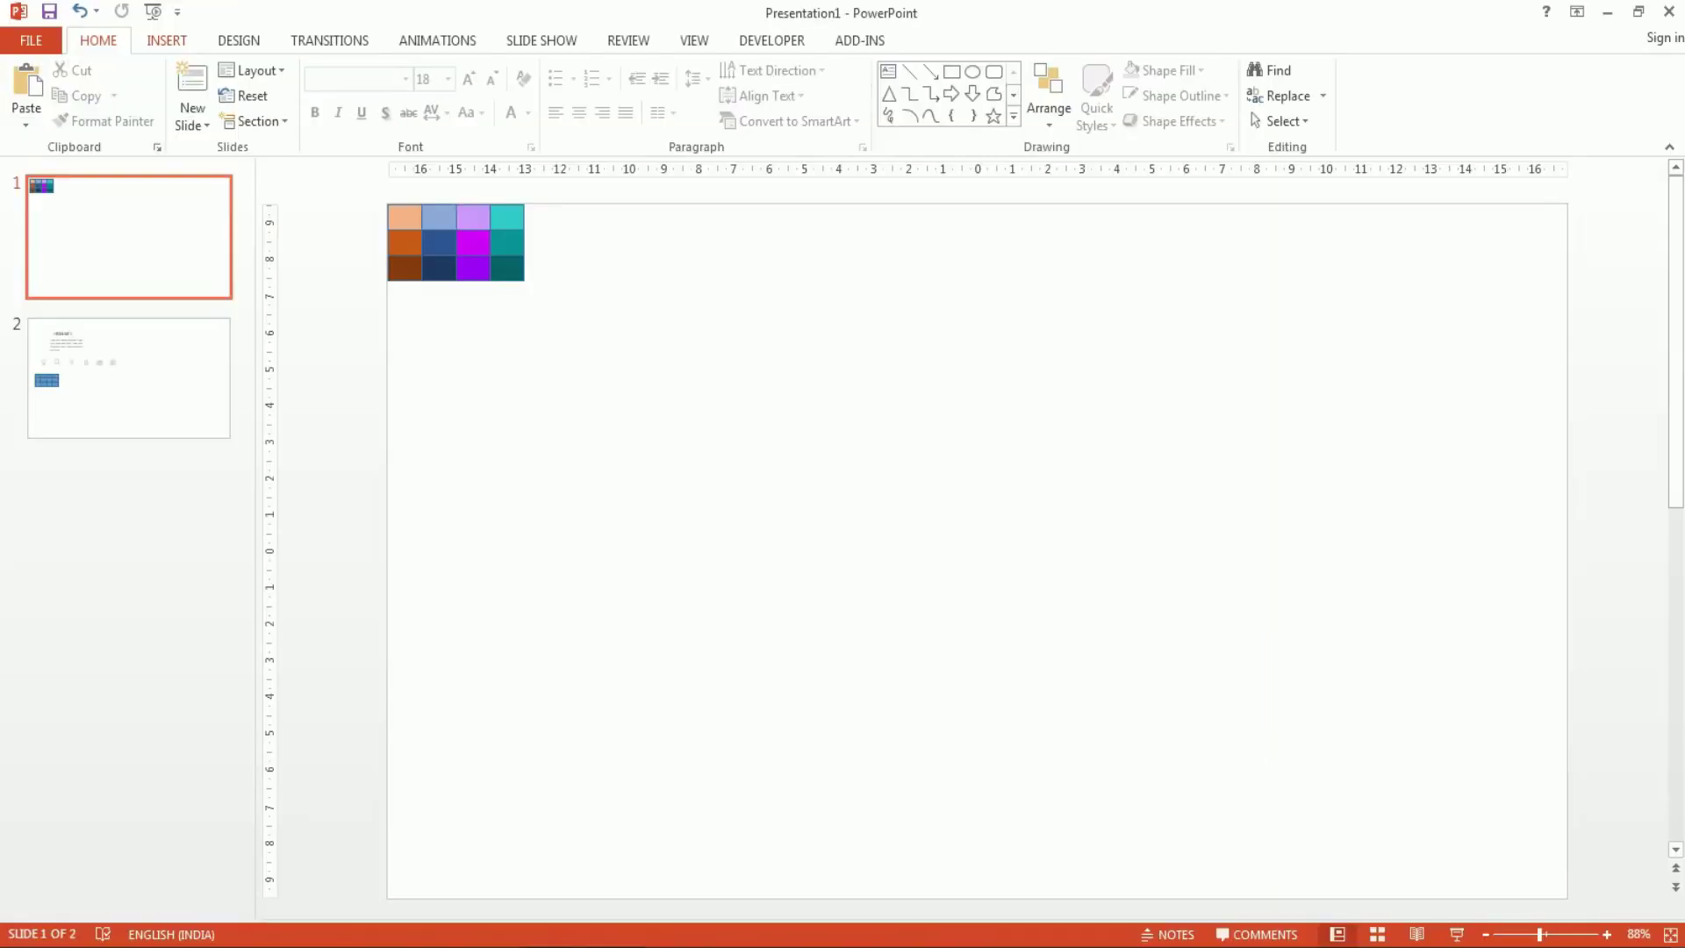
# Draw a blue 2.84 × 3.69 cm rectangle near the slide centre.
pyautogui.click(166, 40)
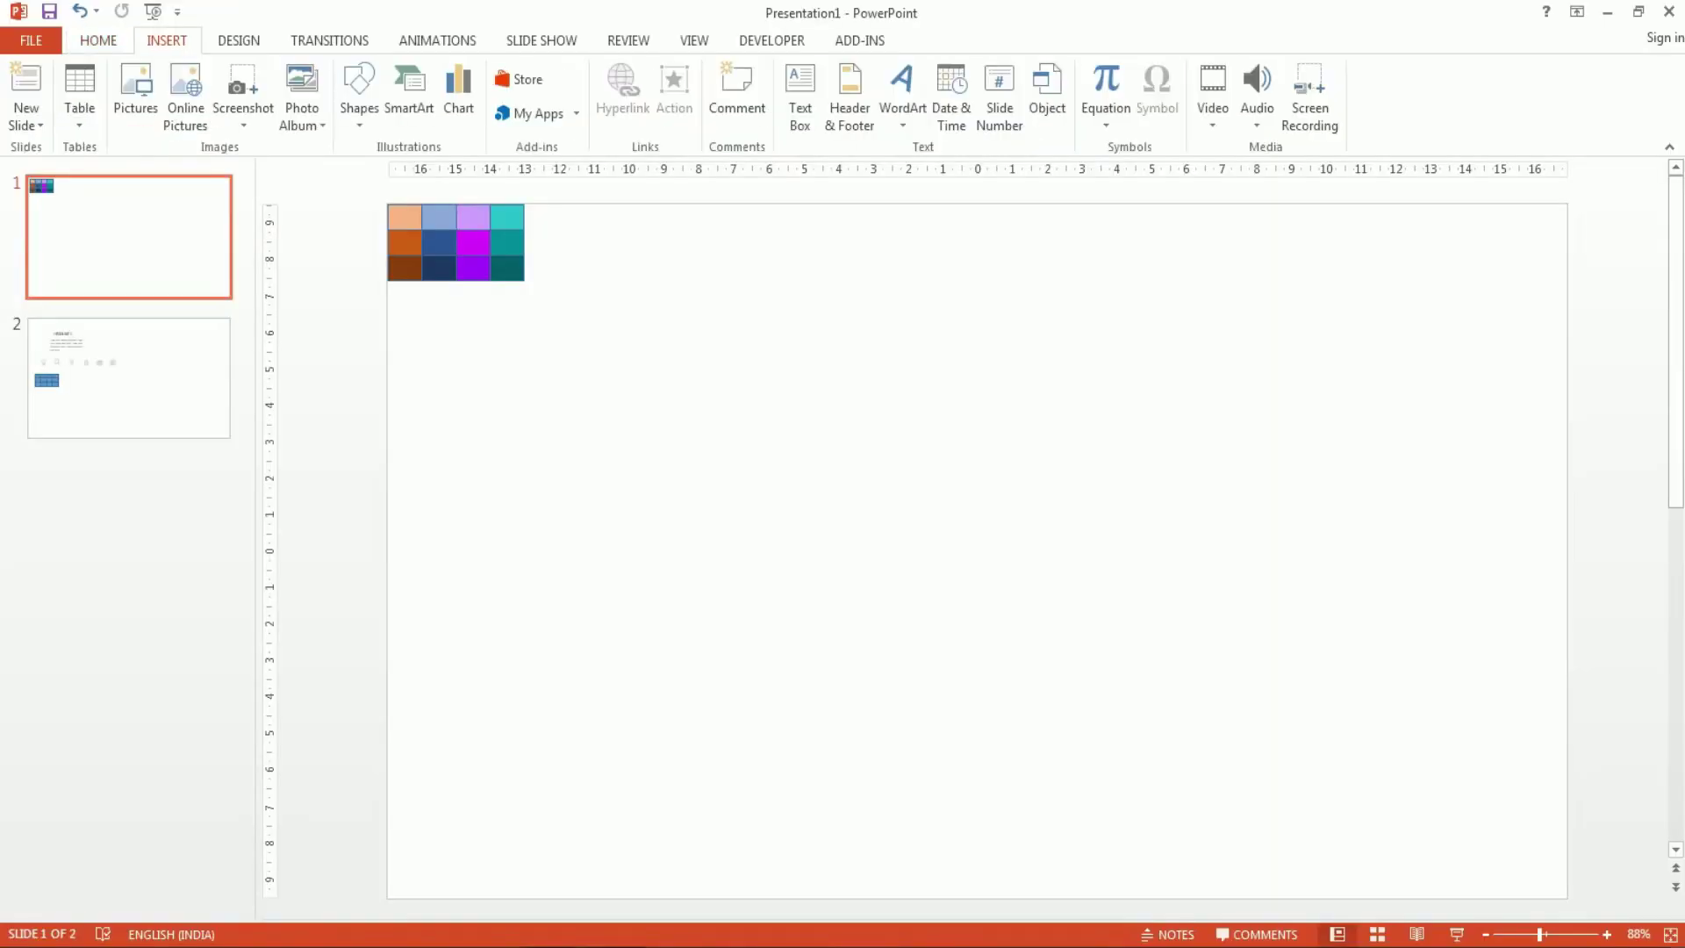
pyautogui.click(359, 92)
pyautogui.click(413, 171)
pyautogui.moveTo(693, 386); pyautogui.dragTo(826, 478)
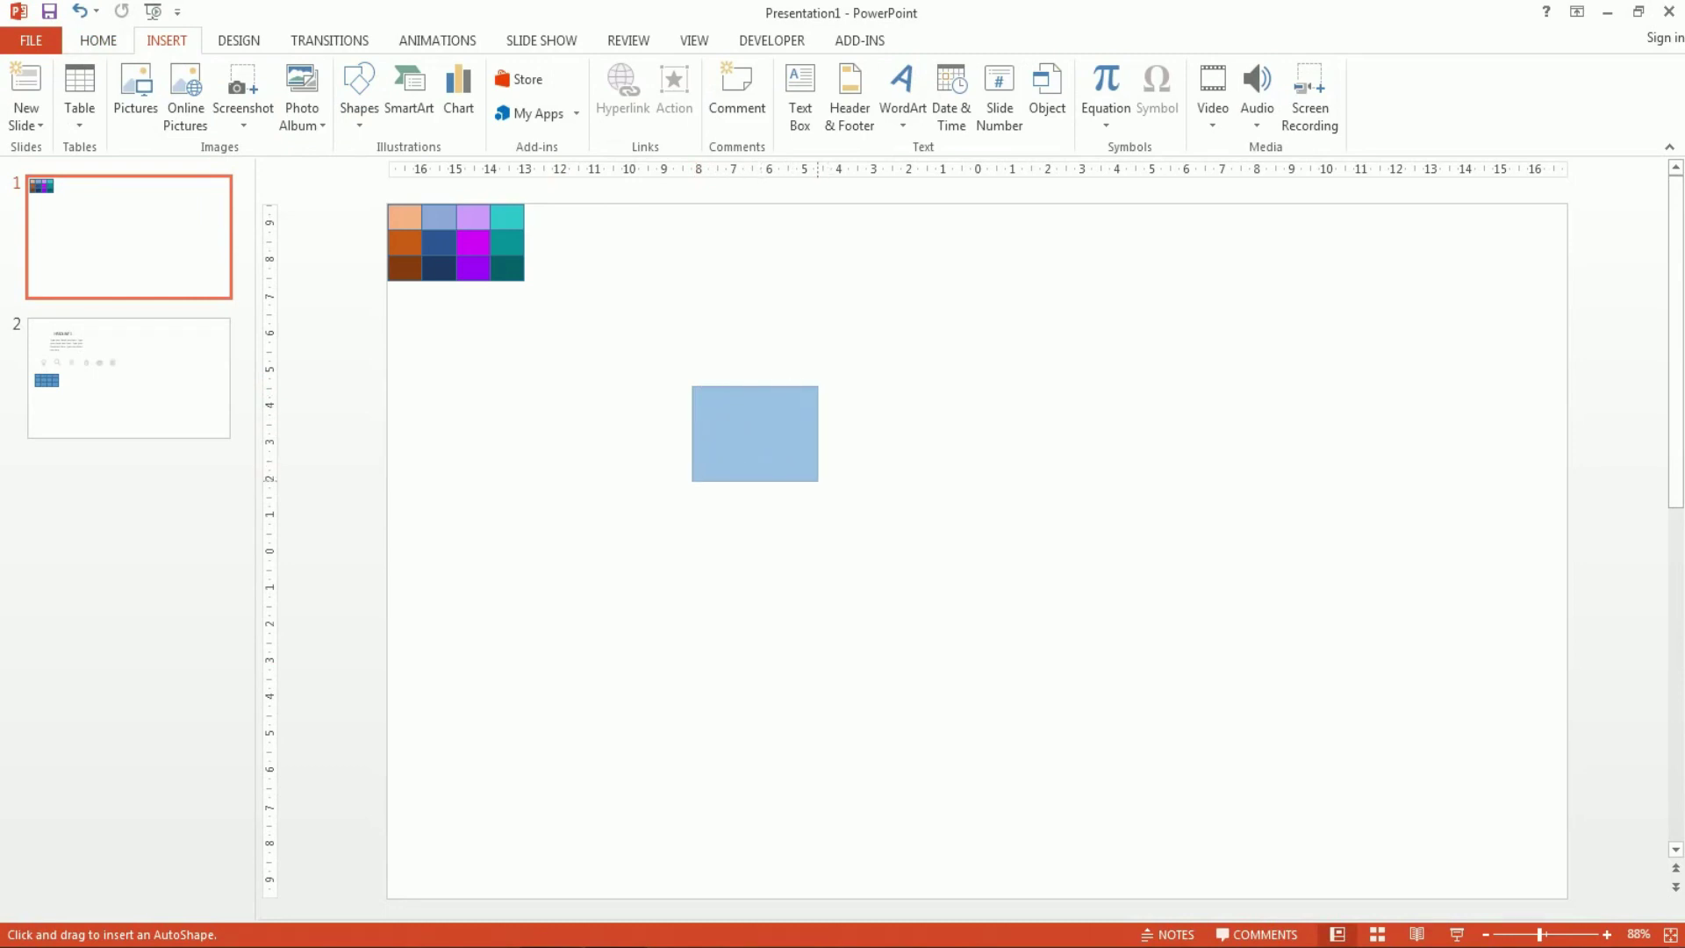
pyautogui.moveTo(826, 477); pyautogui.dragTo(822, 490)
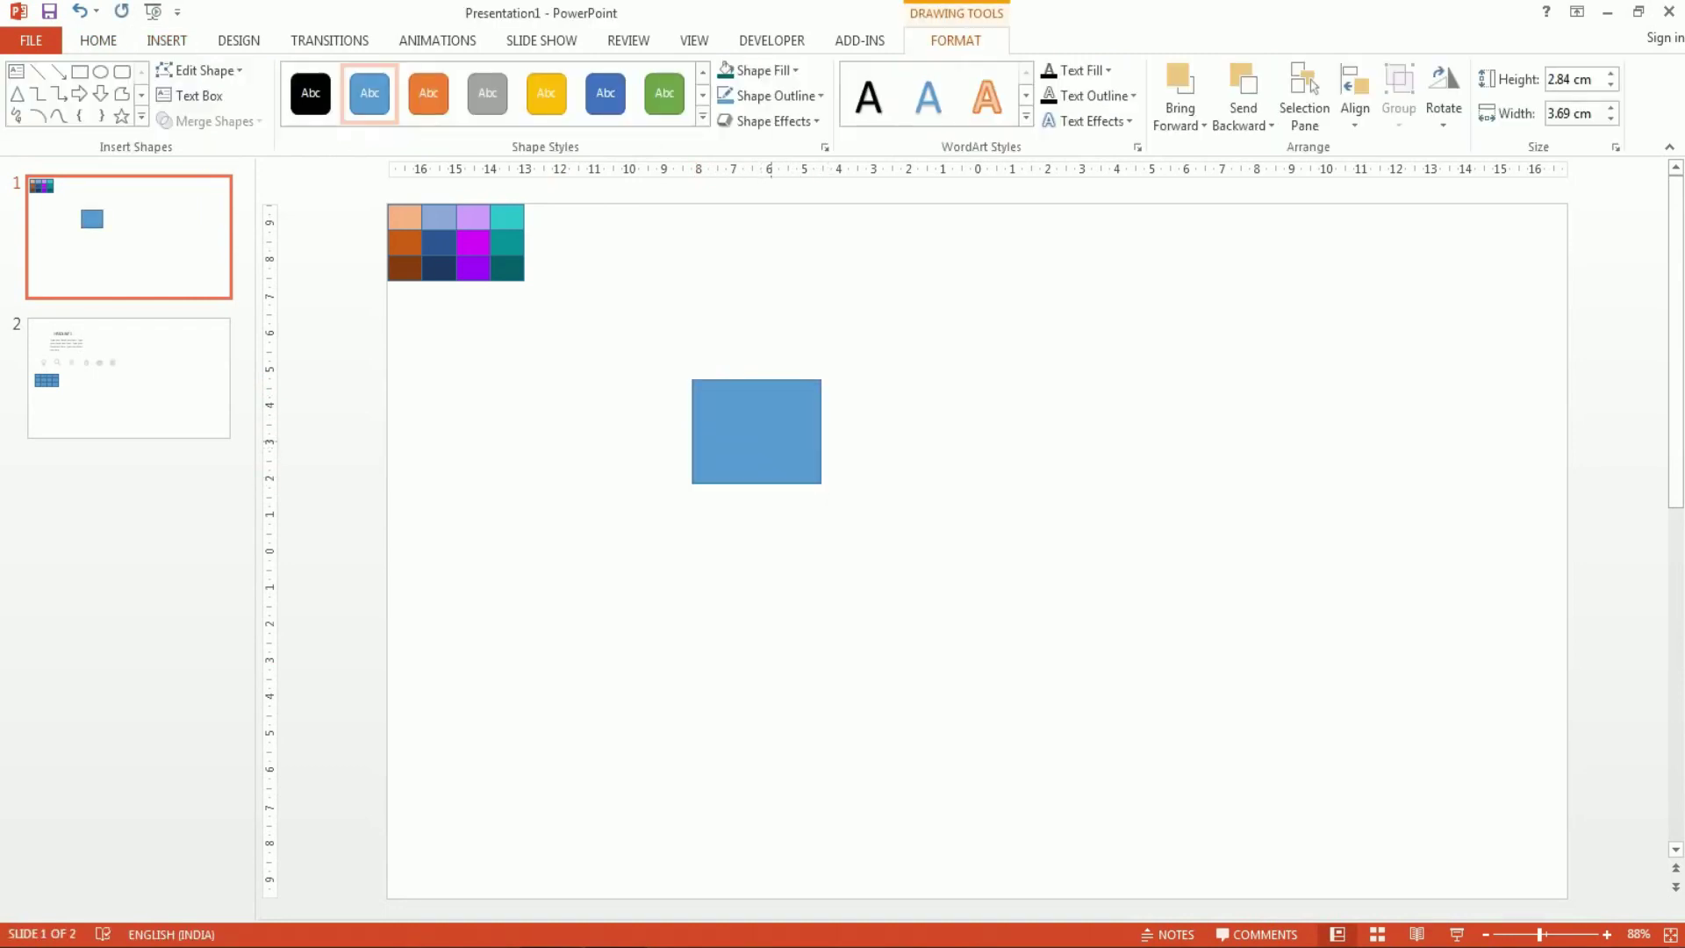
pyautogui.moveTo(757, 437); pyautogui.dragTo(755, 397)
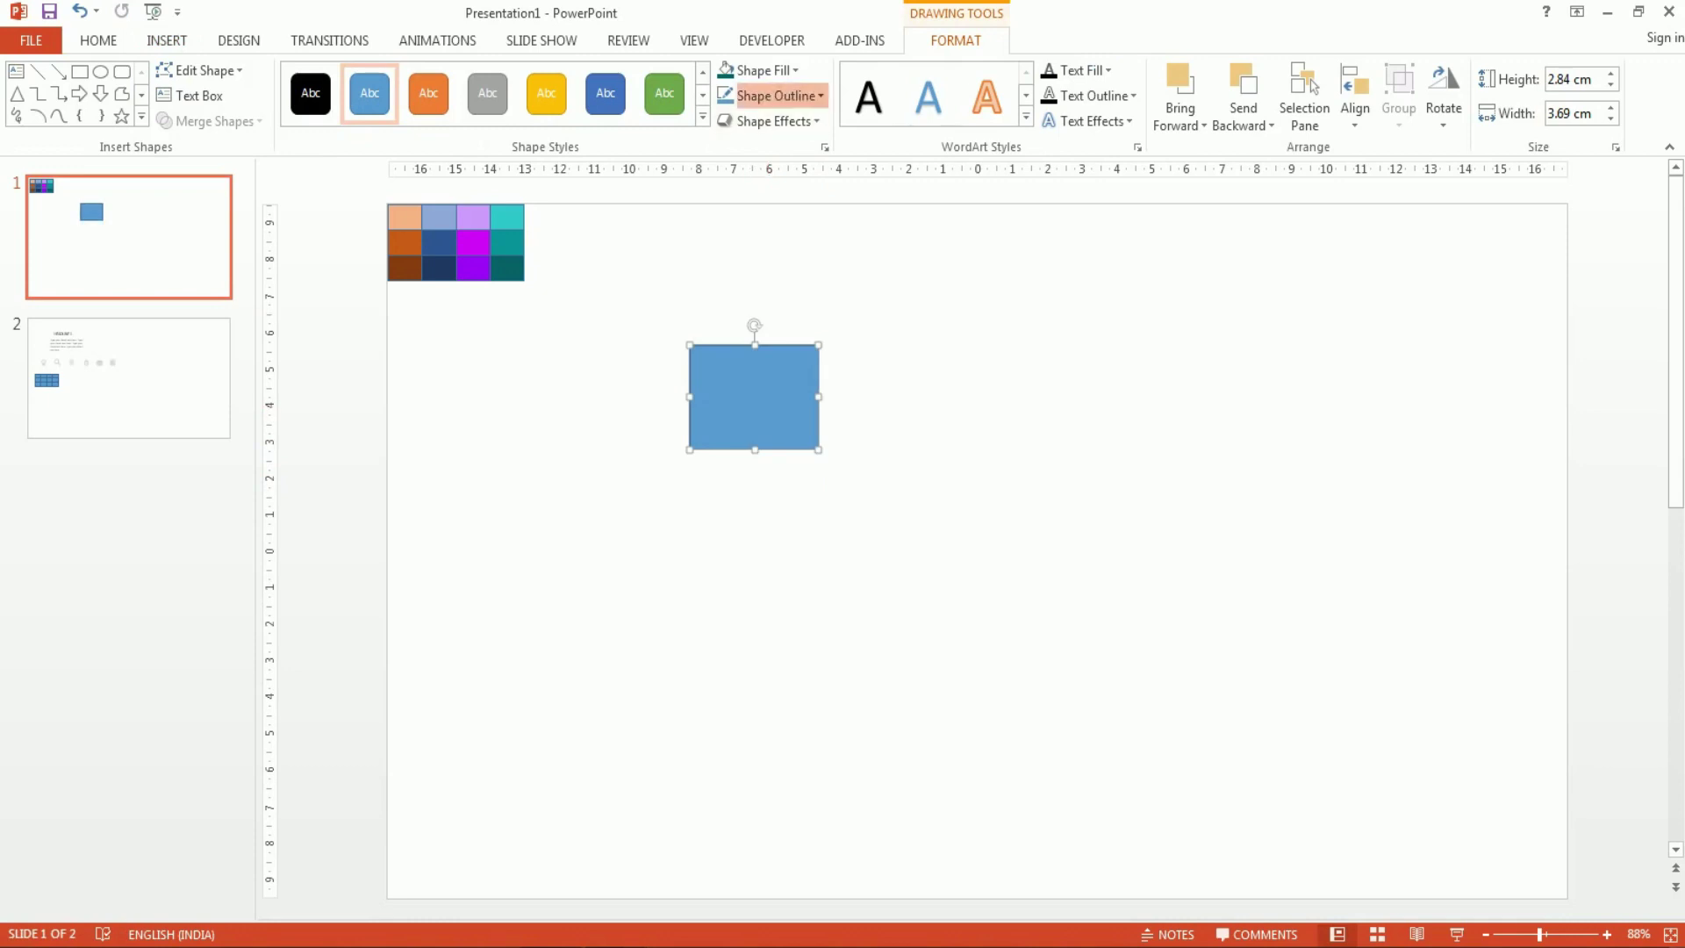
# Remove the rectangle's outline and Ctrl-drag a copy to its right, widened to 10.83 cm.
pyautogui.click(770, 95)
pyautogui.click(790, 335)
pyautogui.click(749, 401)
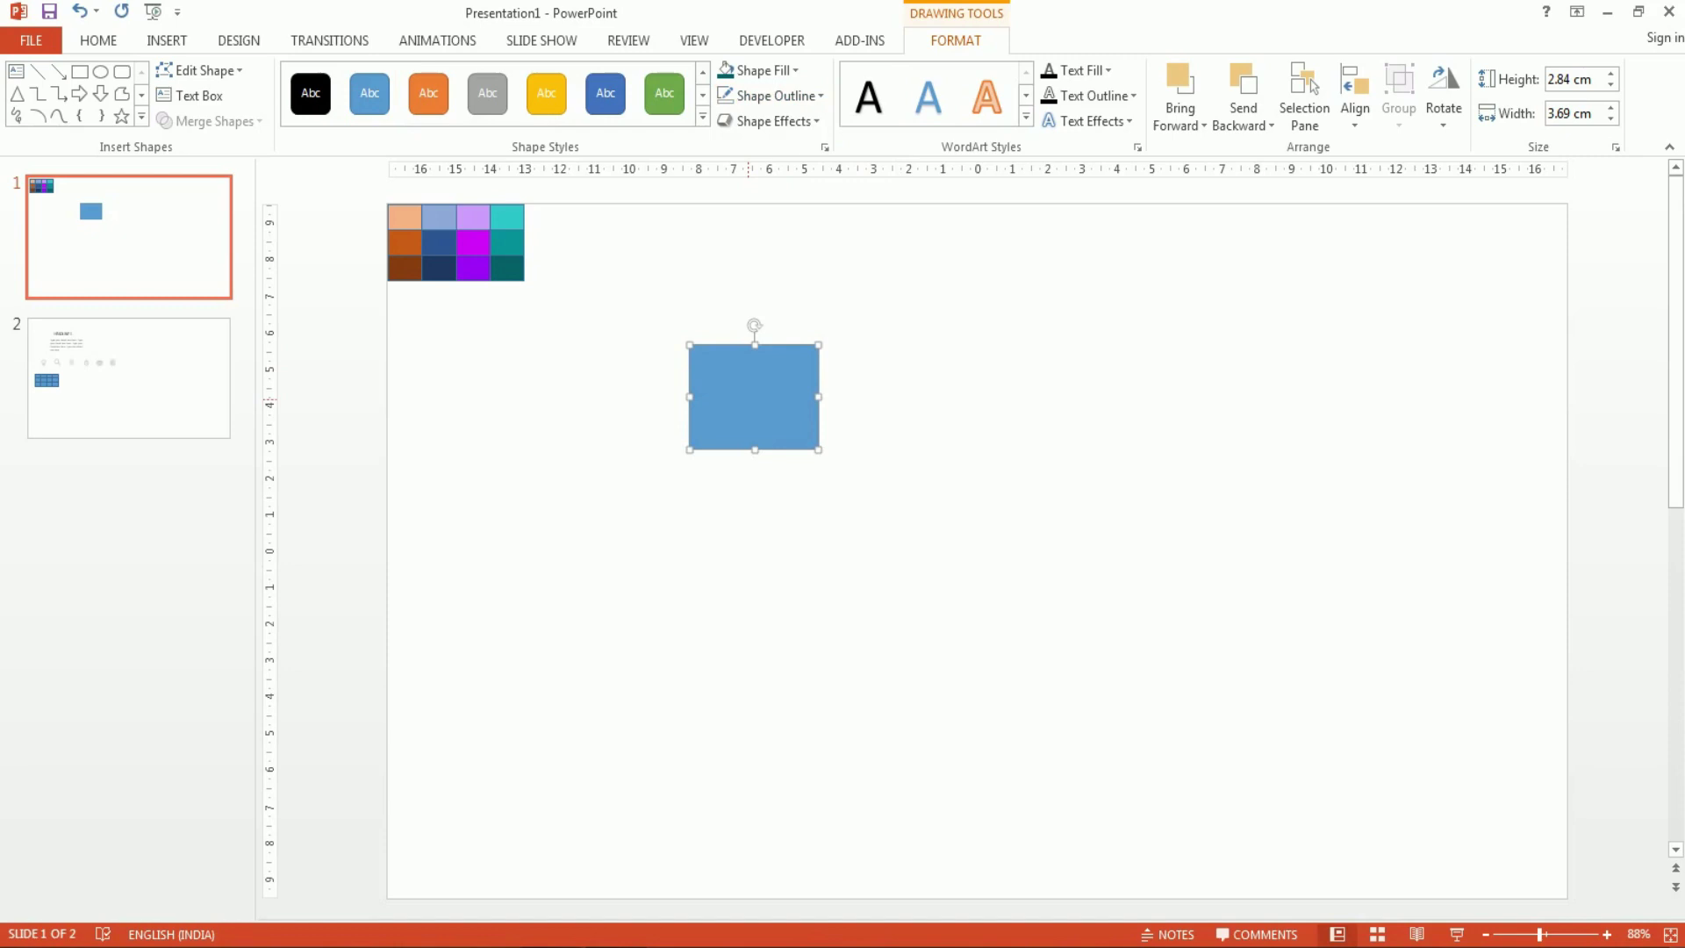
pyautogui.moveTo(755, 397); pyautogui.dragTo(1209, 397)
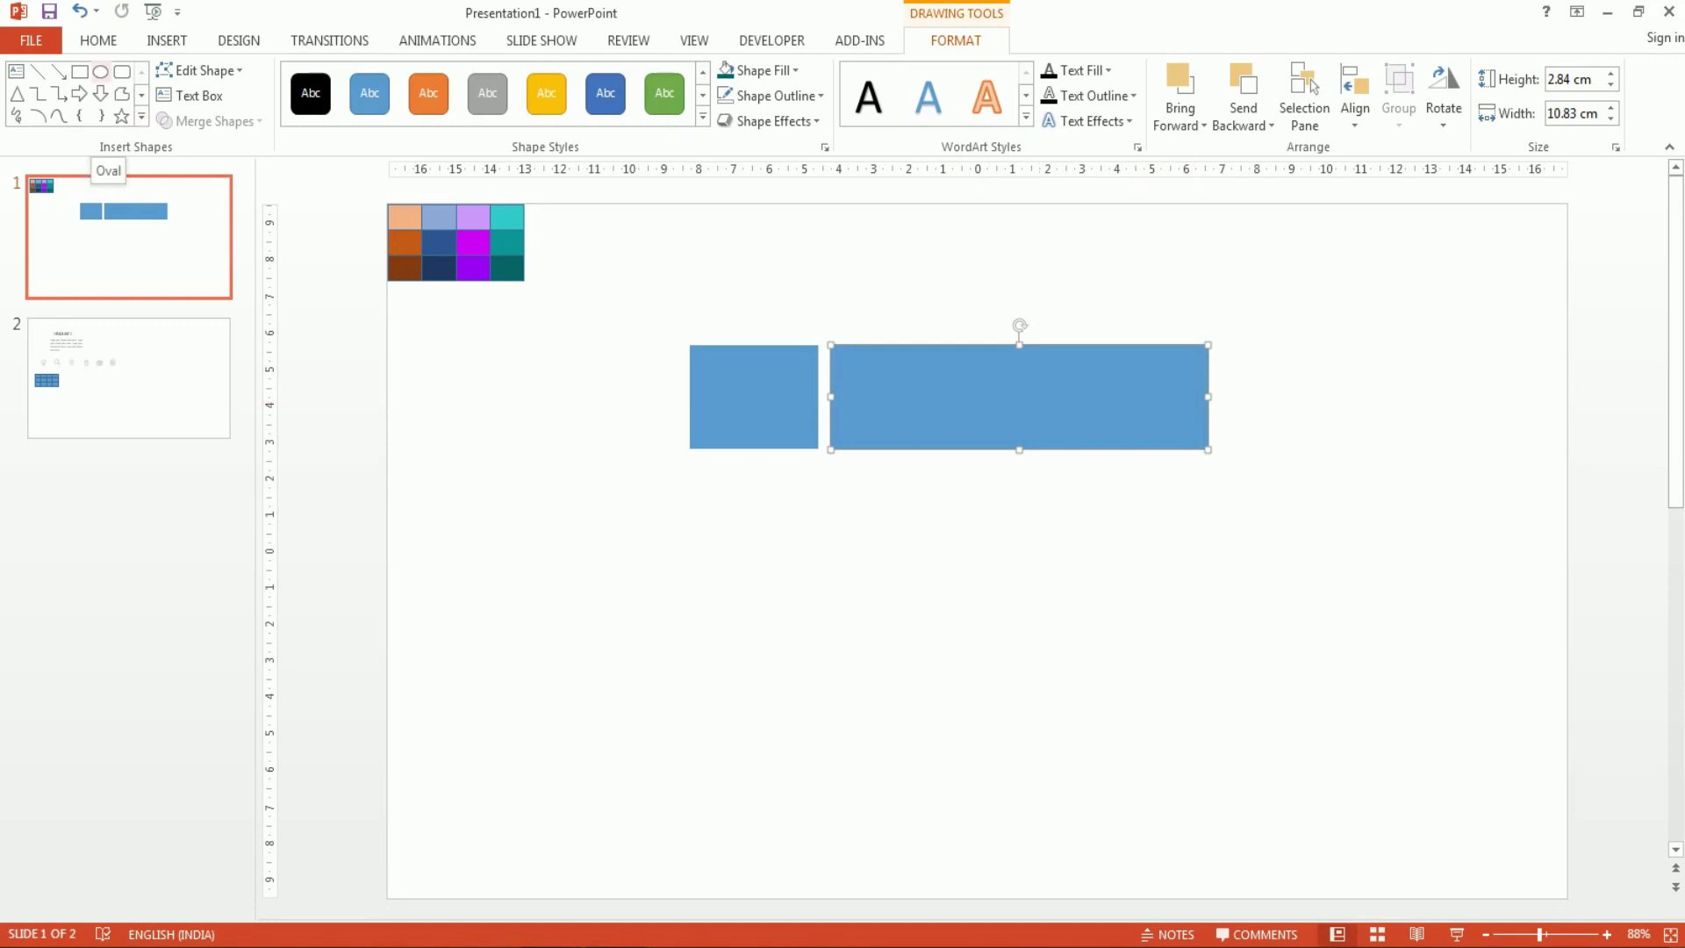
# Draw a small oval below the rectangles and size it 0.3 × 0.3 cm.
pyautogui.click(101, 72)
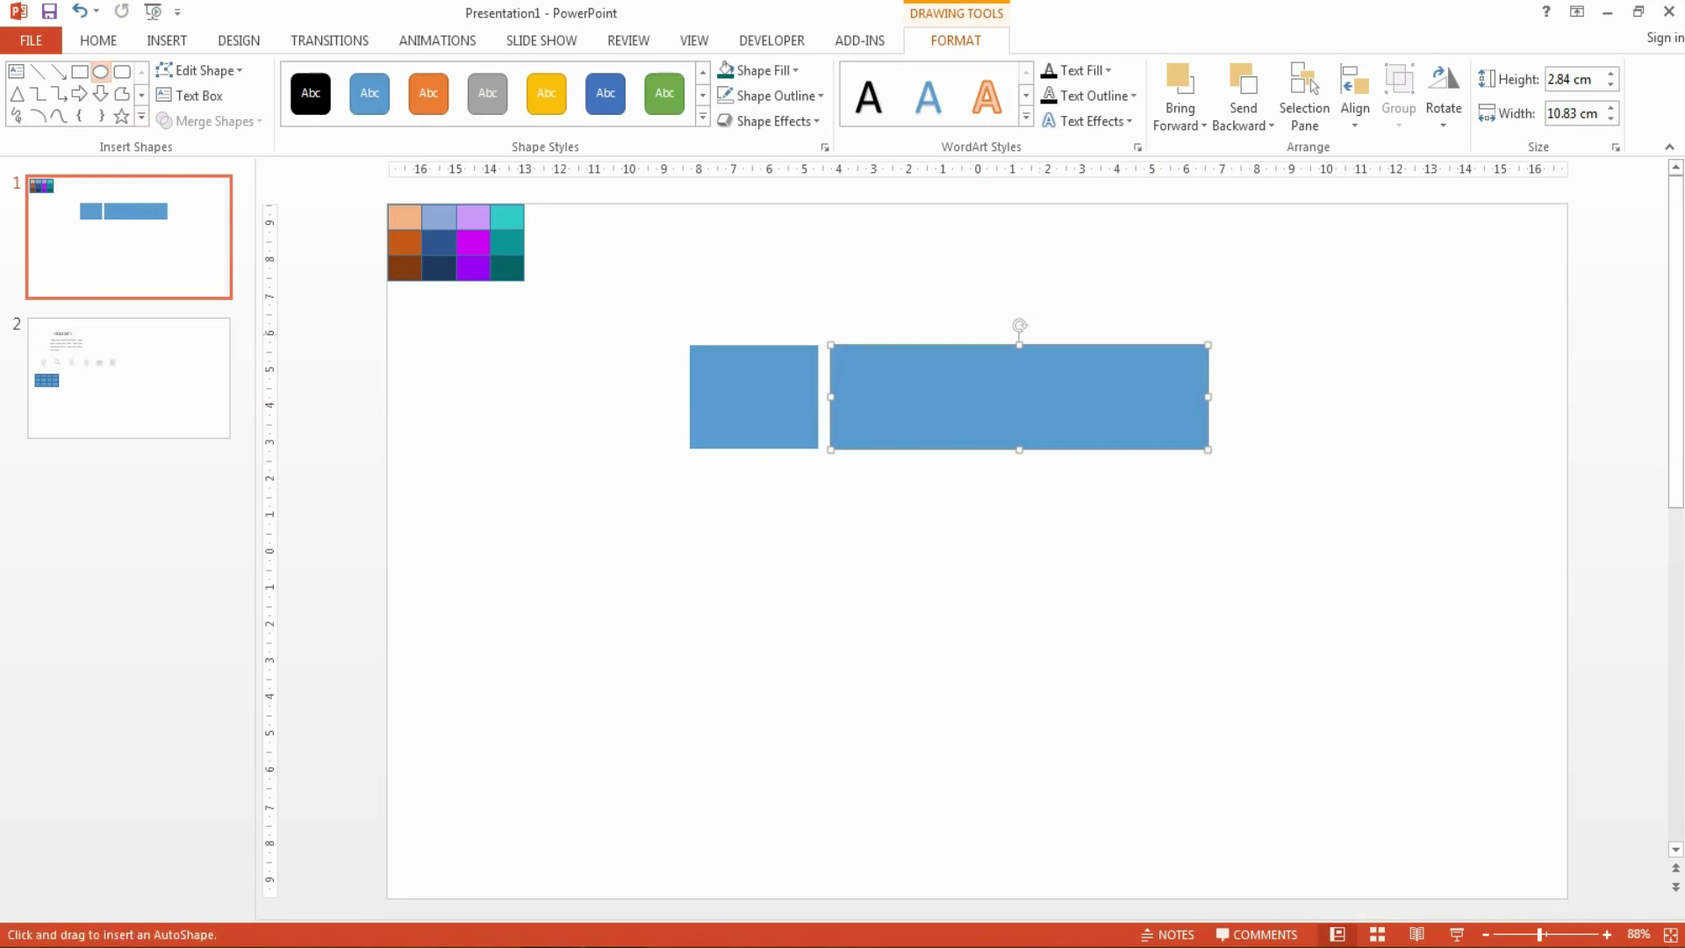
pyautogui.moveTo(693, 500); pyautogui.dragTo(709, 516)
pyautogui.click(1571, 79)
pyautogui.write('0.30')
pyautogui.press('Return')
pyautogui.click(1570, 114)
pyautogui.write('0.30')
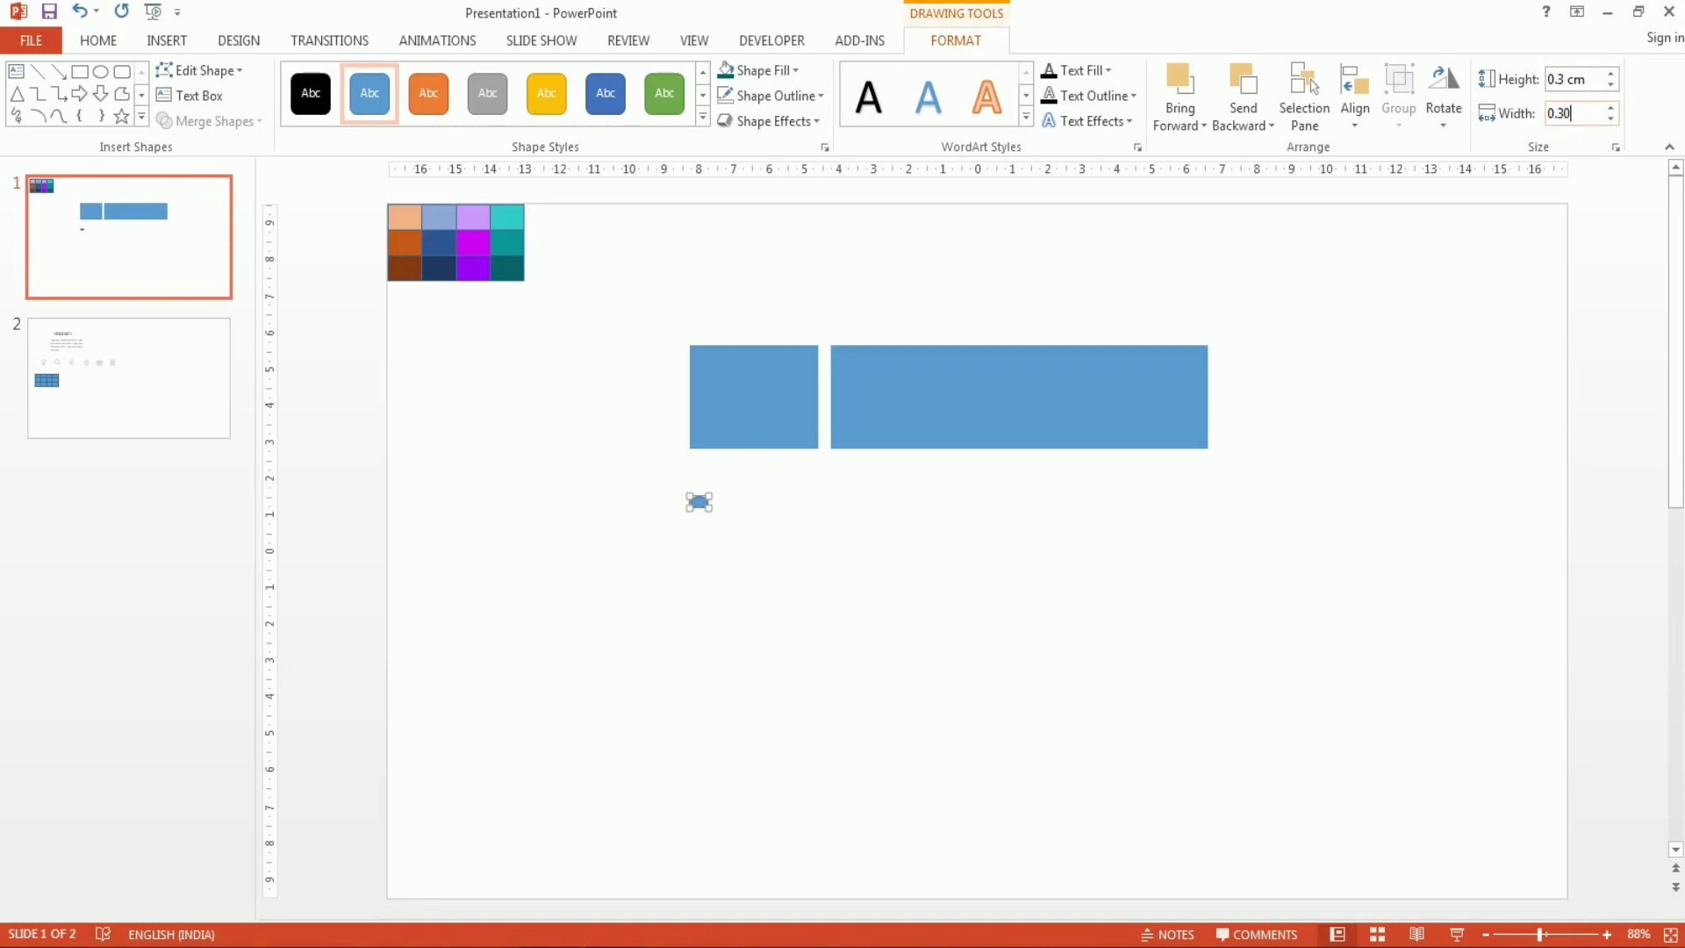
pyautogui.press('Return')
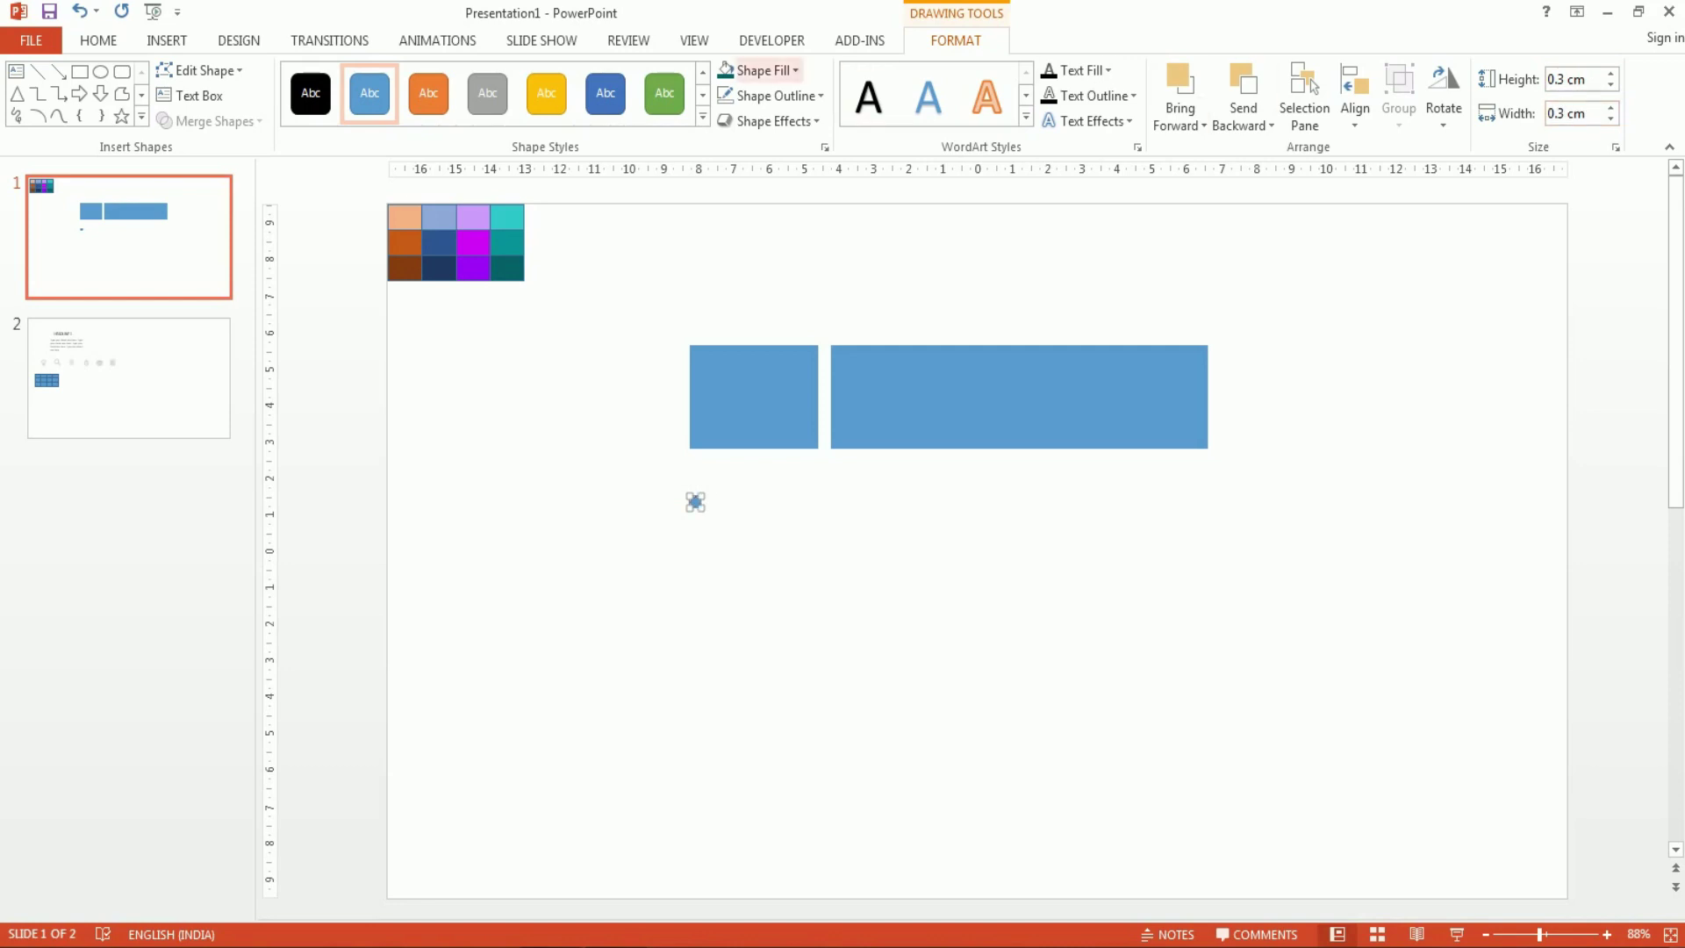
# Remove the circle's outline, fill it near-black, and resize it to 0.4 × 0.4 cm.
pyautogui.click(772, 95)
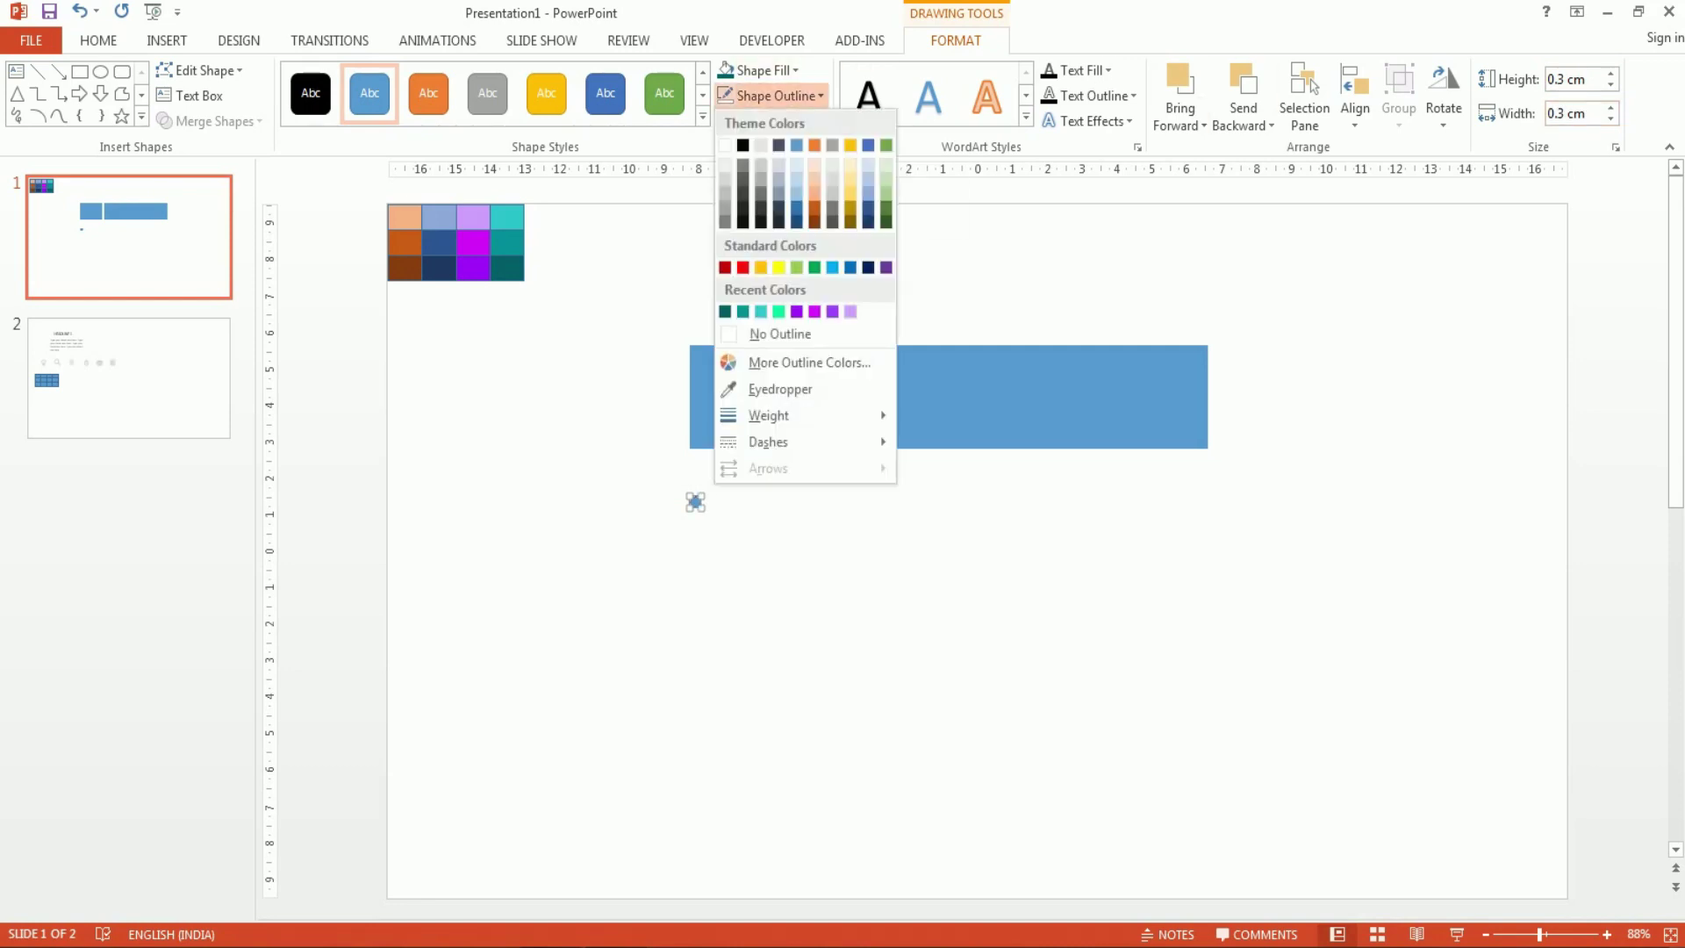
pyautogui.click(779, 327)
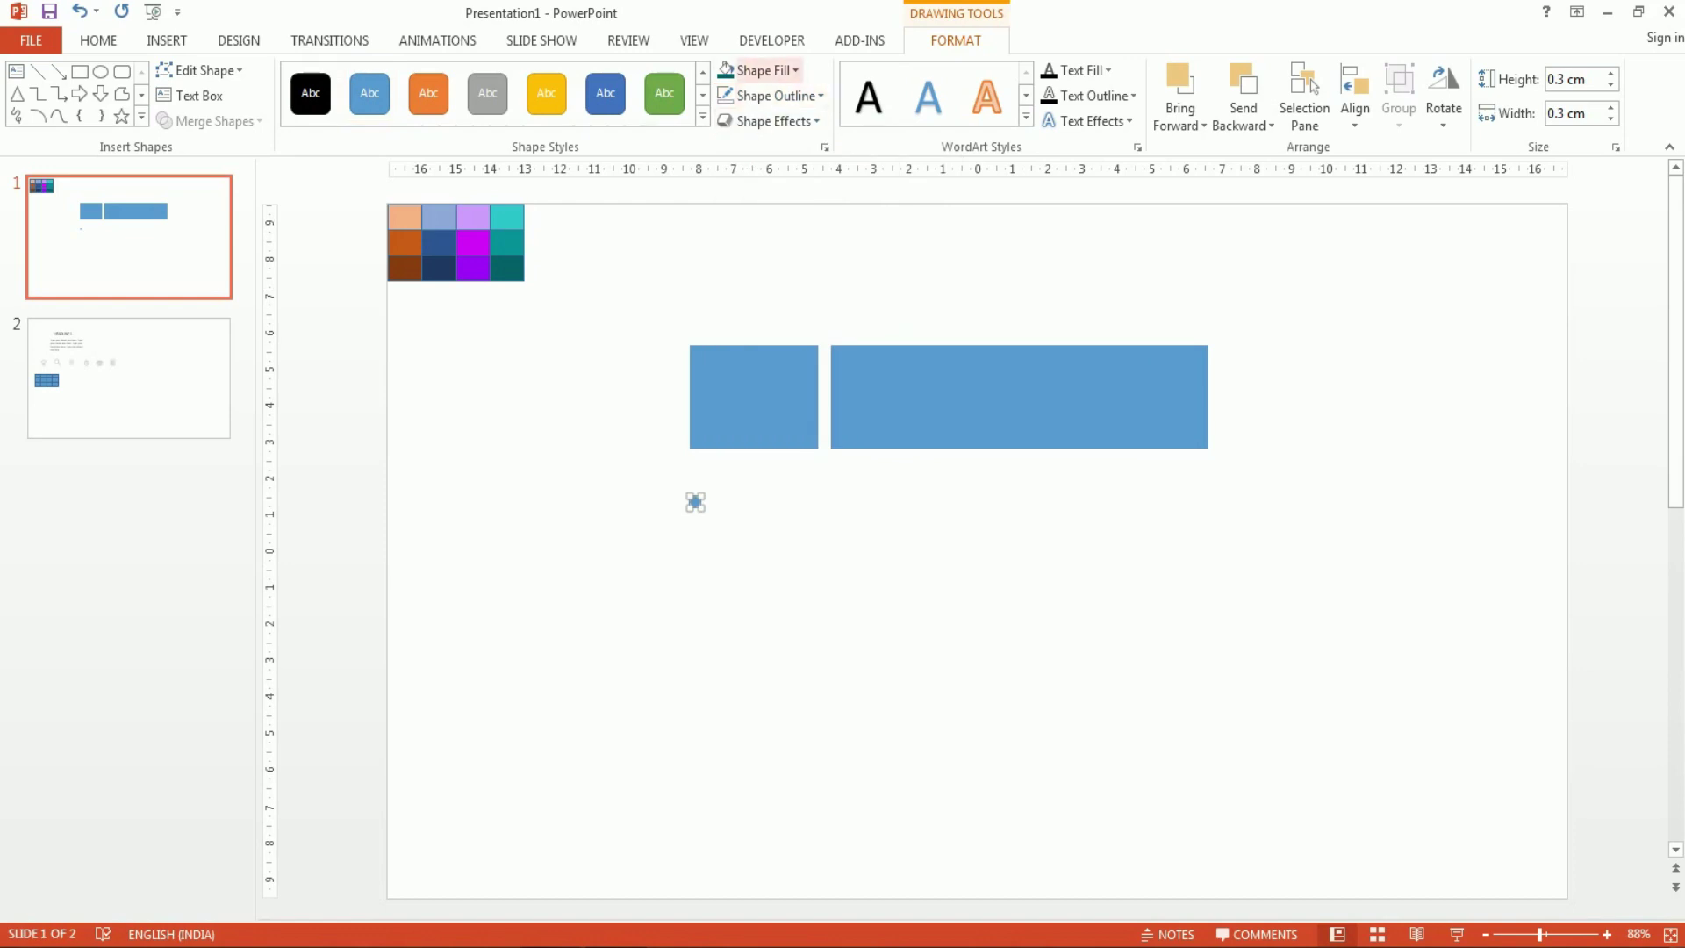
pyautogui.click(761, 71)
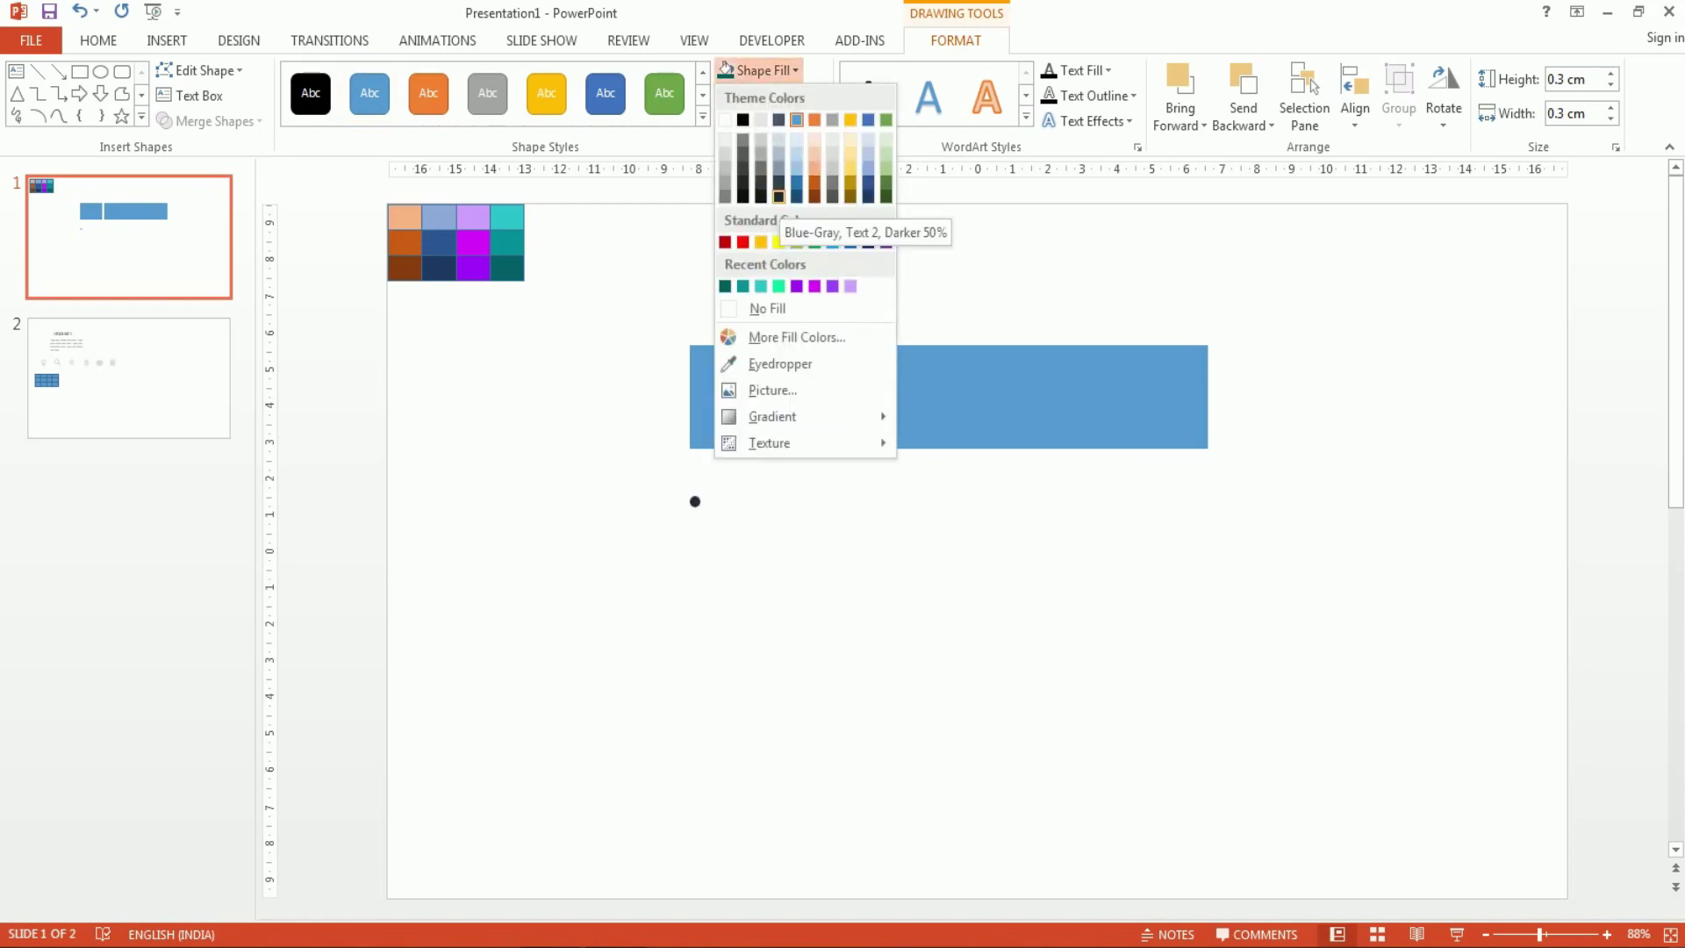
pyautogui.click(761, 196)
pyautogui.click(1566, 79)
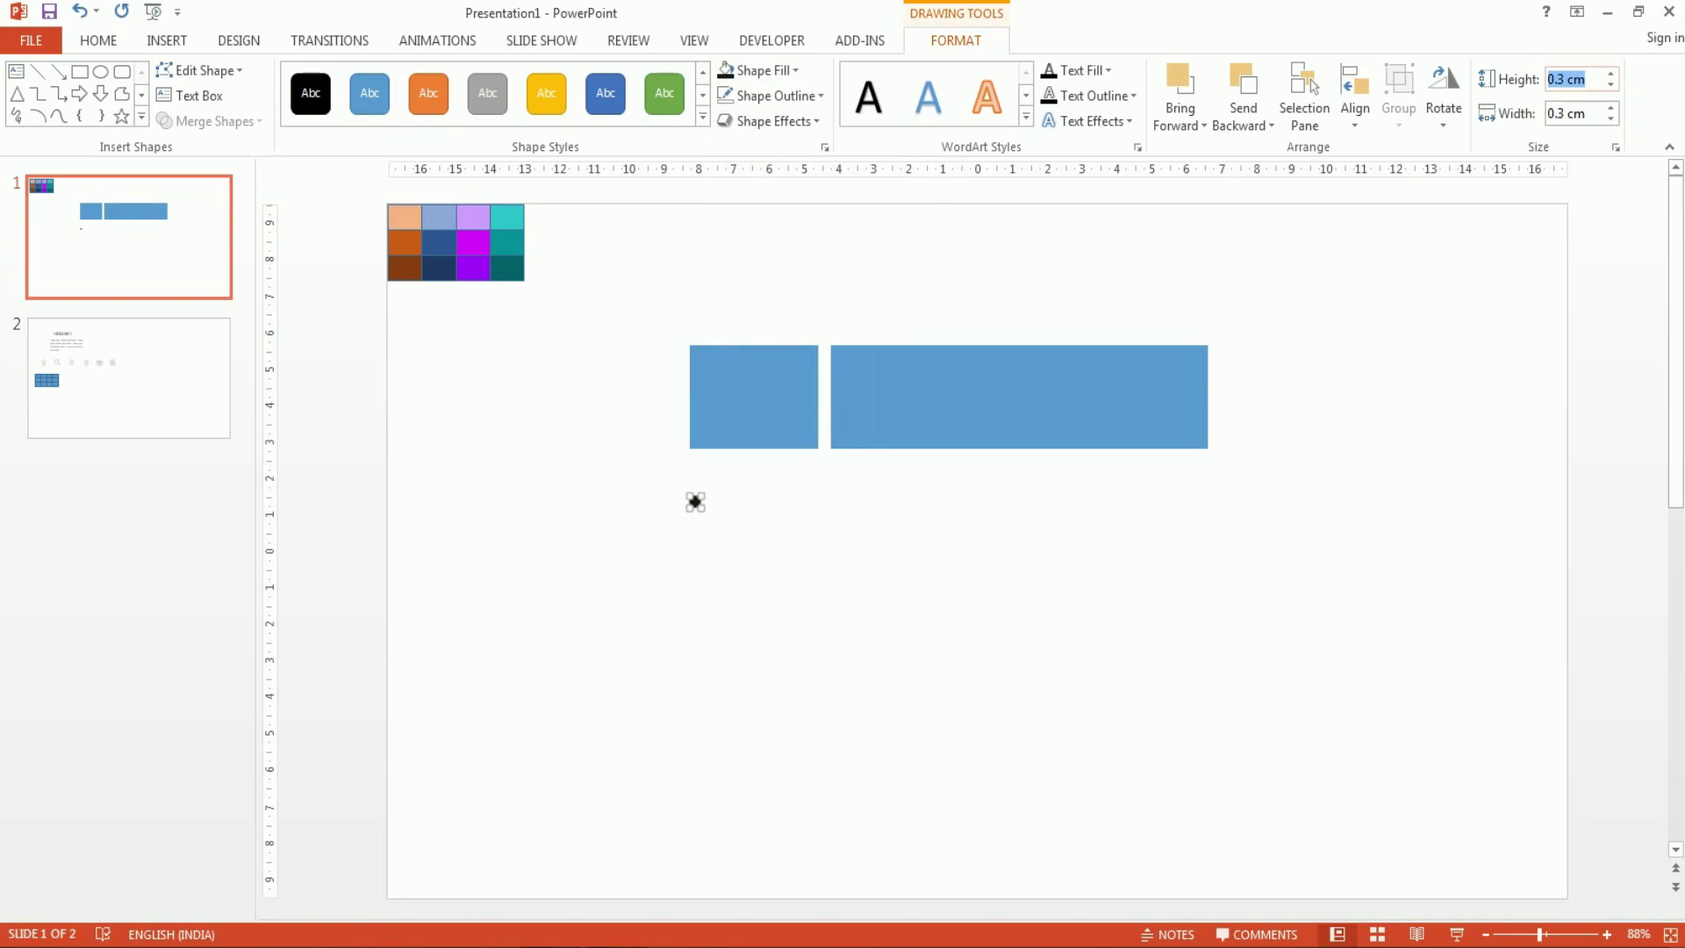
pyautogui.write('0.4')
pyautogui.press('Return')
pyautogui.click(1566, 114)
pyautogui.write('0.4')
pyautogui.press('Return')
# Move the dot to the wide rectangle's top-left edge and copy it downward.
pyautogui.moveTo(697, 503); pyautogui.dragTo(847, 365)
pyautogui.keyDown('ctrl'); pyautogui.scroll(4, 974, 526); pyautogui.keyUp('ctrl')
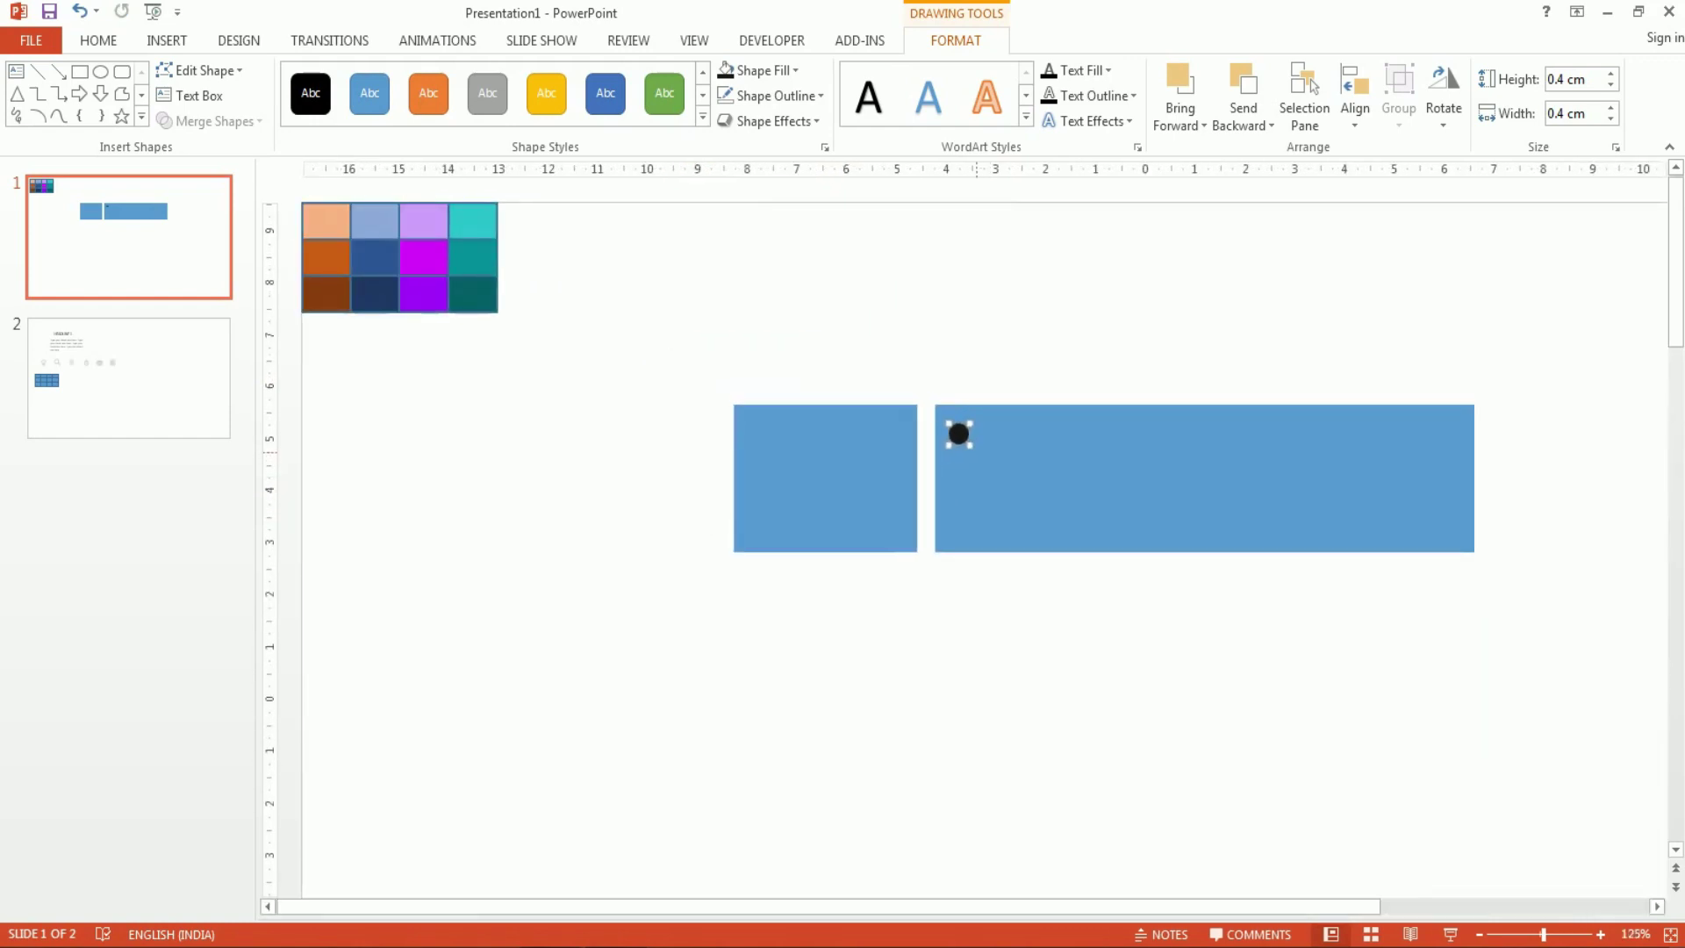
pyautogui.click(974, 482)
pyautogui.click(961, 434)
pyautogui.moveTo(959, 433); pyautogui.dragTo(958, 513)
# Delete the lower dots, copy one onto the small rectangle's right edge, and align both dots.
pyautogui.keyDown('shift'); pyautogui.click(959, 473); pyautogui.keyUp('shift')
pyautogui.press('Delete')
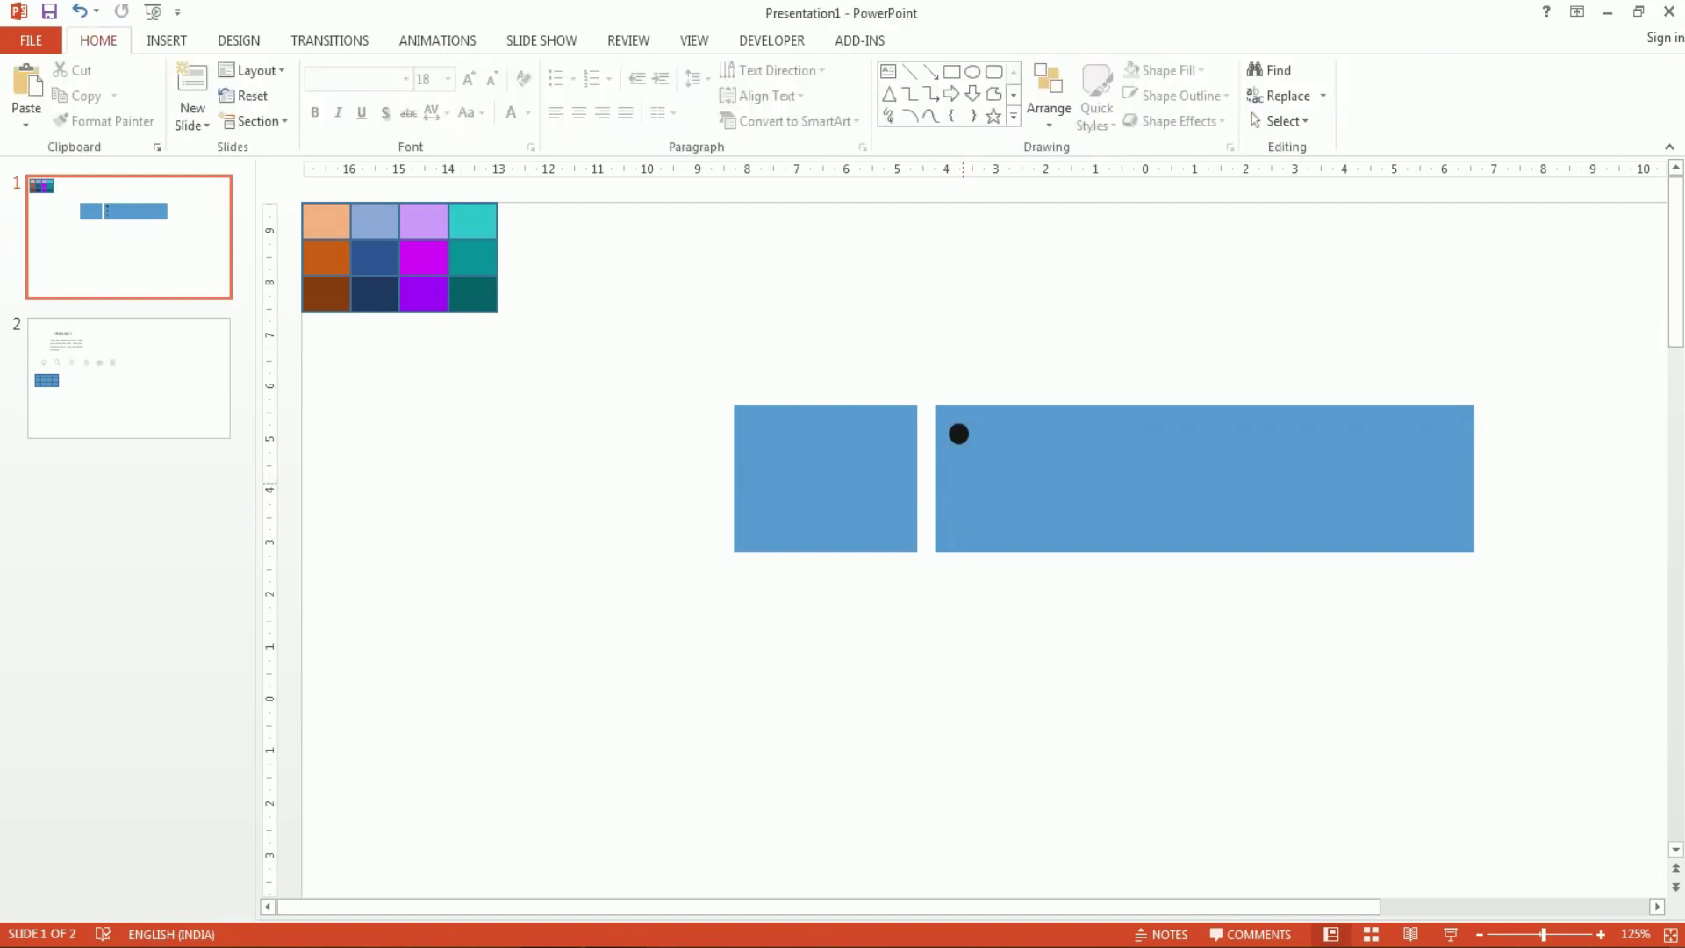
pyautogui.click(959, 434)
pyautogui.moveTo(958, 434); pyautogui.dragTo(894, 433)
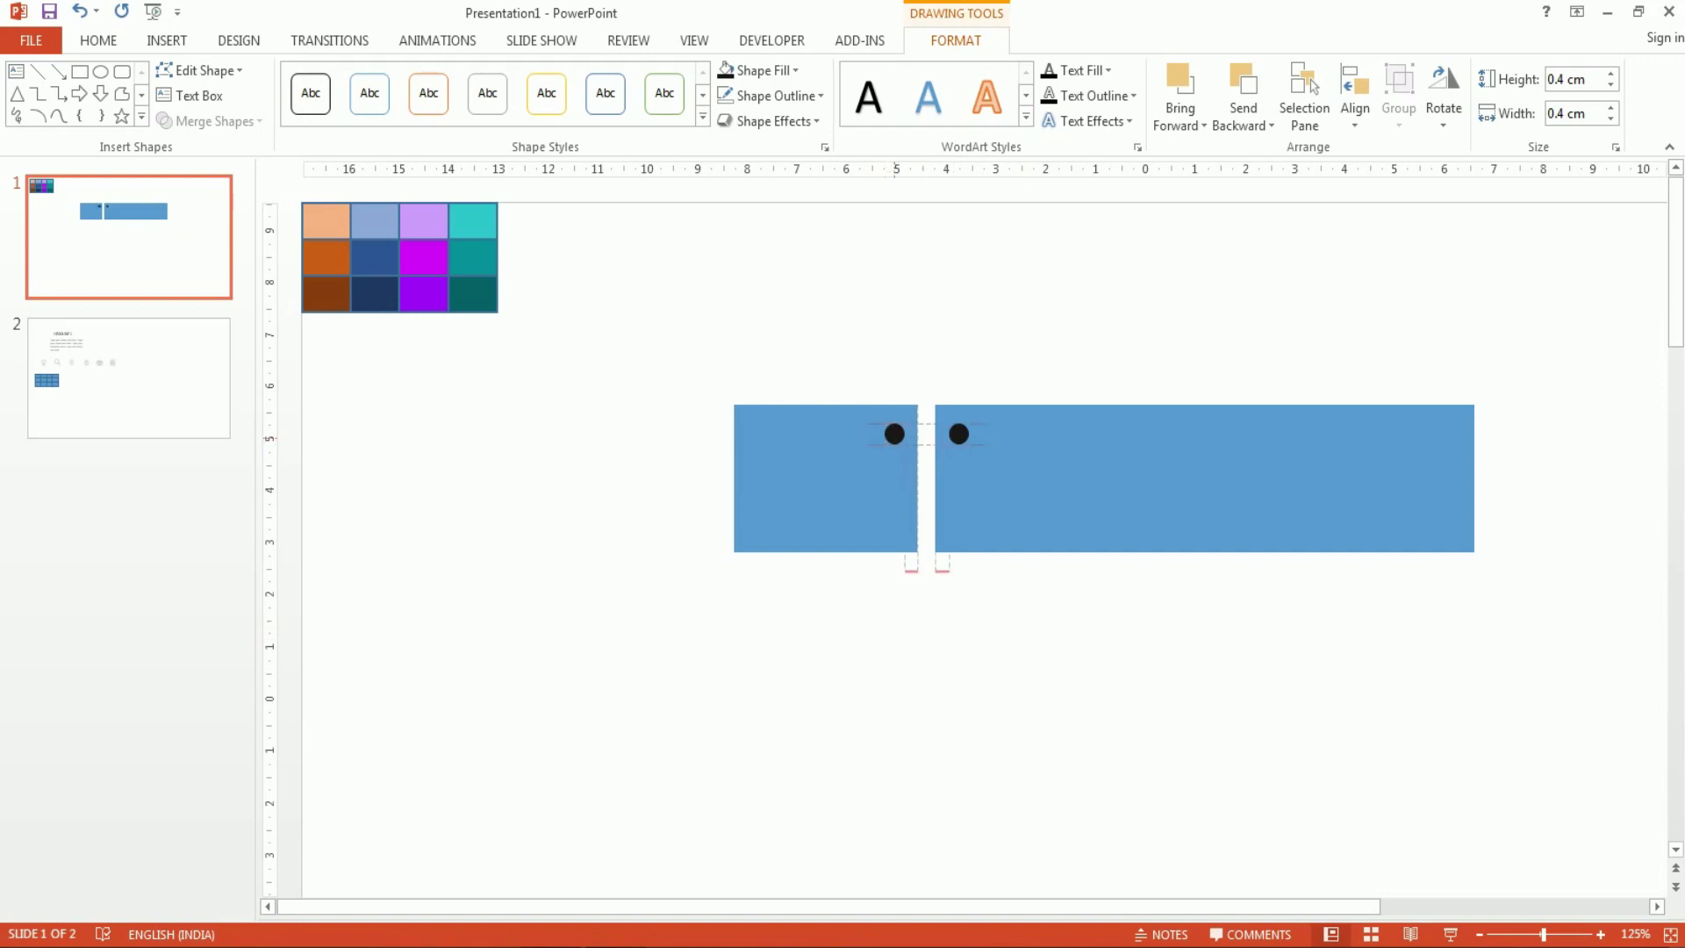
pyautogui.press('Right')
pyautogui.press('Left')
pyautogui.hotkey('ctrl', 'Right')
pyautogui.click(959, 434)
pyautogui.moveTo(958, 433); pyautogui.dragTo(945, 433)
pyautogui.hotkey('ctrl', 'Right')
pyautogui.hotkey('ctrl', 'Right')
pyautogui.hotkey('ctrl', 'Right')
pyautogui.hotkey('ctrl', 'Right')
# Pick the Flowchart: Terminator shape from Insert > Shapes using Alt+N, S, H.
pyautogui.hotkey('alt', 'n')
pyautogui.press('s')
pyautogui.press('h')
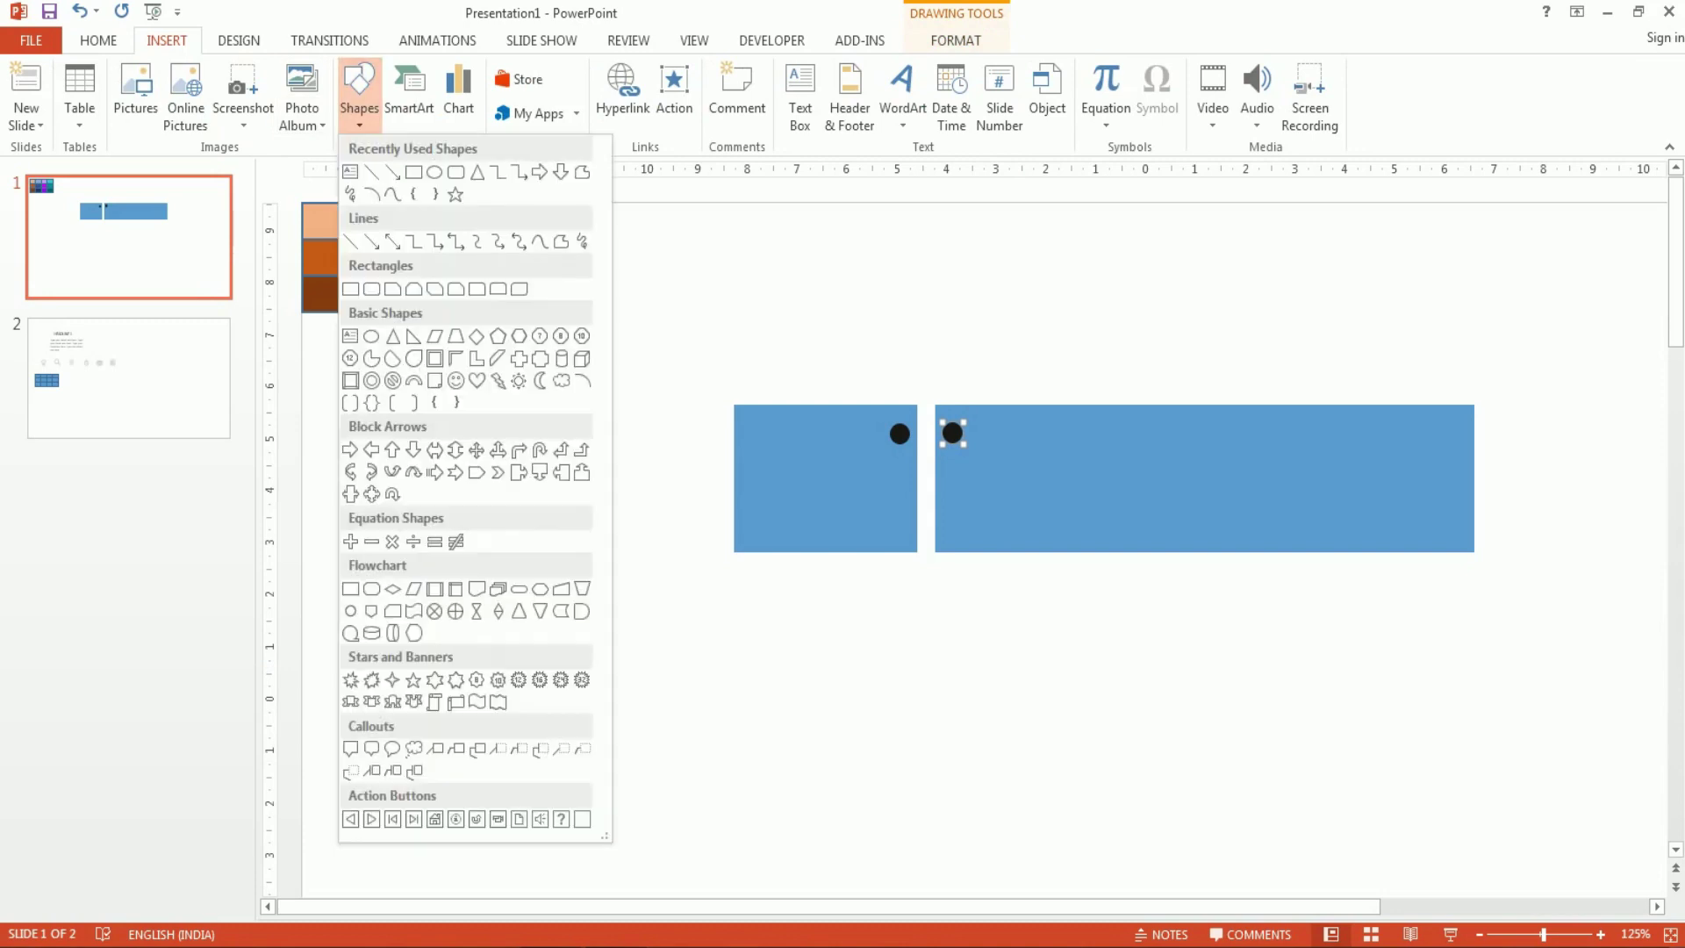
pyautogui.press('Return')
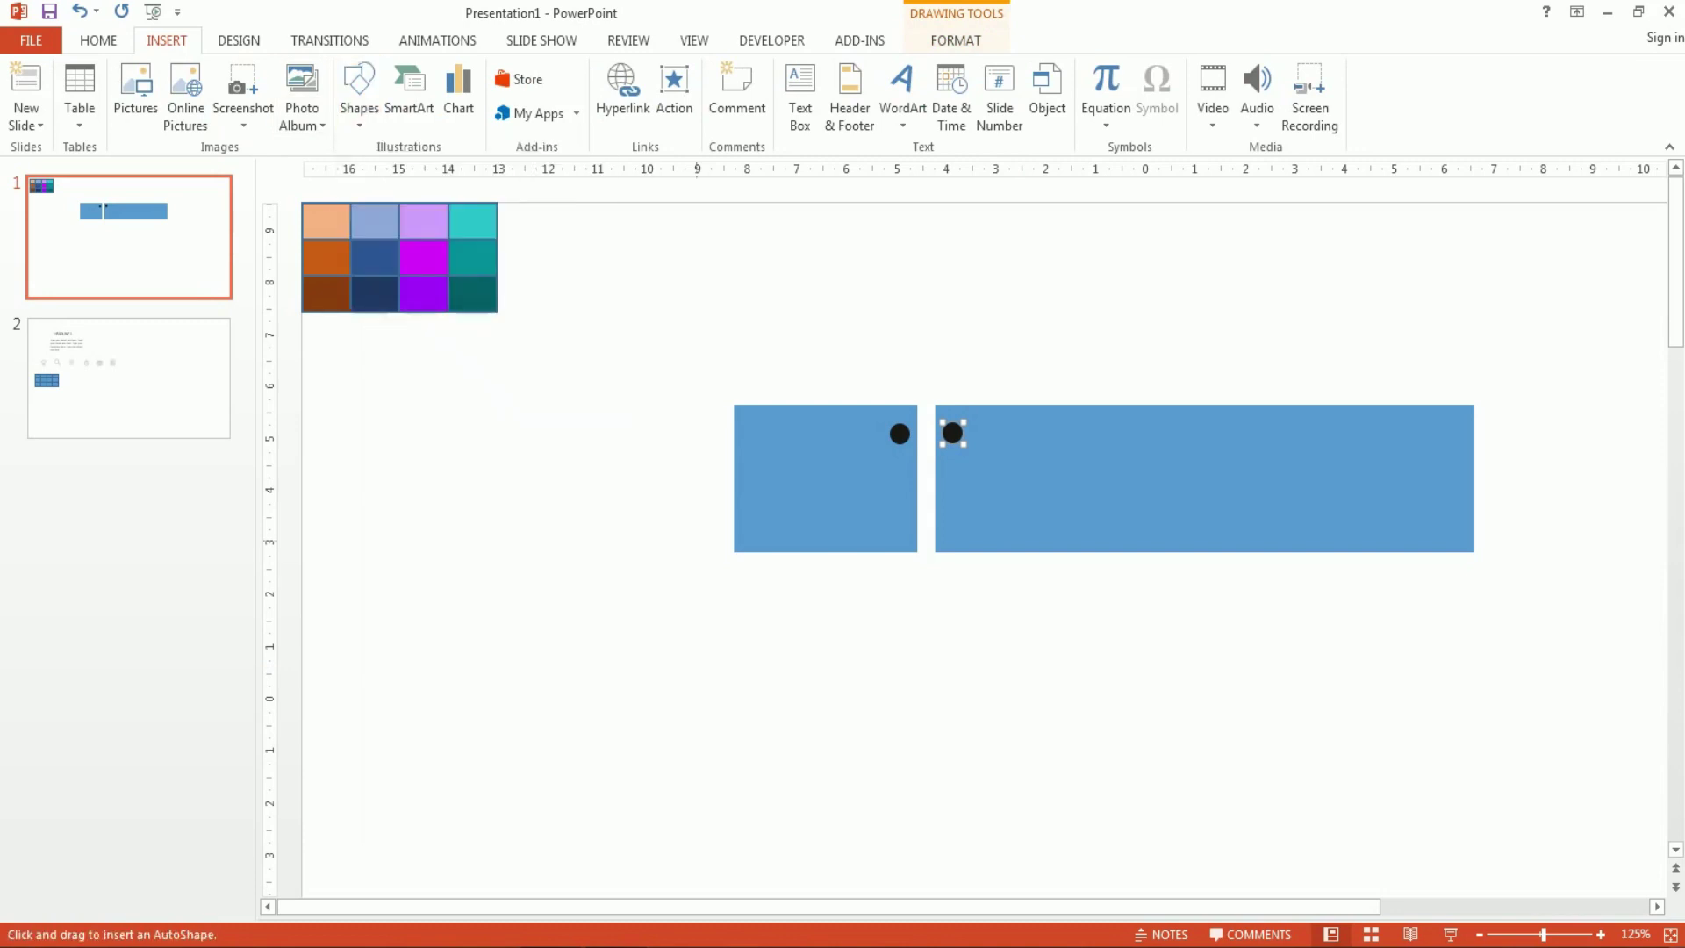
# Draw a small outline-free Terminator bar and move it into the gap between the rectangles.
pyautogui.moveTo(794, 577); pyautogui.dragTo(826, 586)
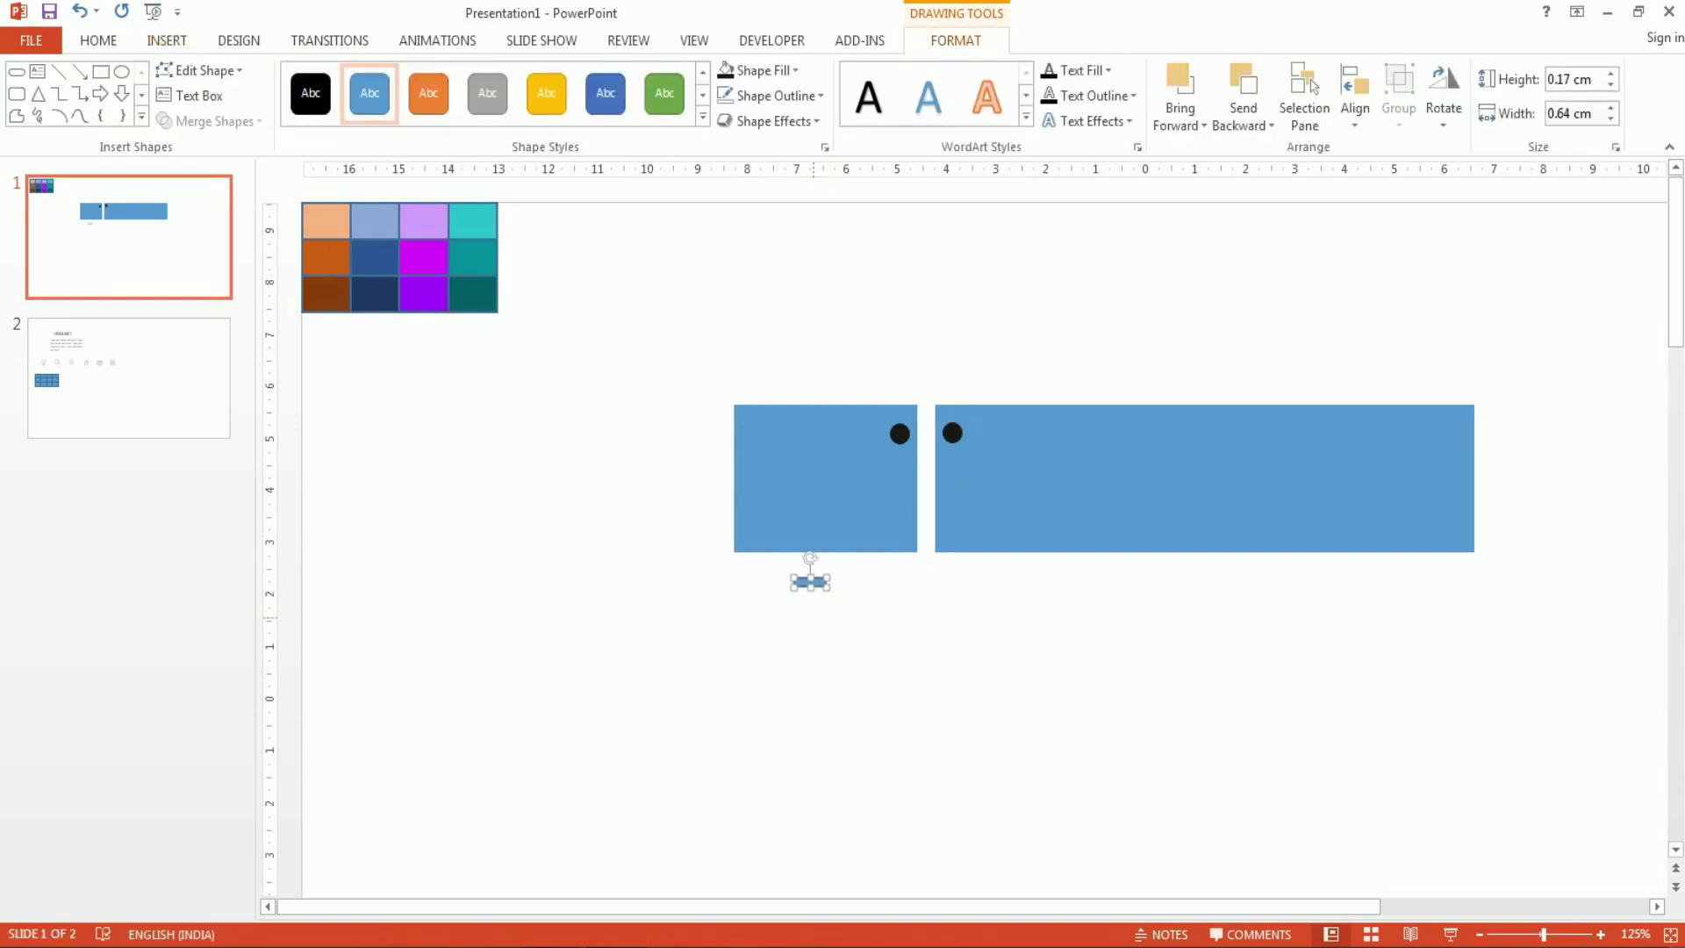
pyautogui.click(772, 96)
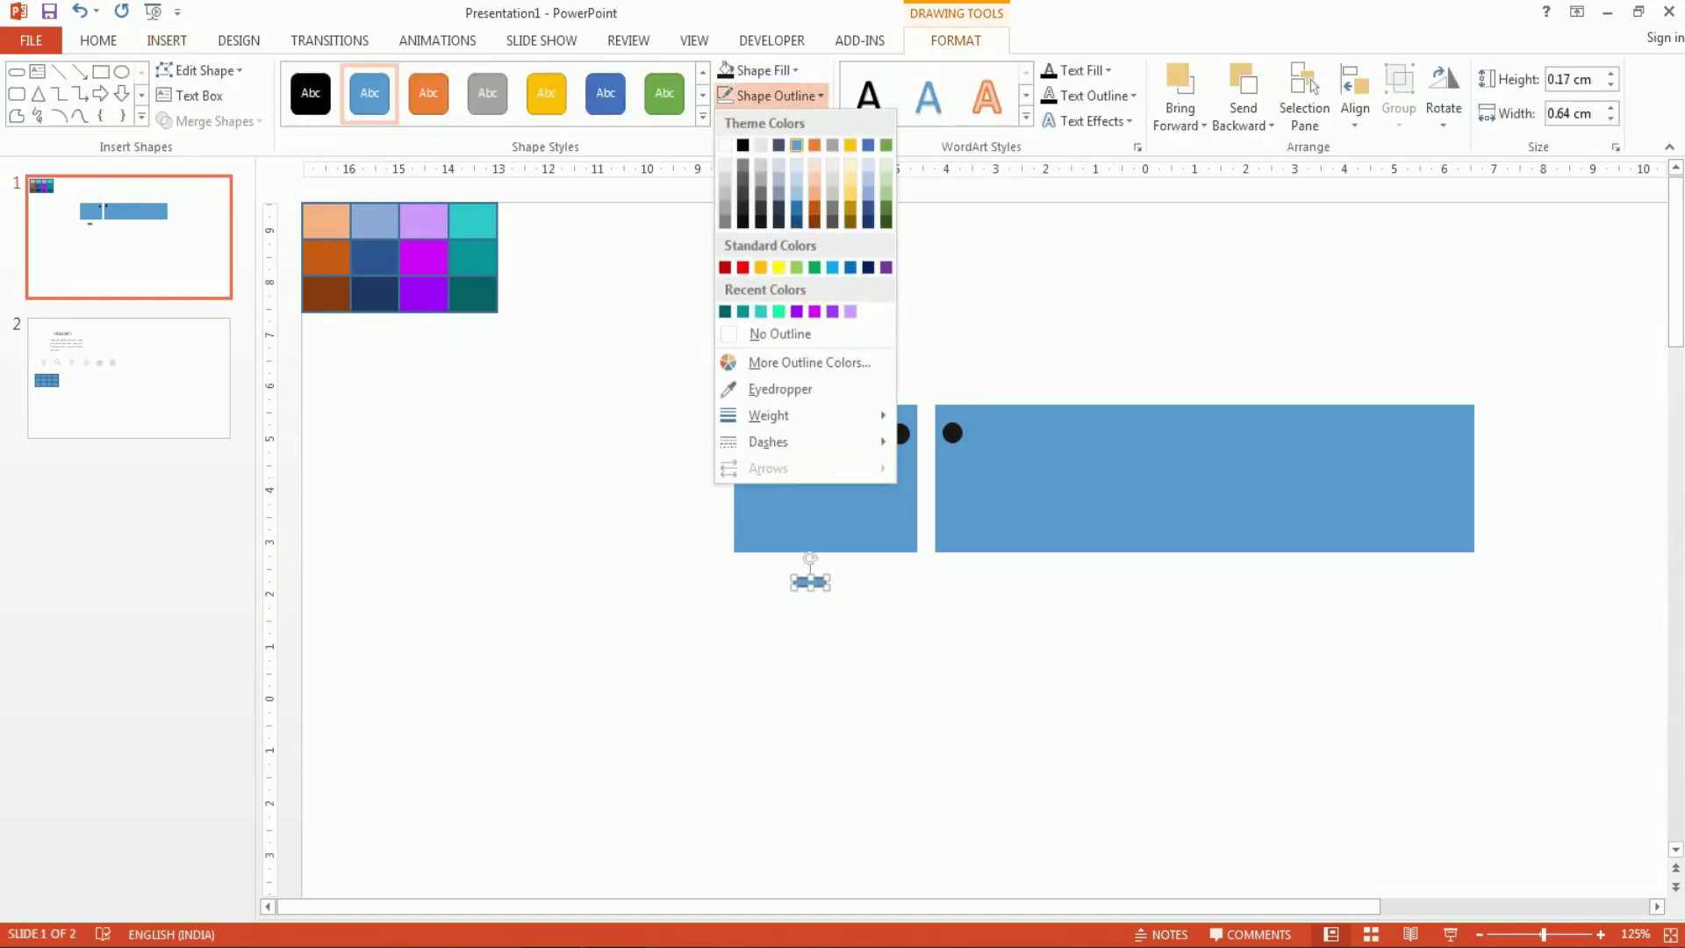
pyautogui.press('Return')
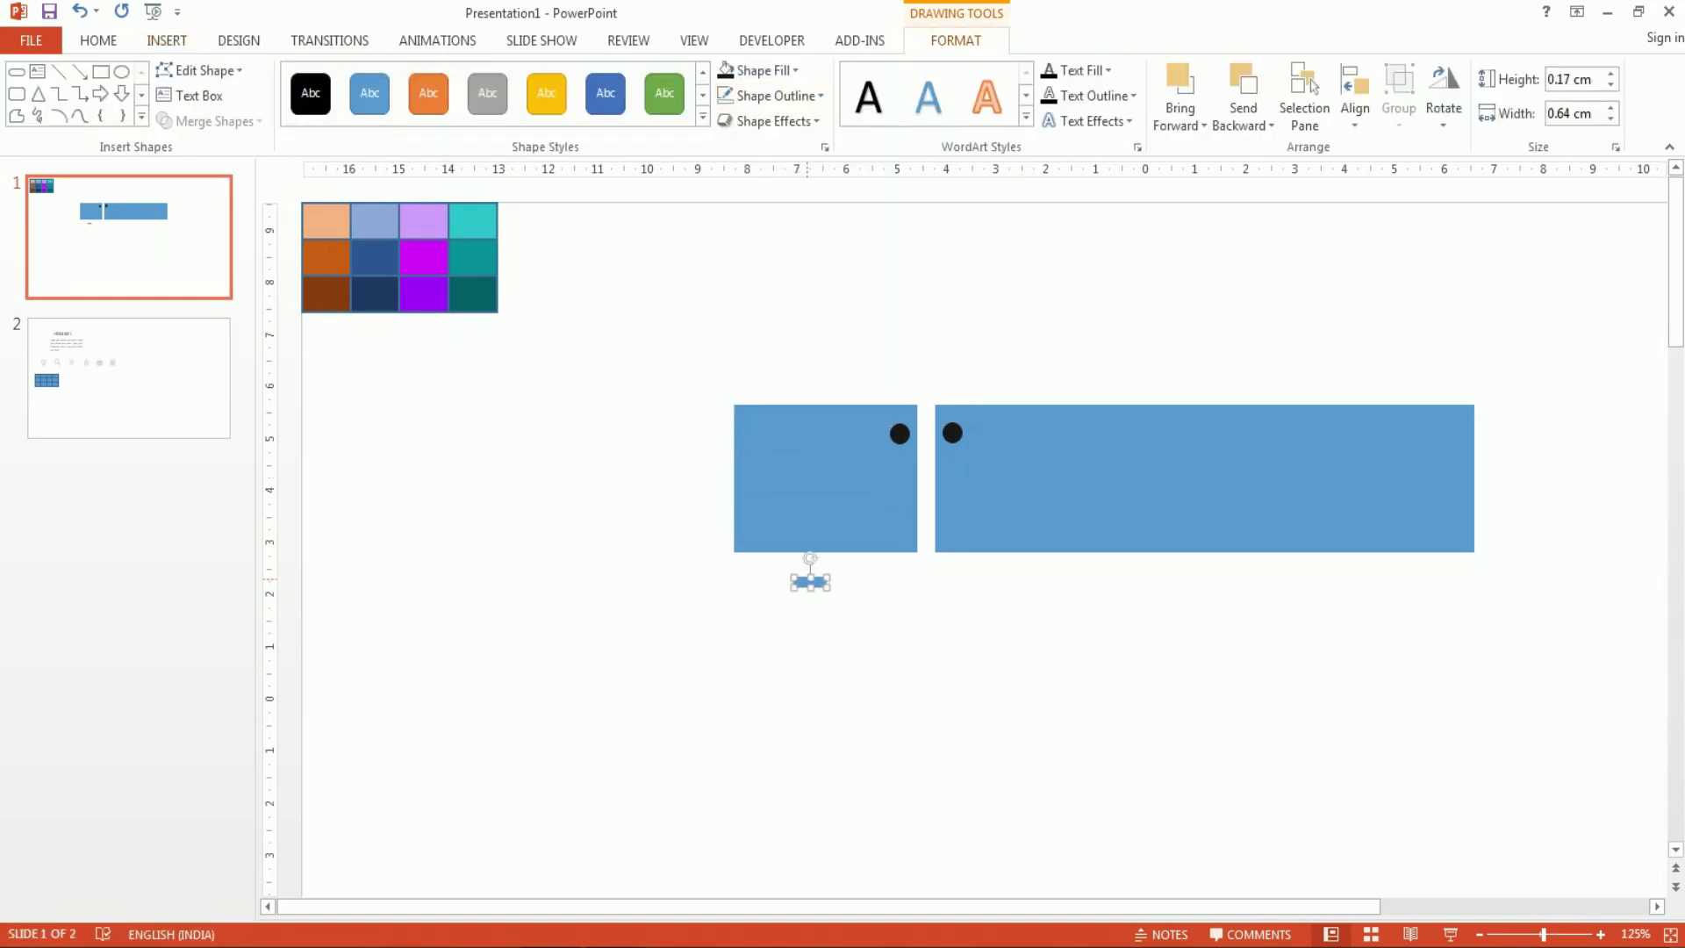
pyautogui.moveTo(810, 582); pyautogui.dragTo(926, 433)
# Realign the wide rectangle, nudge the bar up onto the dots, and fill it white.
pyautogui.moveTo(935, 439); pyautogui.dragTo(955, 435)
pyautogui.press('Left')
pyautogui.click(925, 432)
pyautogui.press('Up')
pyautogui.click(761, 70)
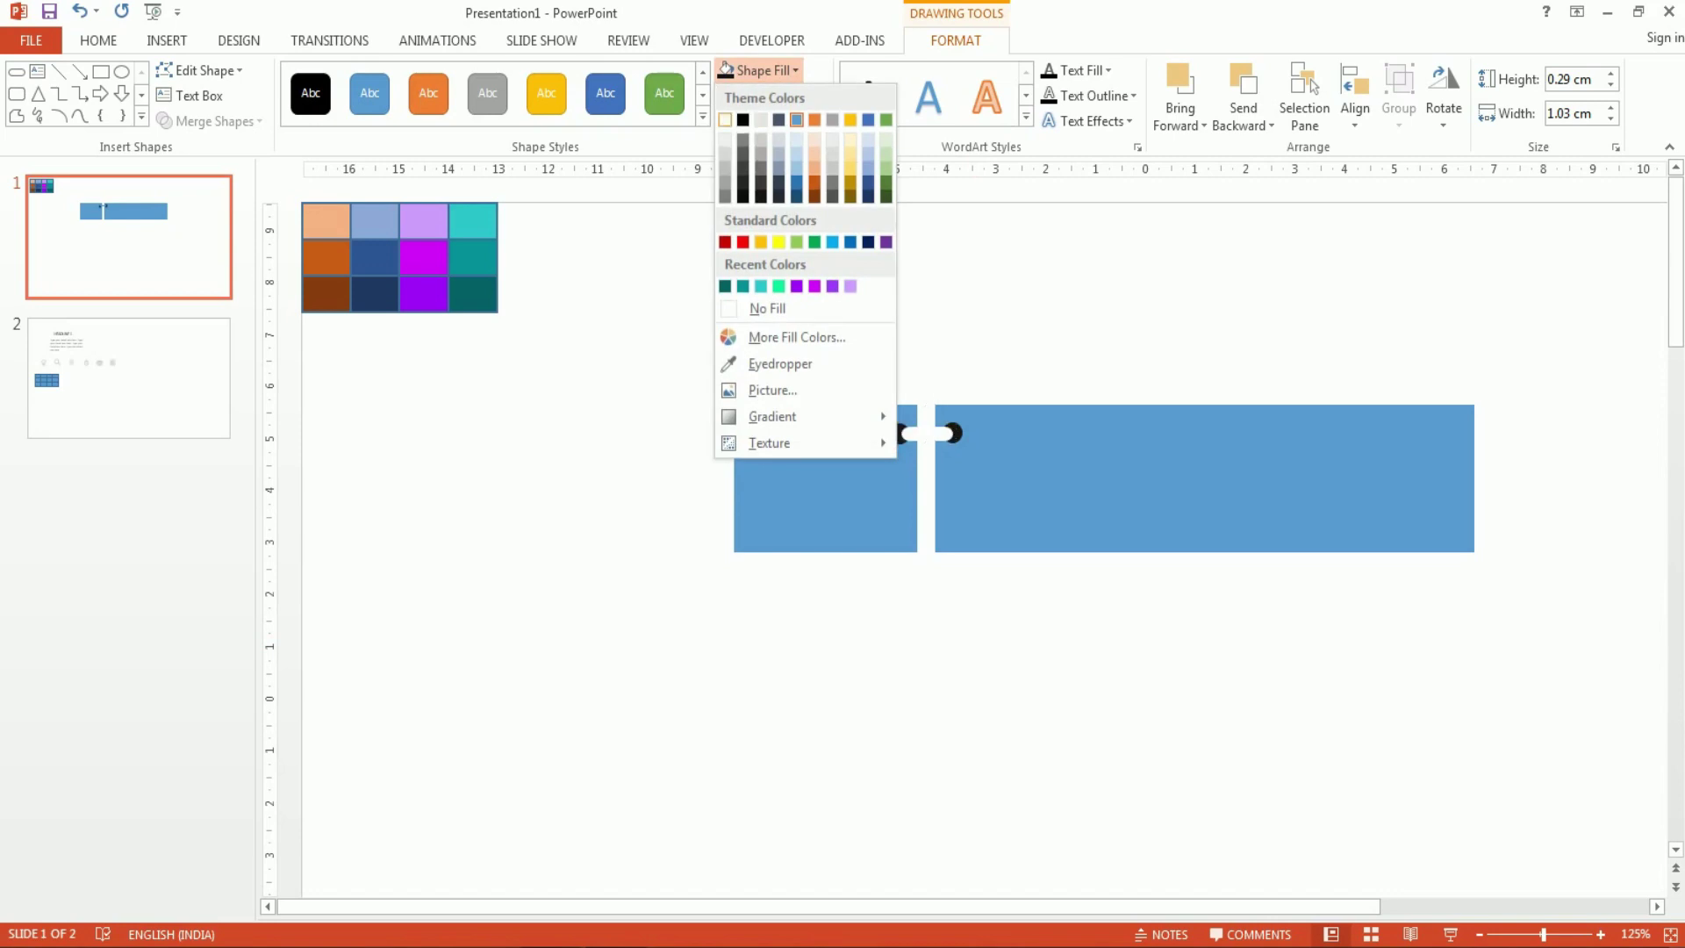
pyautogui.click(725, 120)
pyautogui.click(898, 678)
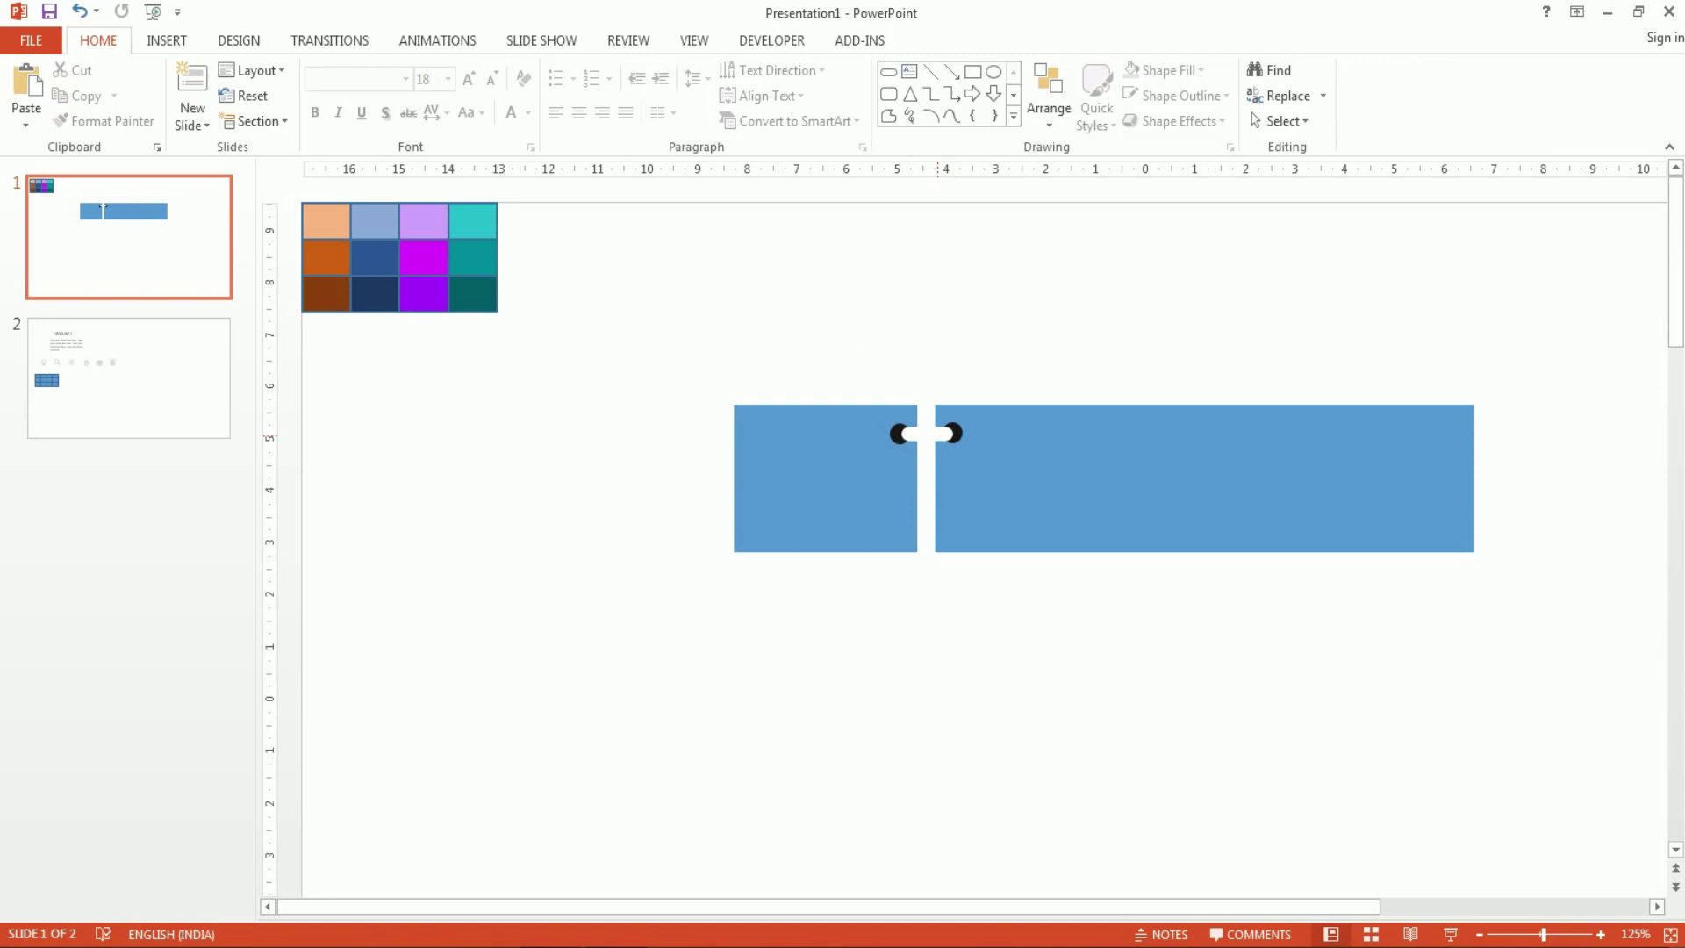
pyautogui.click(932, 433)
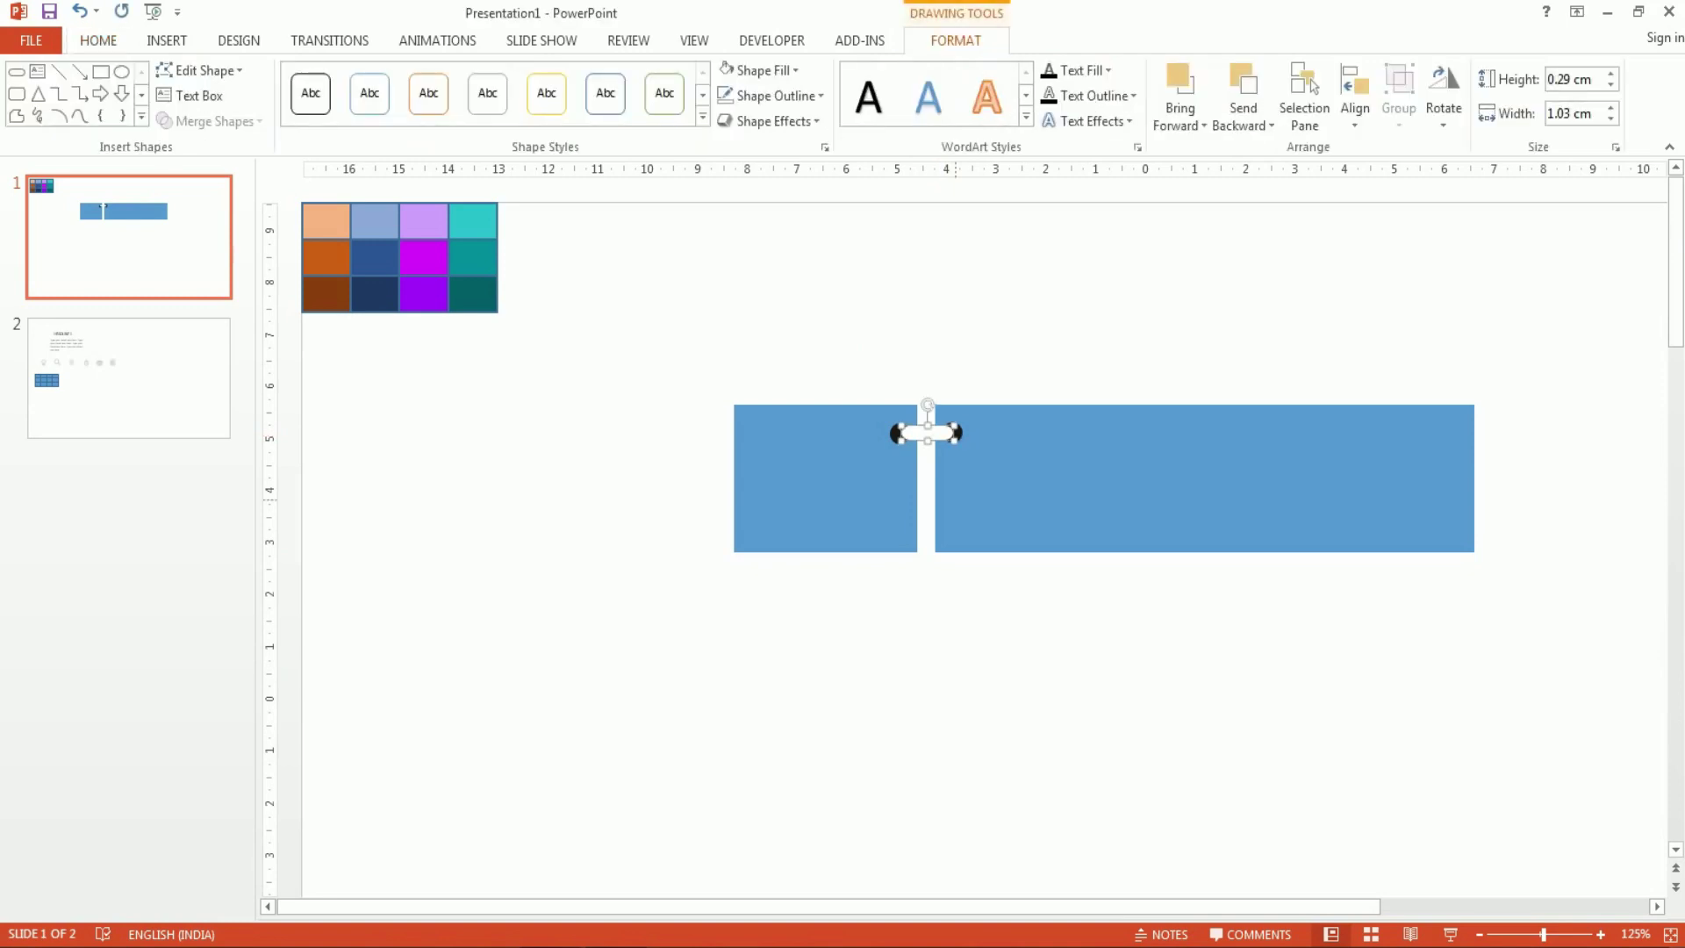
pyautogui.press('Escape')
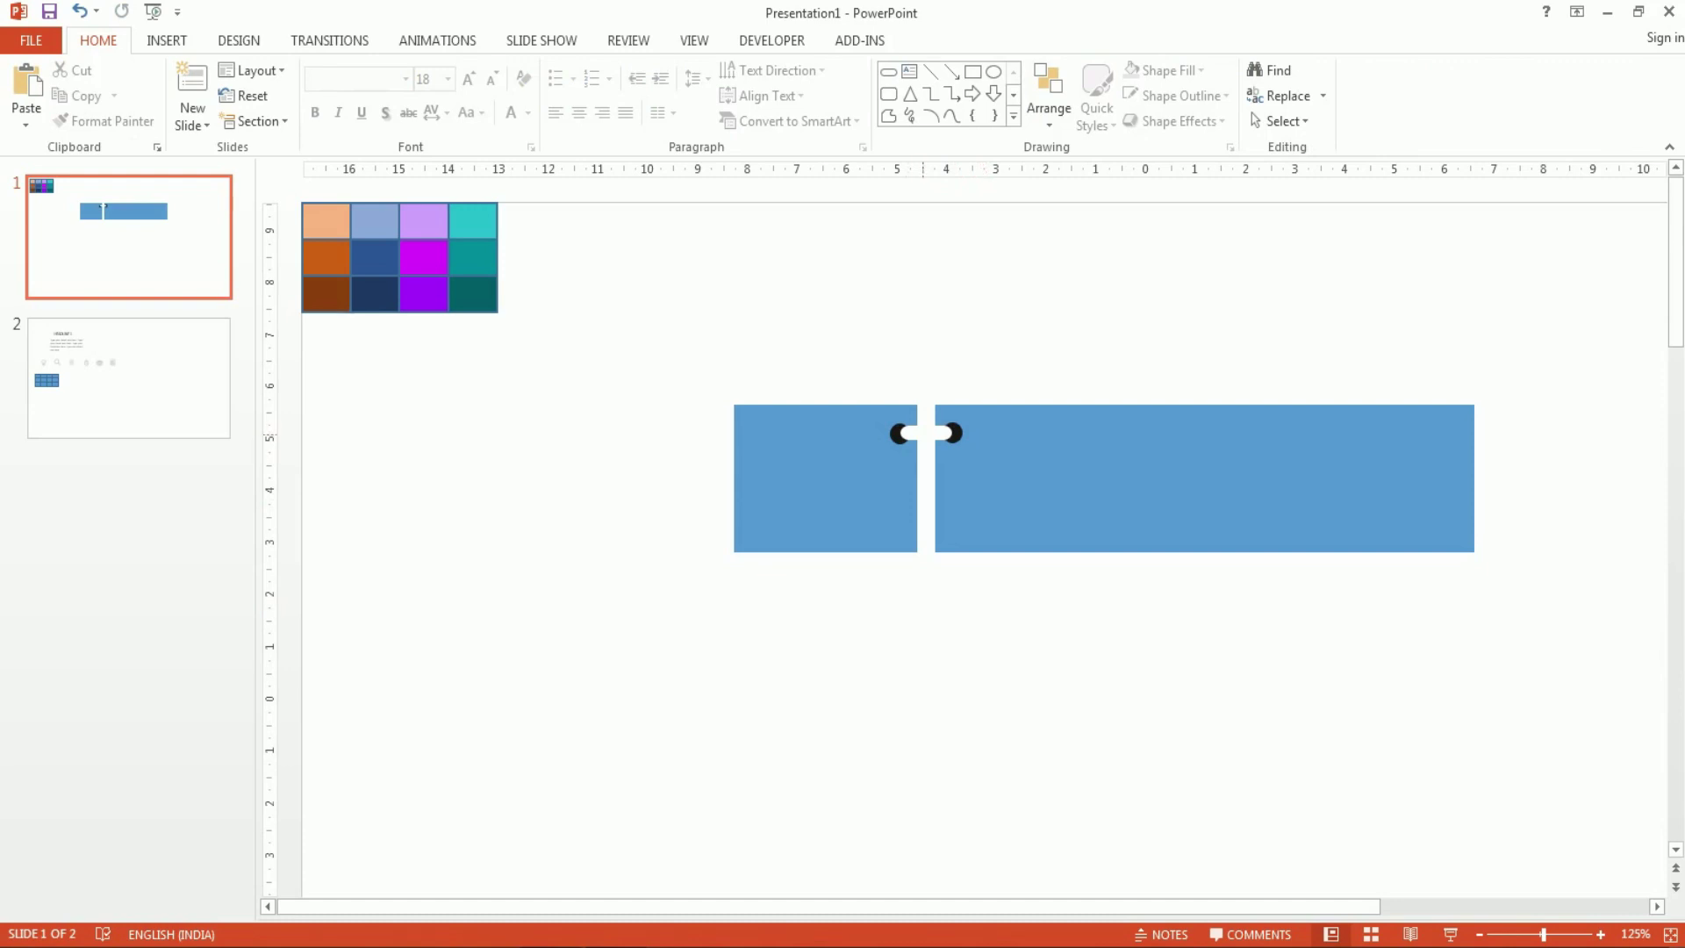
# Group the white bar and both black dots into a single ring.
pyautogui.click(907, 432)
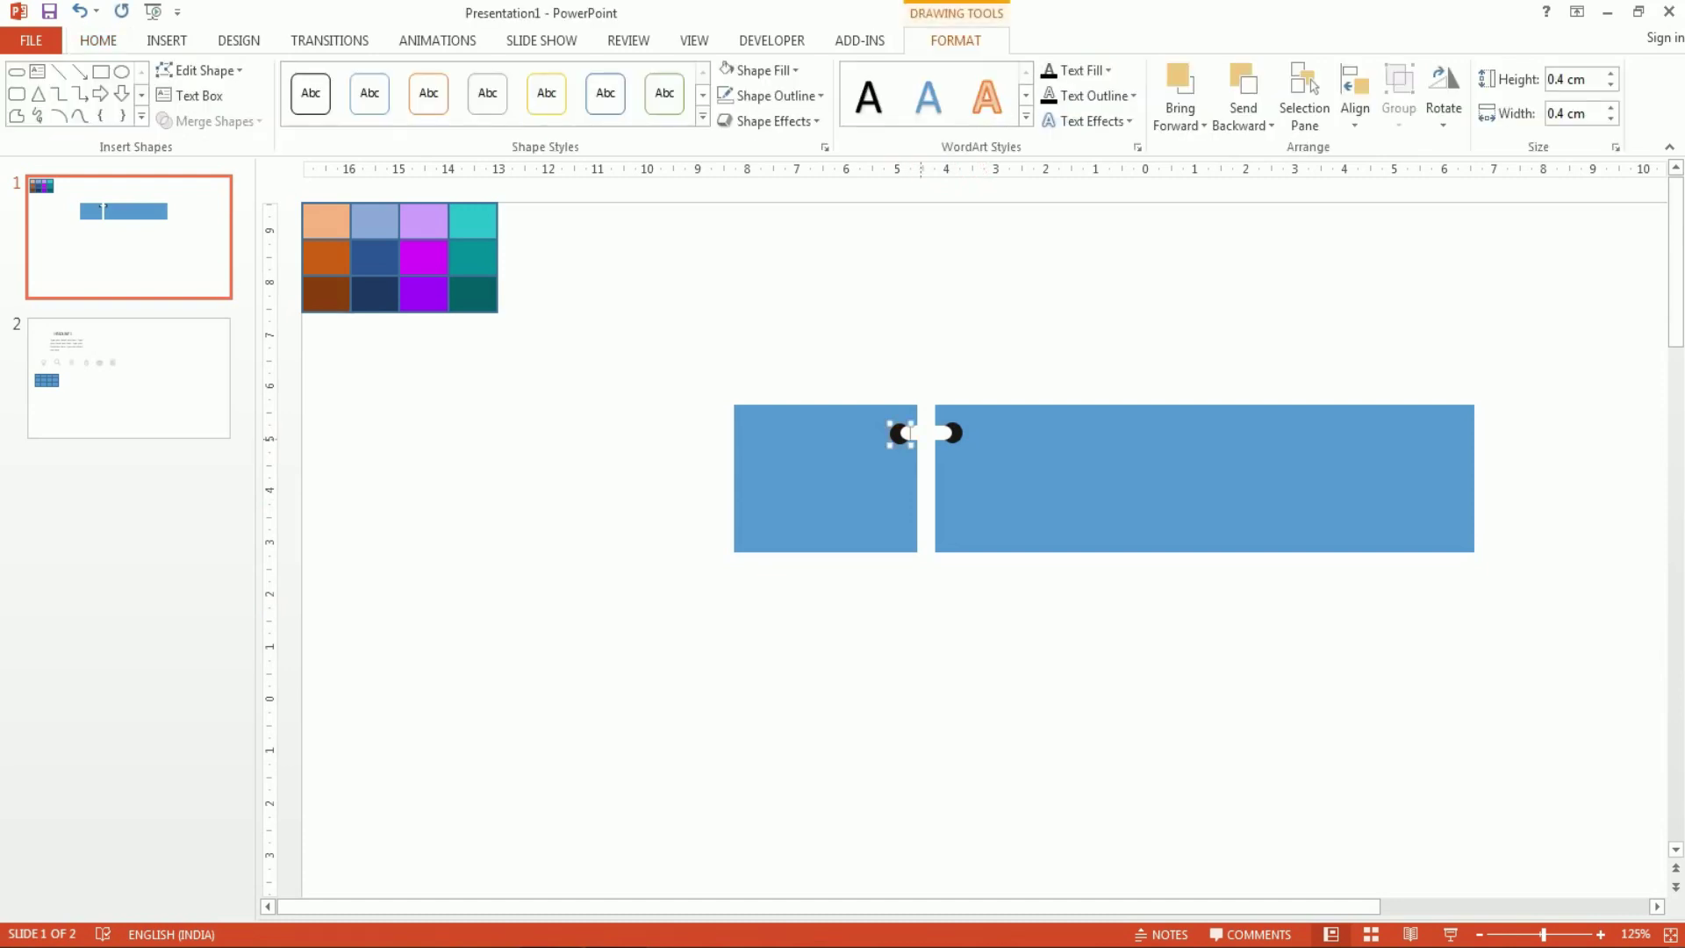
pyautogui.keyDown('shift'); pyautogui.click(963, 433); pyautogui.keyUp('shift')
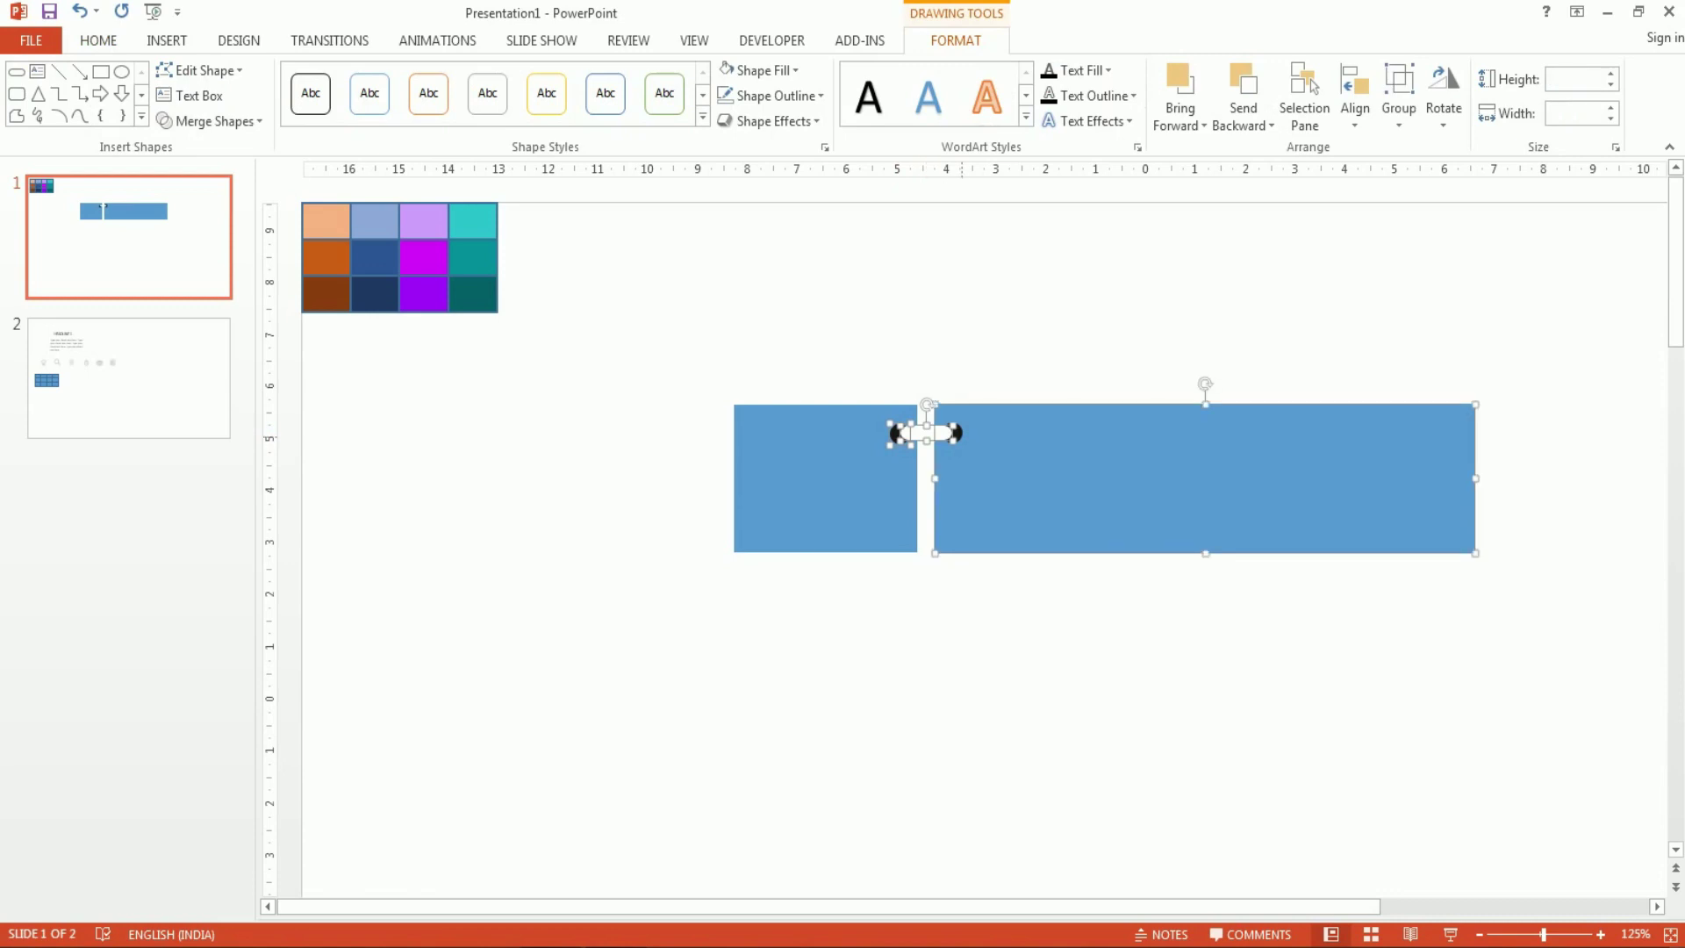
pyautogui.press('Tab')
pyautogui.click(921, 433)
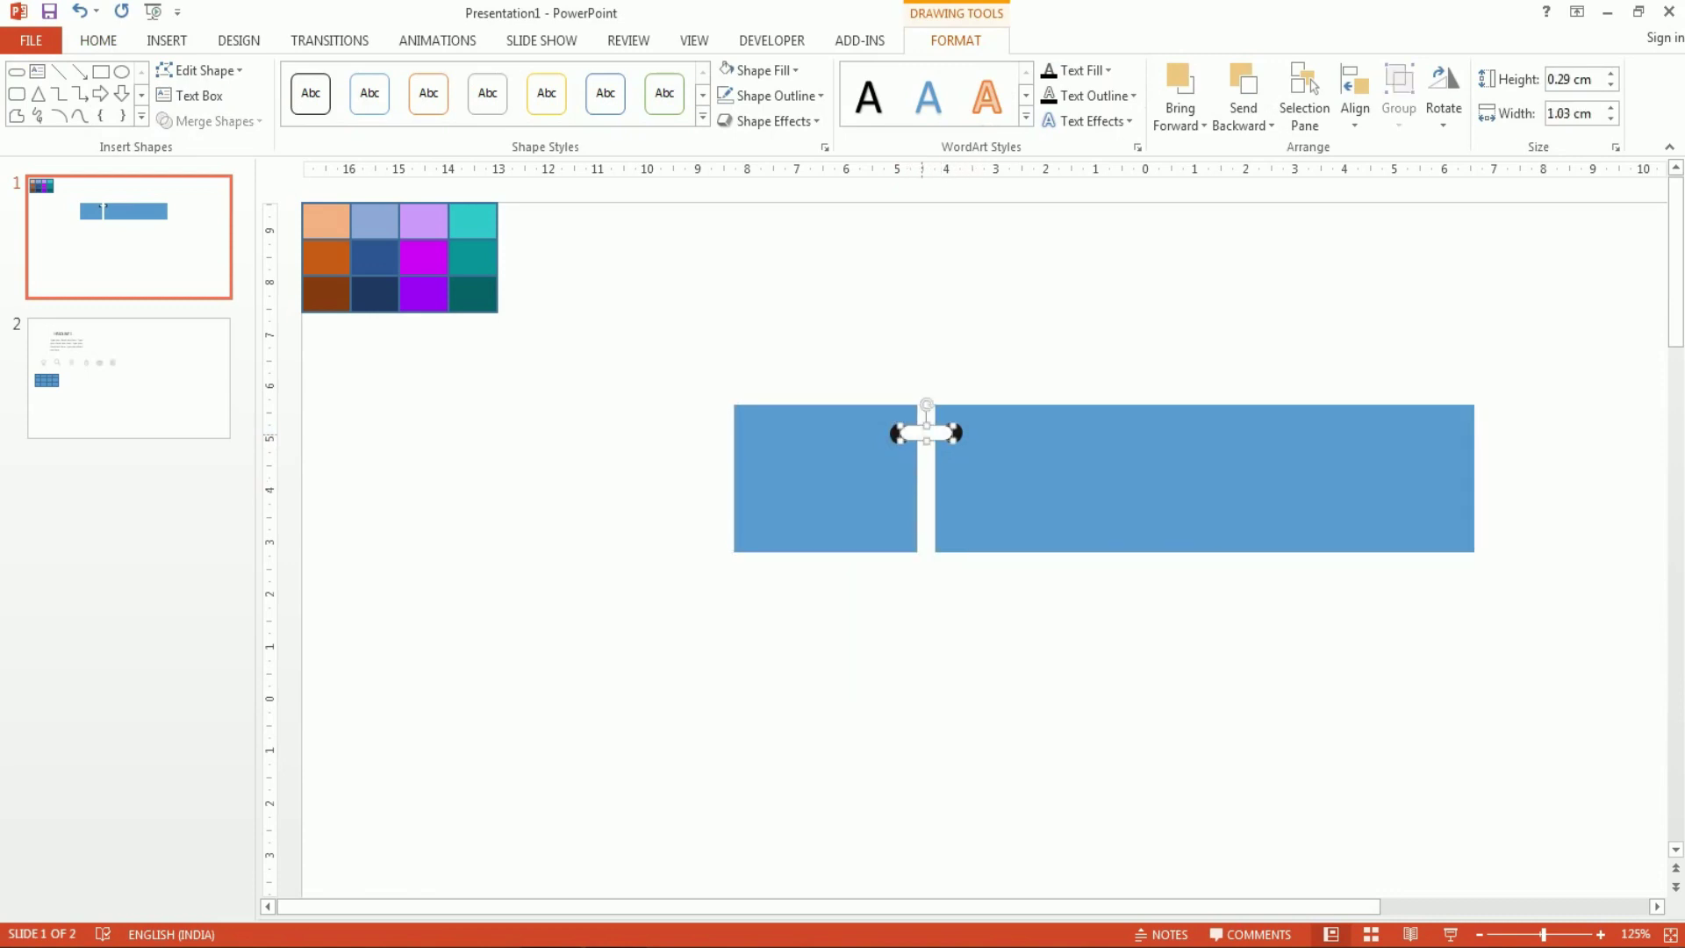
pyautogui.keyDown('shift'); pyautogui.click(896, 435); pyautogui.keyUp('shift')
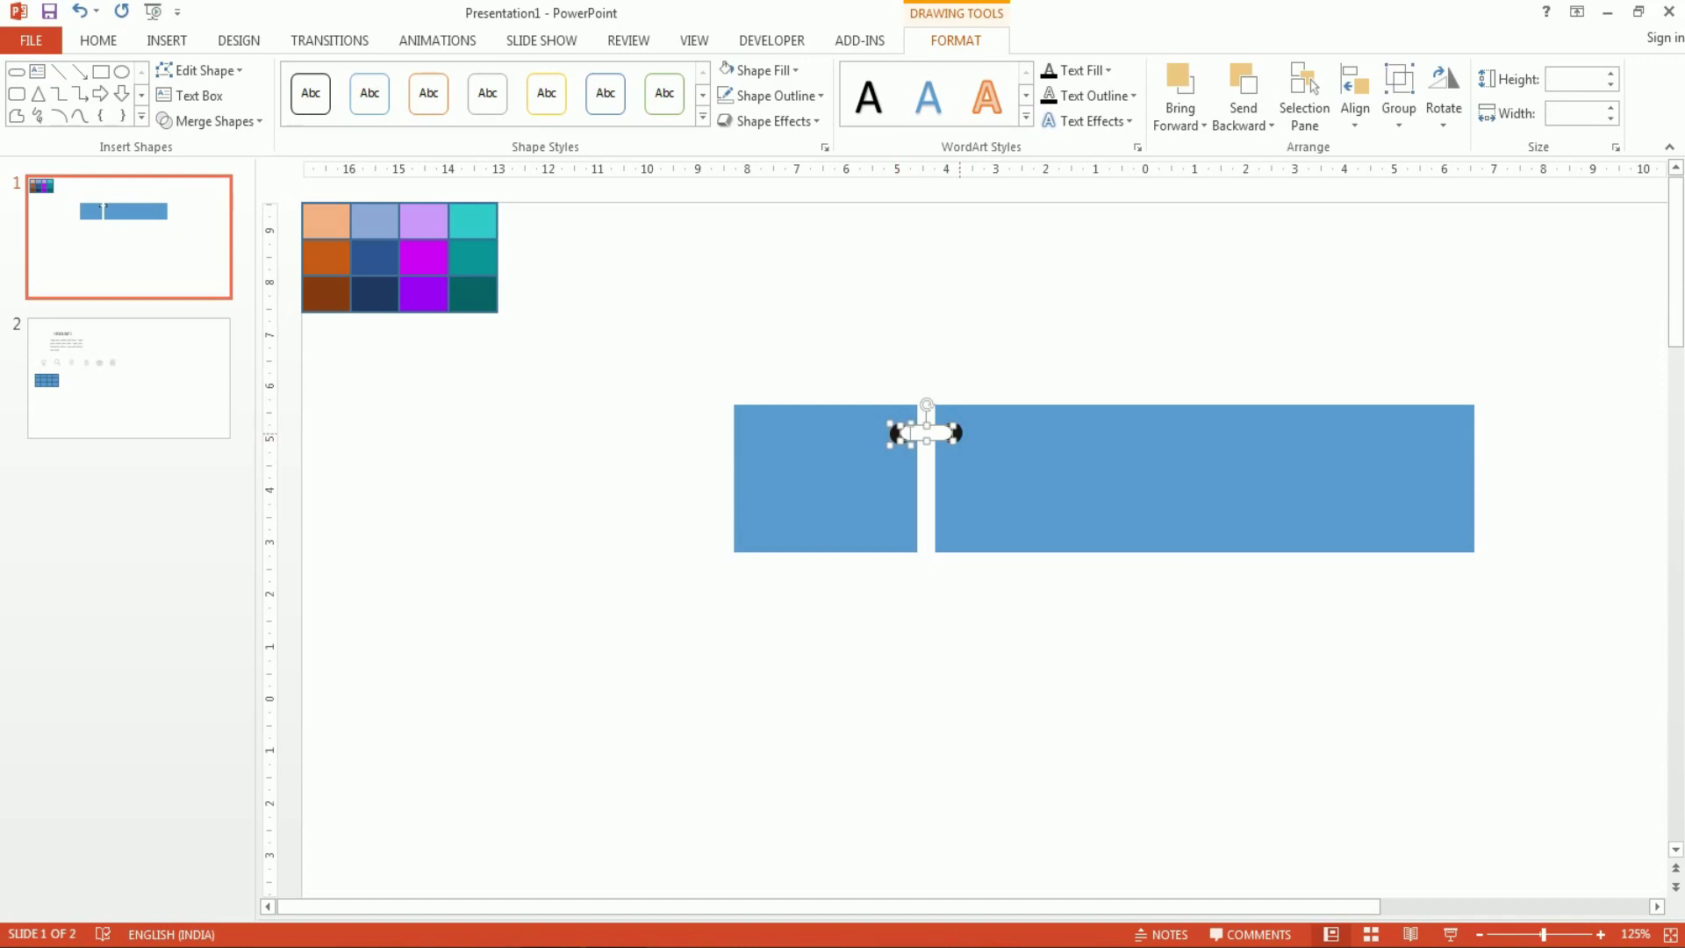
pyautogui.rightClick(936, 434)
pyautogui.moveTo(992, 566)
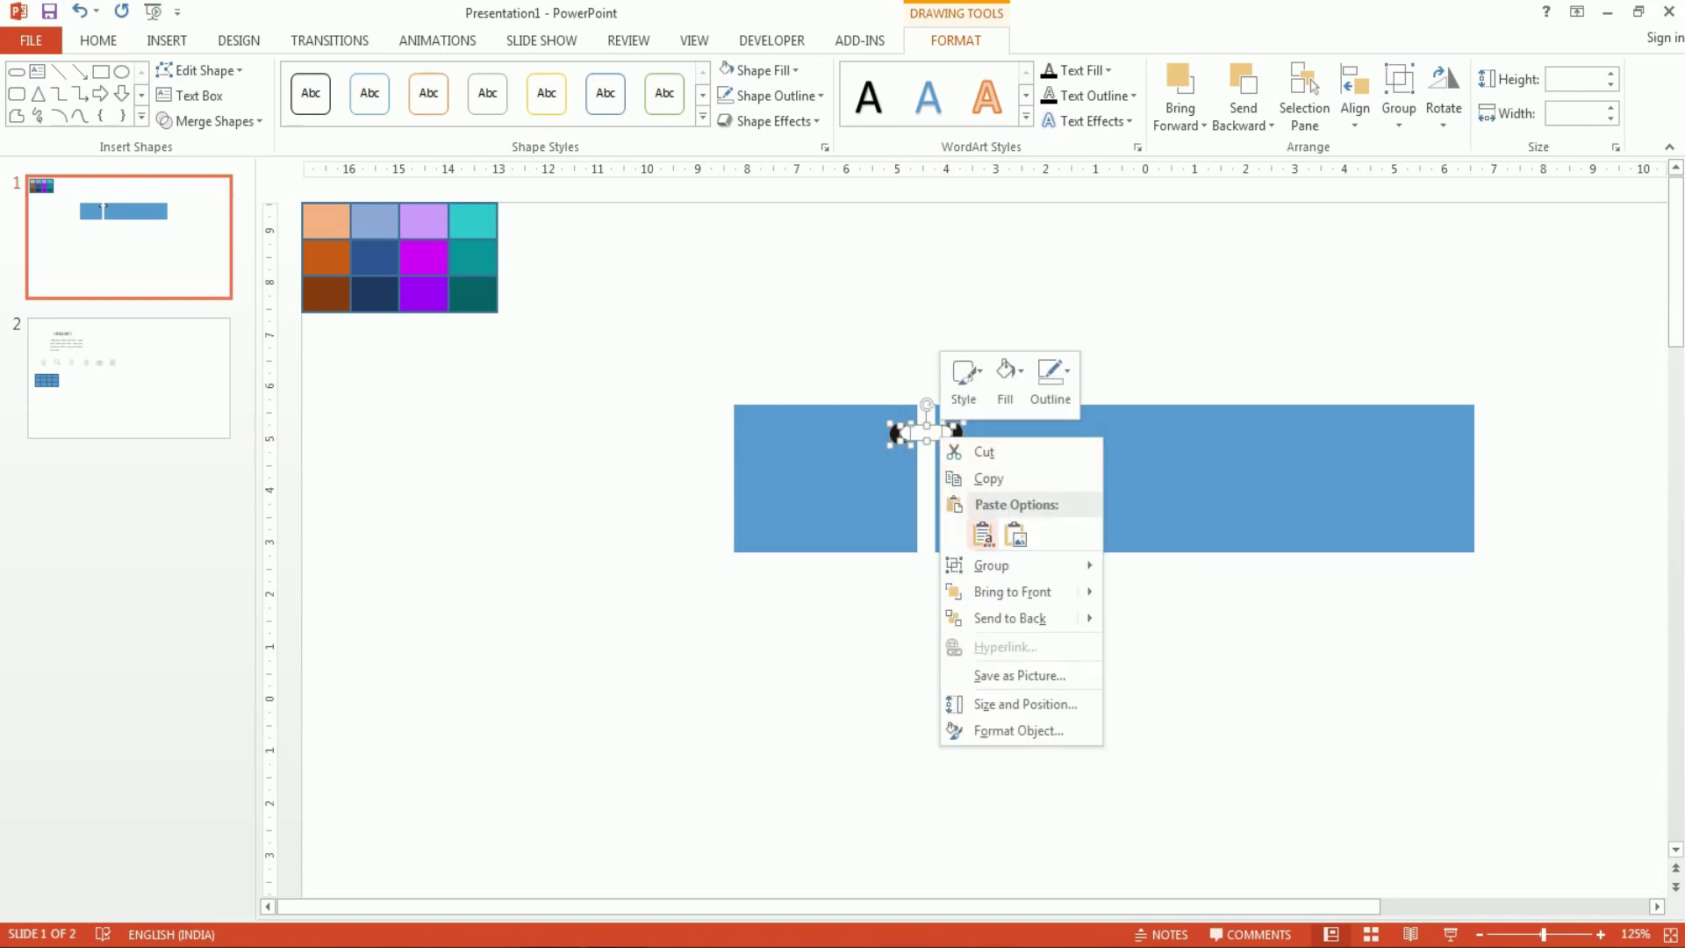
pyautogui.click(1153, 567)
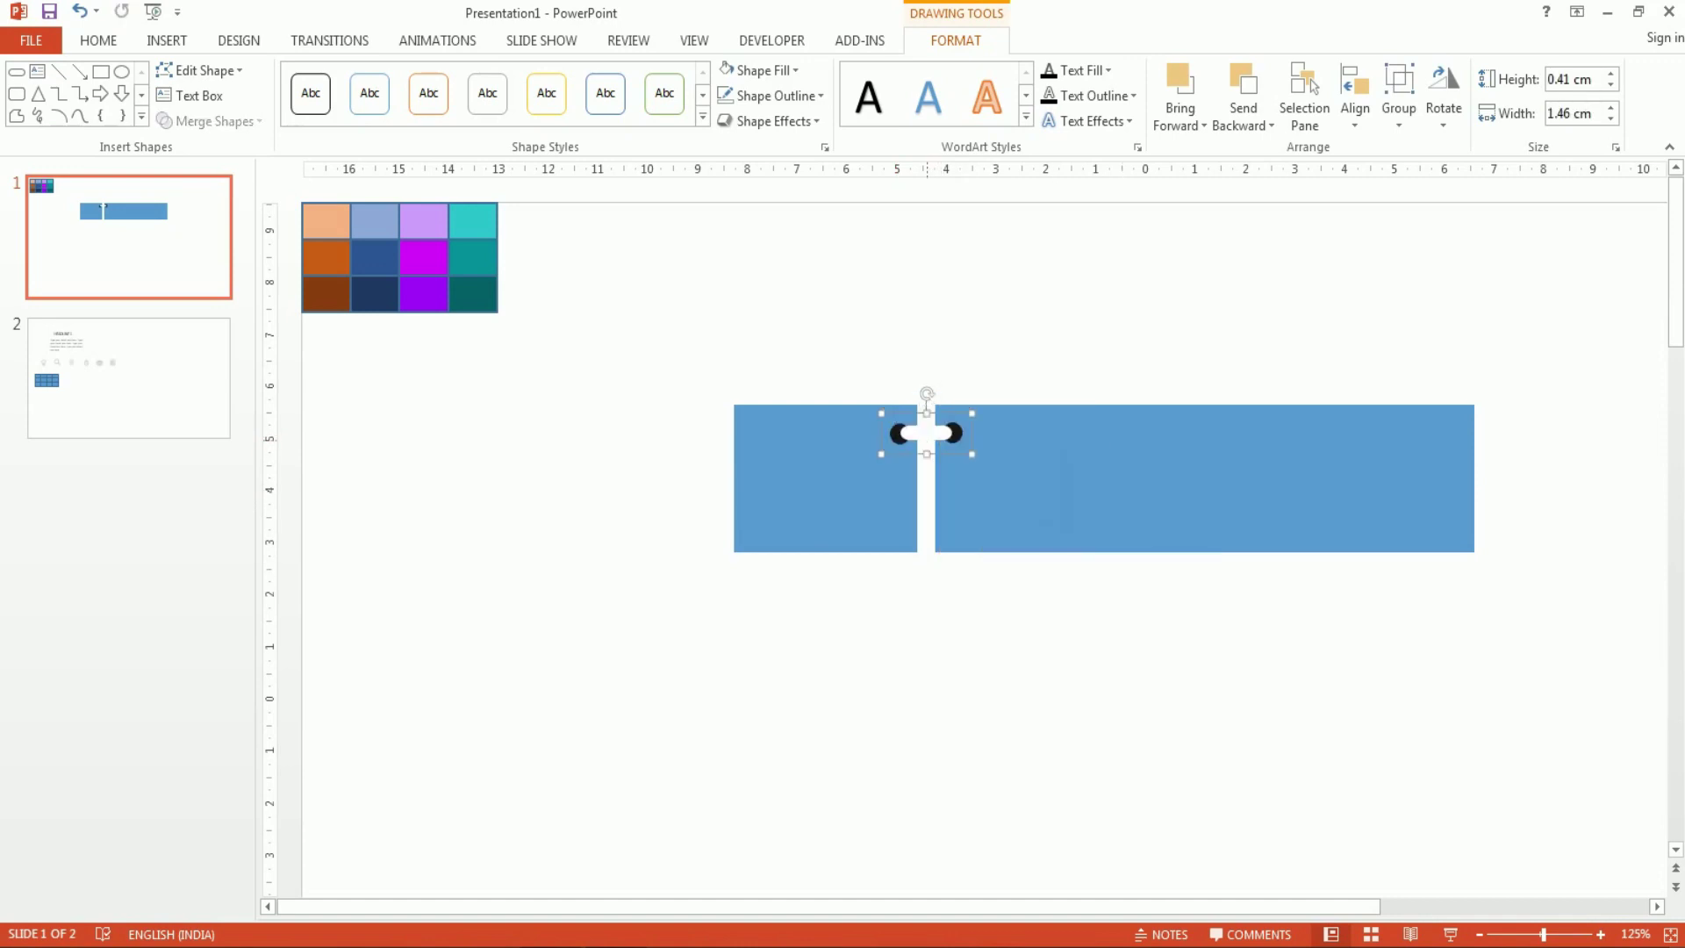
# Copy the ring down the gap to make three evenly spaced rings.
pyautogui.moveTo(926, 432); pyautogui.dragTo(927, 521)
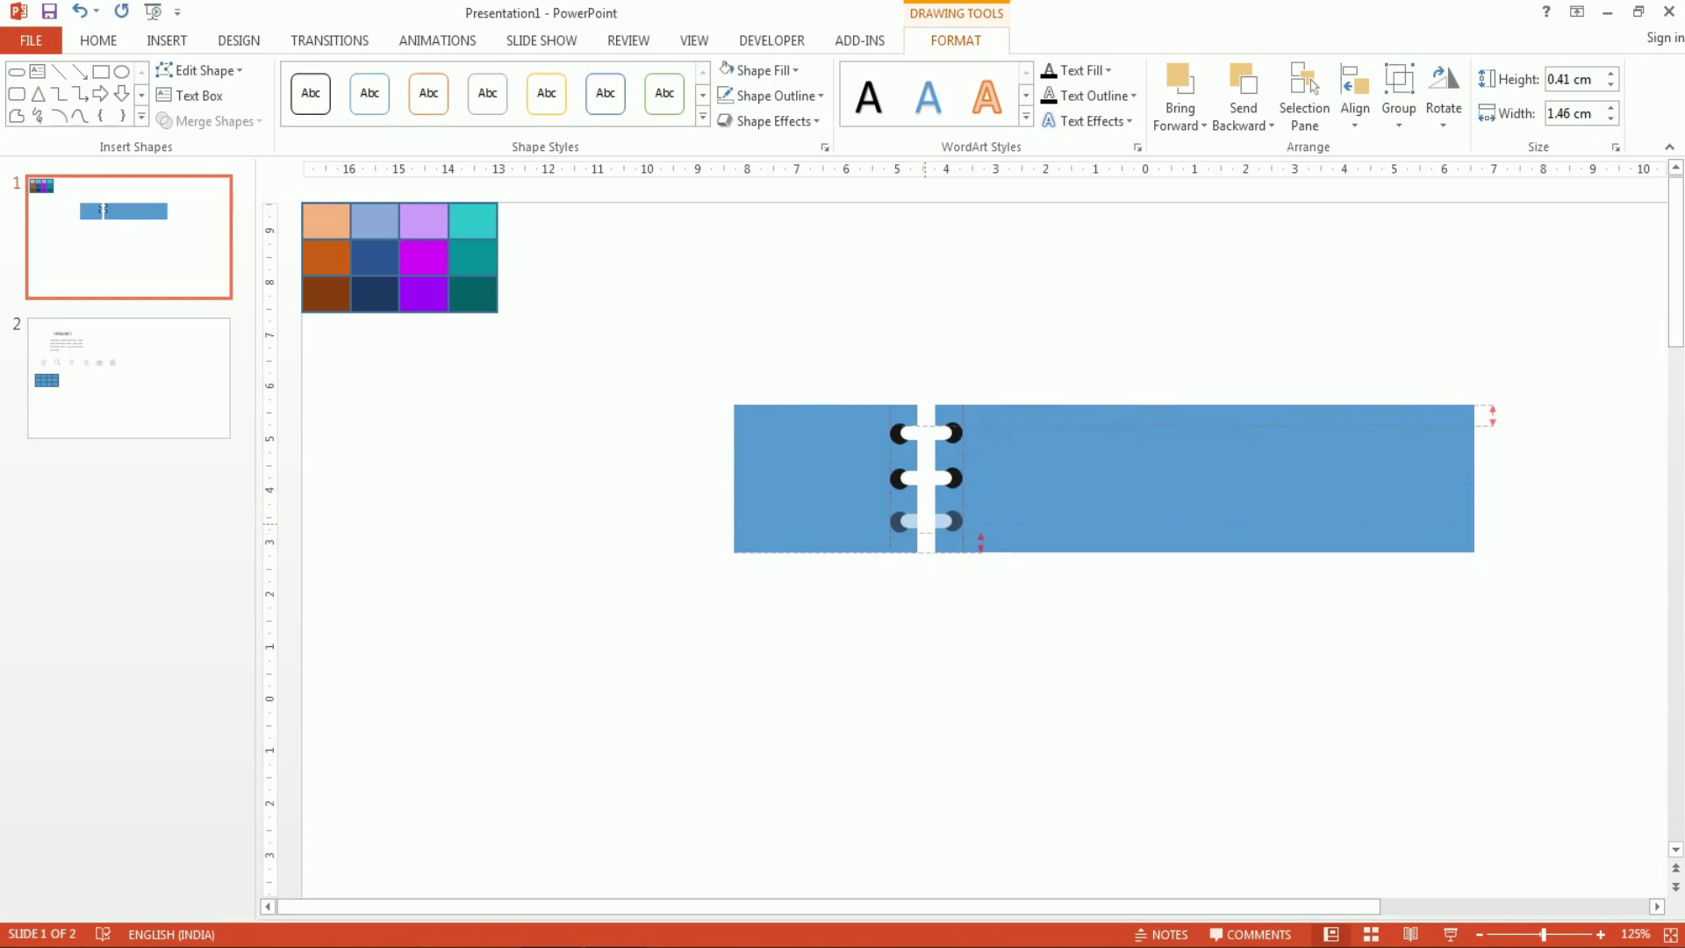
pyautogui.press('Escape')
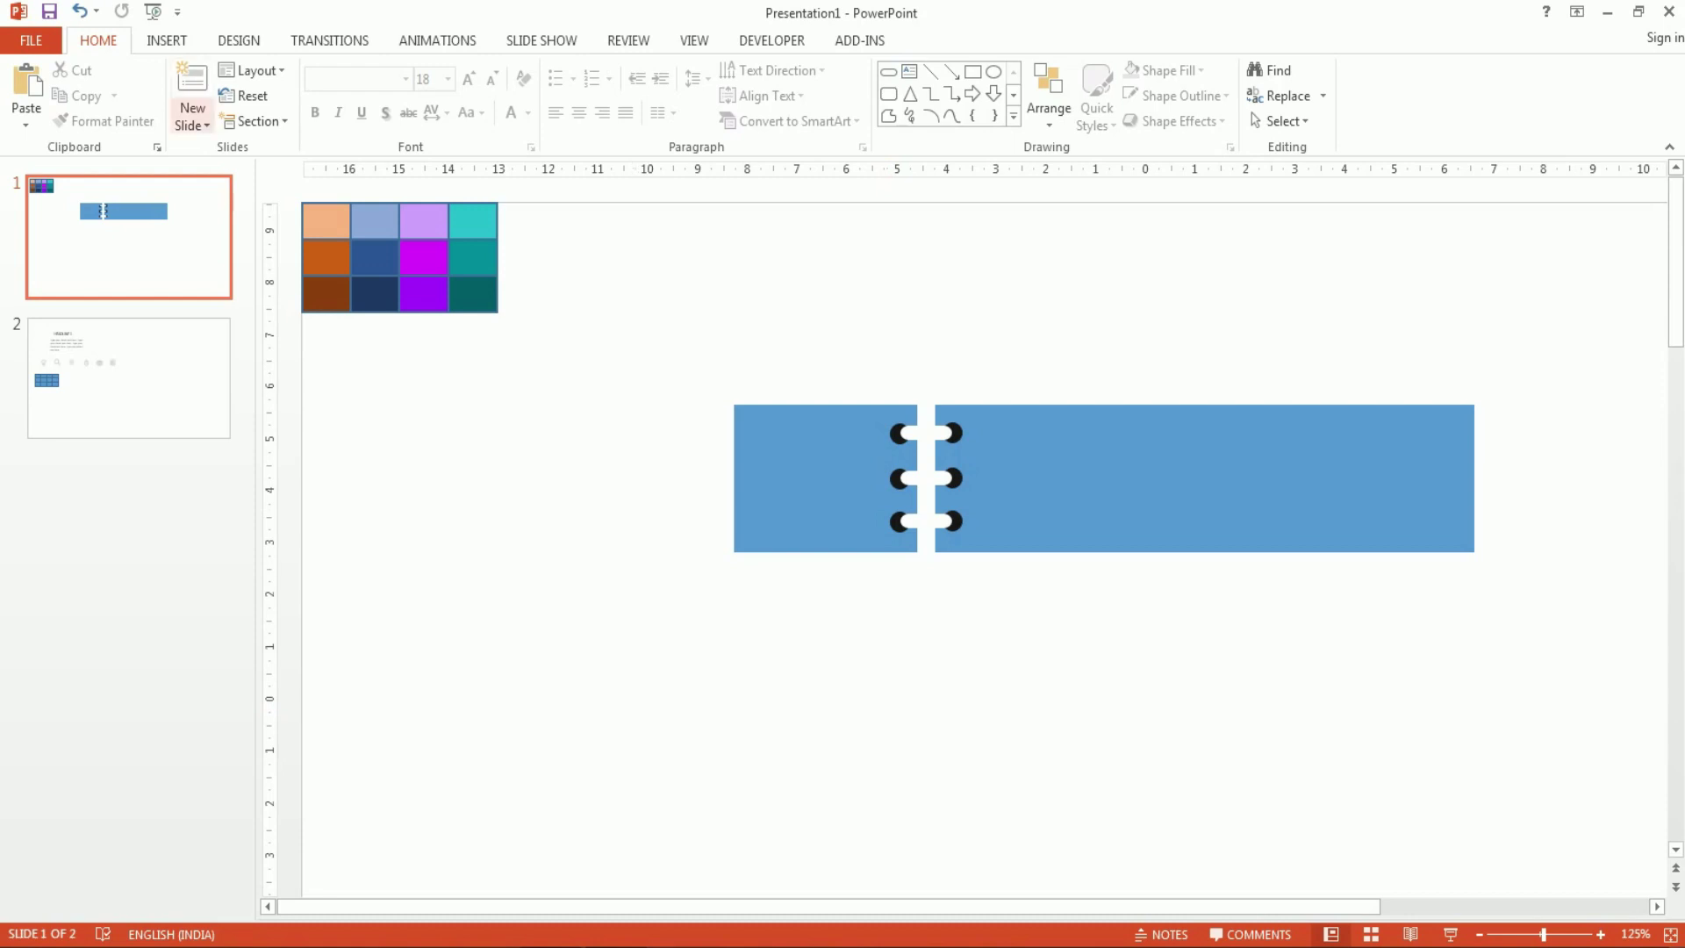
pyautogui.click(167, 41)
# Draw a small outline-free rectangle below the notebook.
pyautogui.click(359, 92)
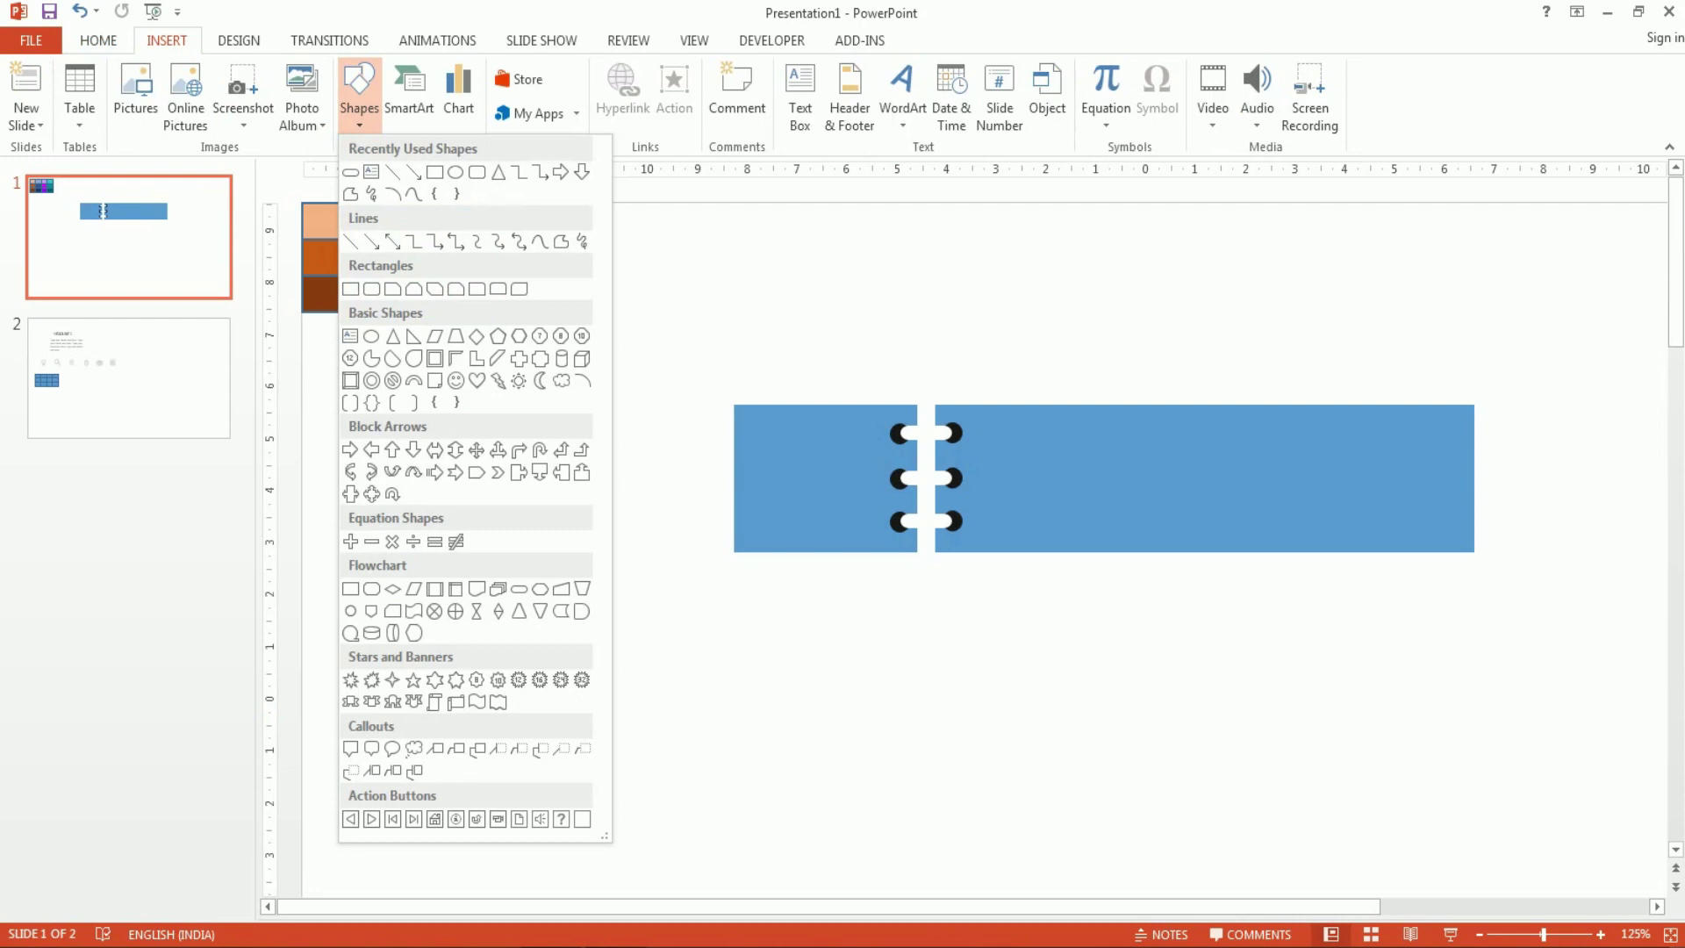
pyautogui.click(434, 171)
pyautogui.moveTo(732, 613); pyautogui.dragTo(918, 656)
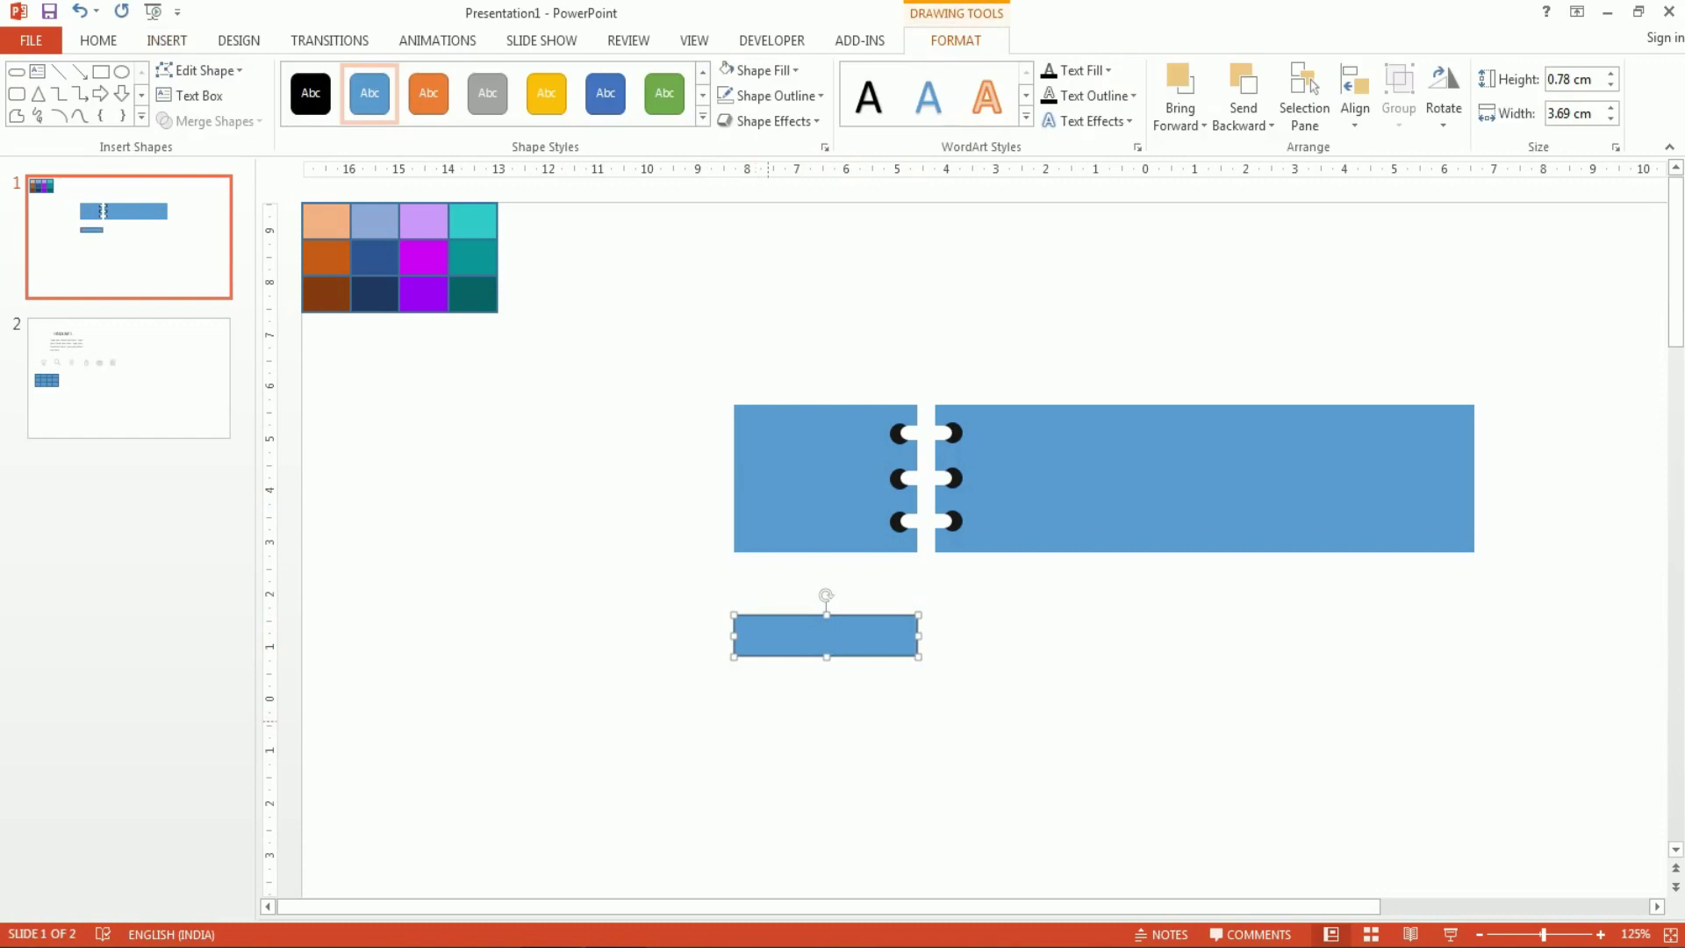
pyautogui.click(771, 95)
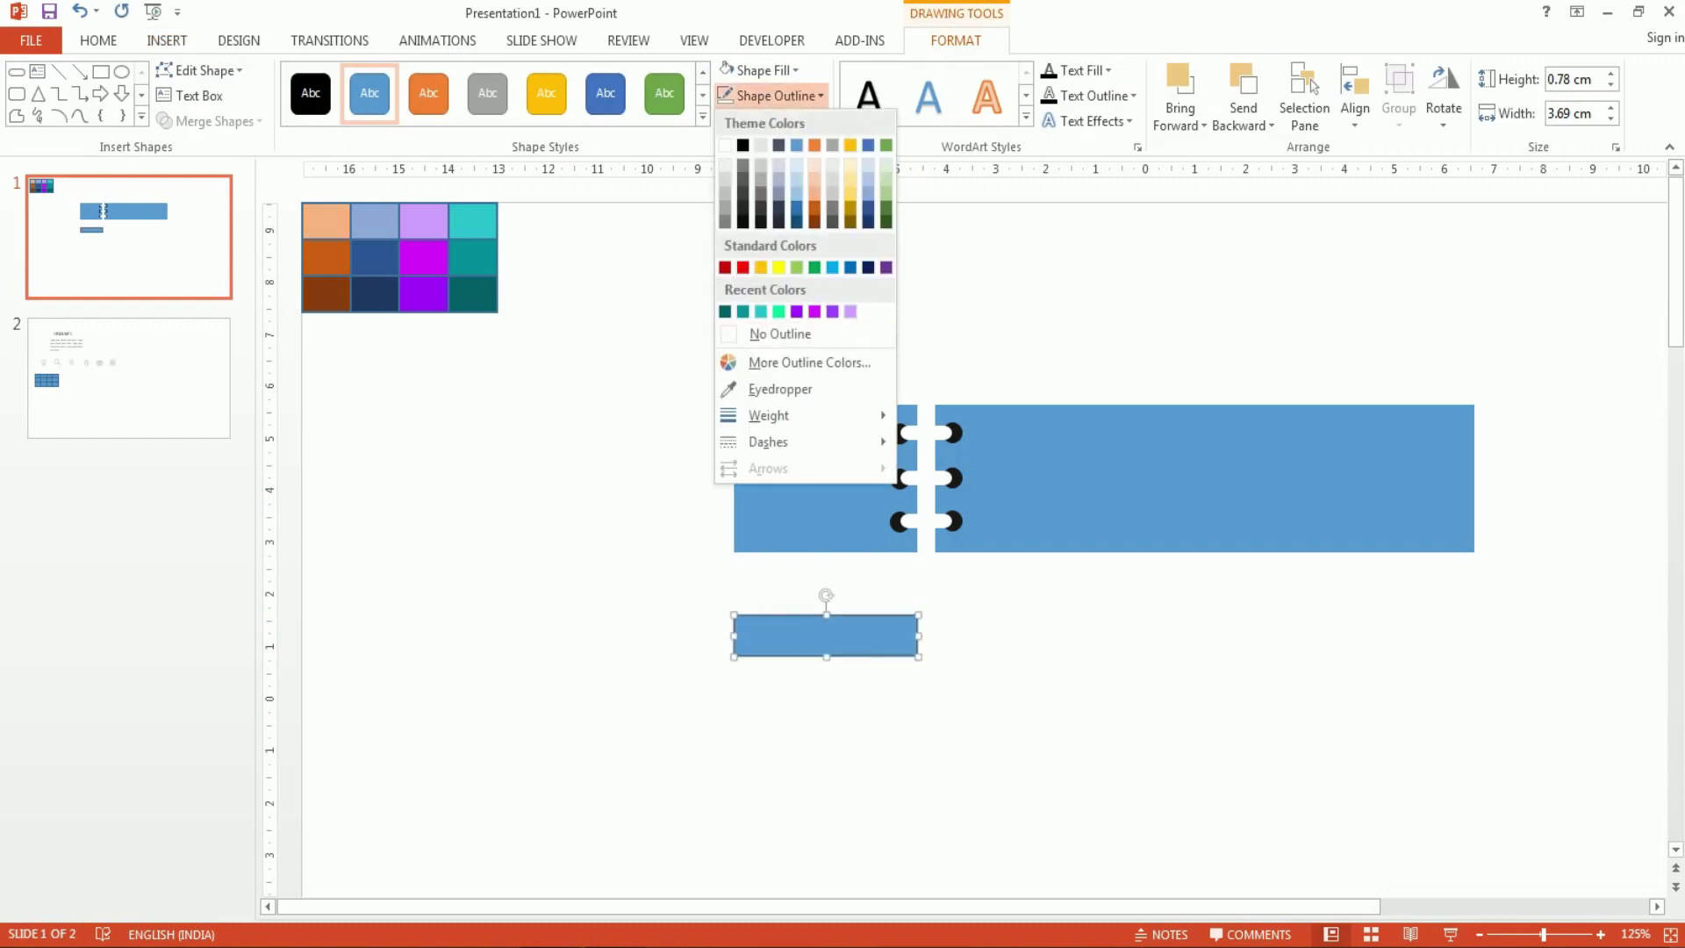
pyautogui.click(779, 333)
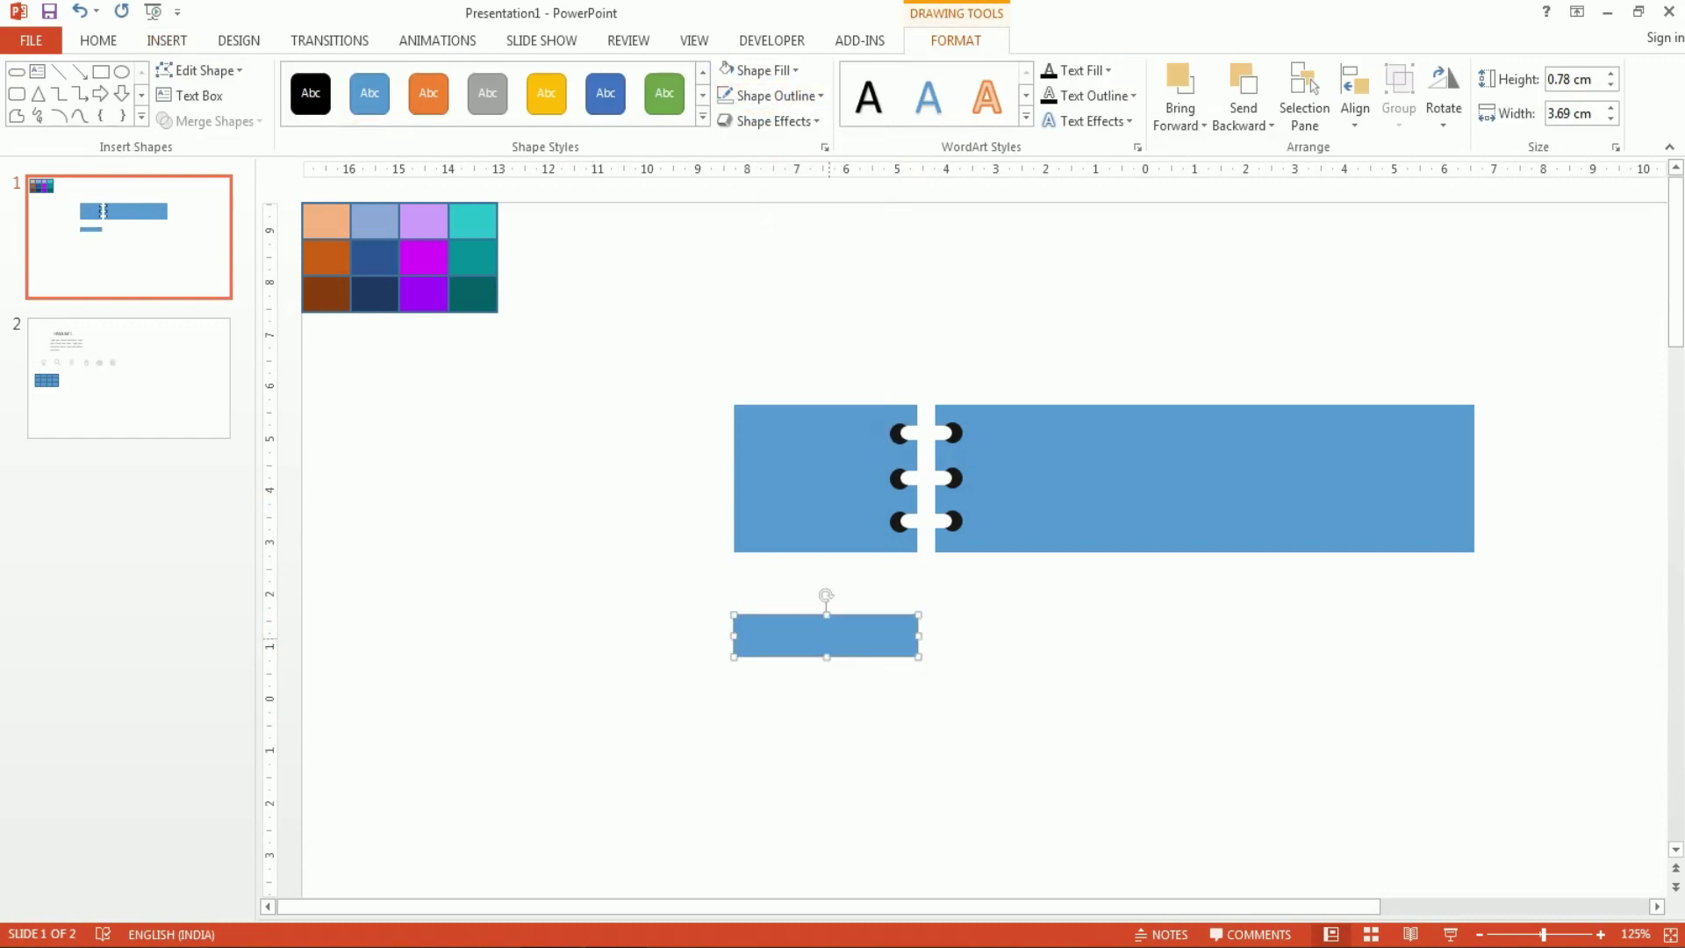
# Give the bar a two-stop gradient fill with a dark grey end stop.
pyautogui.rightClick(826, 647)
pyautogui.click(878, 624)
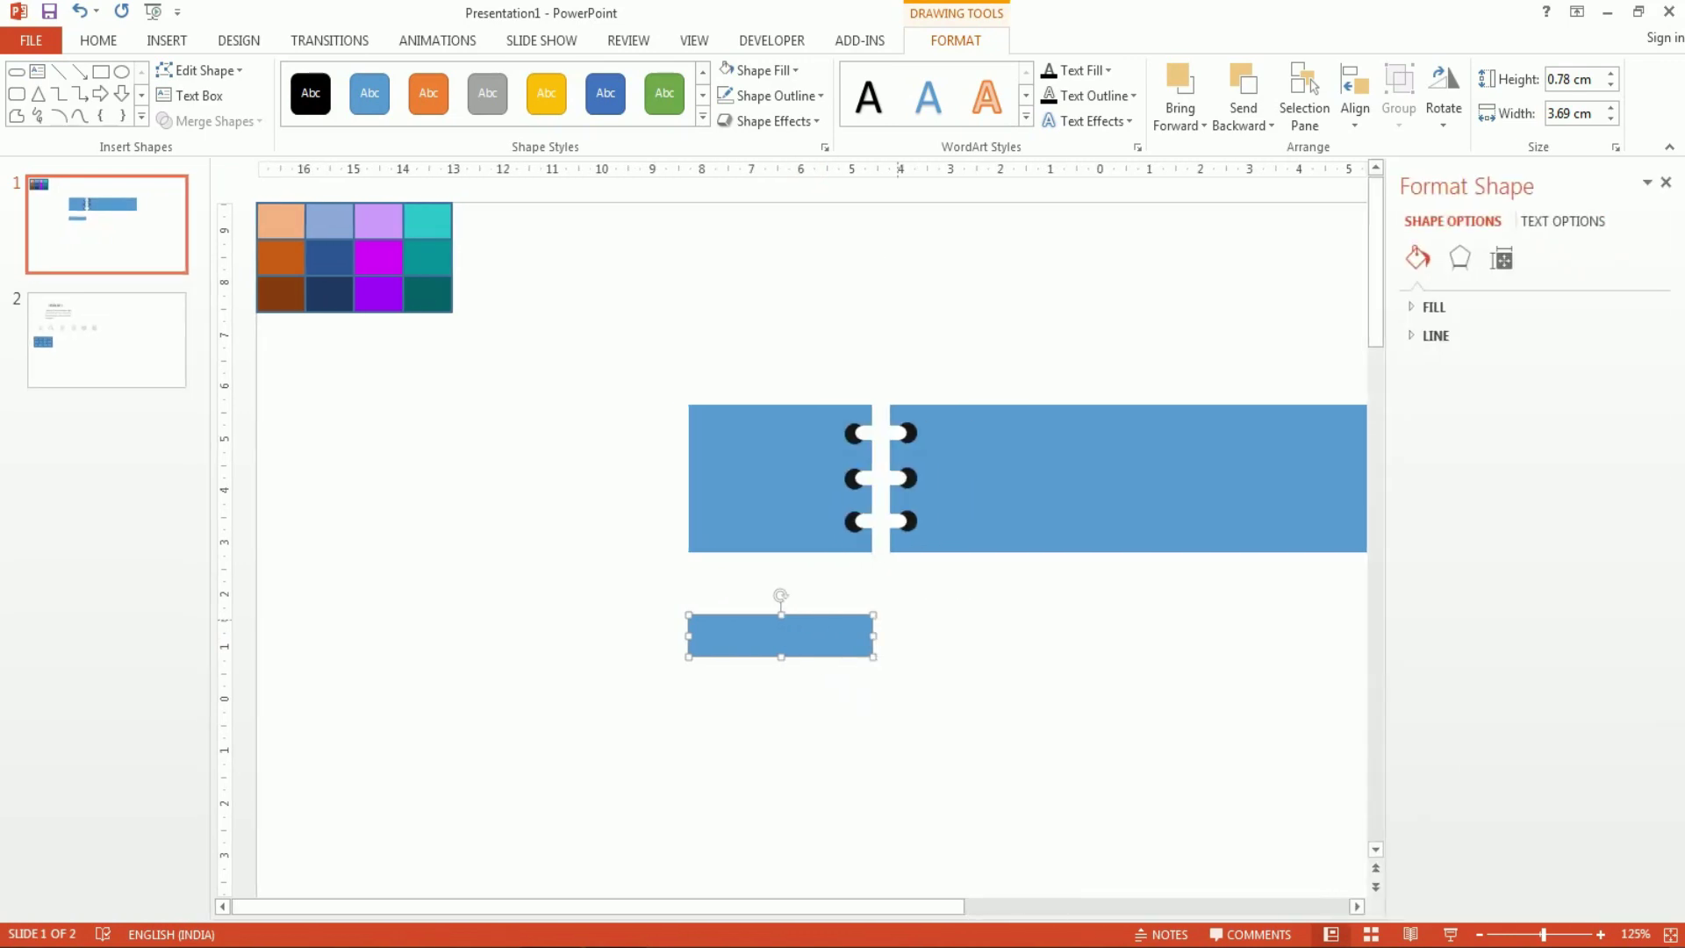
pyautogui.click(1434, 306)
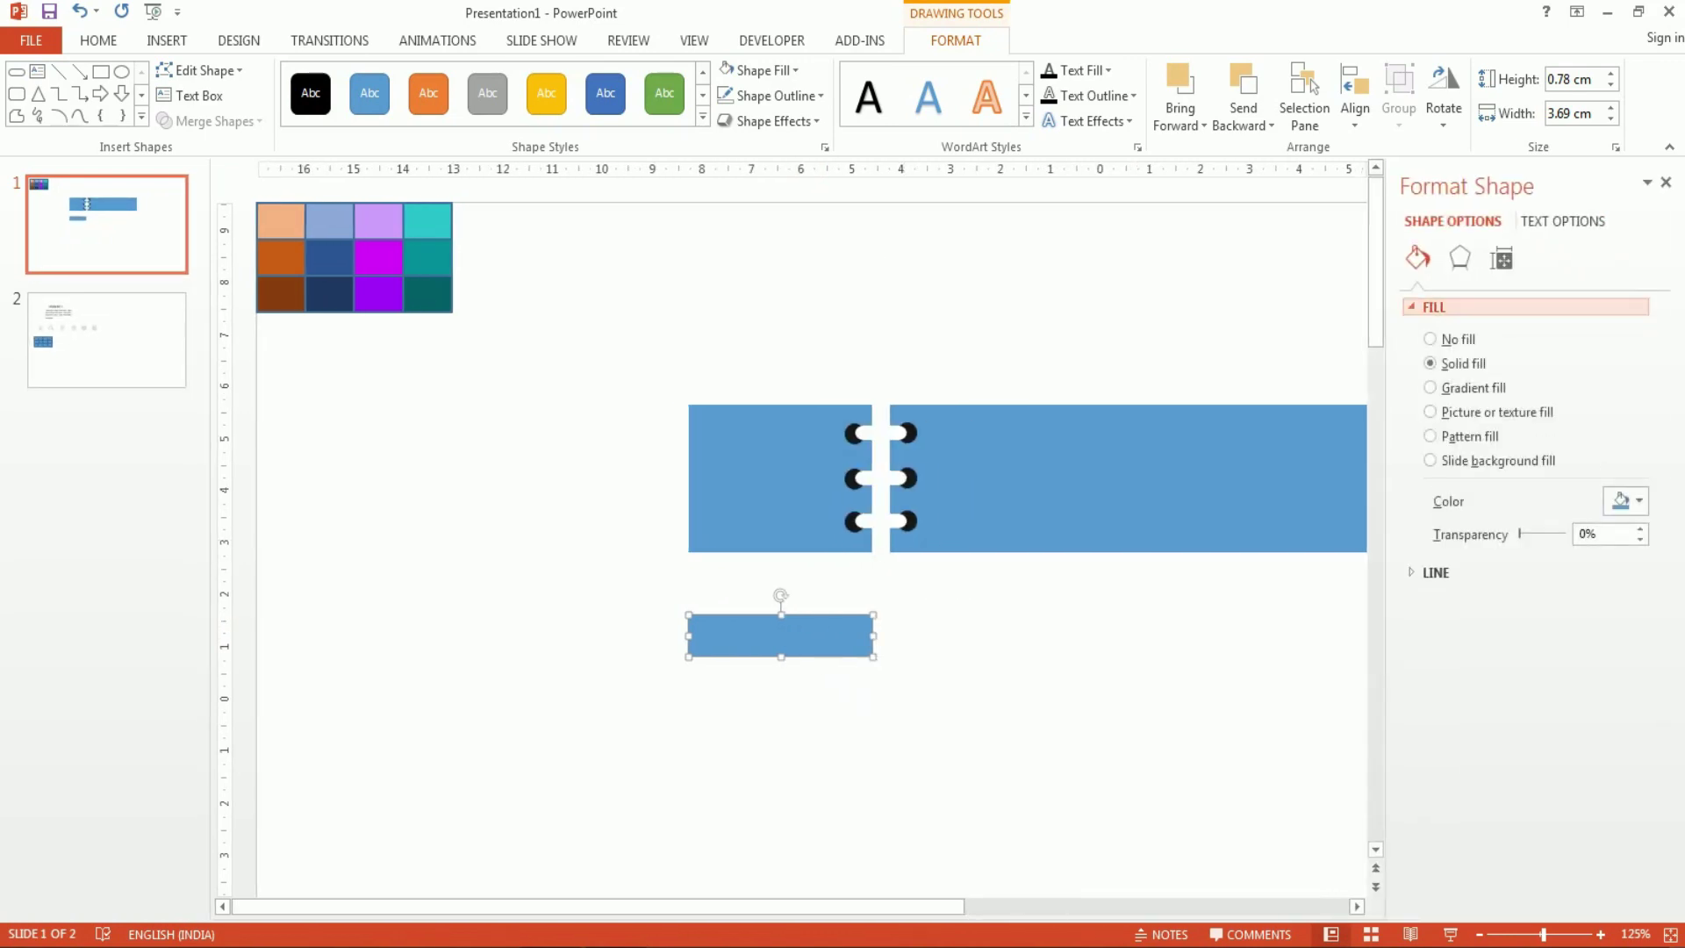
pyautogui.click(1430, 387)
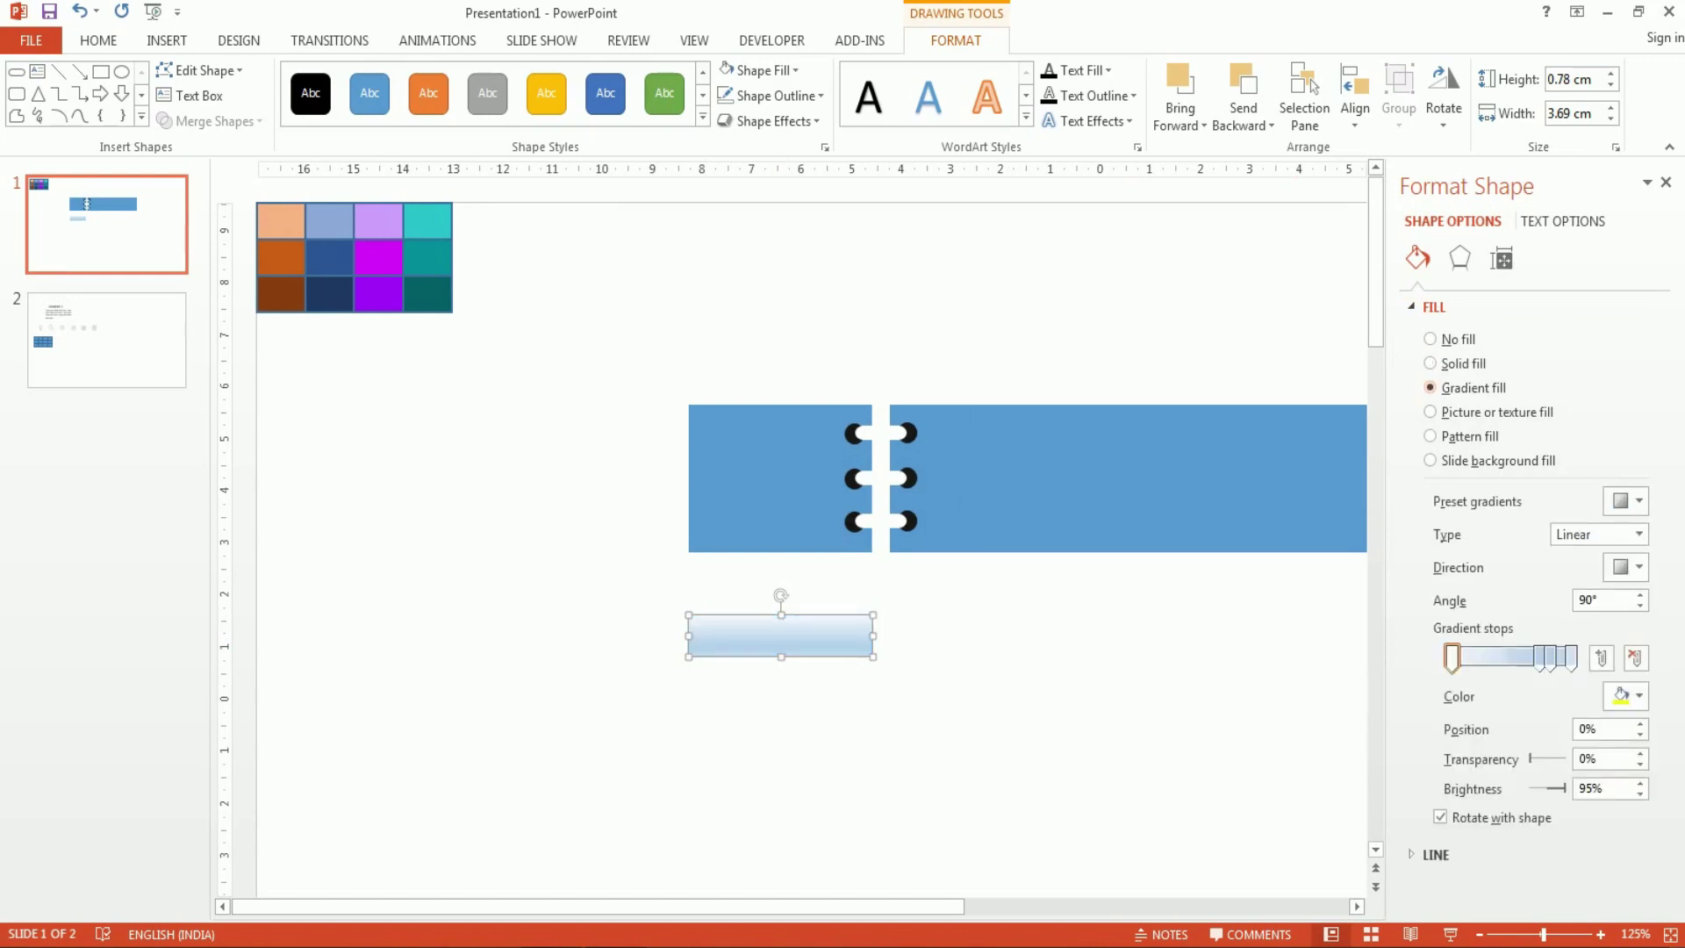
pyautogui.moveTo(1540, 658); pyautogui.dragTo(1550, 659)
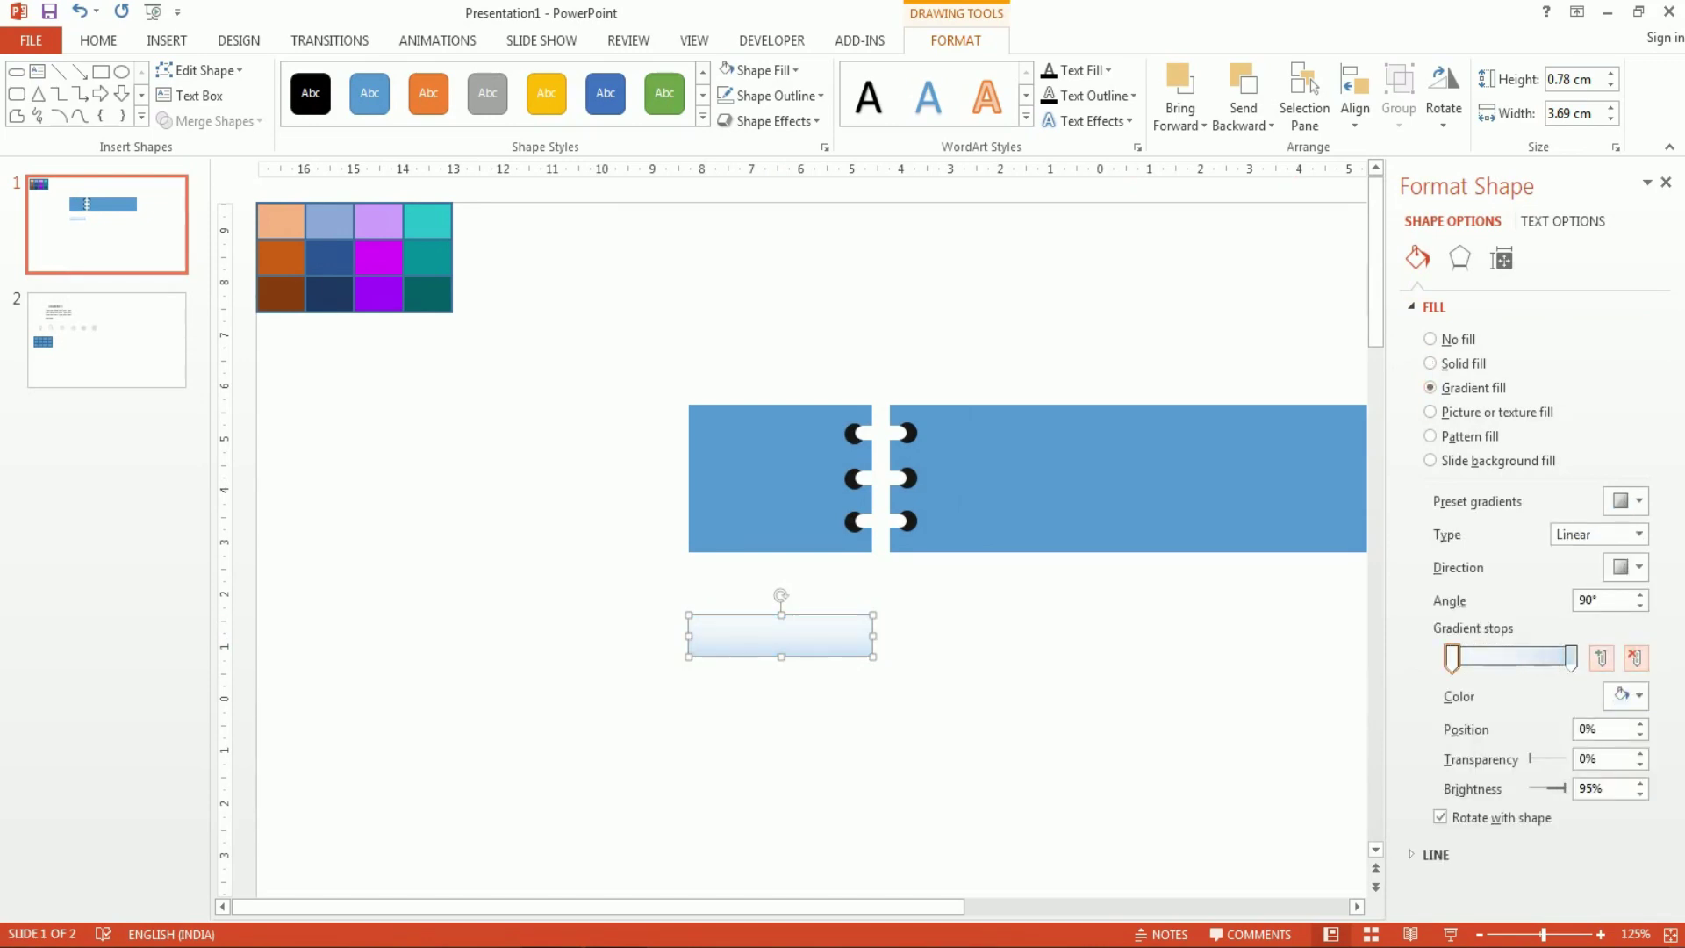
pyautogui.click(1634, 658)
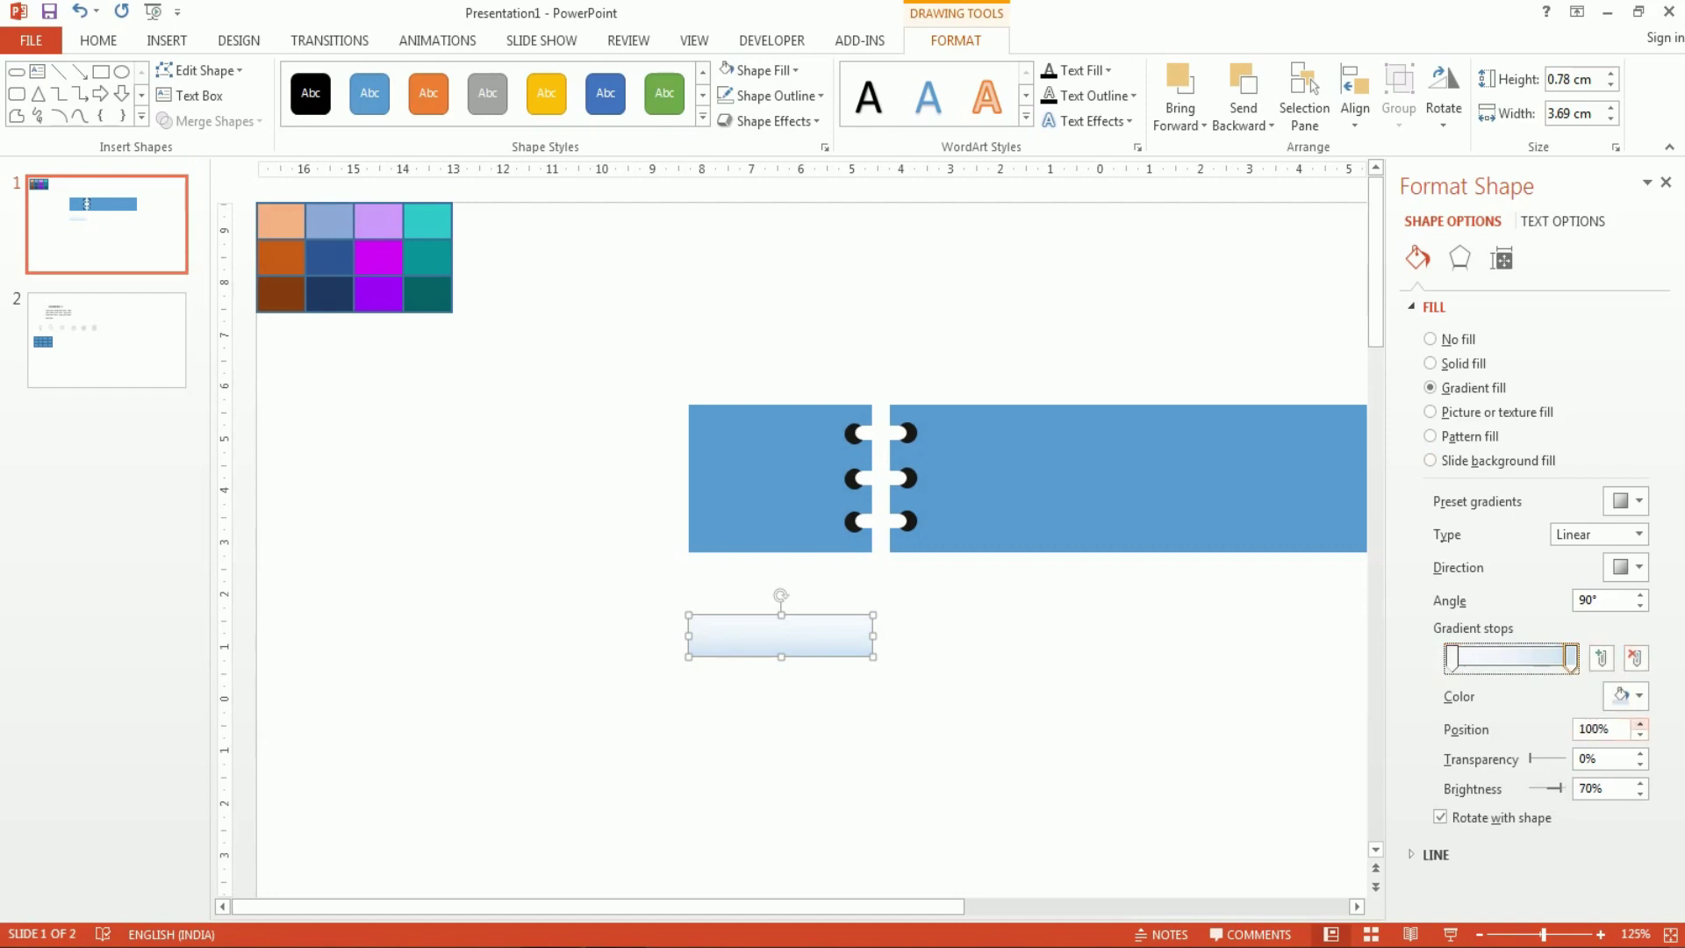
pyautogui.click(1638, 696)
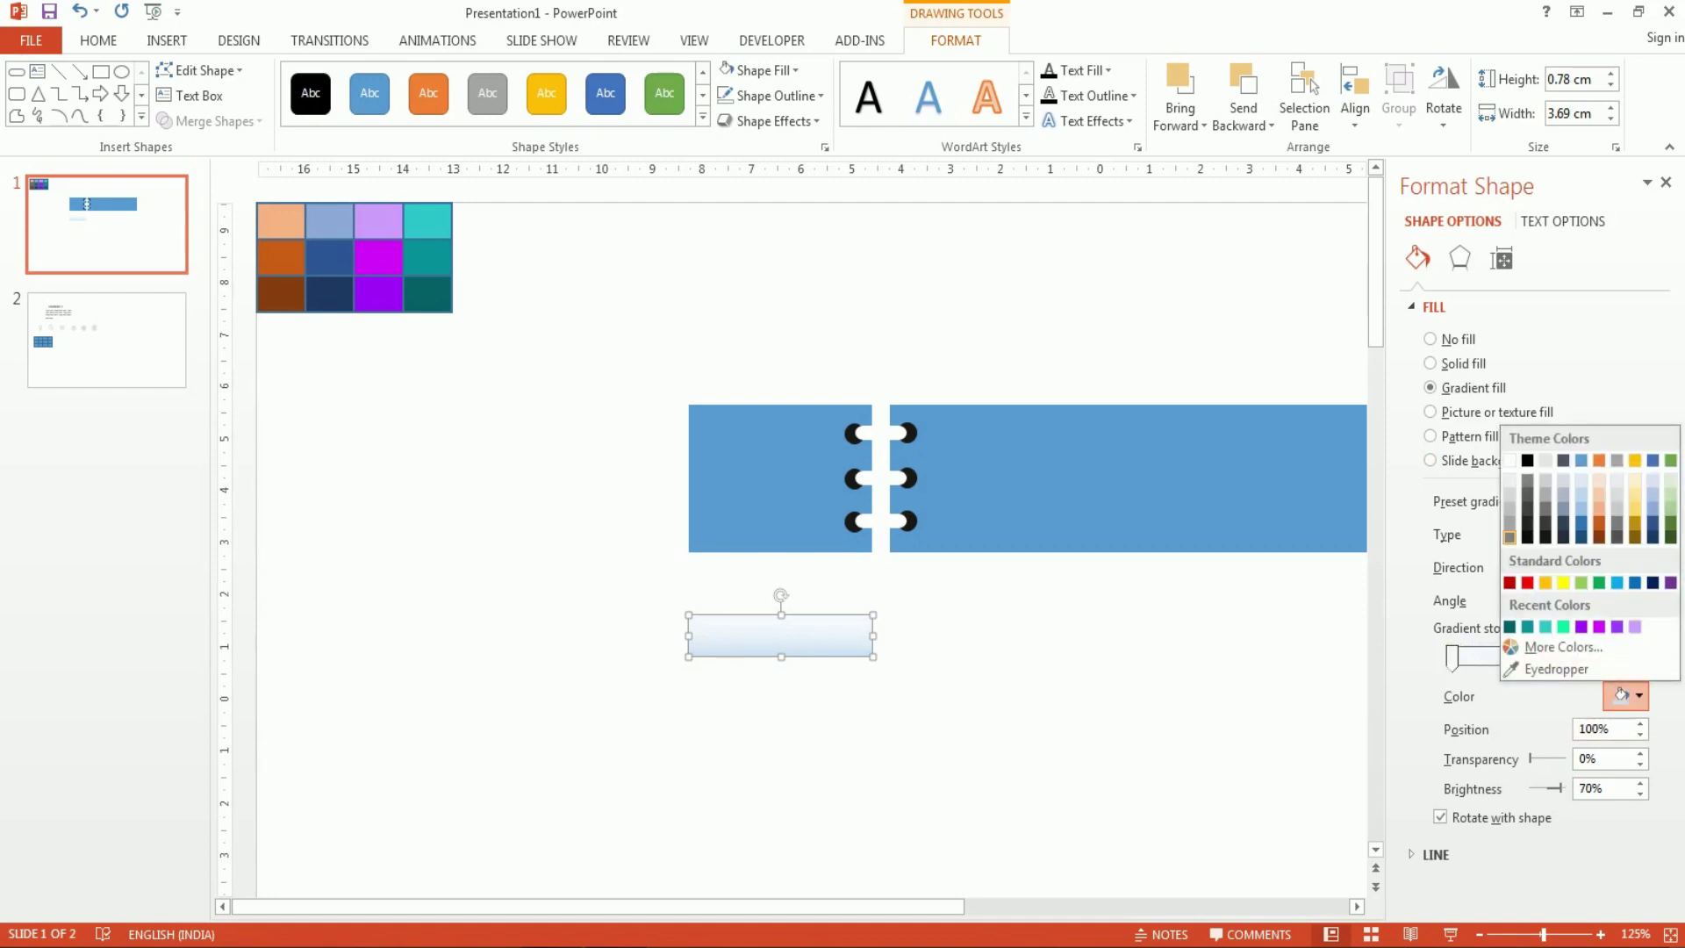
pyautogui.click(1510, 538)
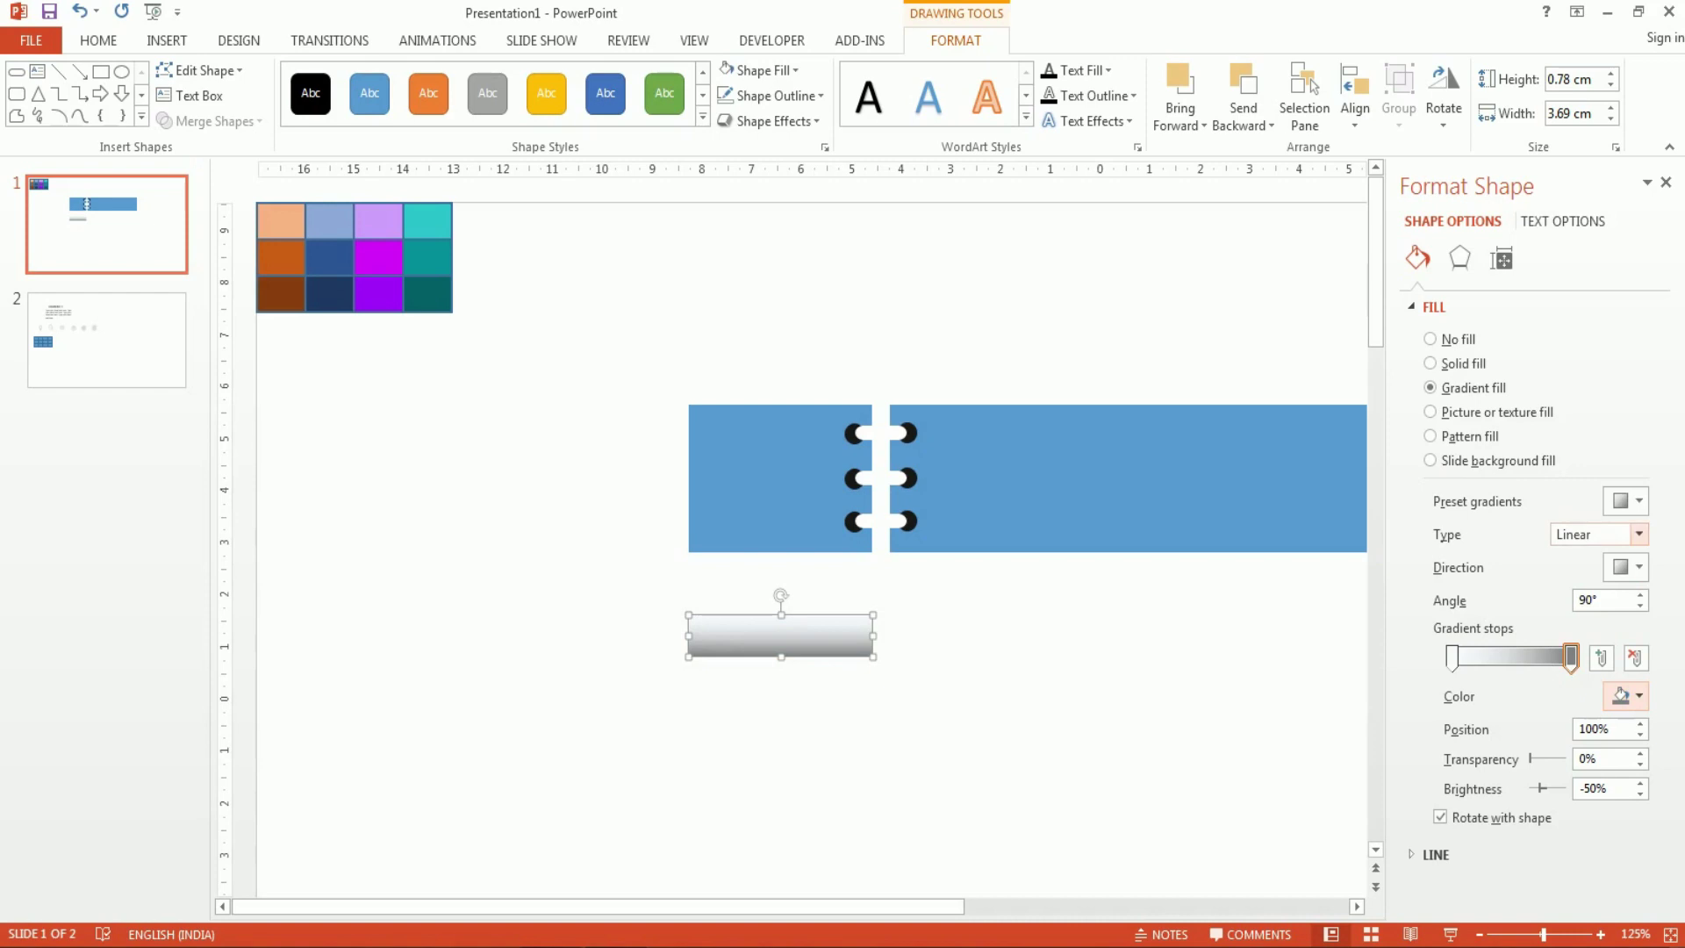
# Make the gradient Linear, running dark left to light right, with a partly transparent stop.
pyautogui.click(1639, 534)
pyautogui.click(1571, 620)
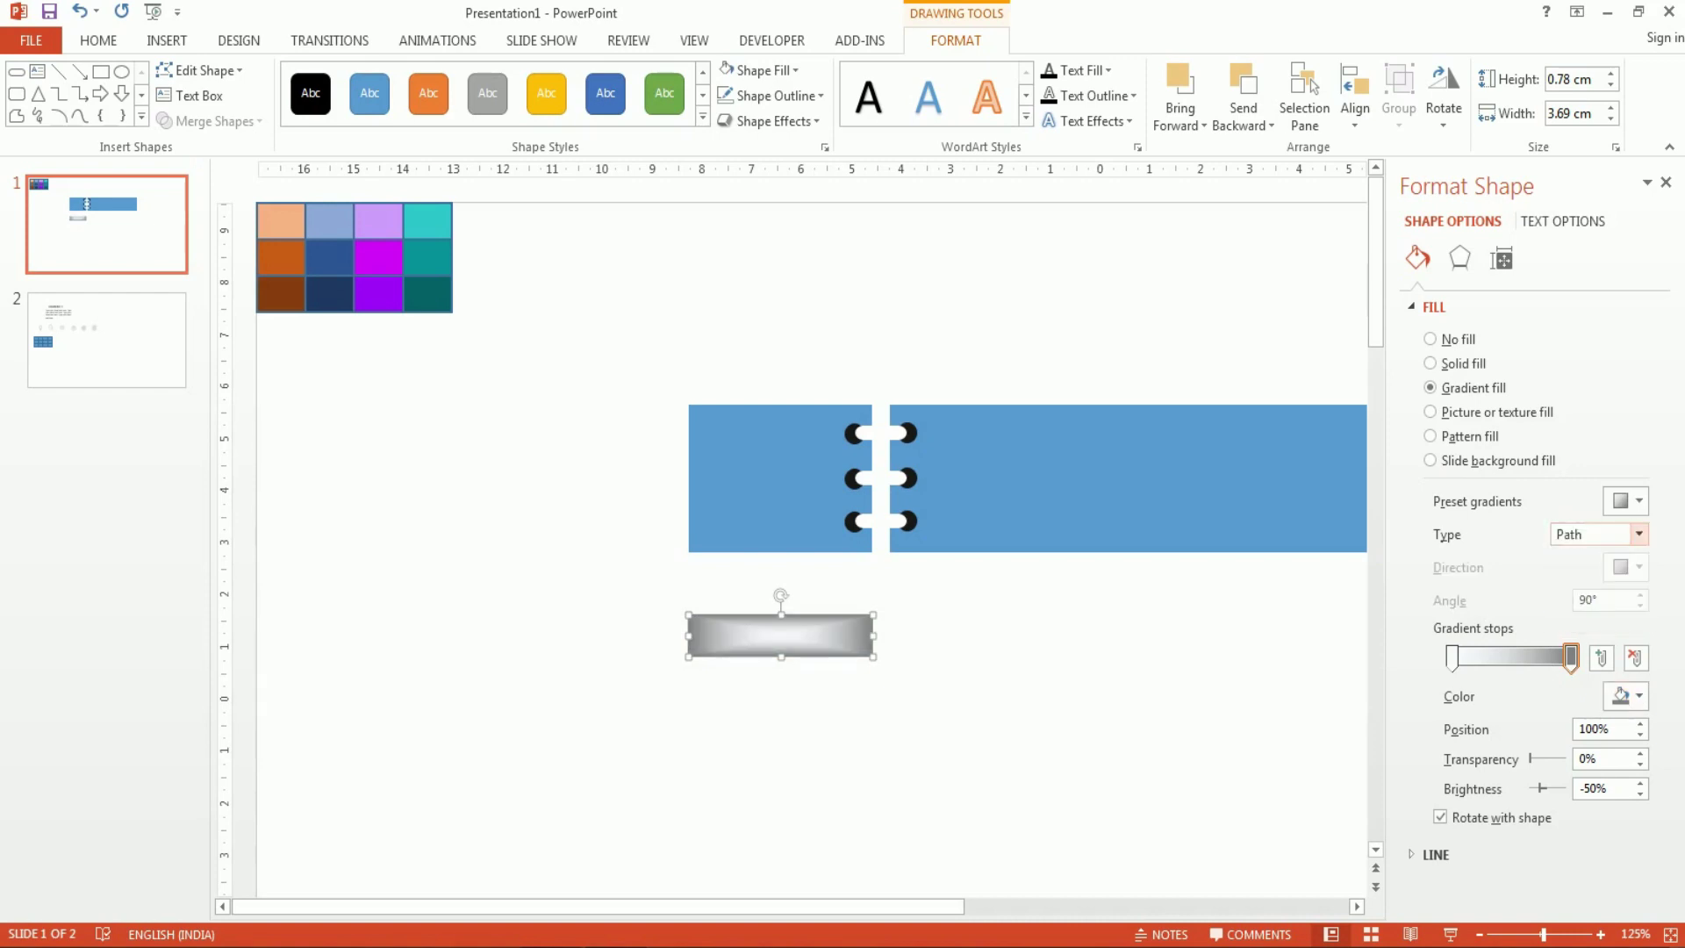
pyautogui.moveTo(1571, 657); pyautogui.dragTo(1571, 658)
pyautogui.click(1639, 534)
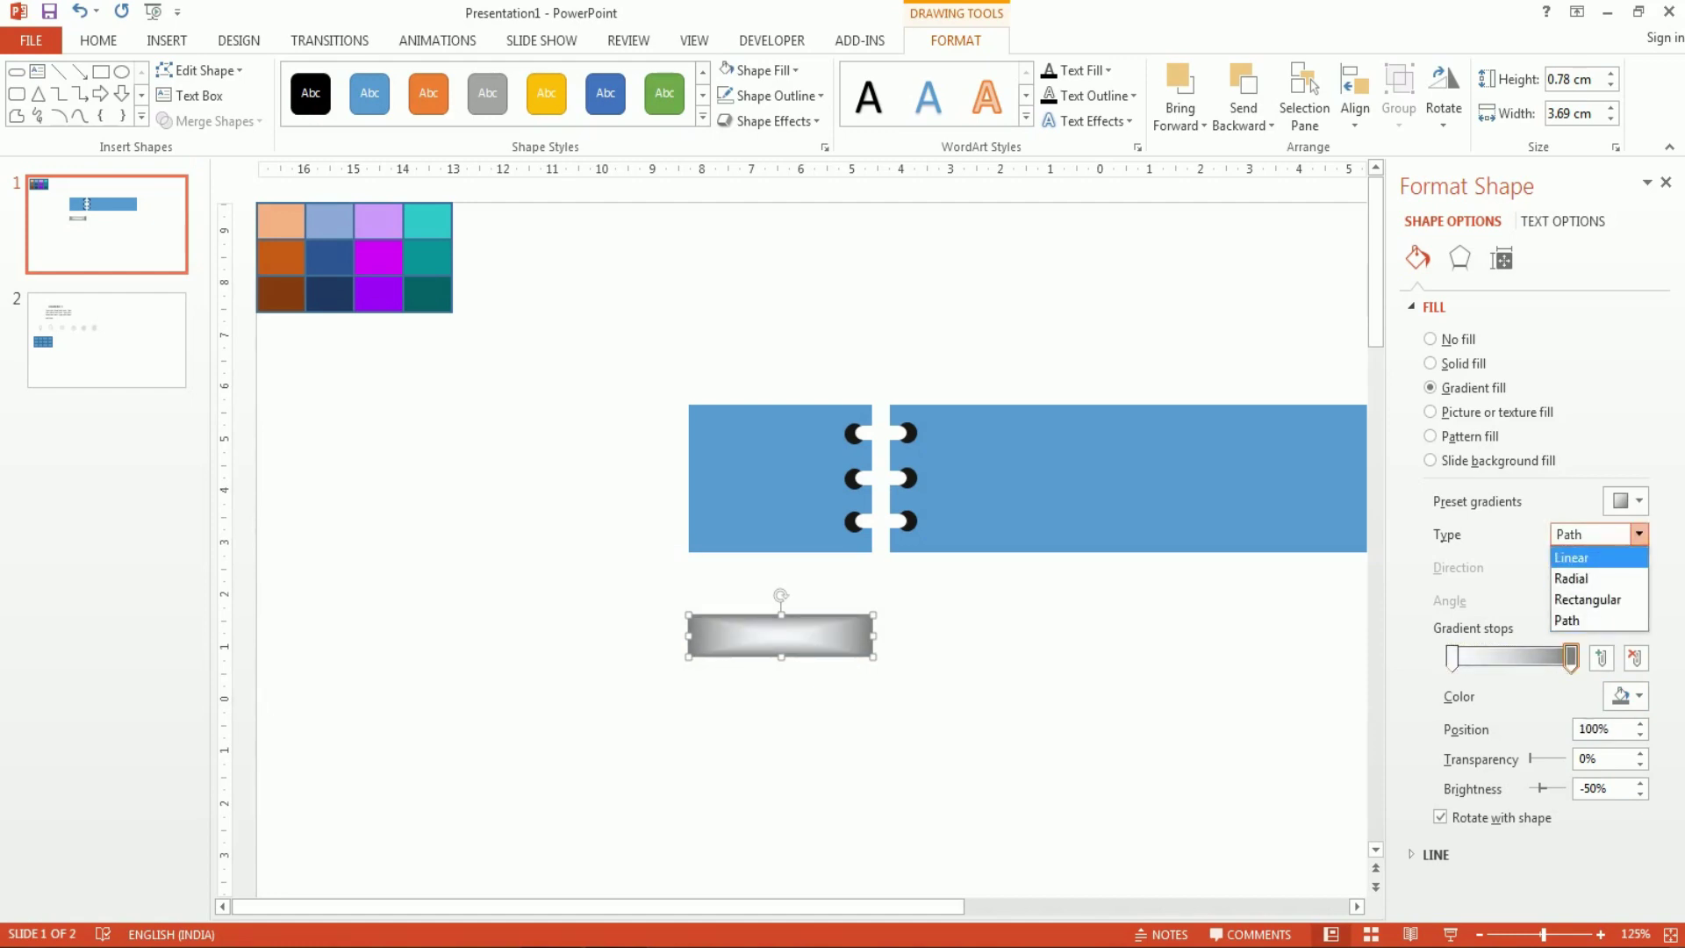
pyautogui.click(1571, 558)
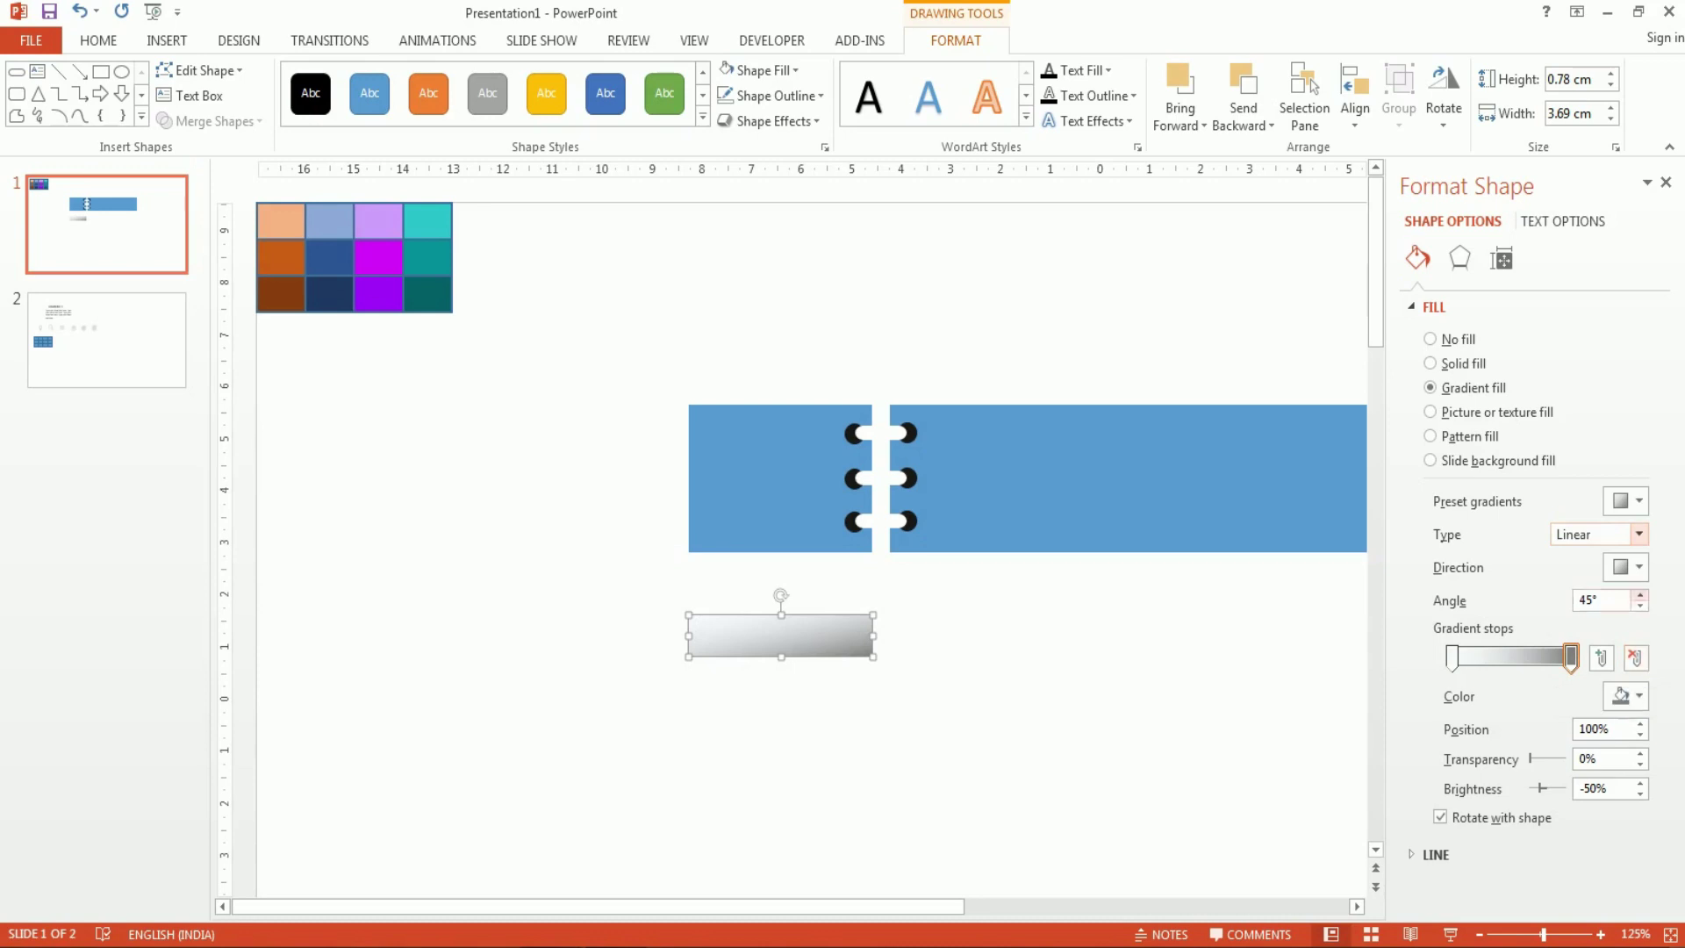
pyautogui.click(1638, 567)
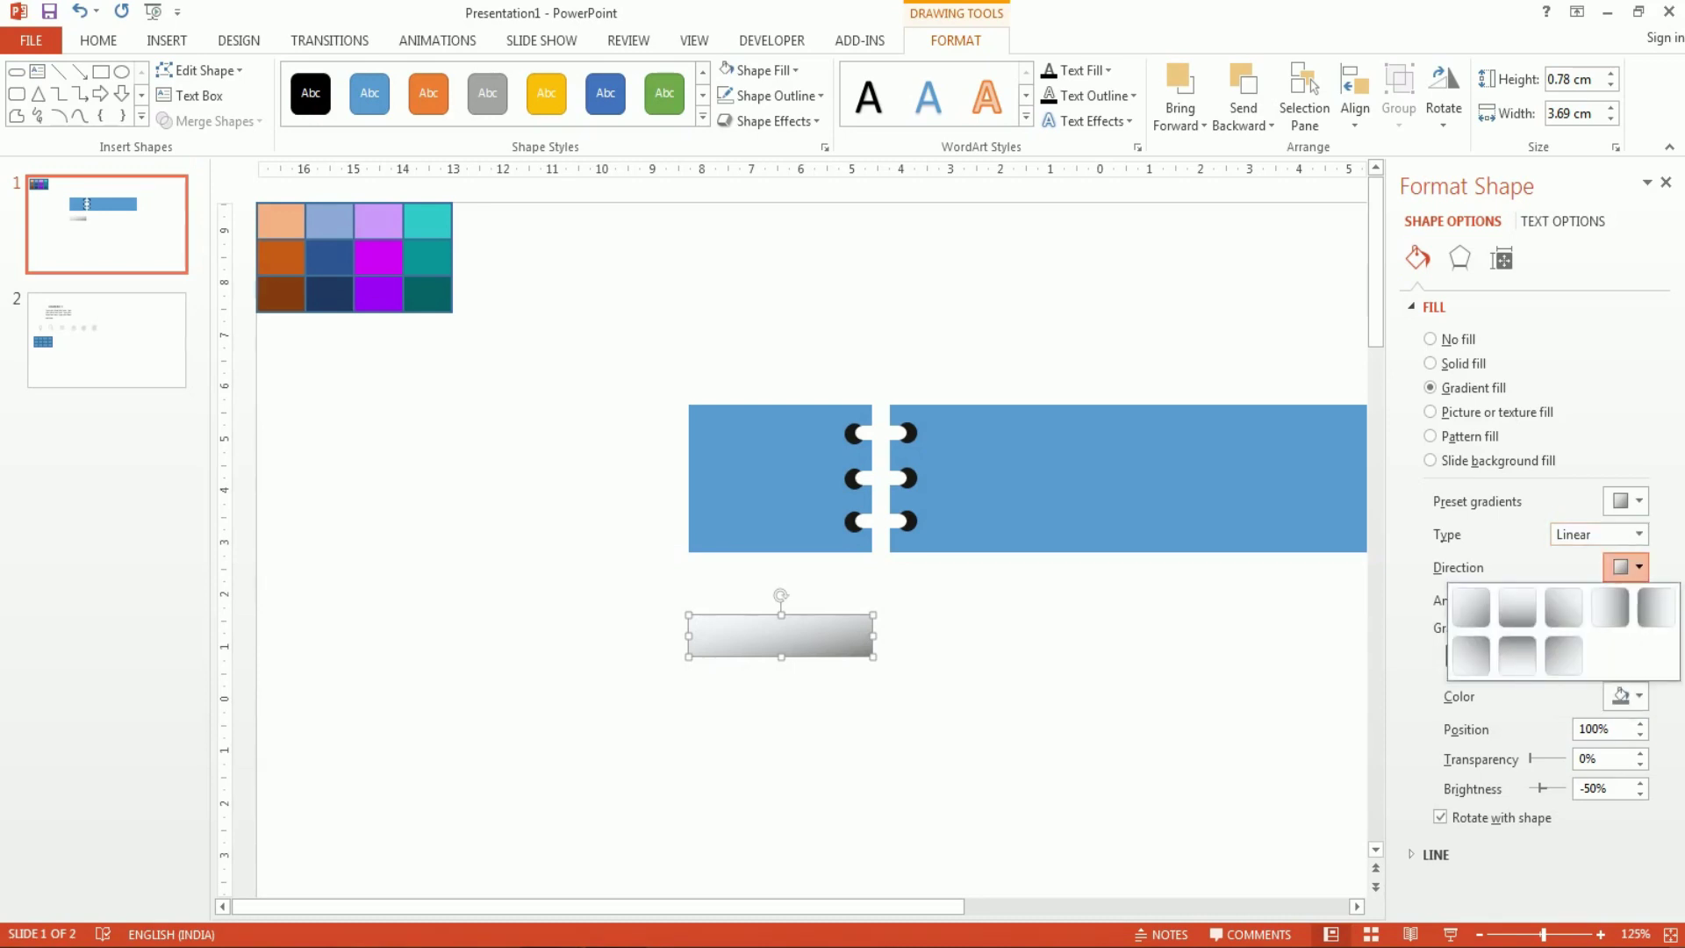
pyautogui.click(1656, 608)
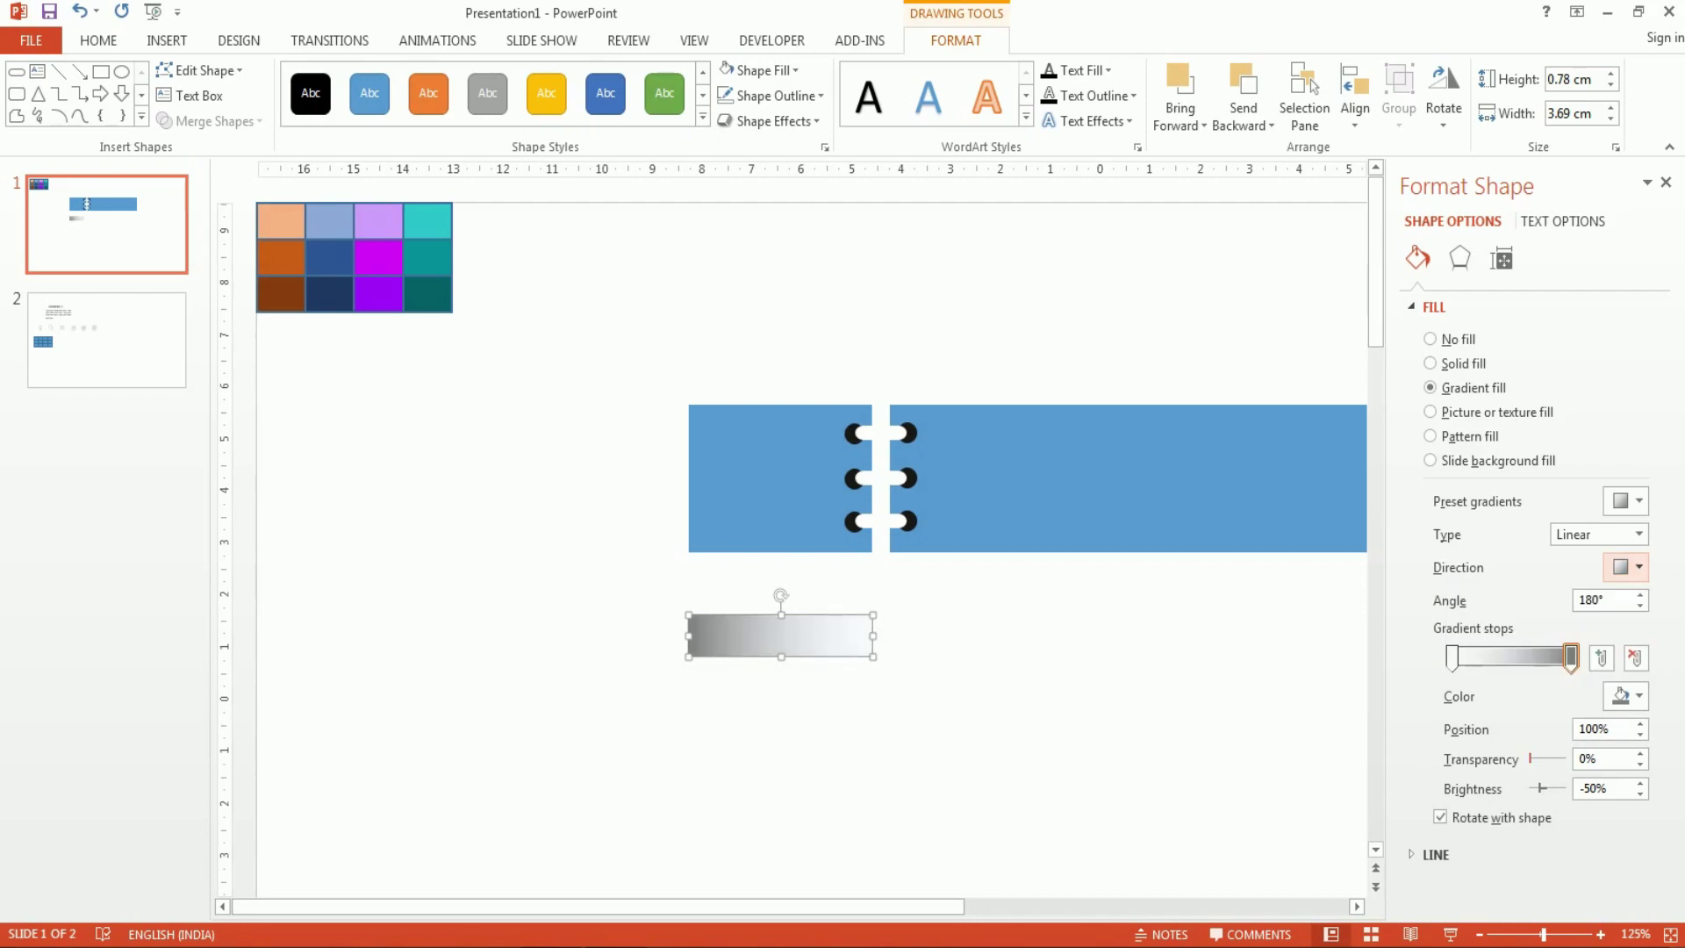
pyautogui.moveTo(1530, 759); pyautogui.dragTo(1537, 759)
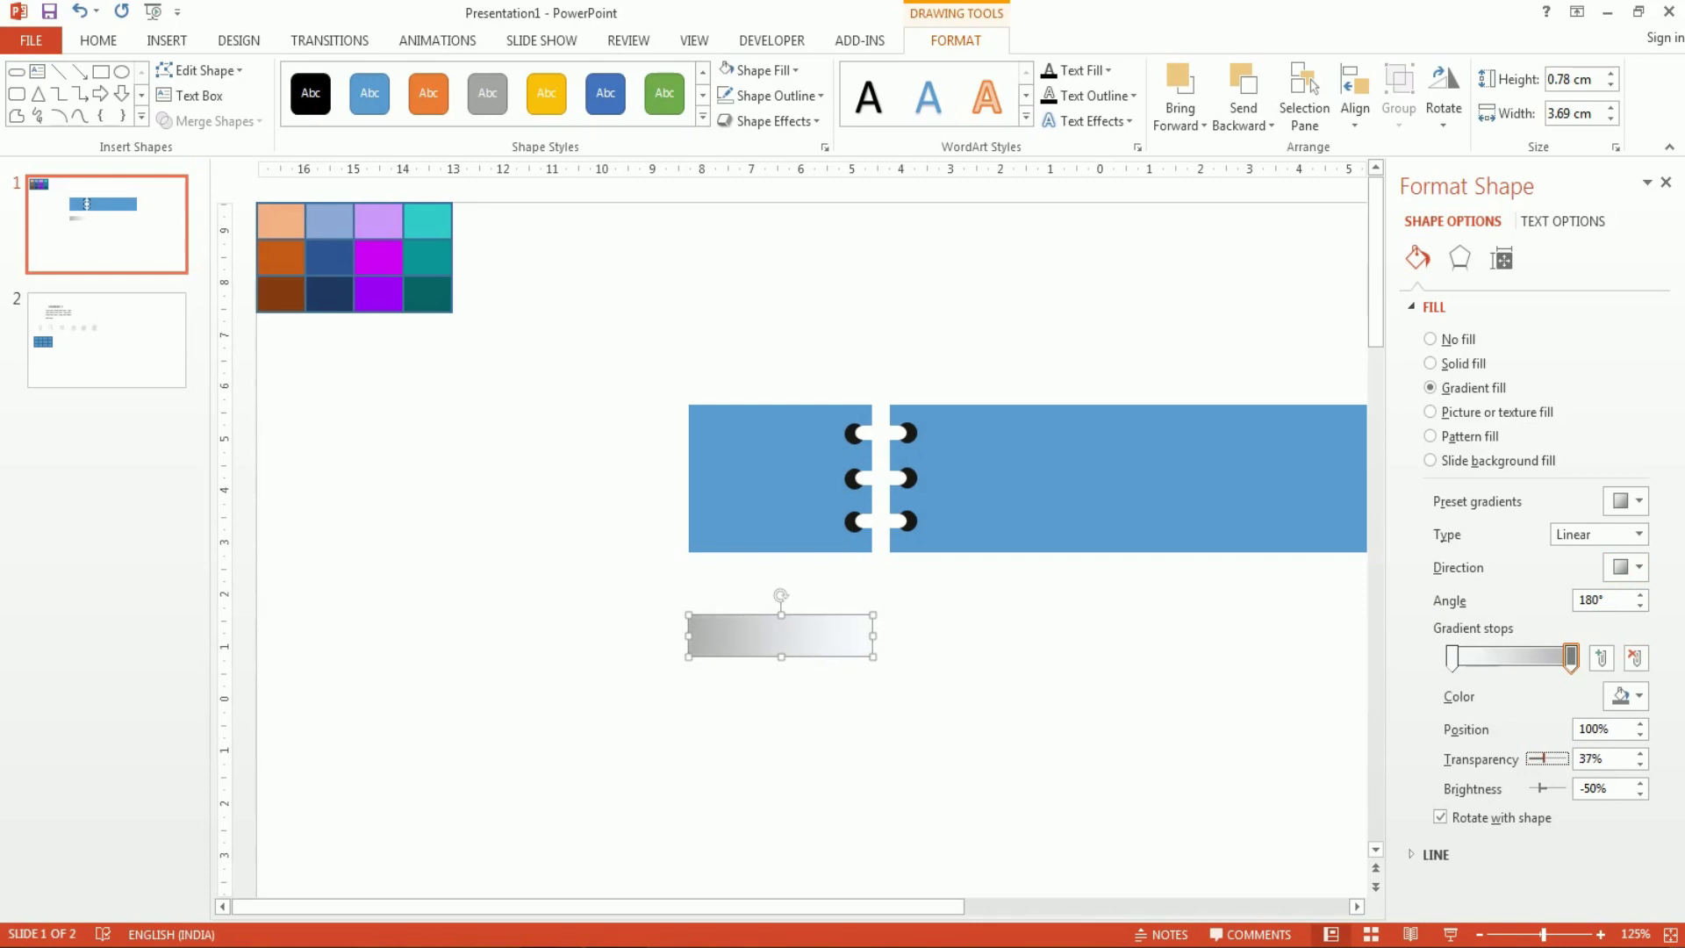
# Give the grey bar 2 pt soft edges.
pyautogui.click(1459, 258)
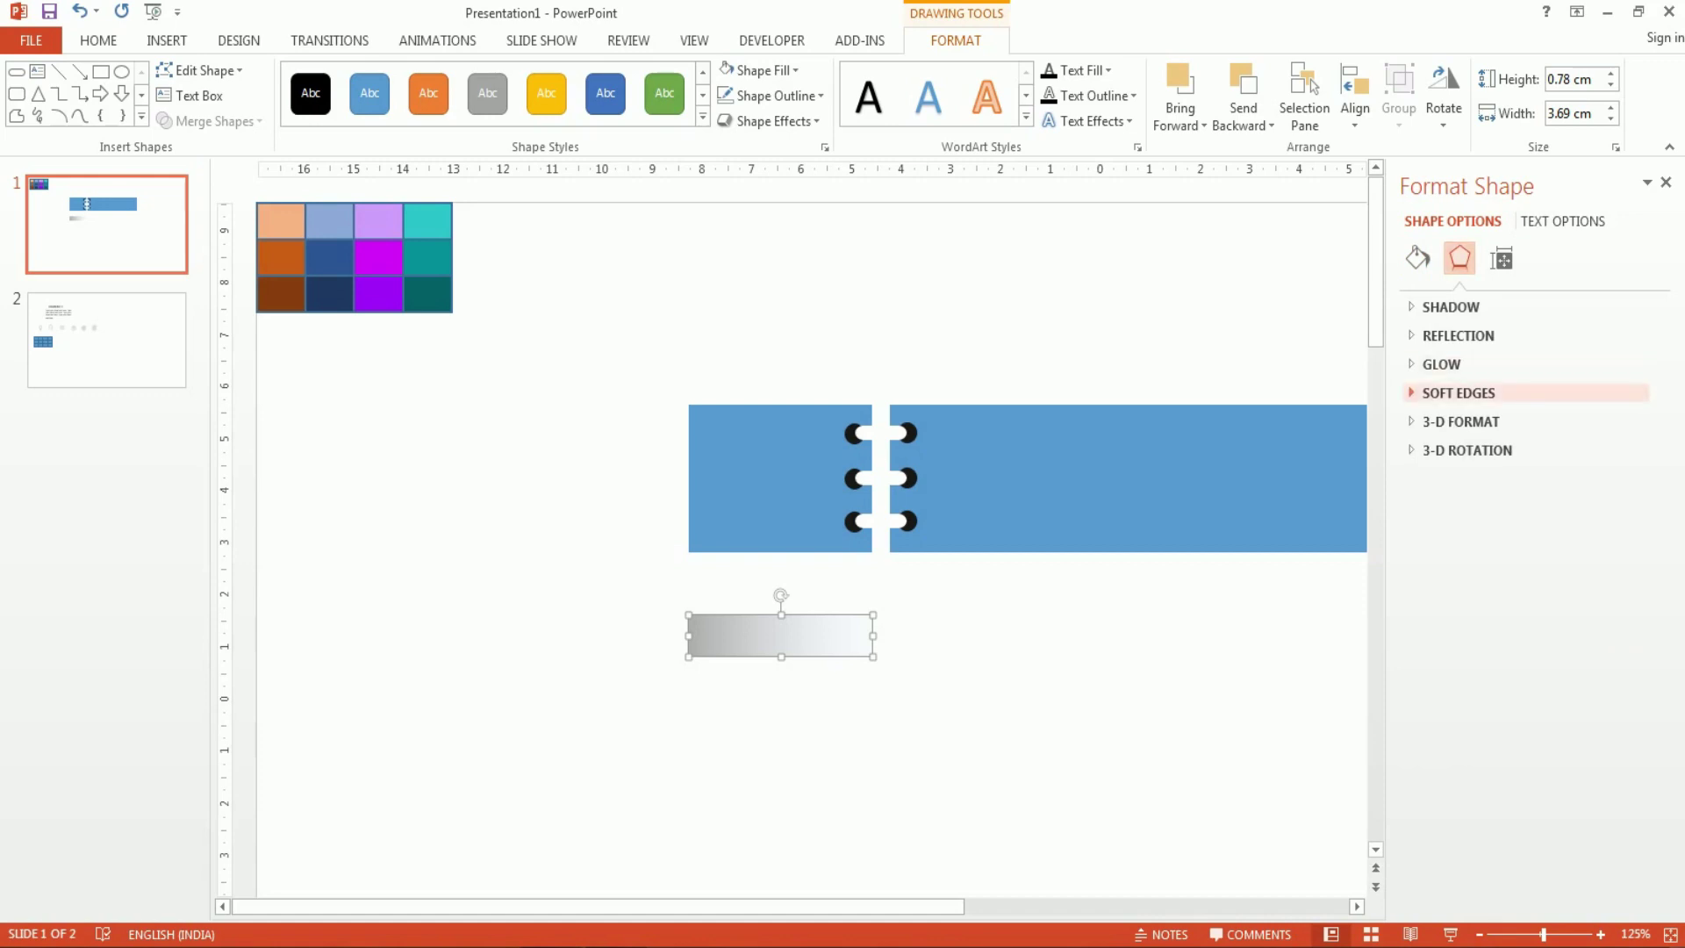
pyautogui.click(1458, 393)
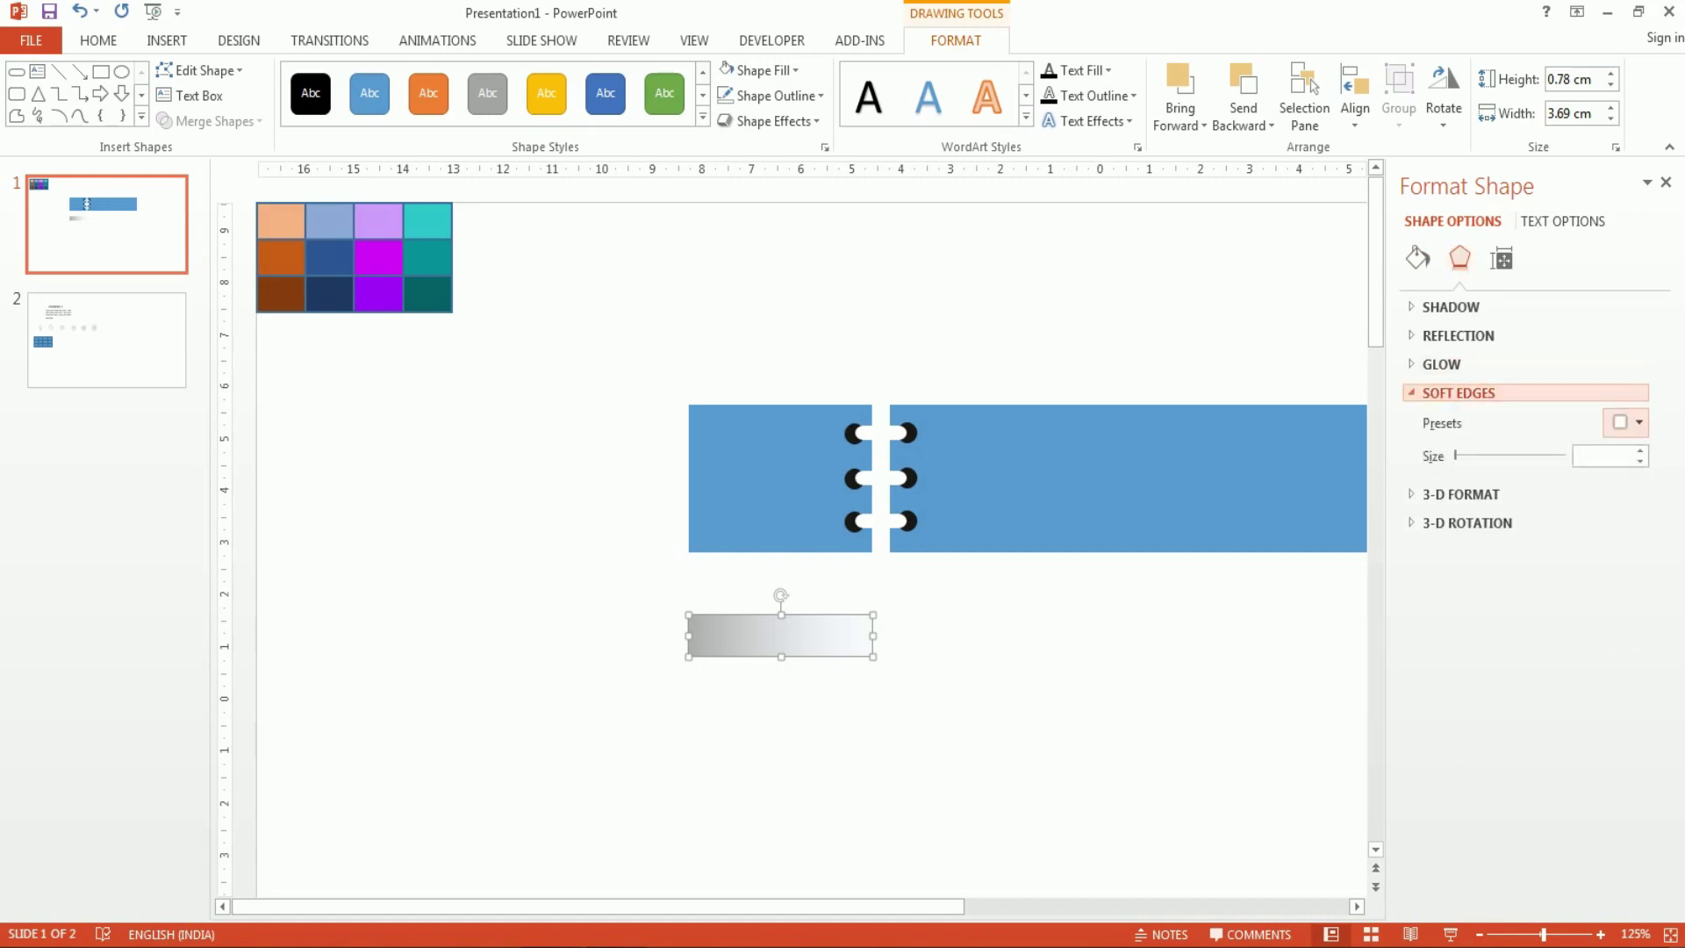
pyautogui.click(1629, 422)
pyautogui.click(1628, 459)
pyautogui.click(1441, 364)
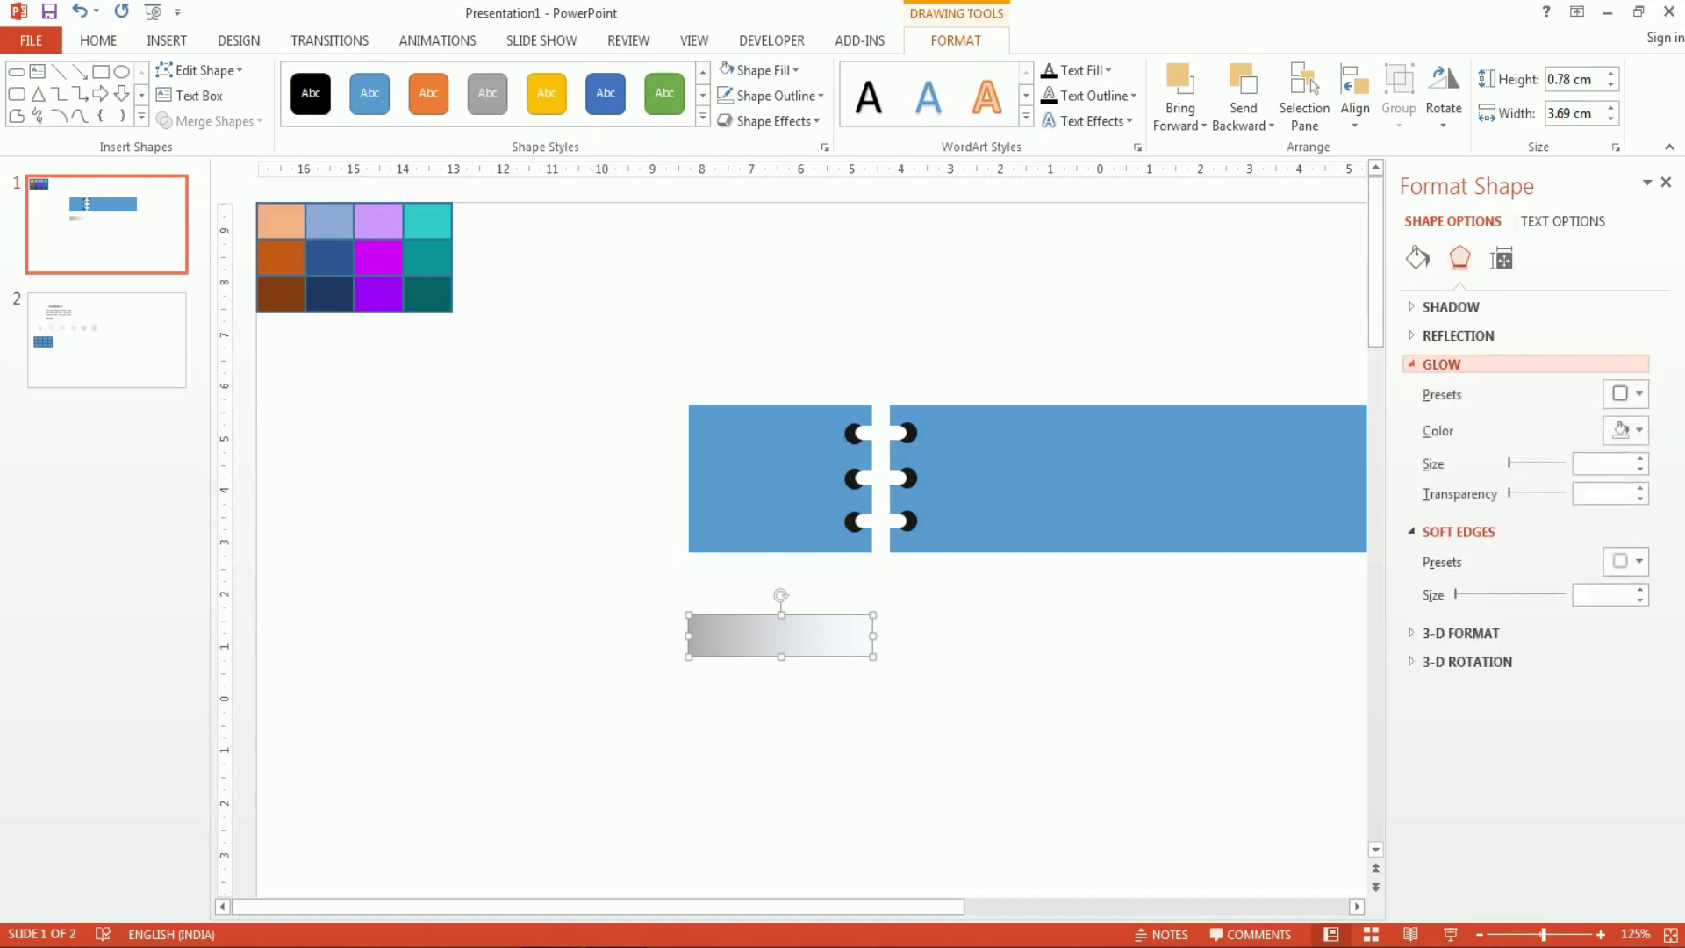
pyautogui.click(1441, 363)
pyautogui.click(1639, 450)
pyautogui.click(1640, 450)
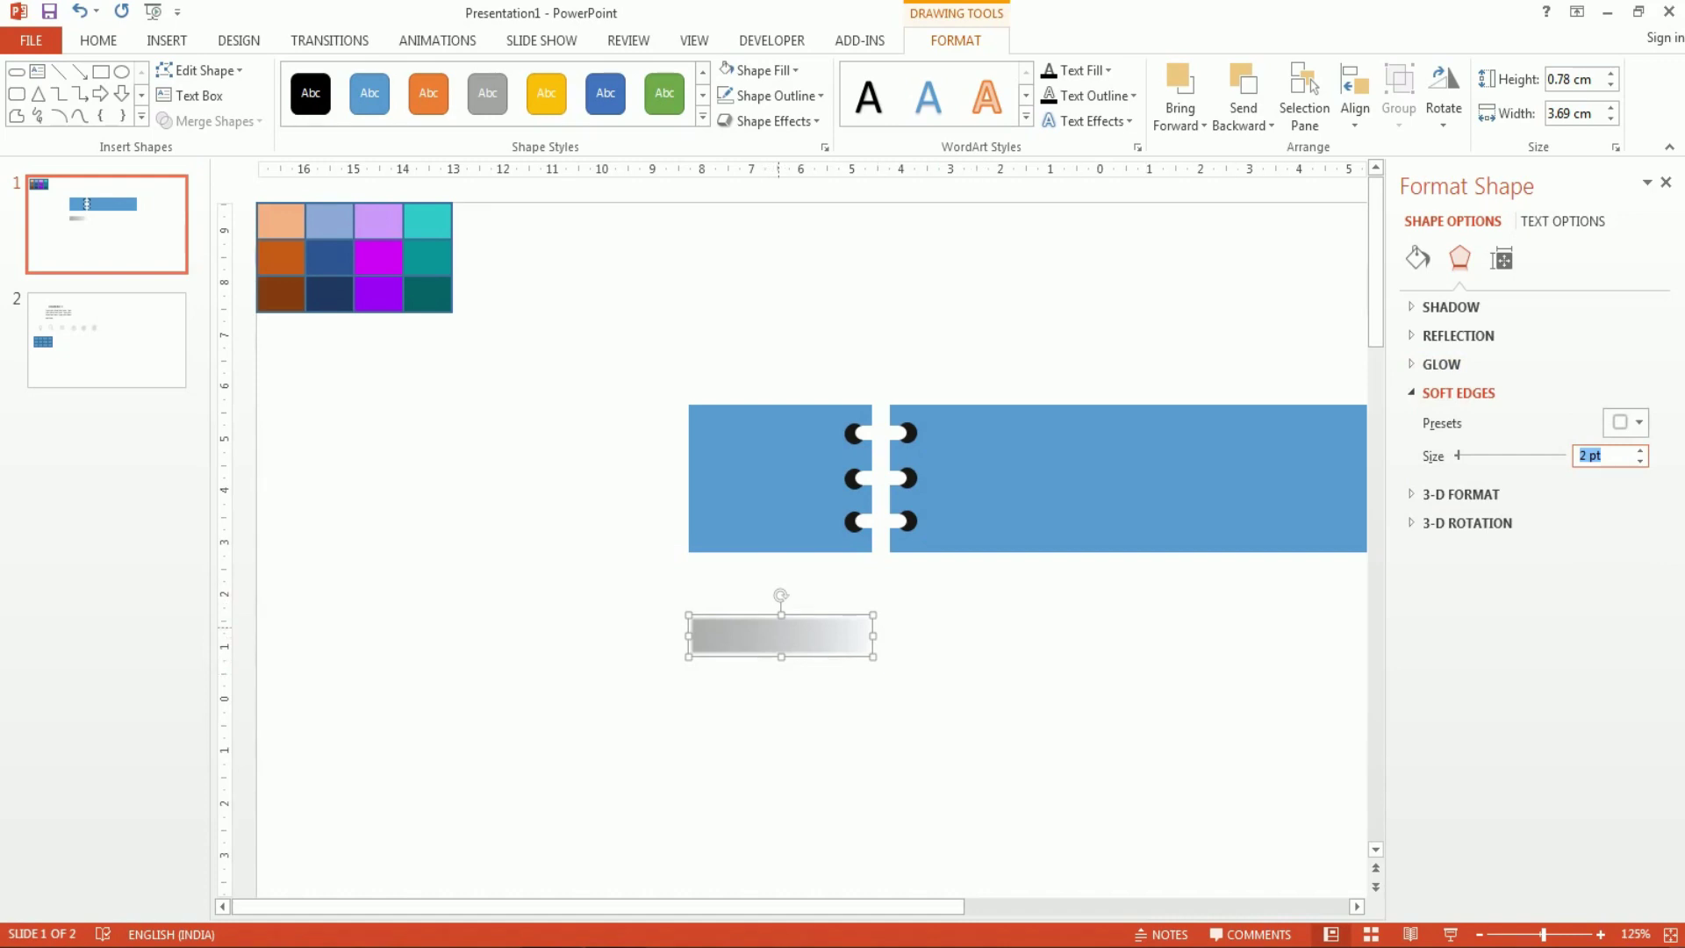
pyautogui.click(789, 693)
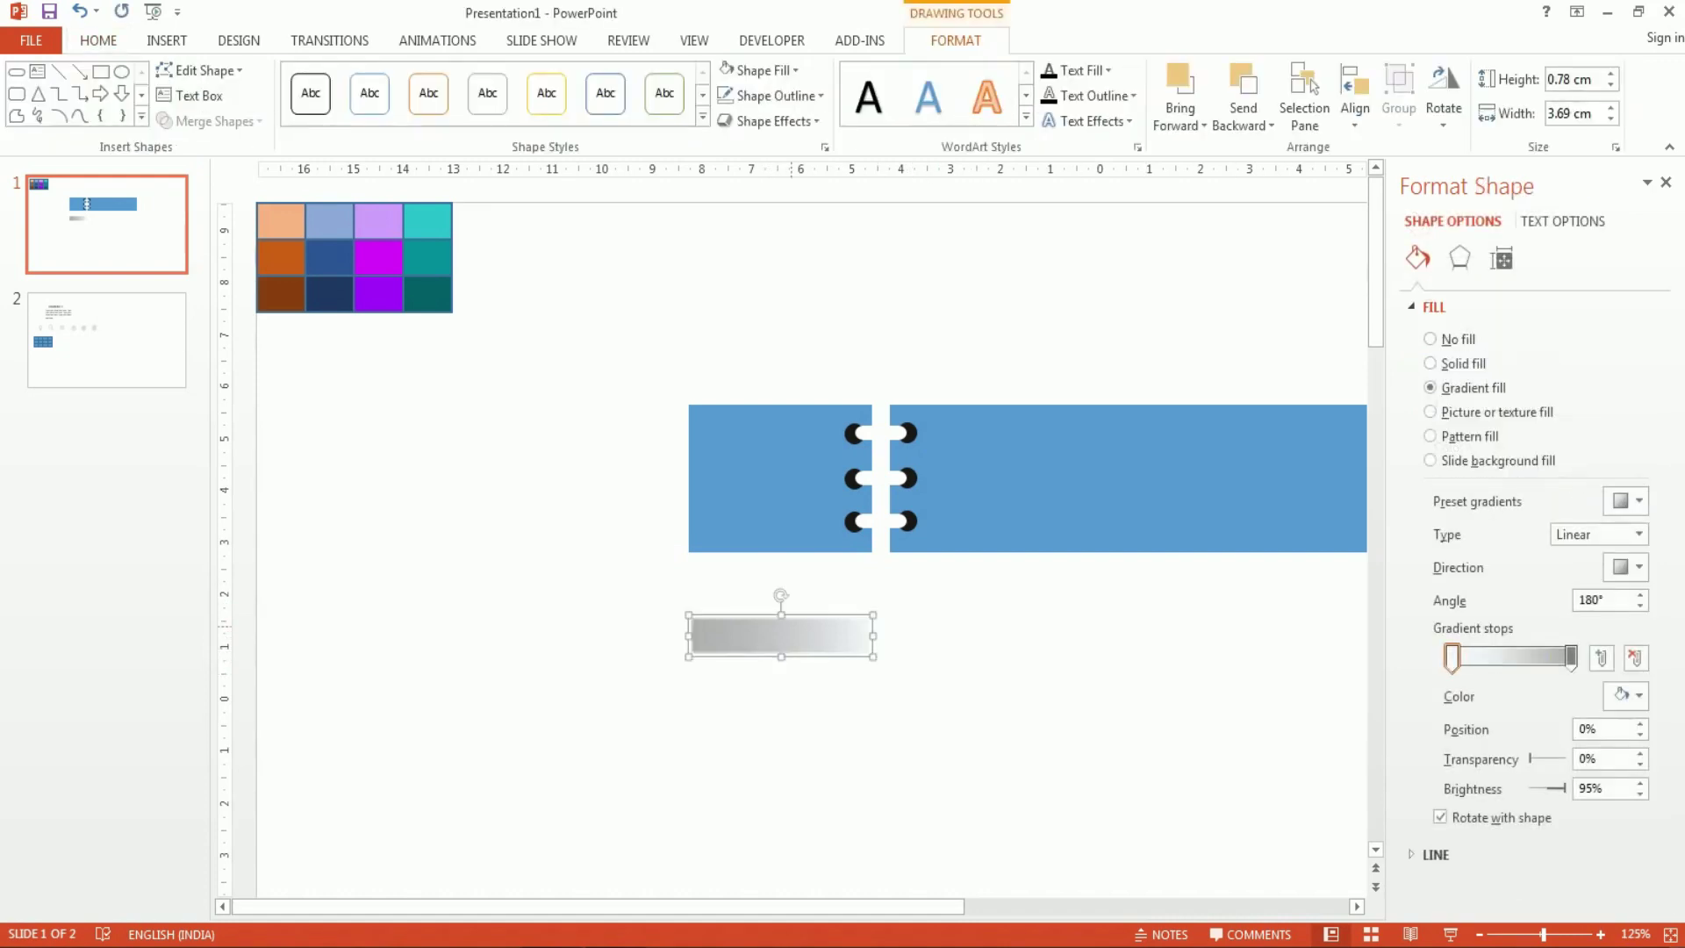
# Tilt the grey bar toward upright and position it under the small blue panel.
pyautogui.moveTo(781, 595)
pyautogui.mouseDown()
pyautogui.moveTo(822, 634)
pyautogui.moveTo(813, 657)
pyautogui.mouseUp()
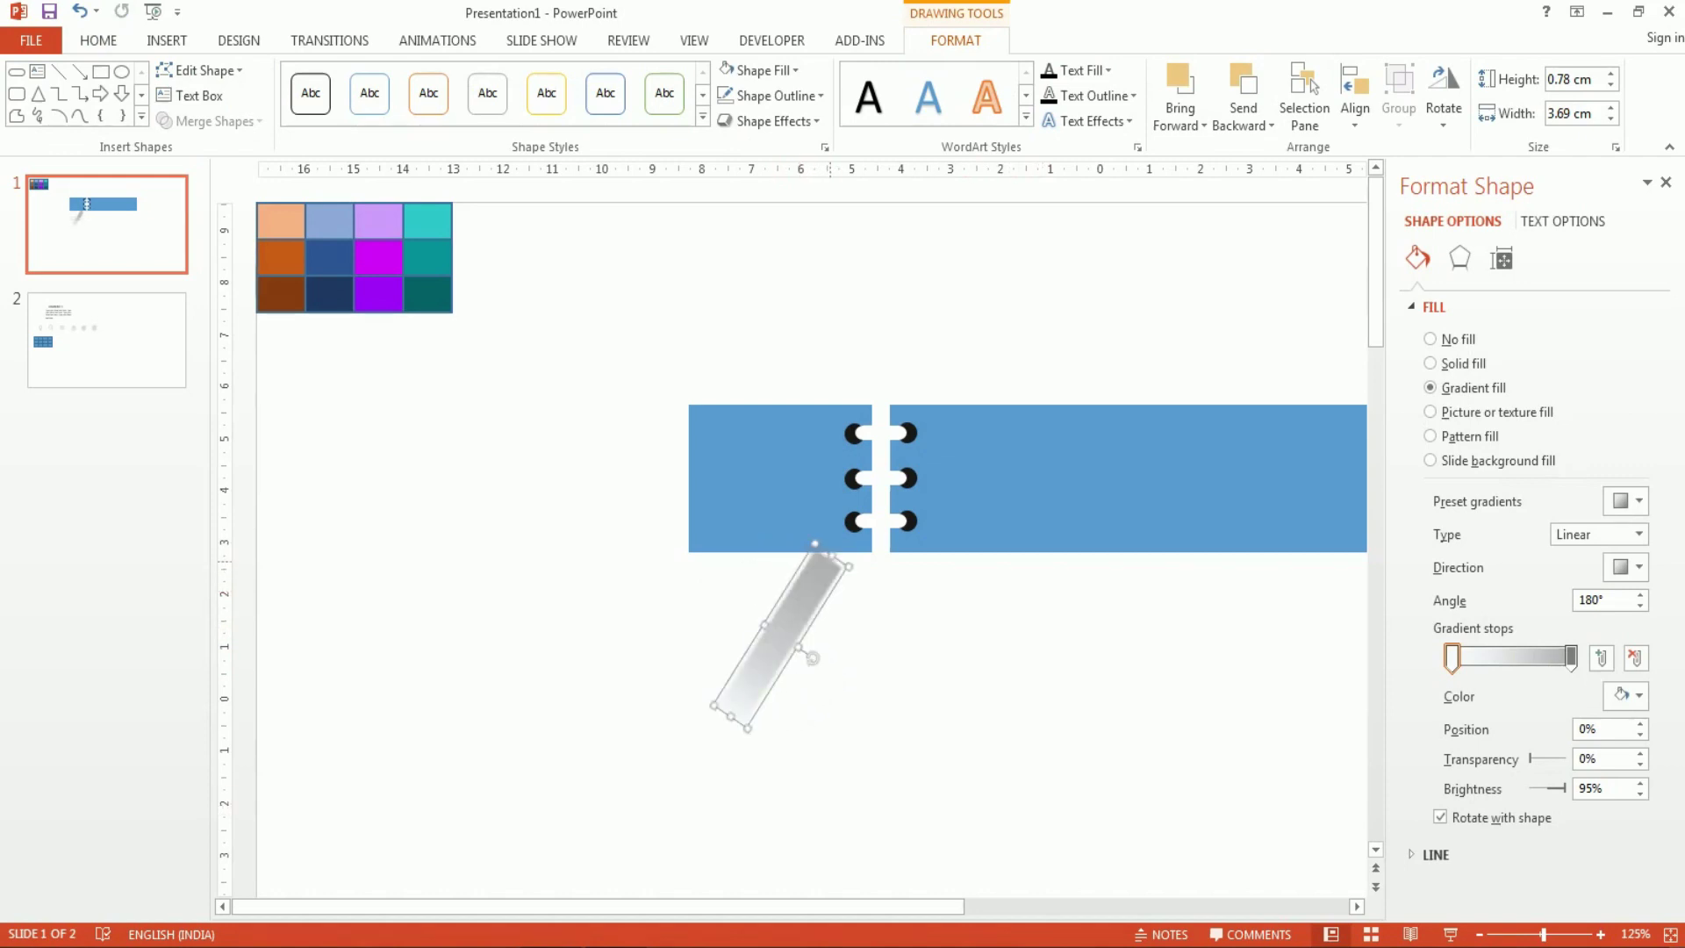
pyautogui.moveTo(773, 483); pyautogui.dragTo(780, 489)
pyautogui.hotkey('ctrl', 'z')
pyautogui.click(779, 636)
pyautogui.moveTo(781, 637)
pyautogui.mouseDown()
pyautogui.moveTo(794, 708)
pyautogui.moveTo(772, 527)
pyautogui.moveTo(772, 553)
pyautogui.mouseUp()
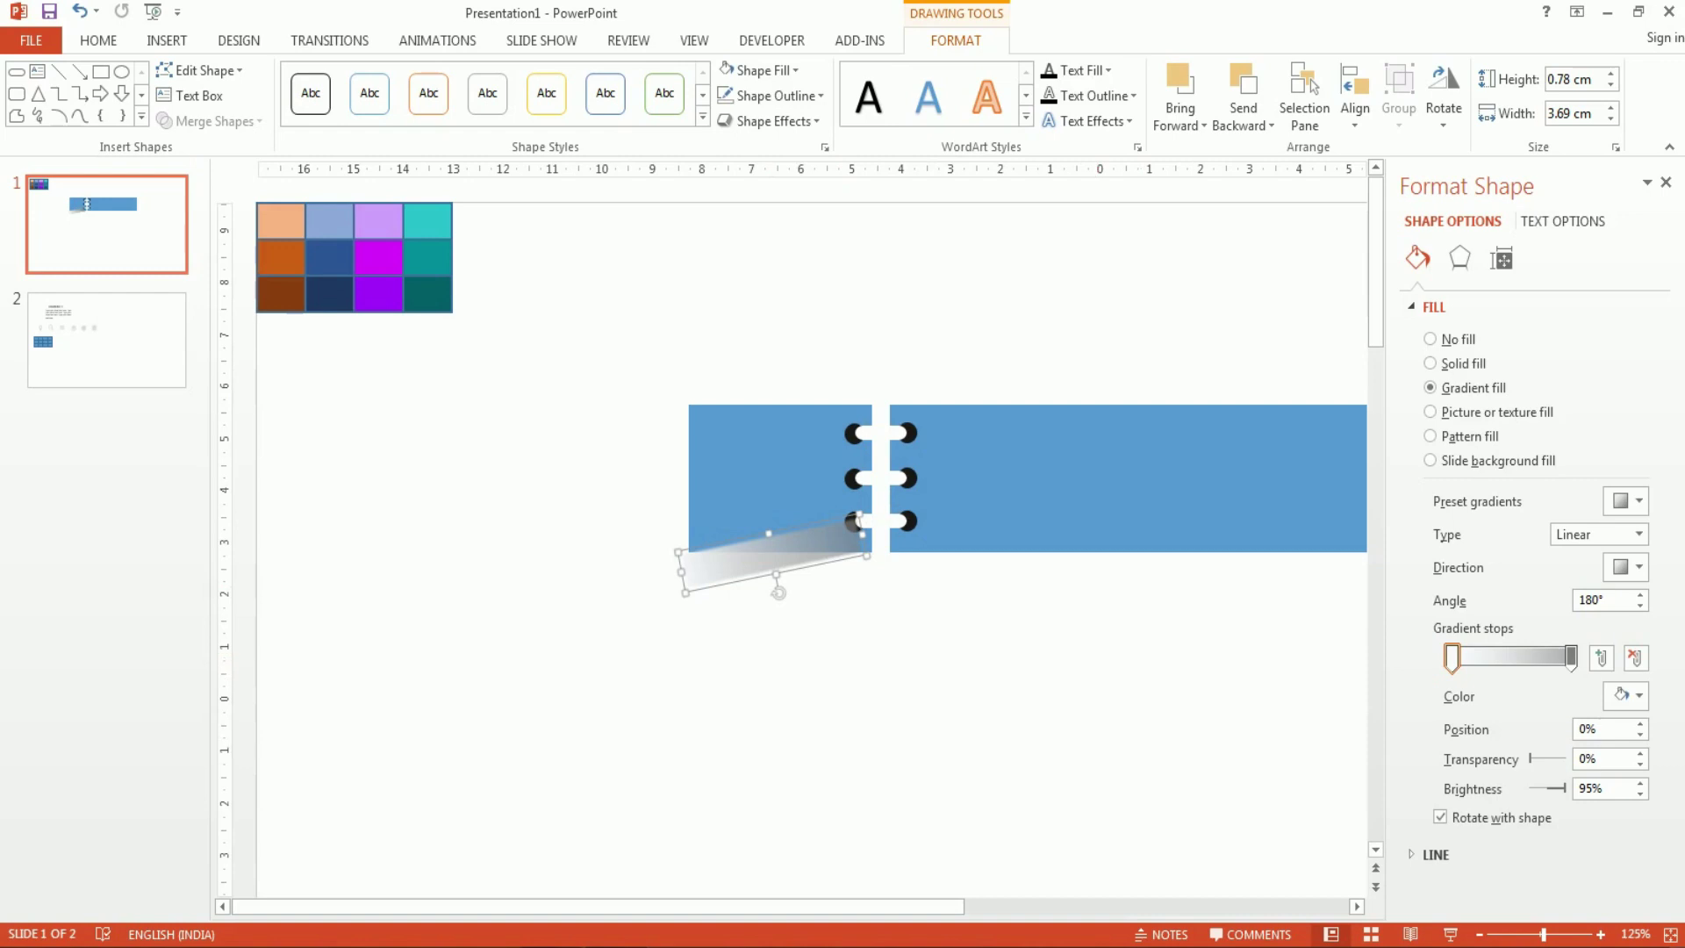
# Set the shadow's gradient stop to 12% transparency.
pyautogui.moveTo(1530, 758); pyautogui.dragTo(1547, 758)
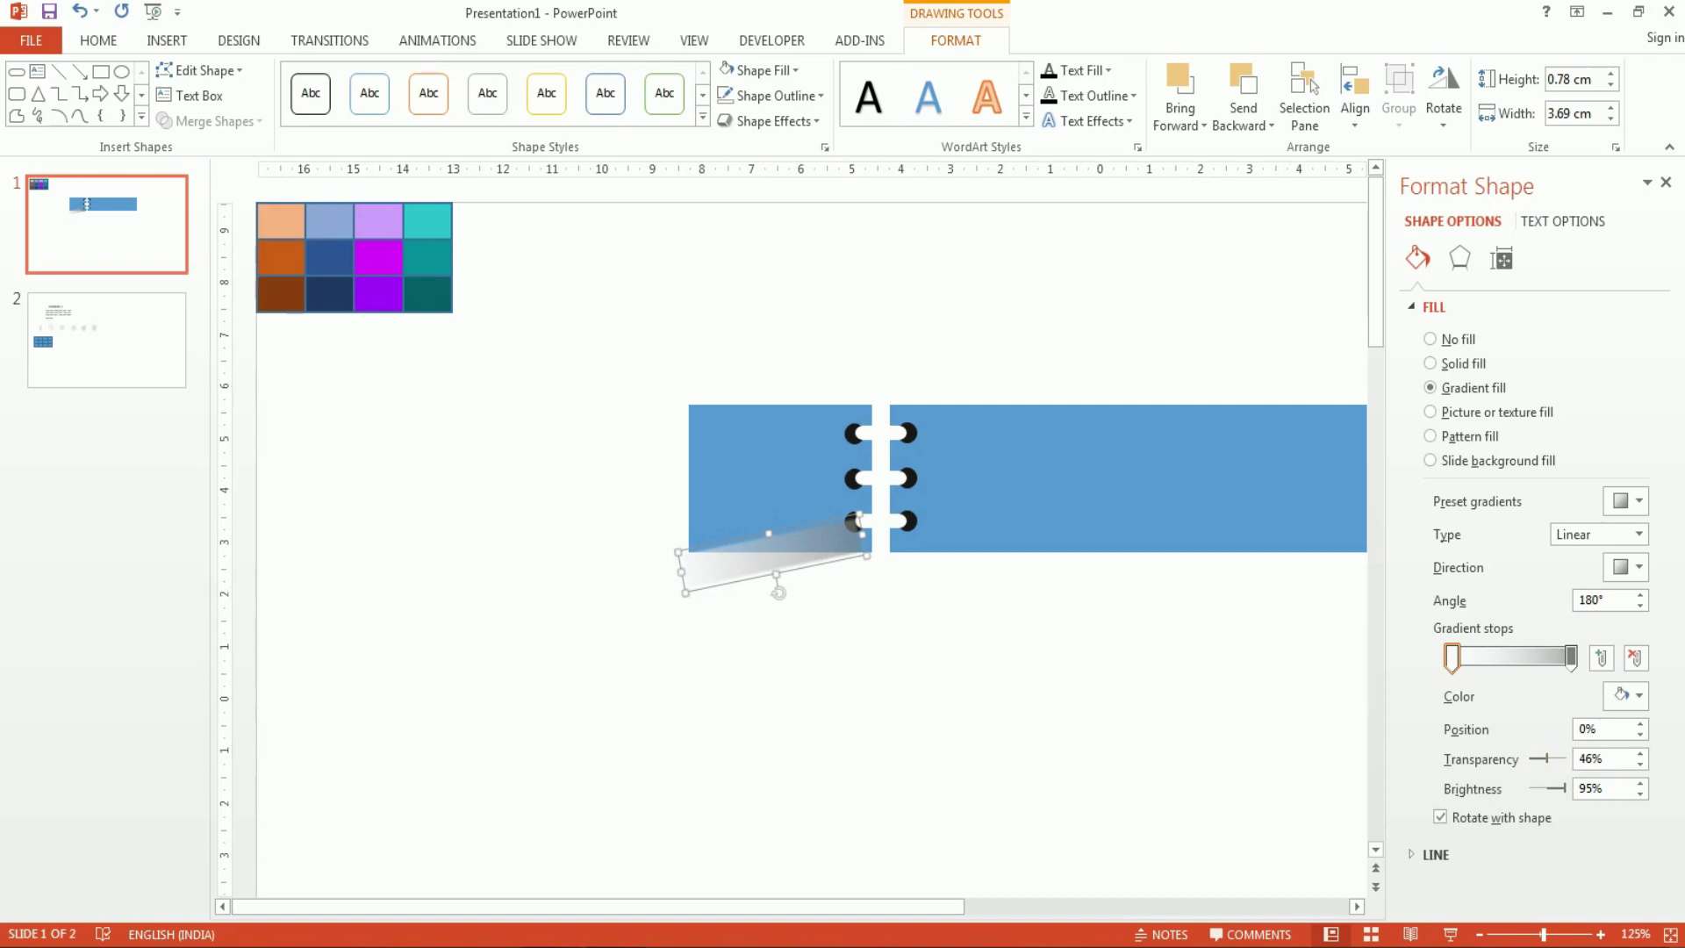
pyautogui.press('Escape')
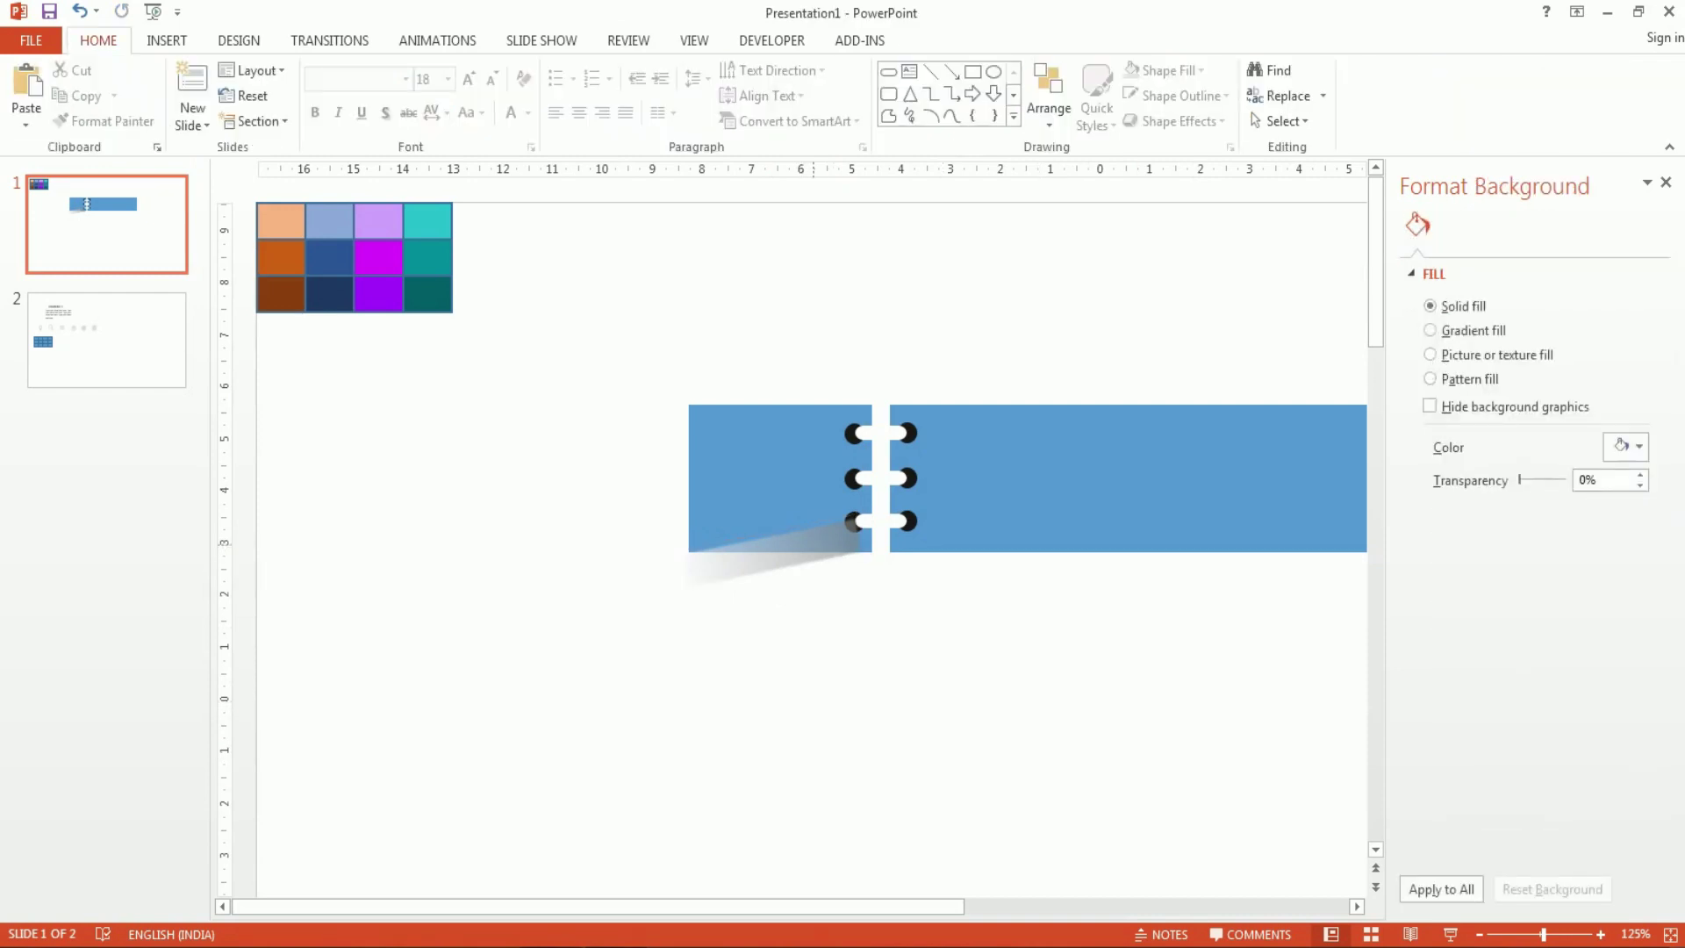
pyautogui.click(815, 538)
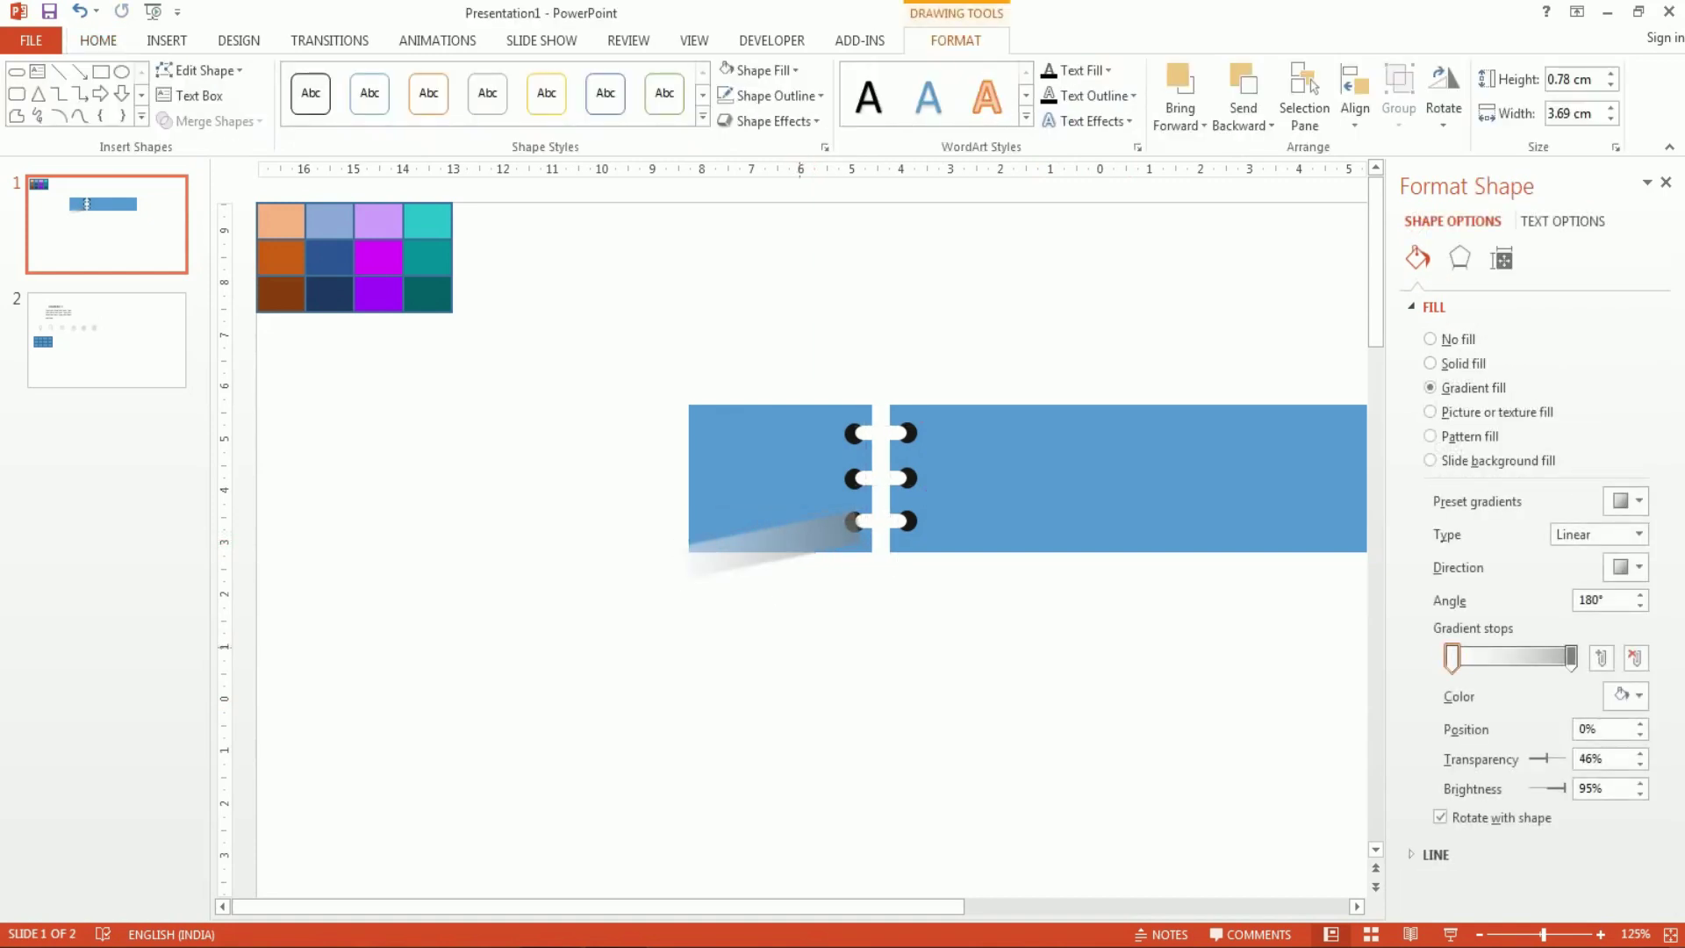
pyautogui.press('Escape')
# Send the gradient shadow behind the small blue panel.
pyautogui.click(805, 540)
pyautogui.rightClick(806, 539)
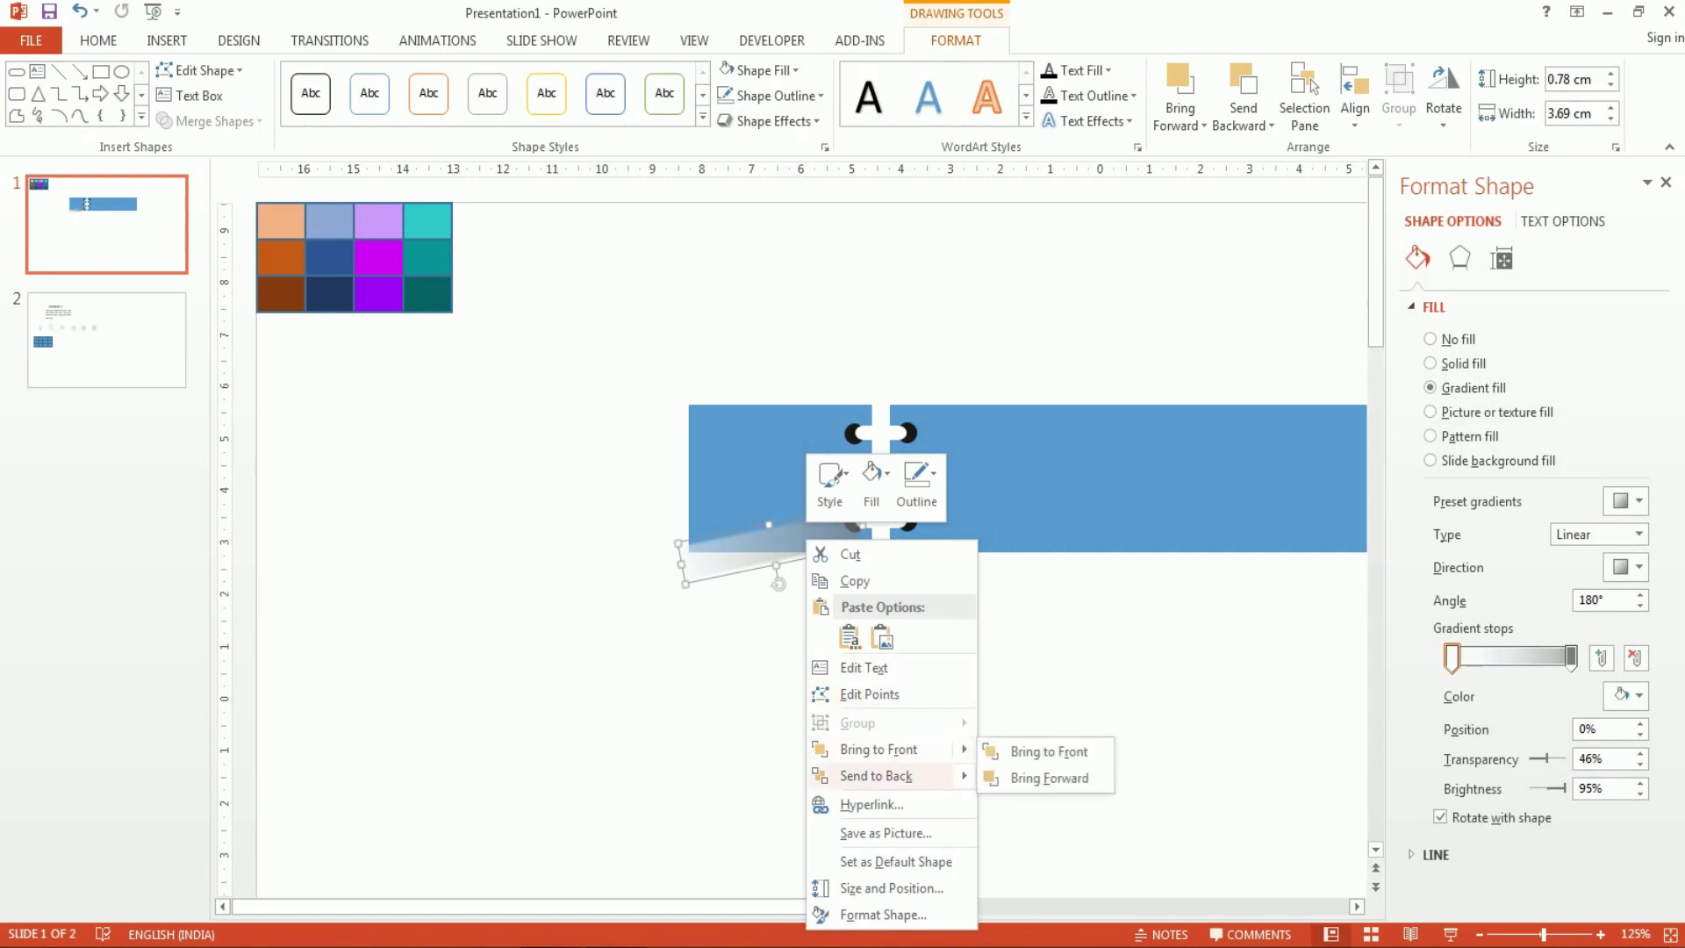
pyautogui.click(1035, 779)
pyautogui.press('Escape')
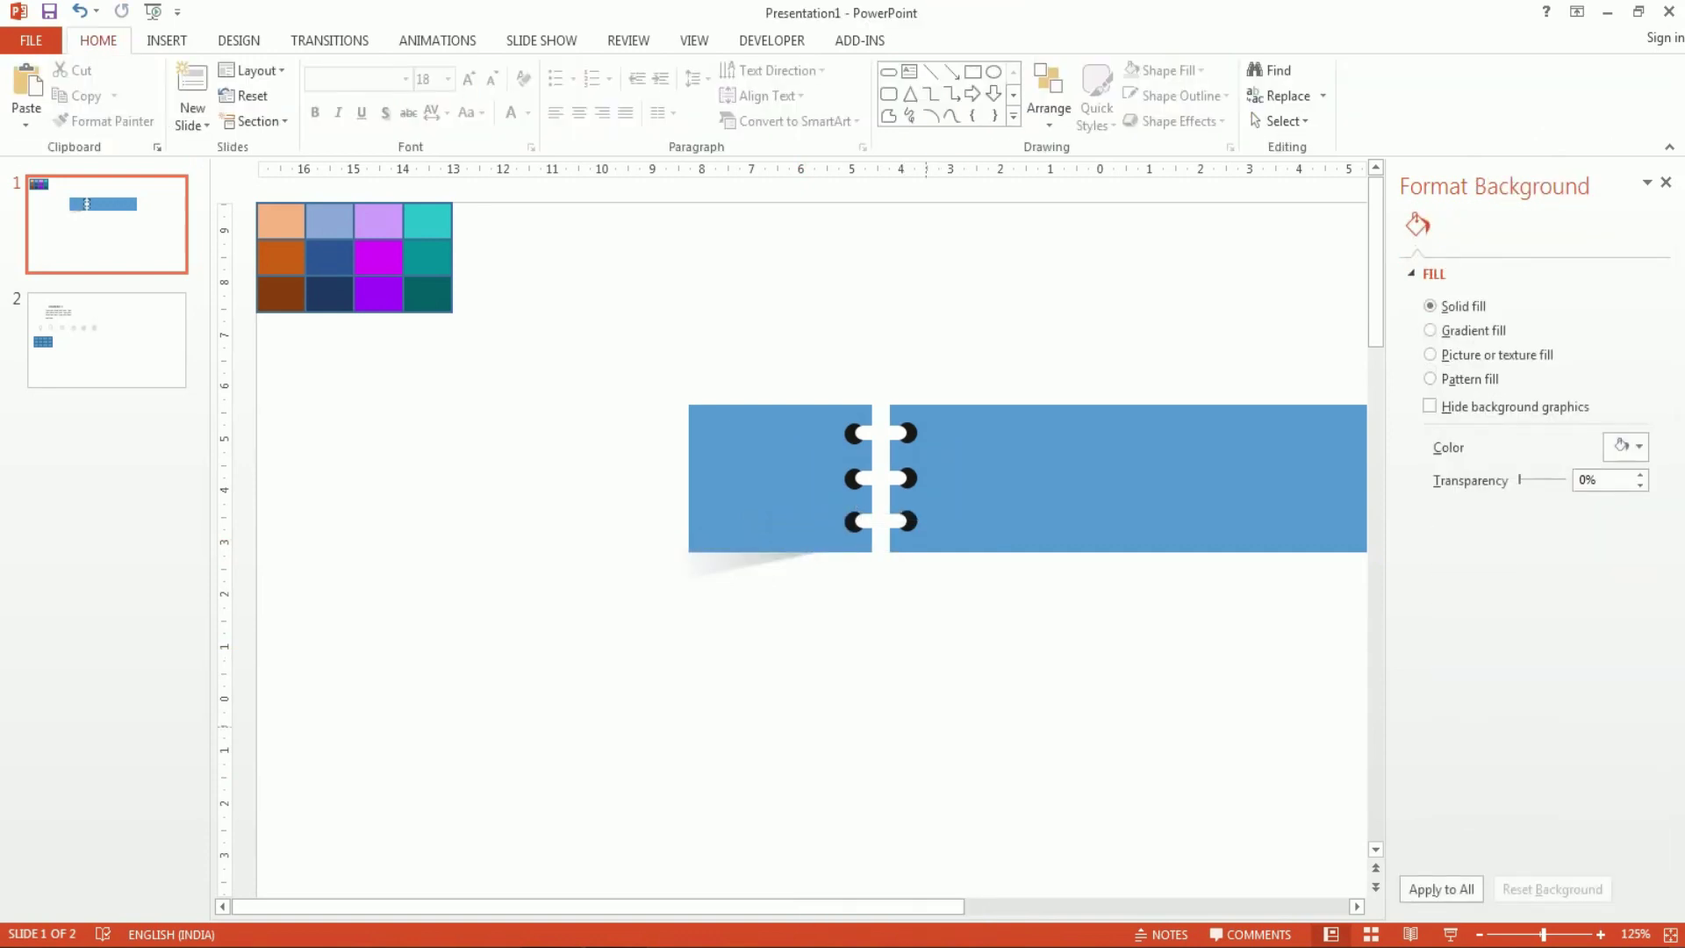
pyautogui.click(767, 523)
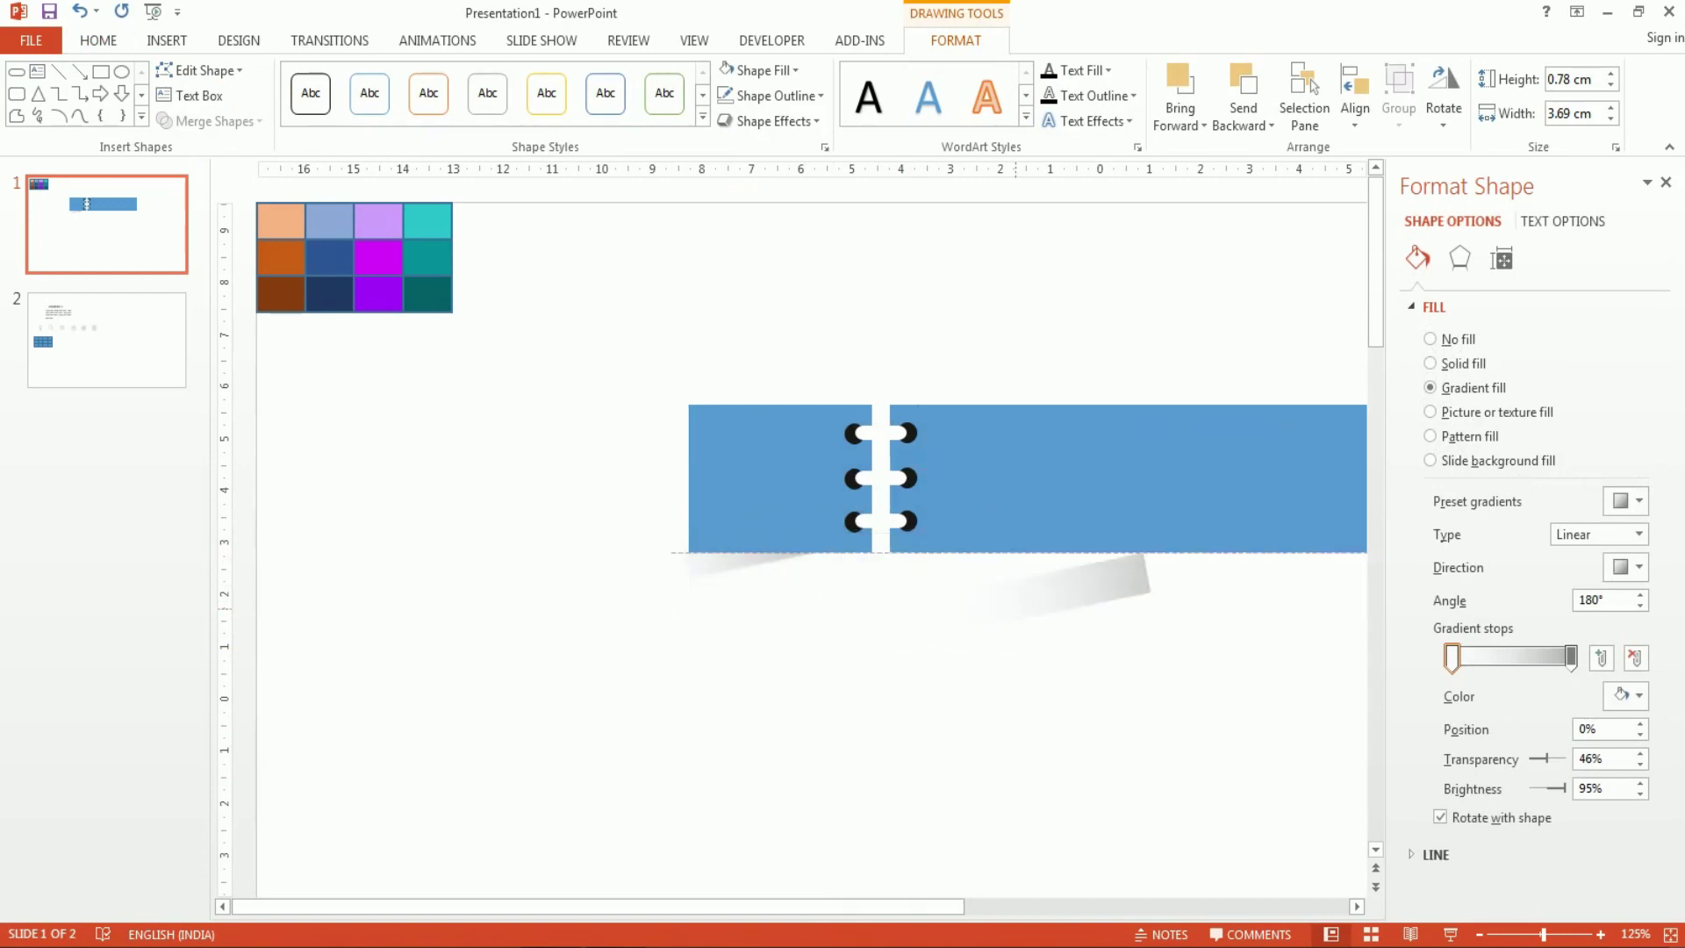
# Copy the shadow under the wide panel's right end, flip it horizontally, send it back, and raise the banner.
pyautogui.moveTo(767, 523); pyautogui.dragTo(1107, 584)
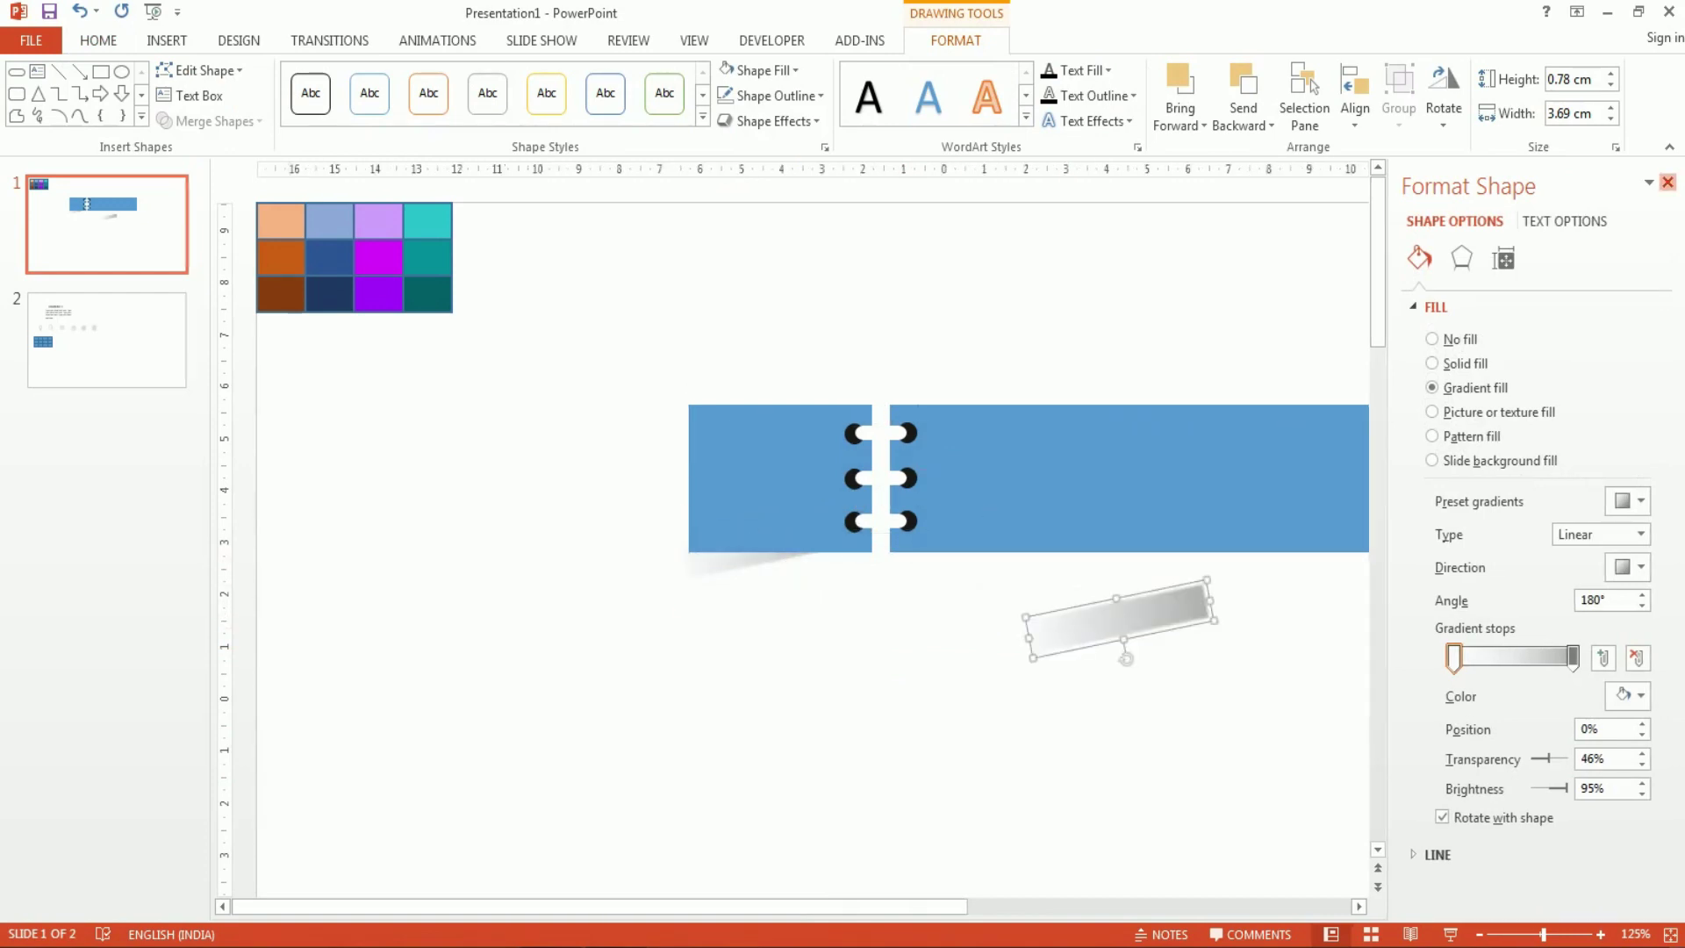
pyautogui.click(1666, 182)
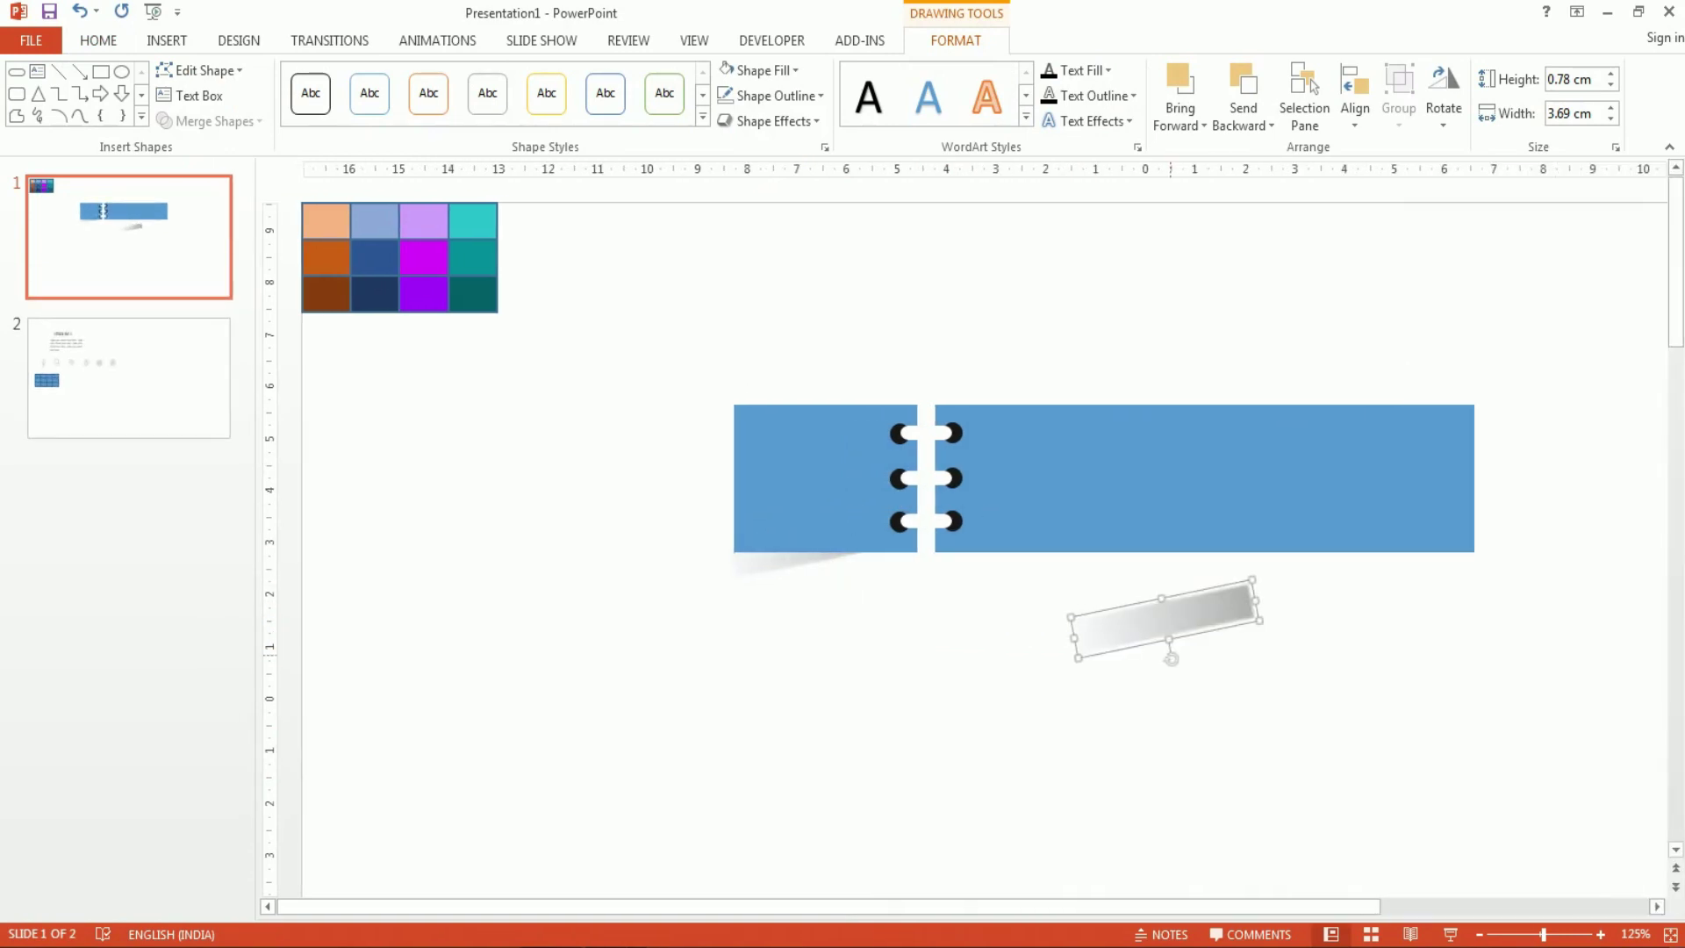
pyautogui.moveTo(1128, 630); pyautogui.dragTo(1351, 582)
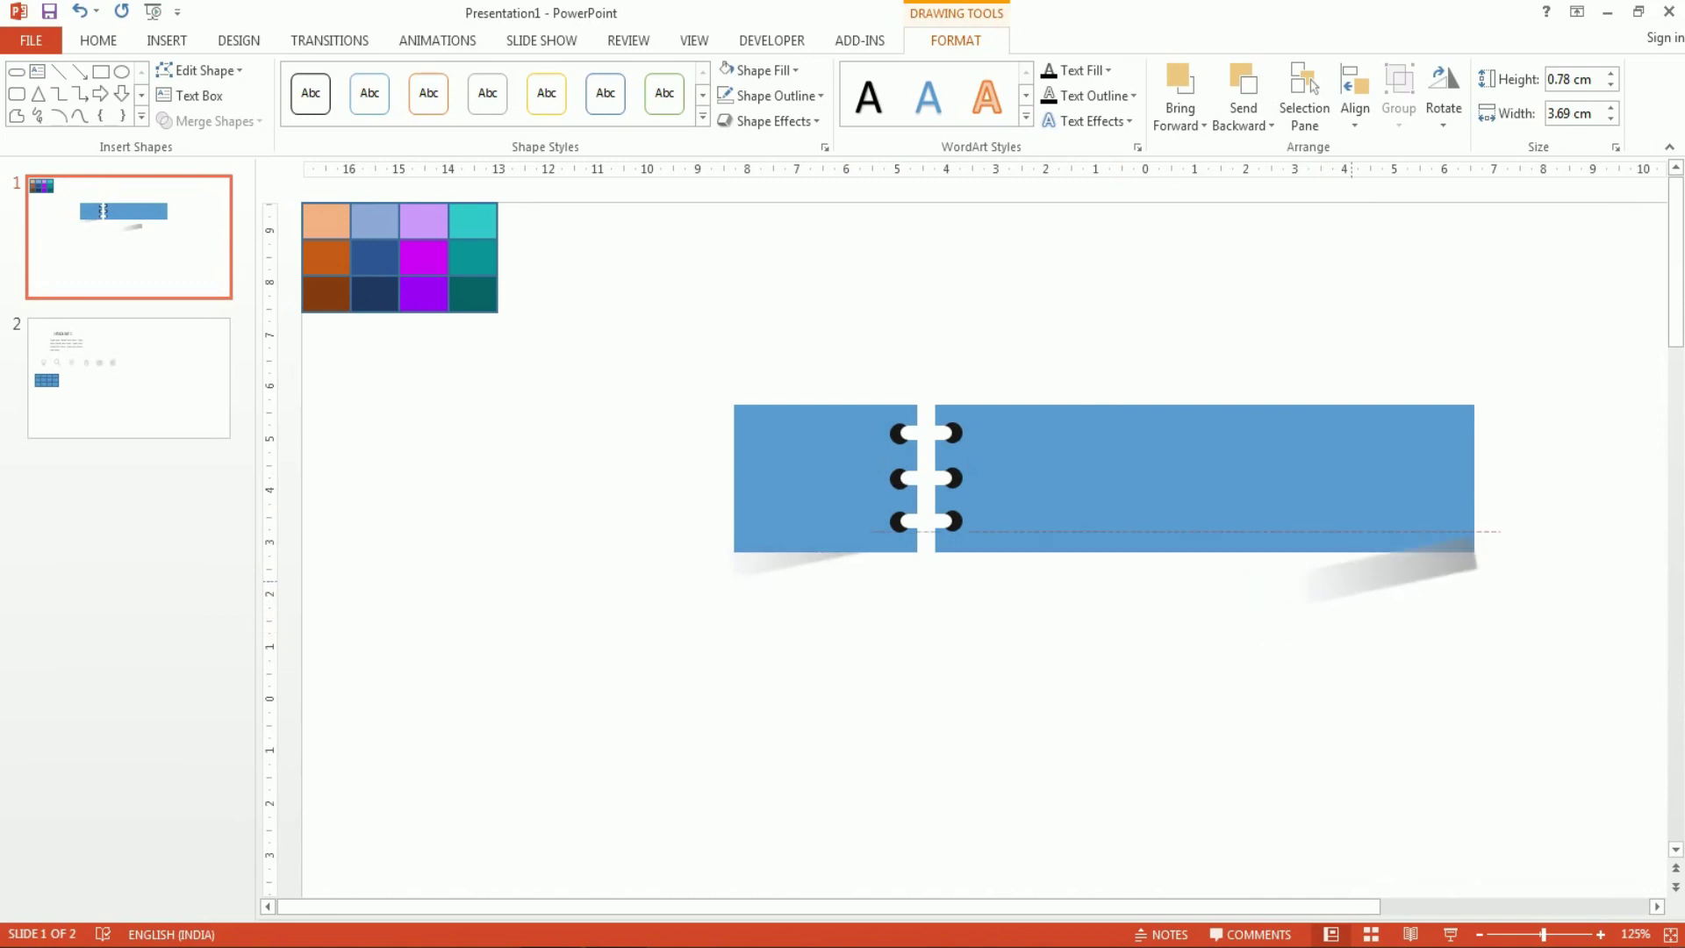
pyautogui.click(1444, 97)
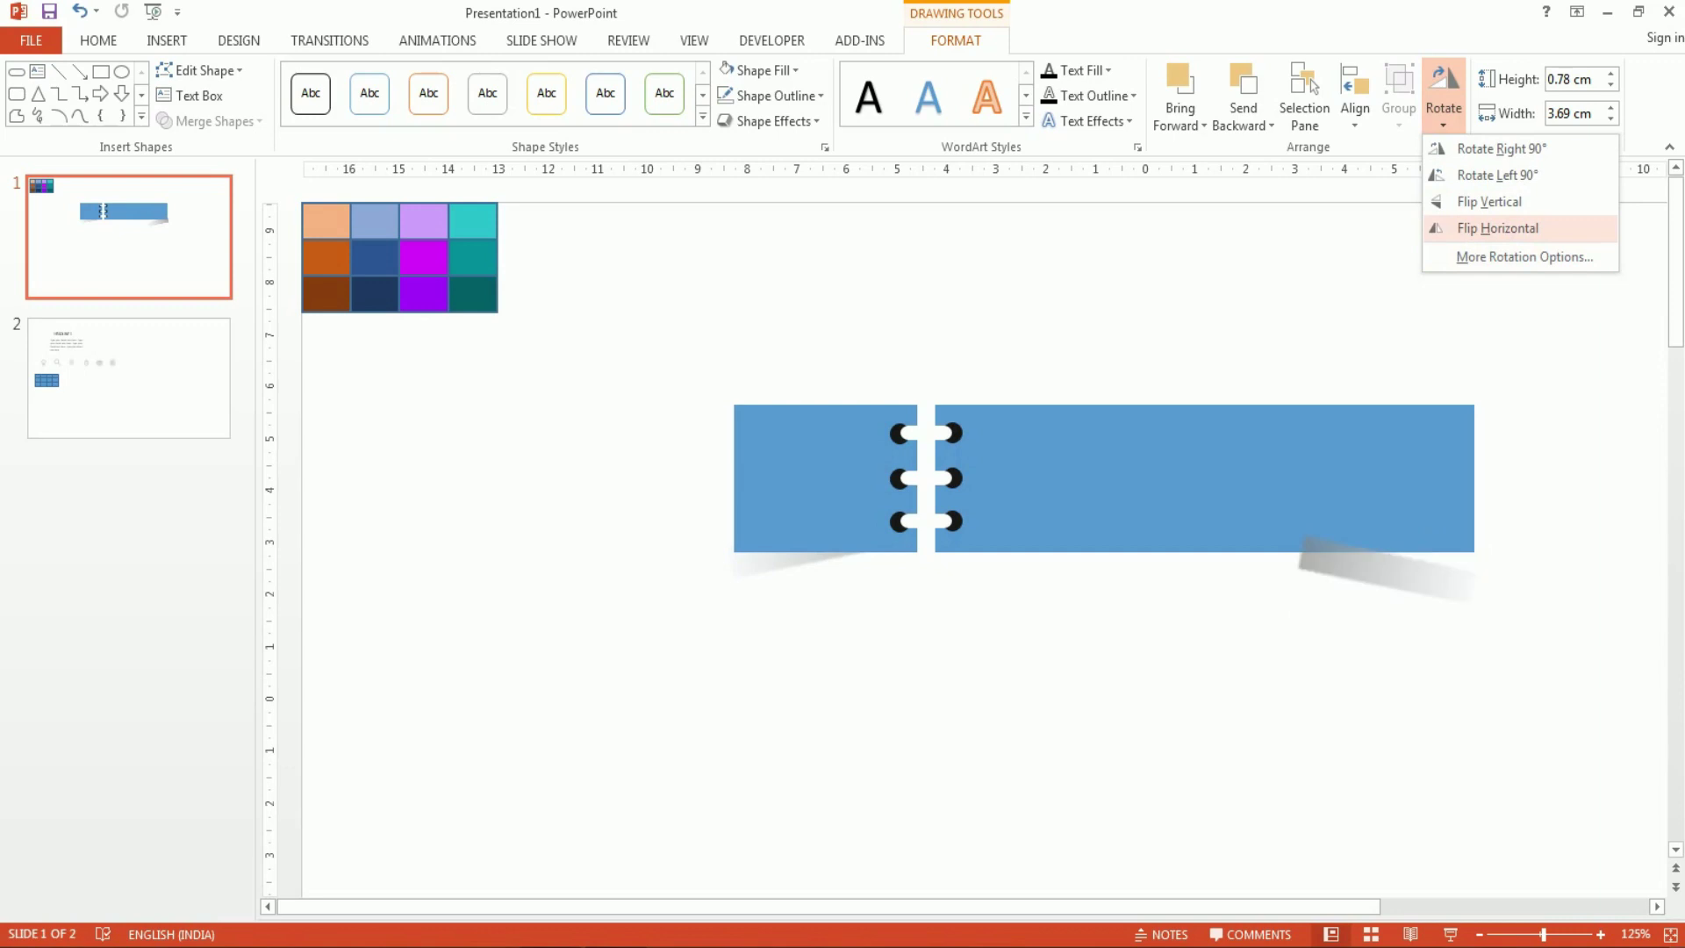
pyautogui.click(1497, 228)
pyautogui.moveTo(1352, 572); pyautogui.dragTo(1371, 537)
pyautogui.rightClick(1373, 537)
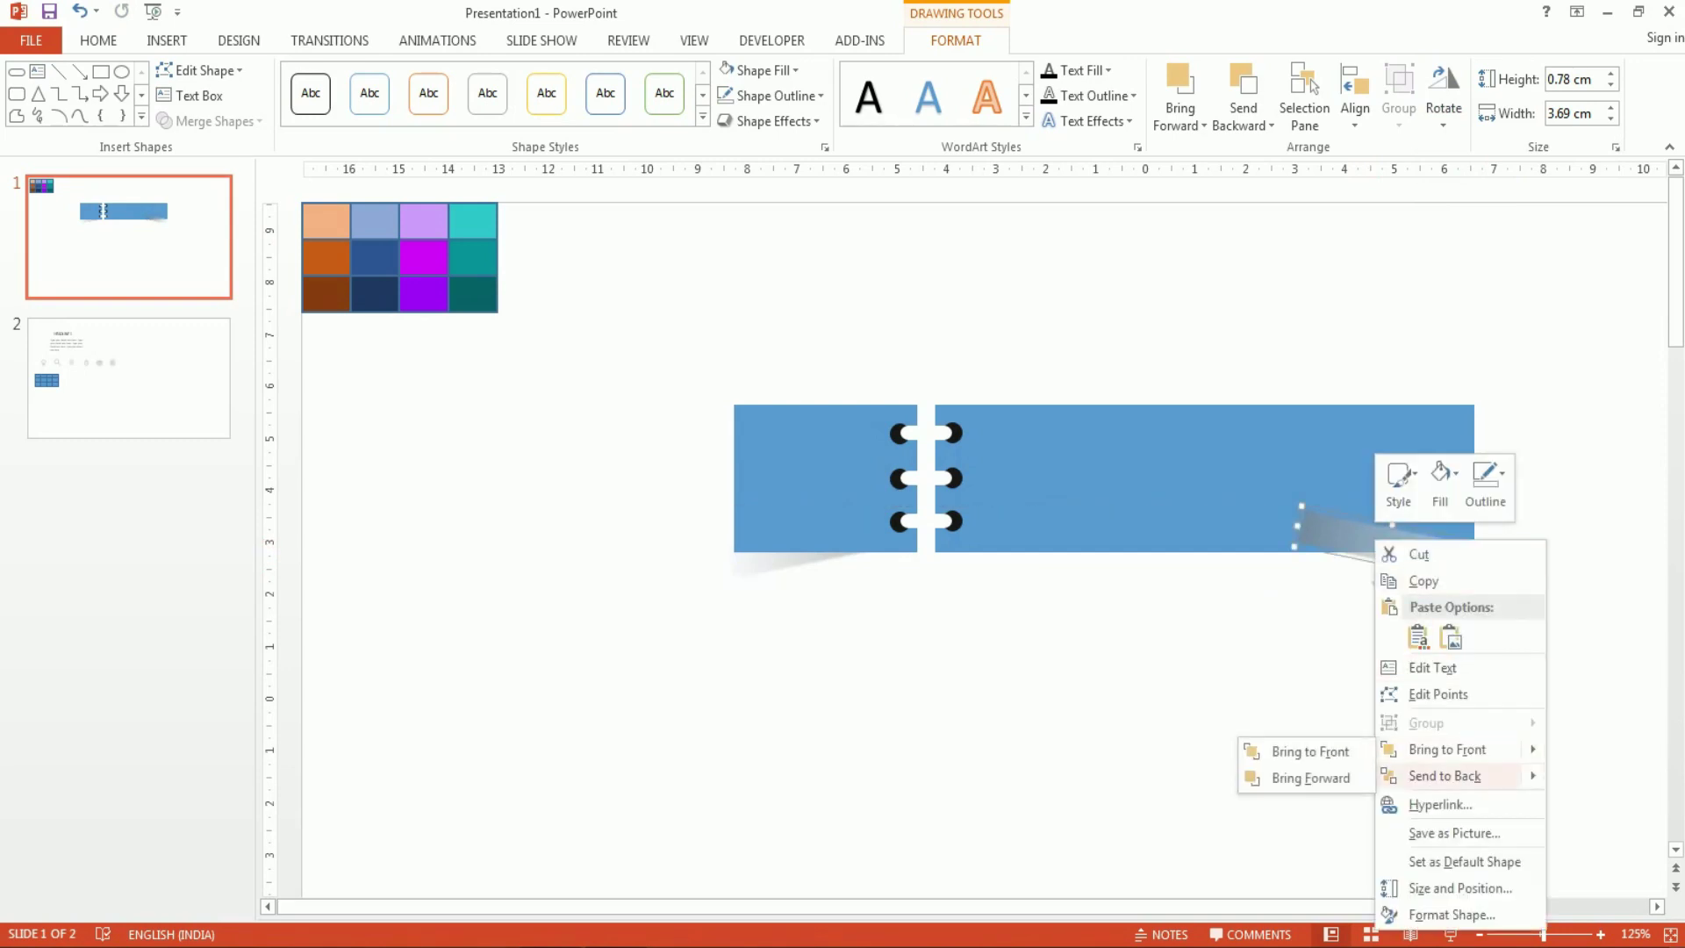
pyautogui.click(1444, 776)
pyautogui.press('Escape')
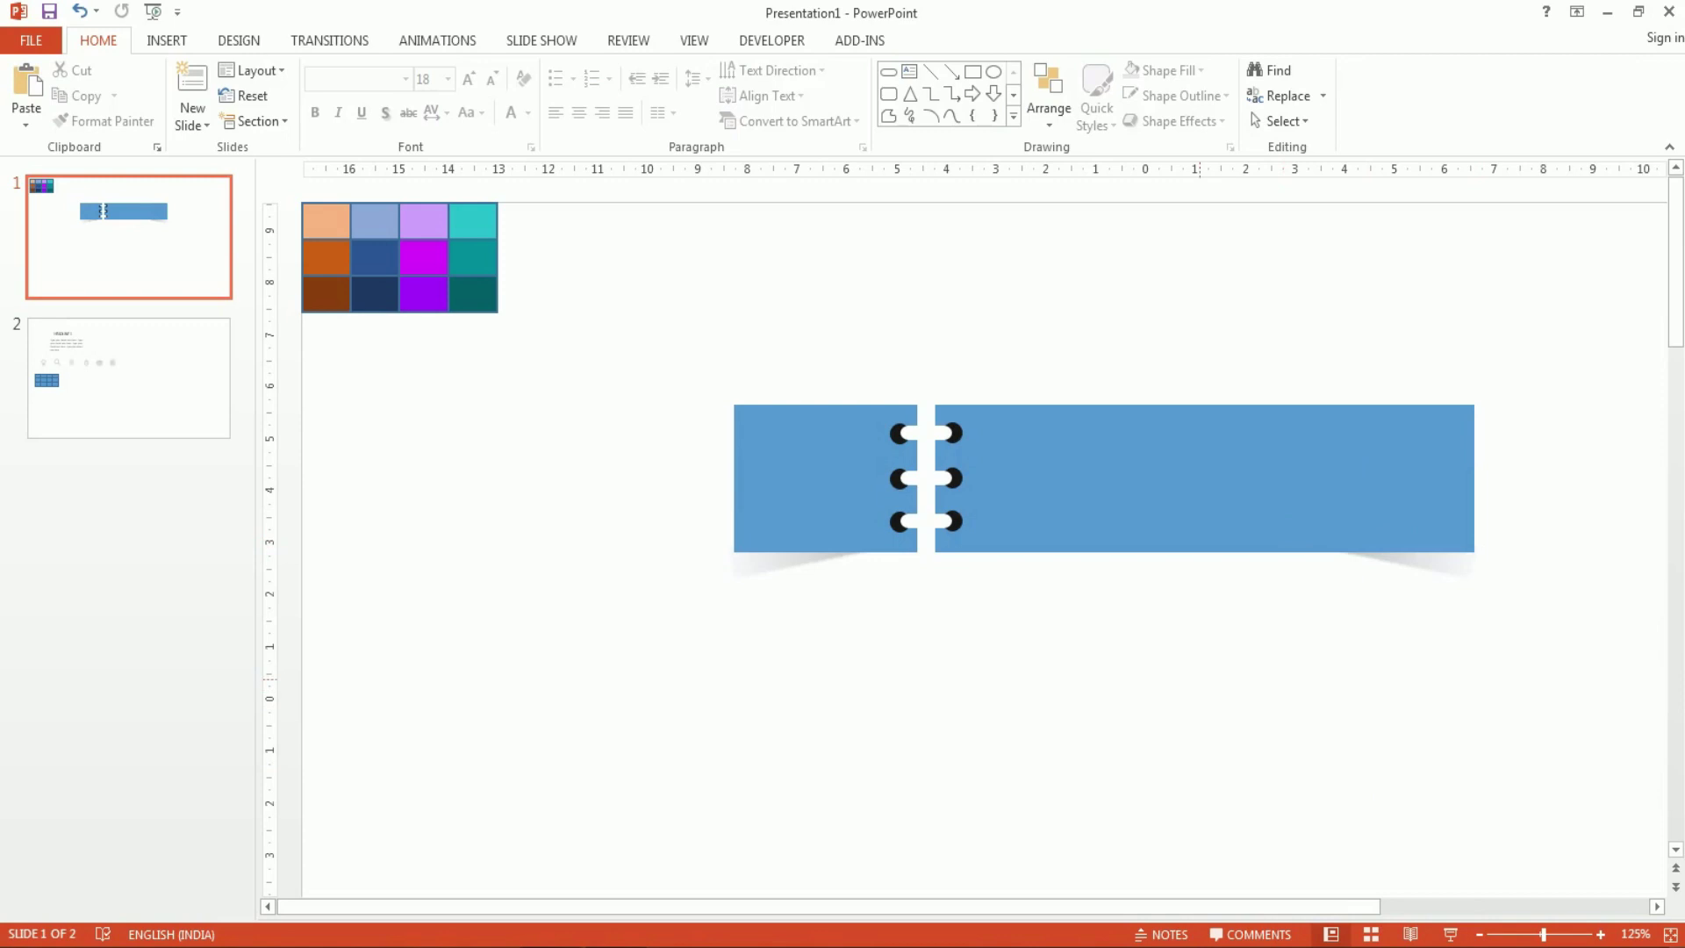
pyautogui.moveTo(598, 308); pyautogui.dragTo(1648, 745)
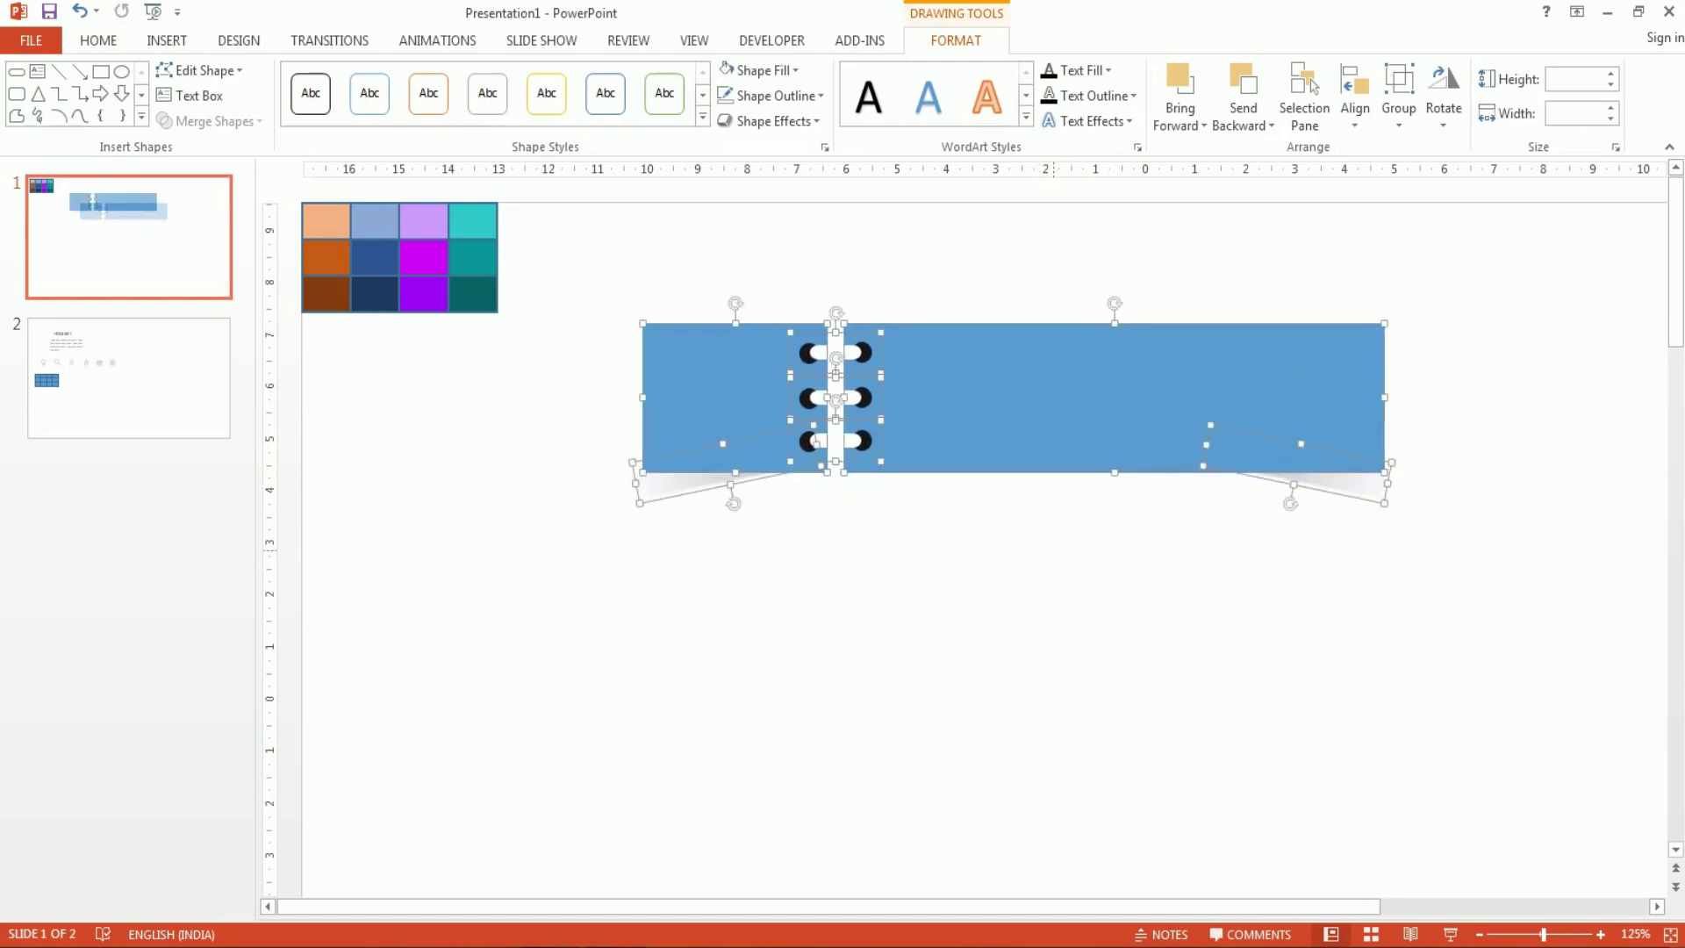
pyautogui.press('Escape')
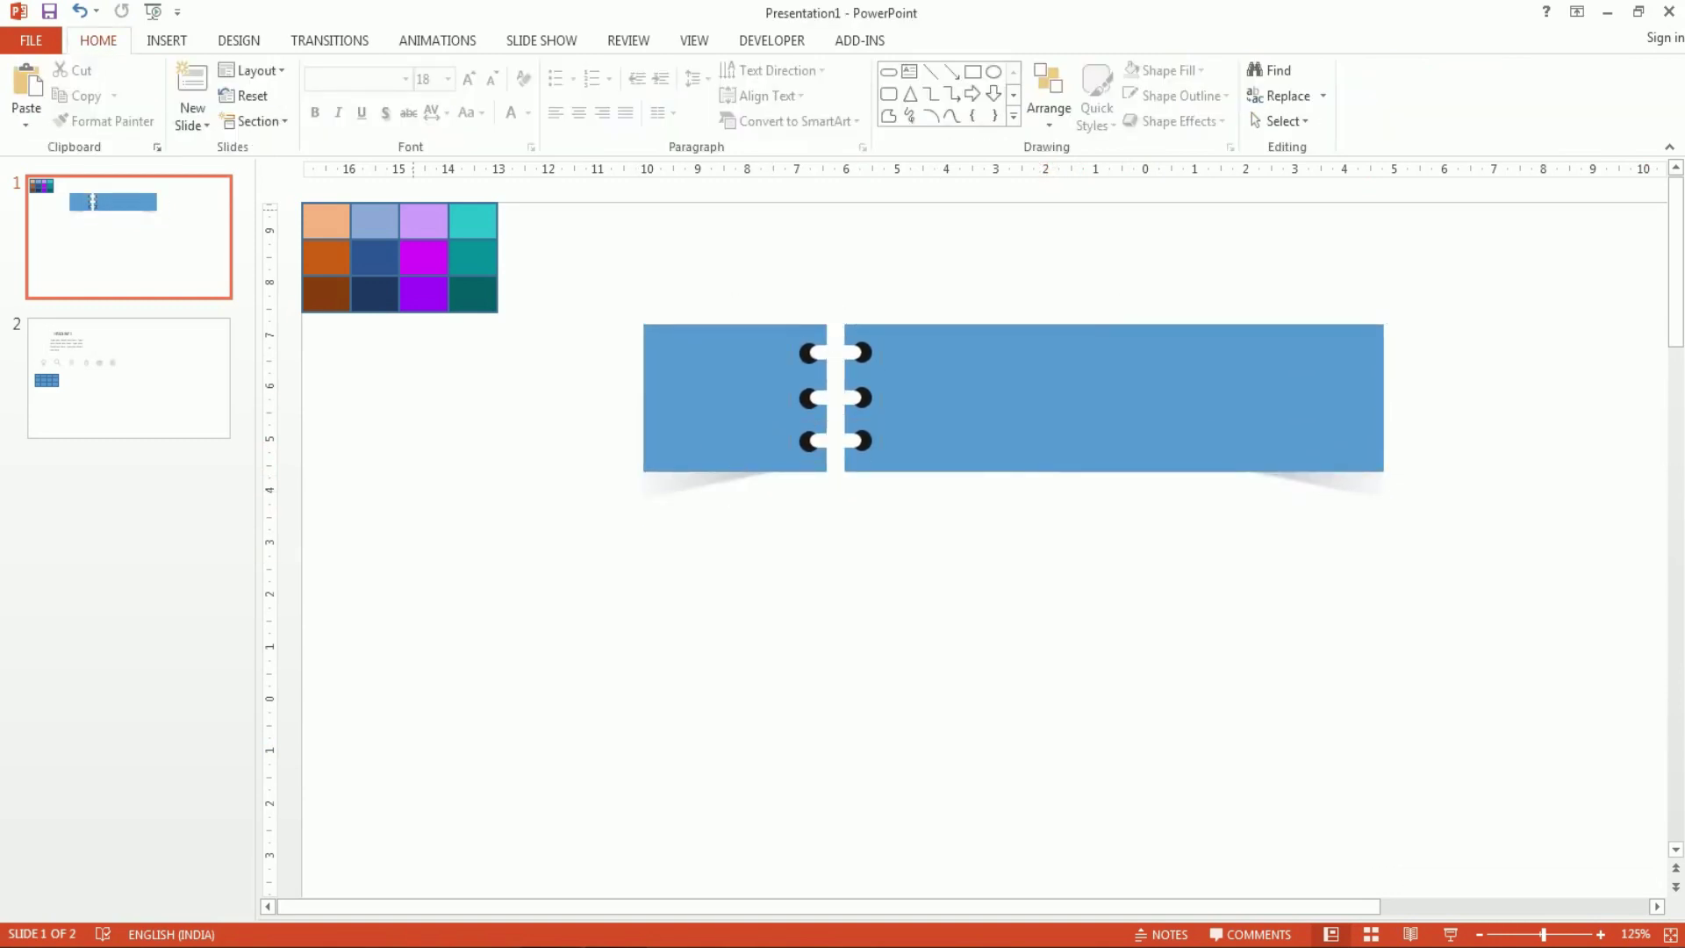
# Choose the Rounded Rectangle shape from Insert > Shapes.
pyautogui.click(167, 40)
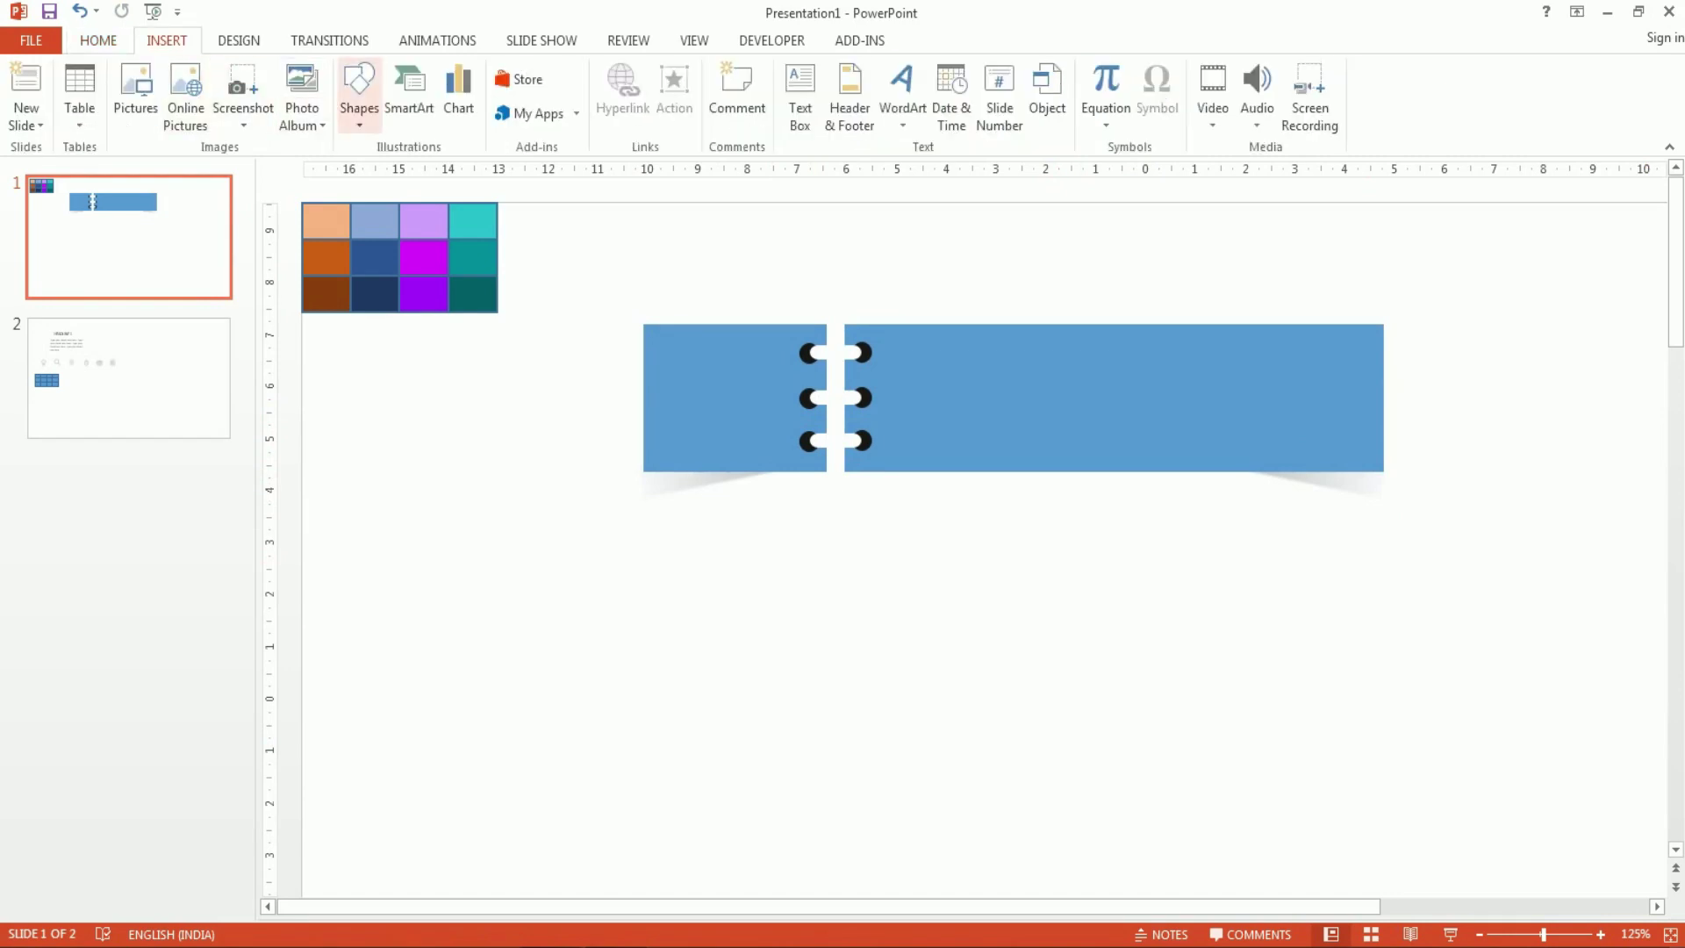
pyautogui.click(359, 84)
pyautogui.click(476, 173)
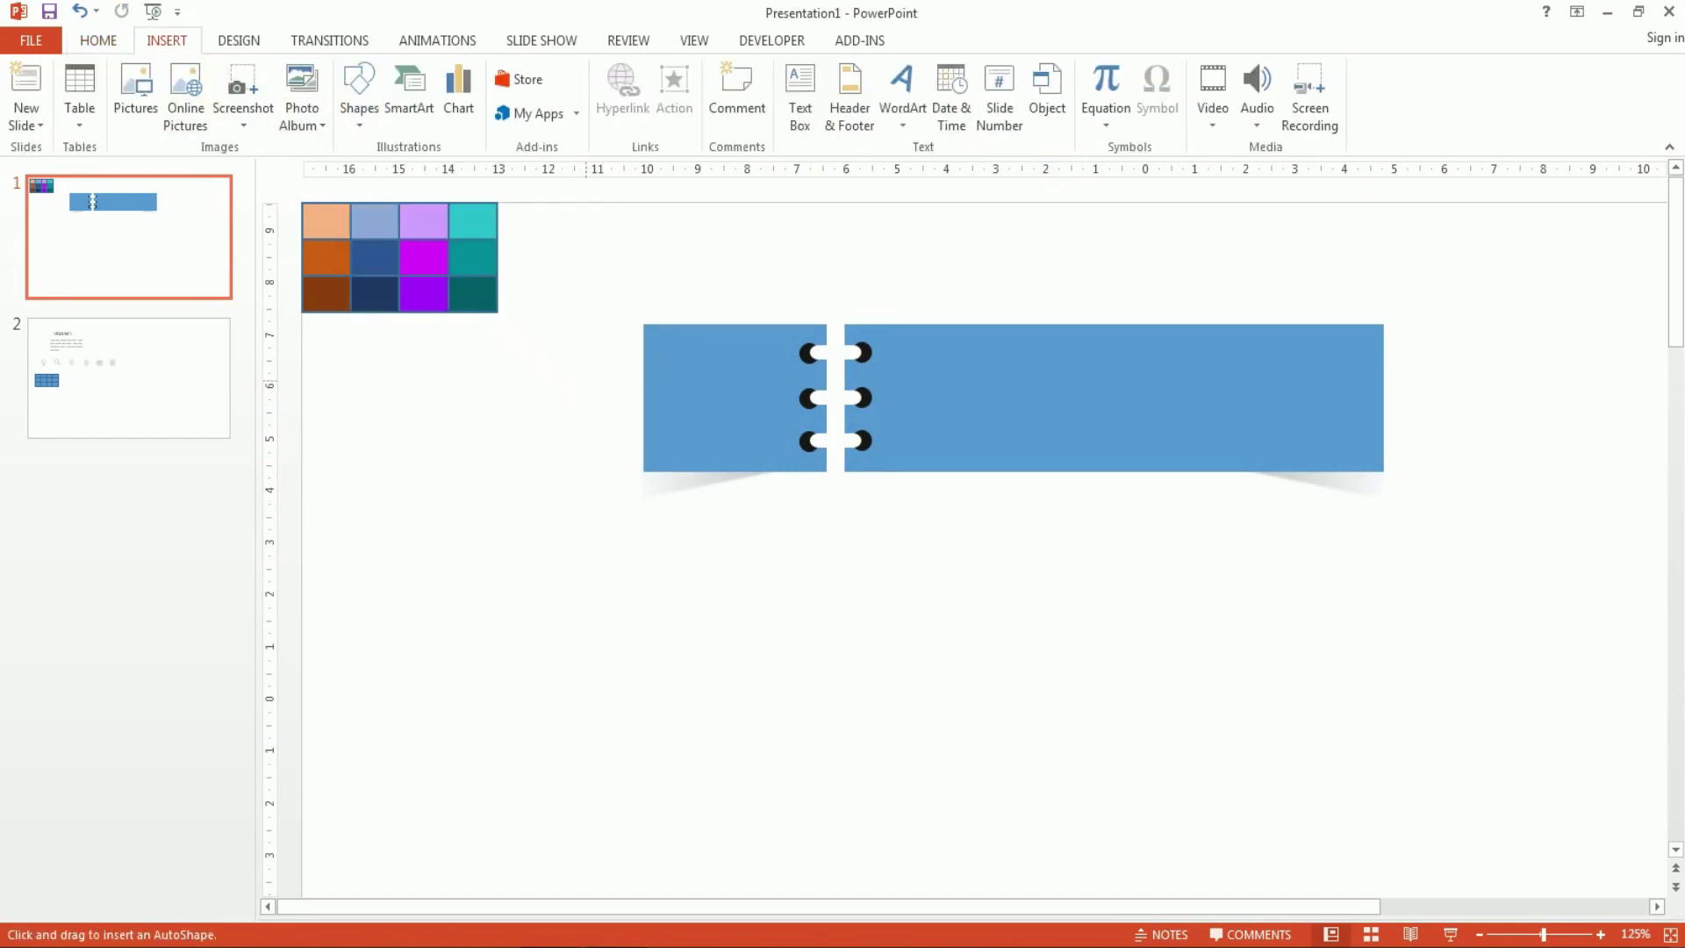
# Draw a small rounded tab on the banner's left edge, filled black with no outline.
pyautogui.moveTo(632, 345); pyautogui.dragTo(663, 448)
pyautogui.moveTo(662, 448); pyautogui.dragTo(679, 448)
pyautogui.click(760, 70)
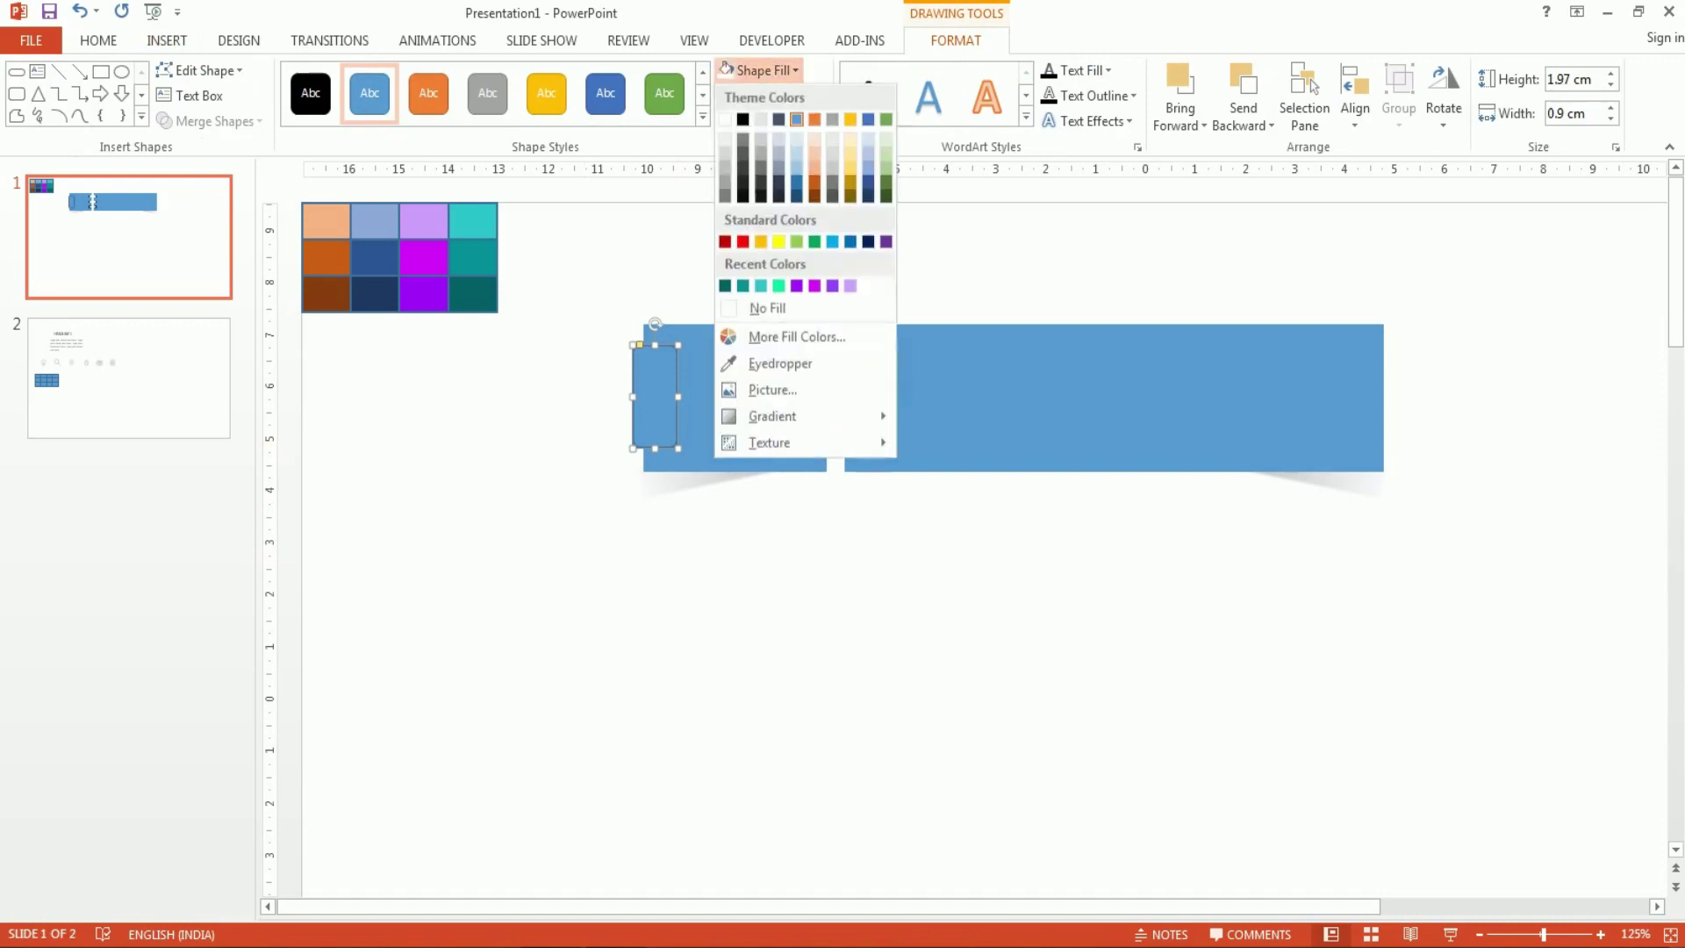
pyautogui.click(743, 119)
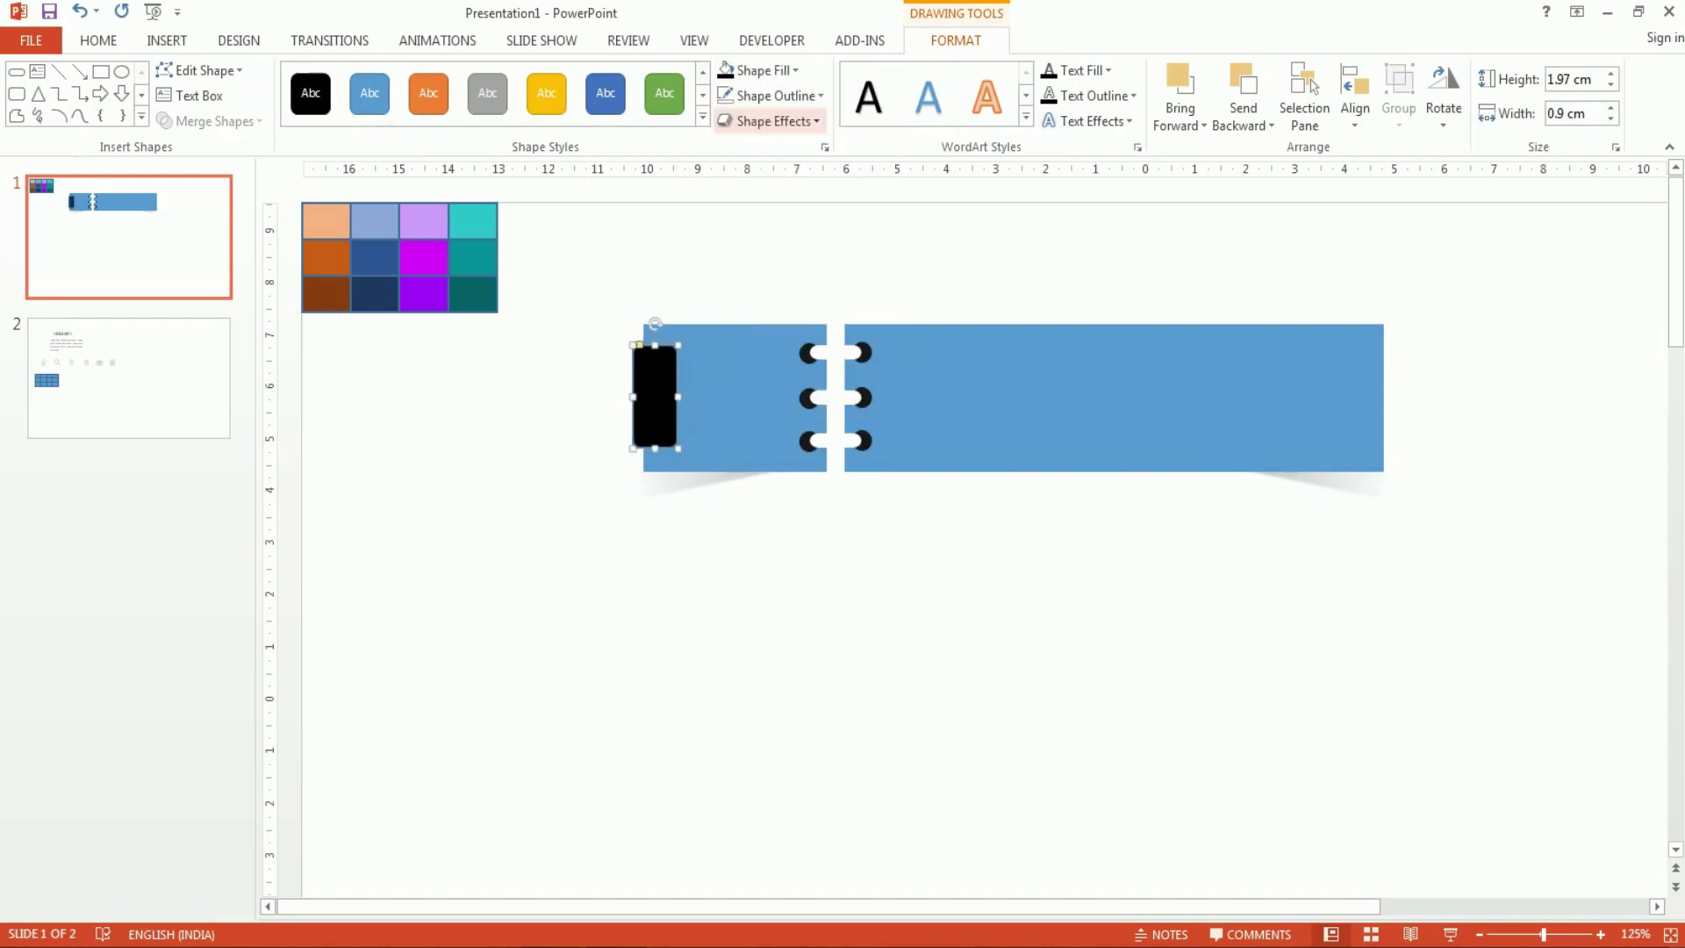
pyautogui.click(776, 96)
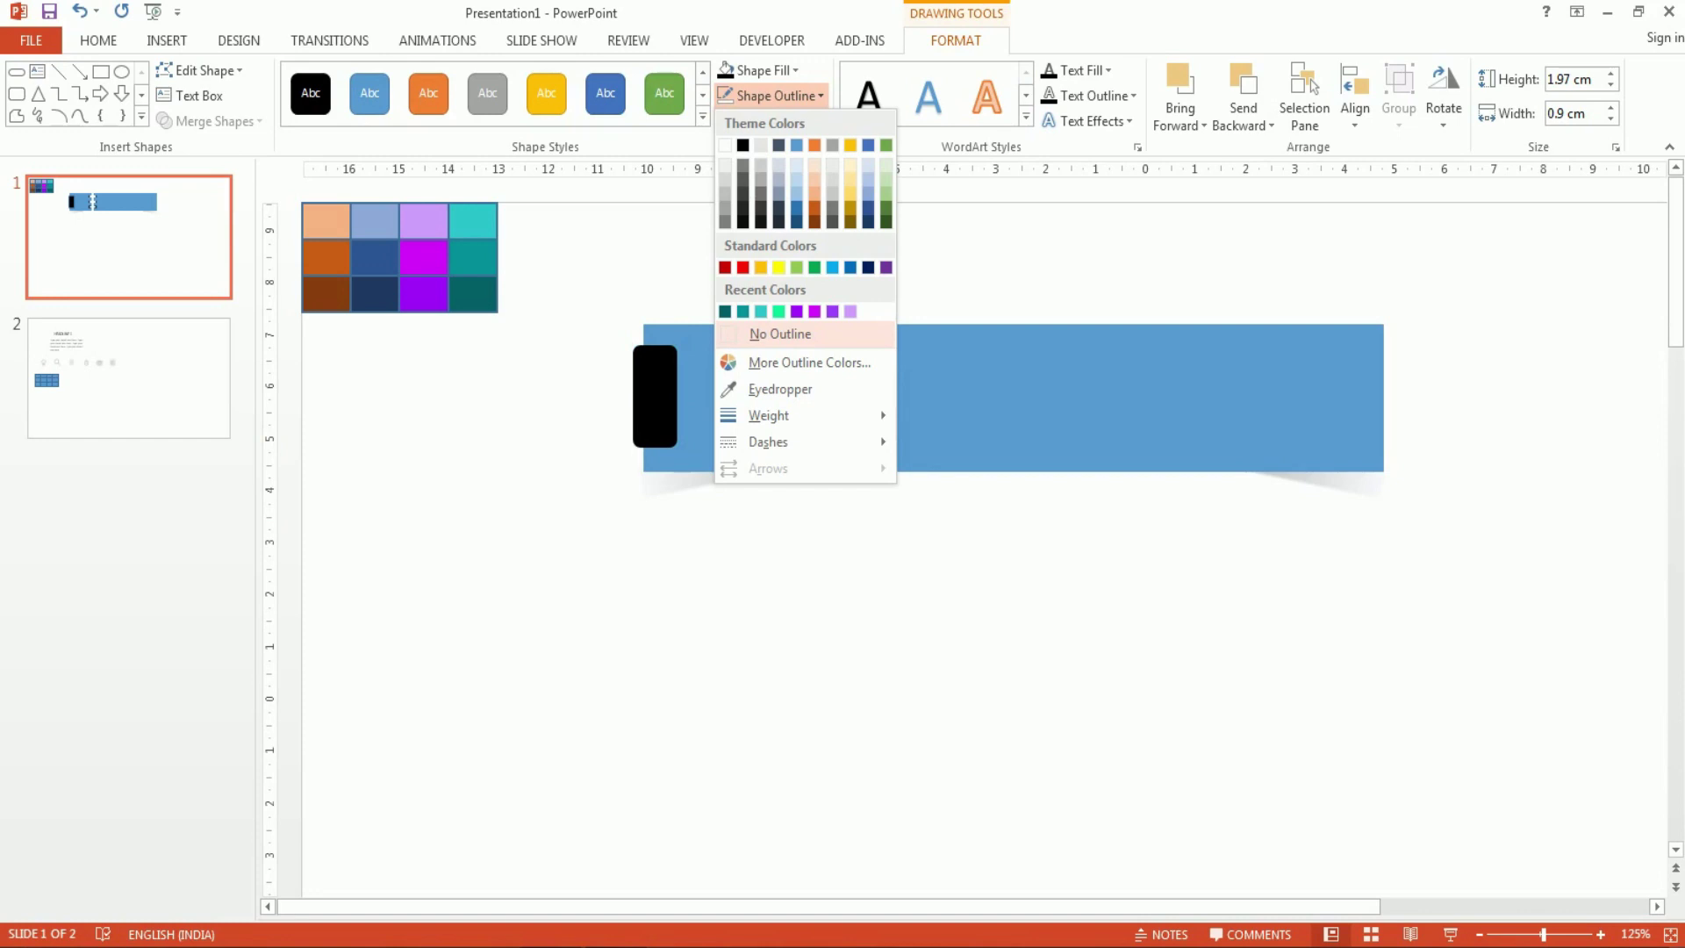
pyautogui.click(779, 334)
# Put a bold 20 pt numeral 1 inside the black tab.
pyautogui.rightClick(662, 382)
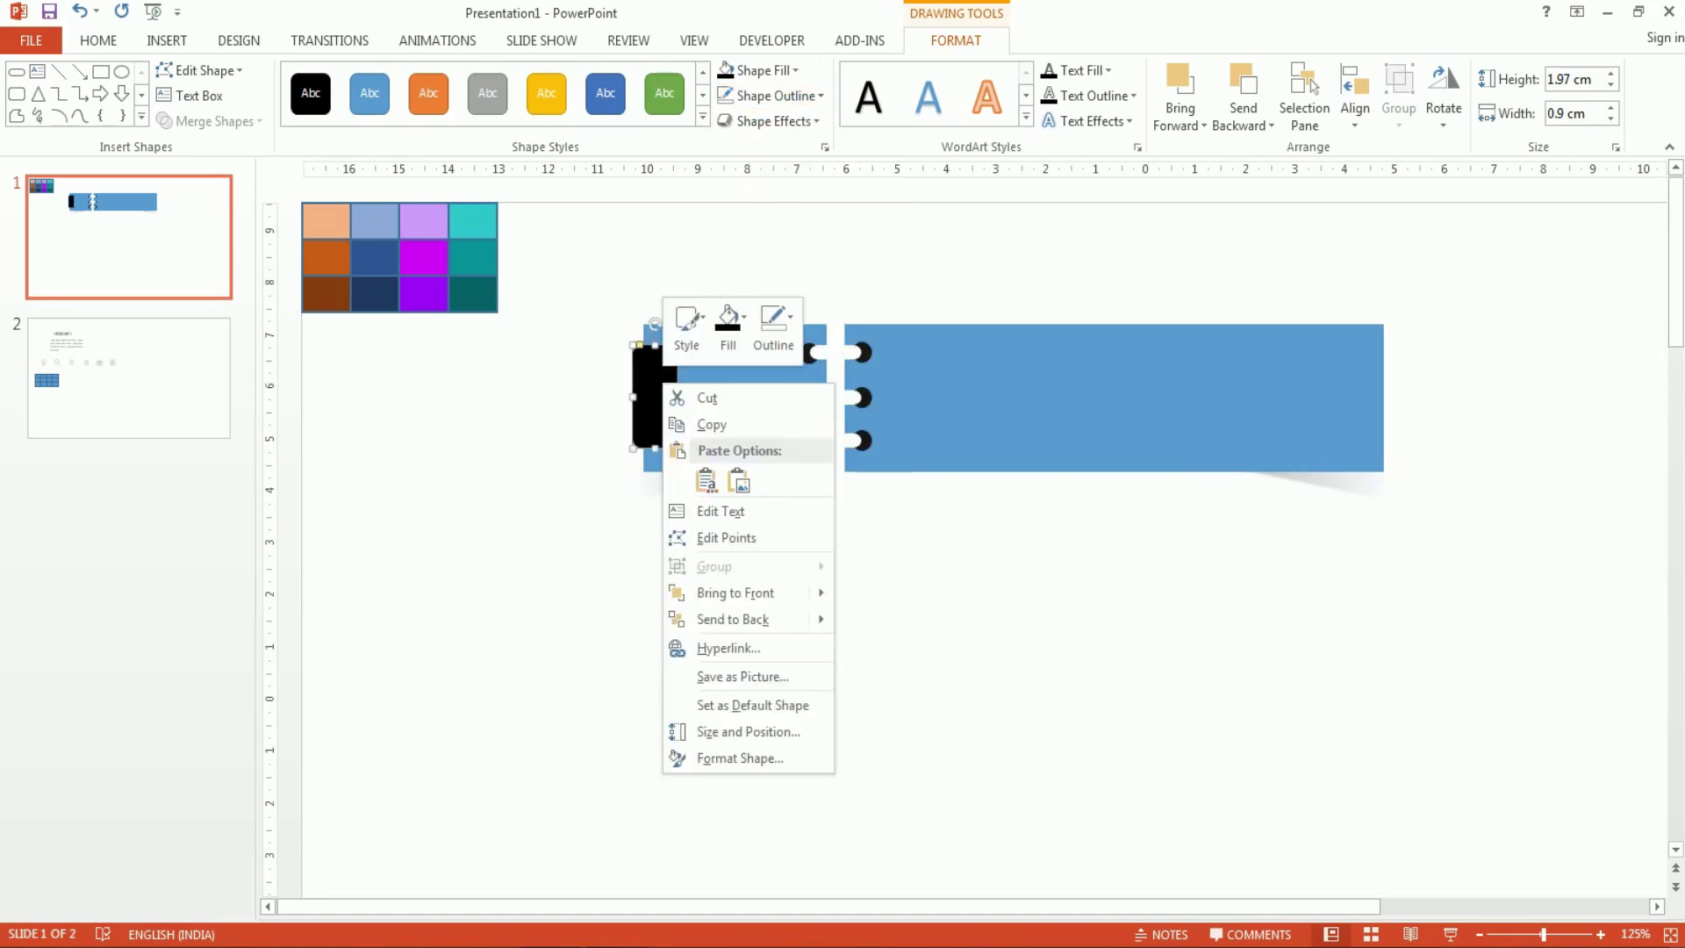
pyautogui.write('x')
pyautogui.write('1')
pyautogui.hotkey('ctrl', 'a')
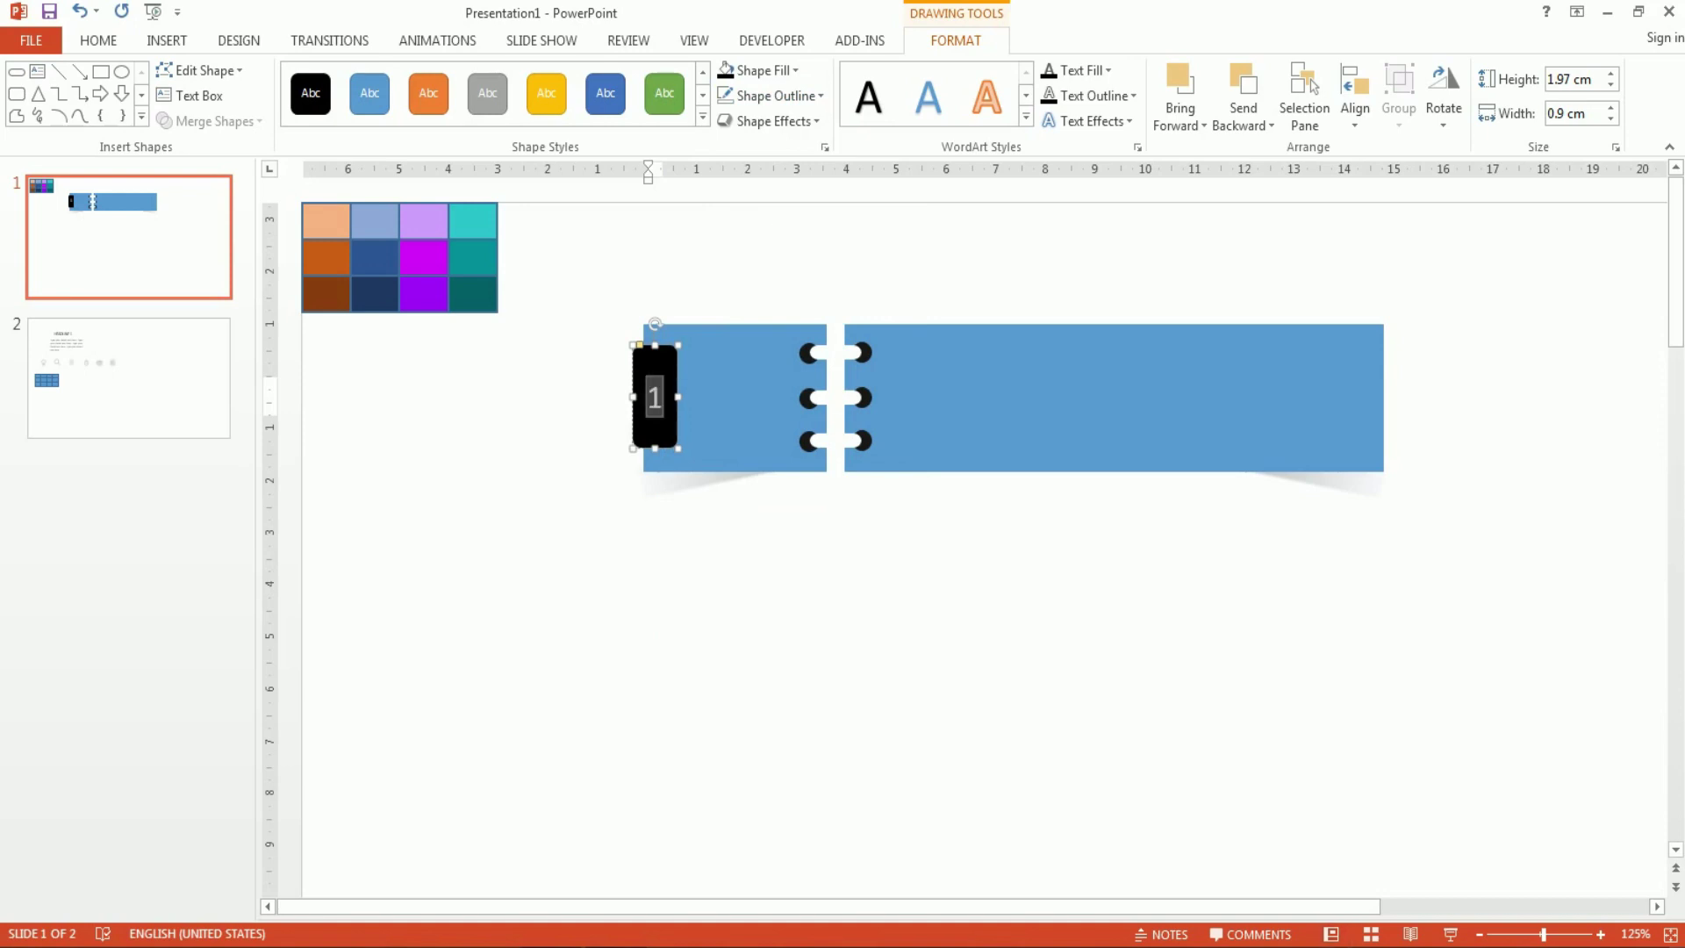
pyautogui.click(98, 40)
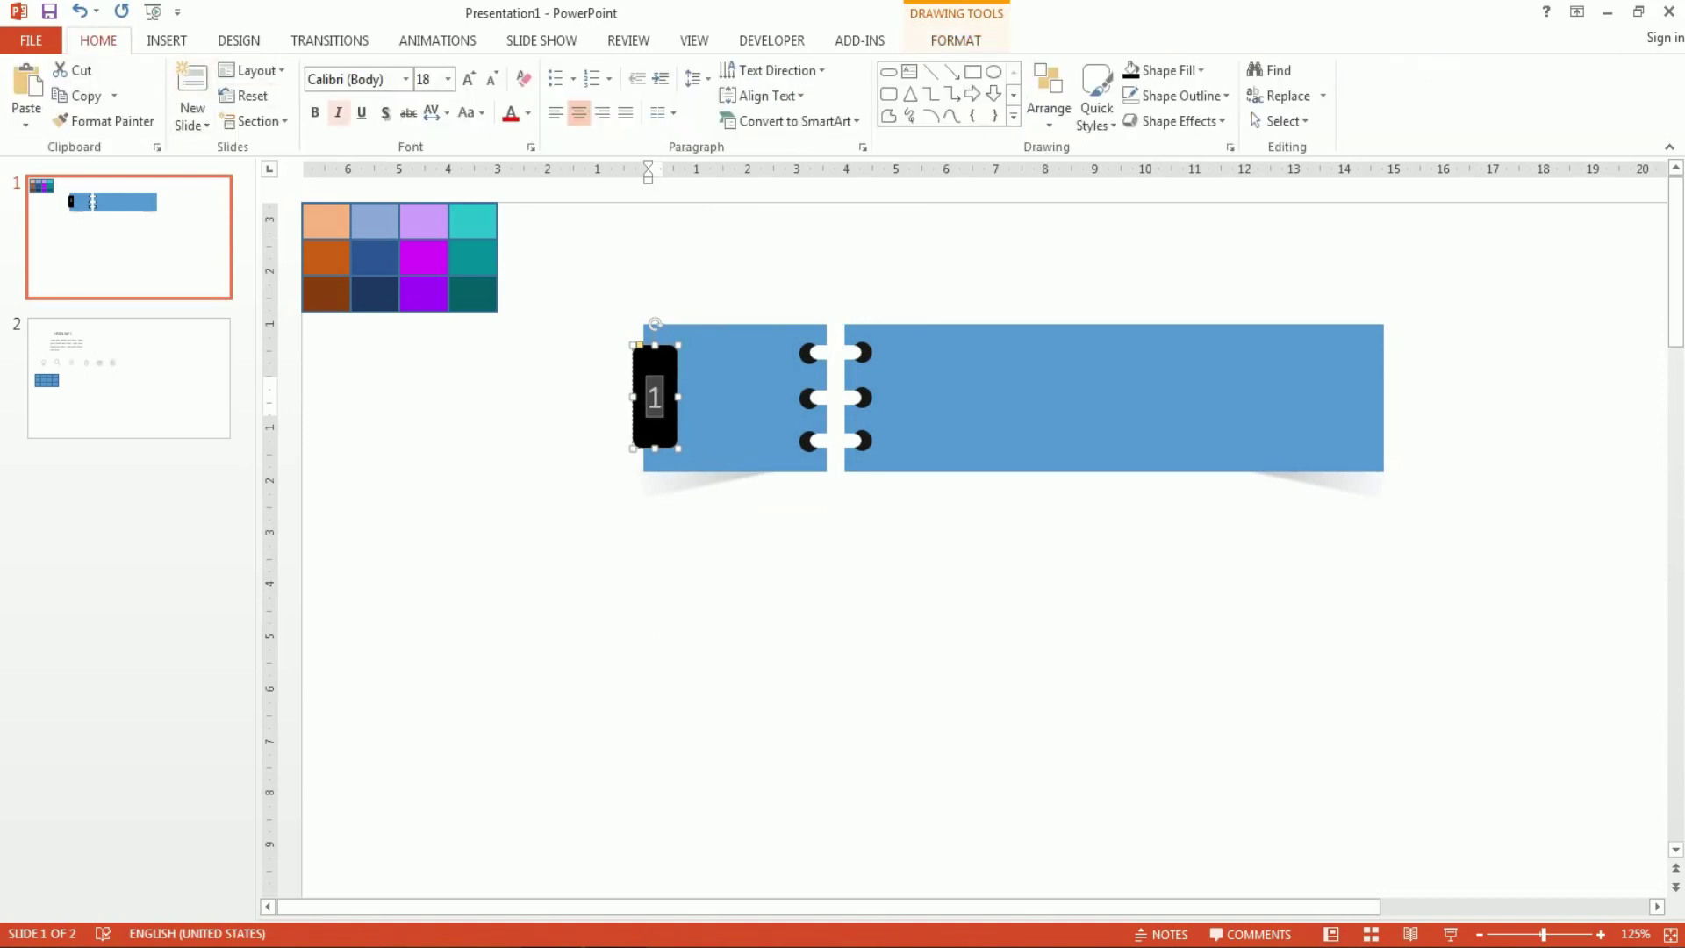
pyautogui.click(314, 112)
pyautogui.click(468, 79)
pyautogui.click(468, 79)
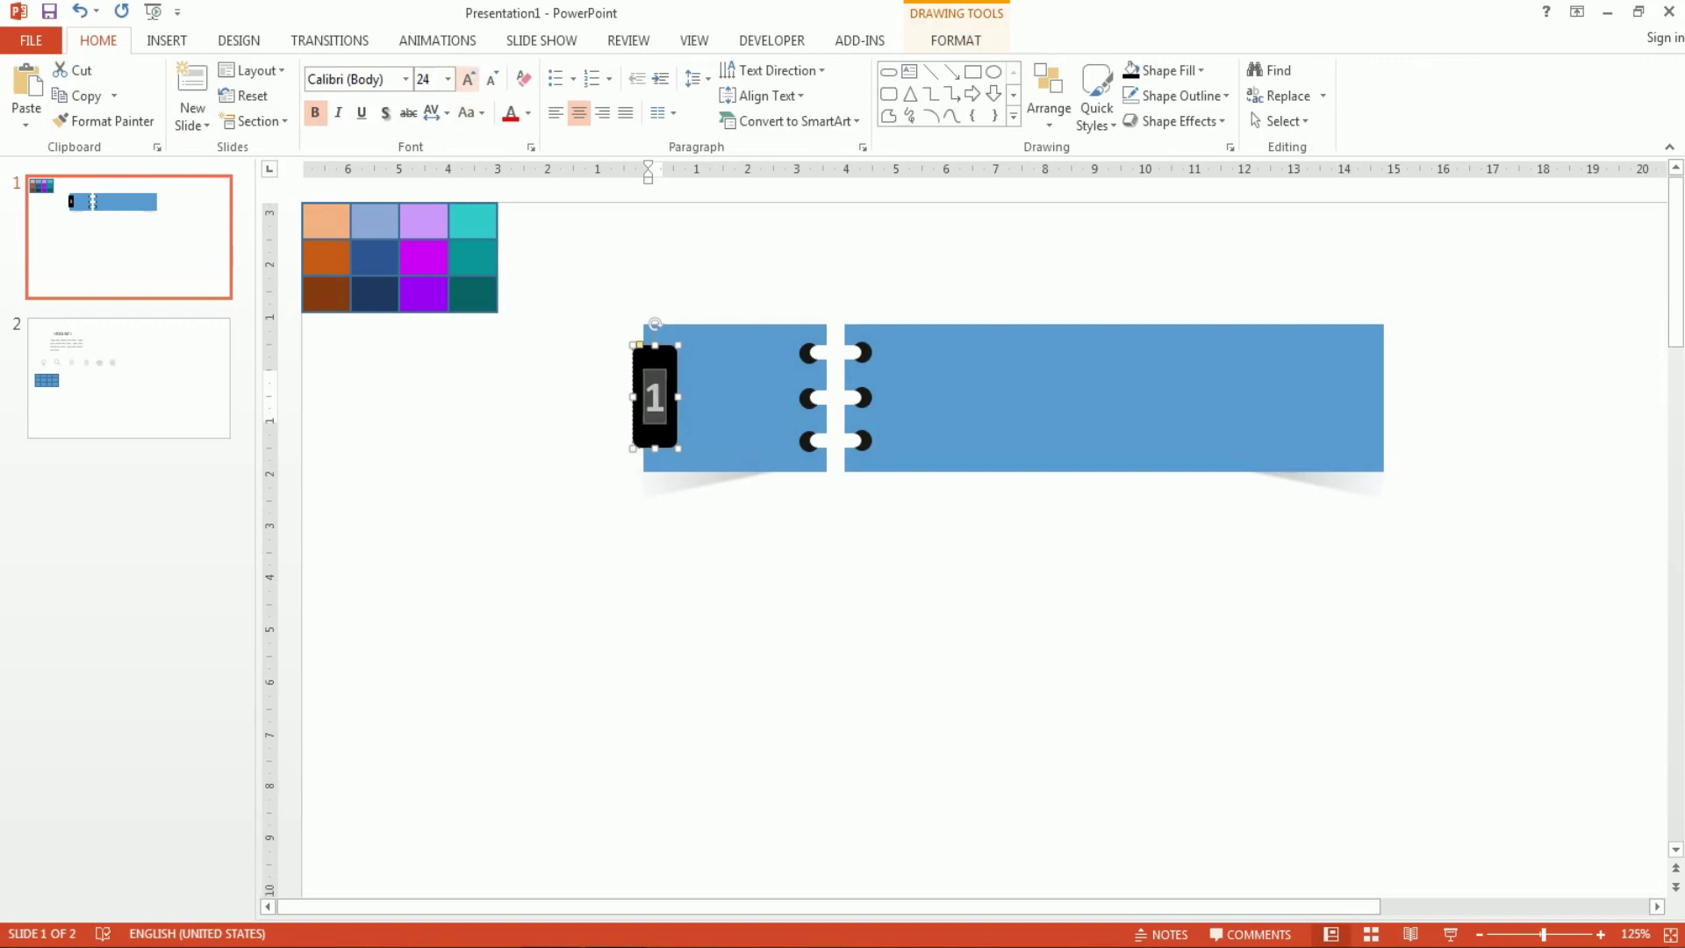
pyautogui.click(491, 79)
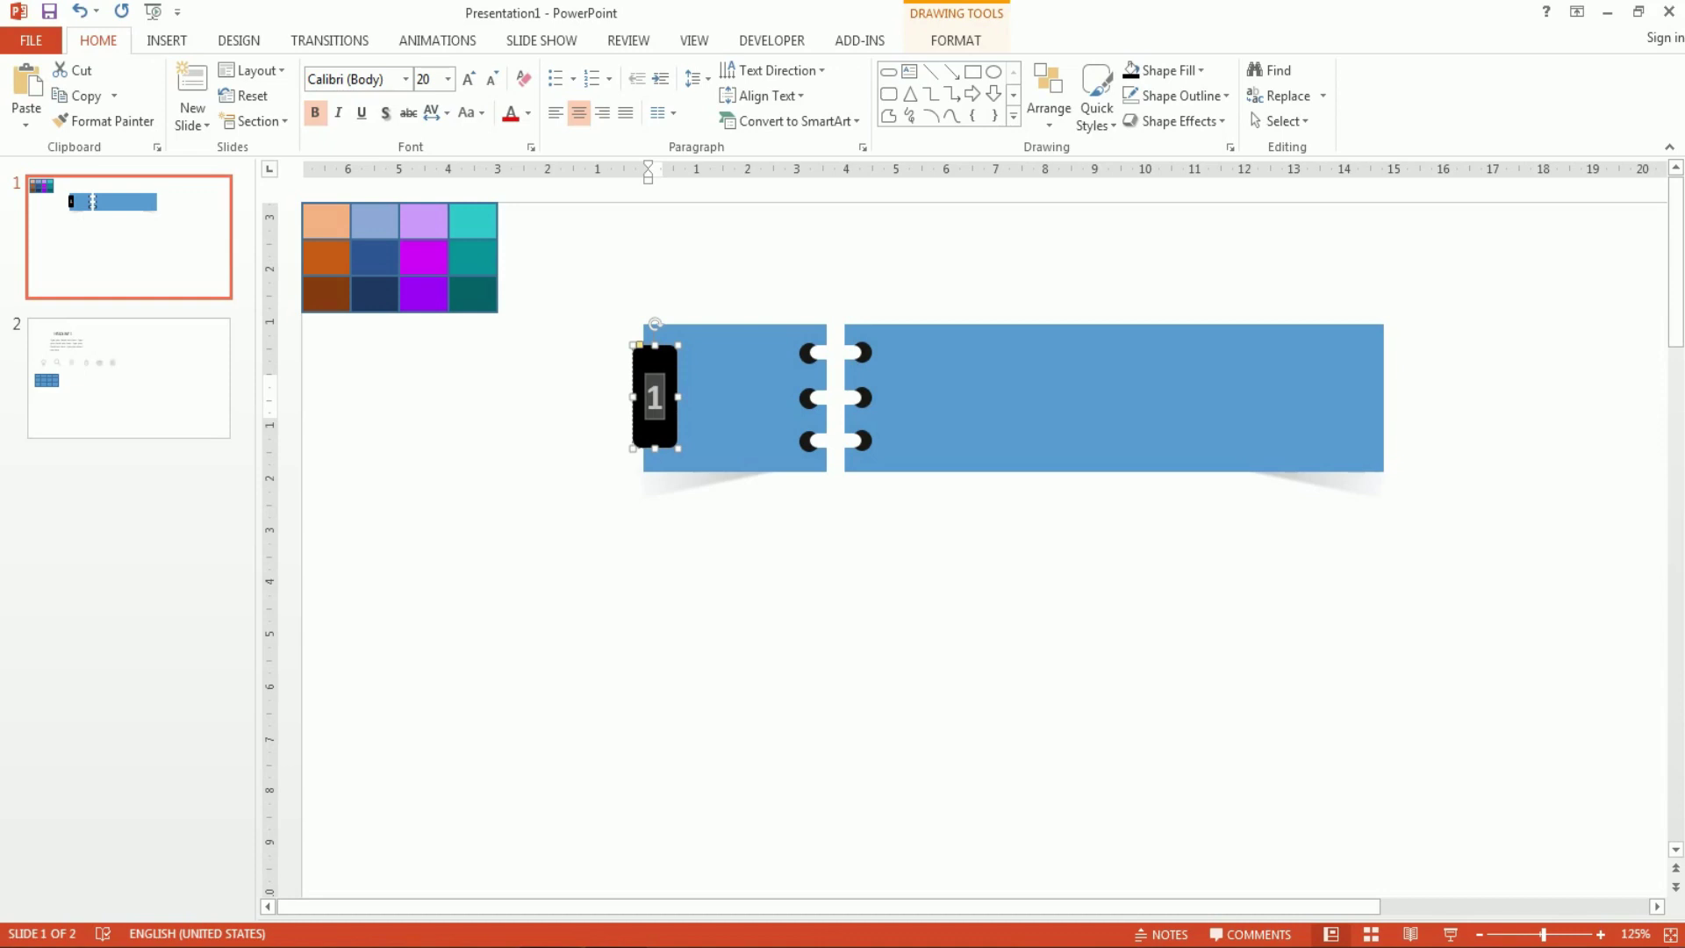
pyautogui.press('Escape')
pyautogui.press('Escape')
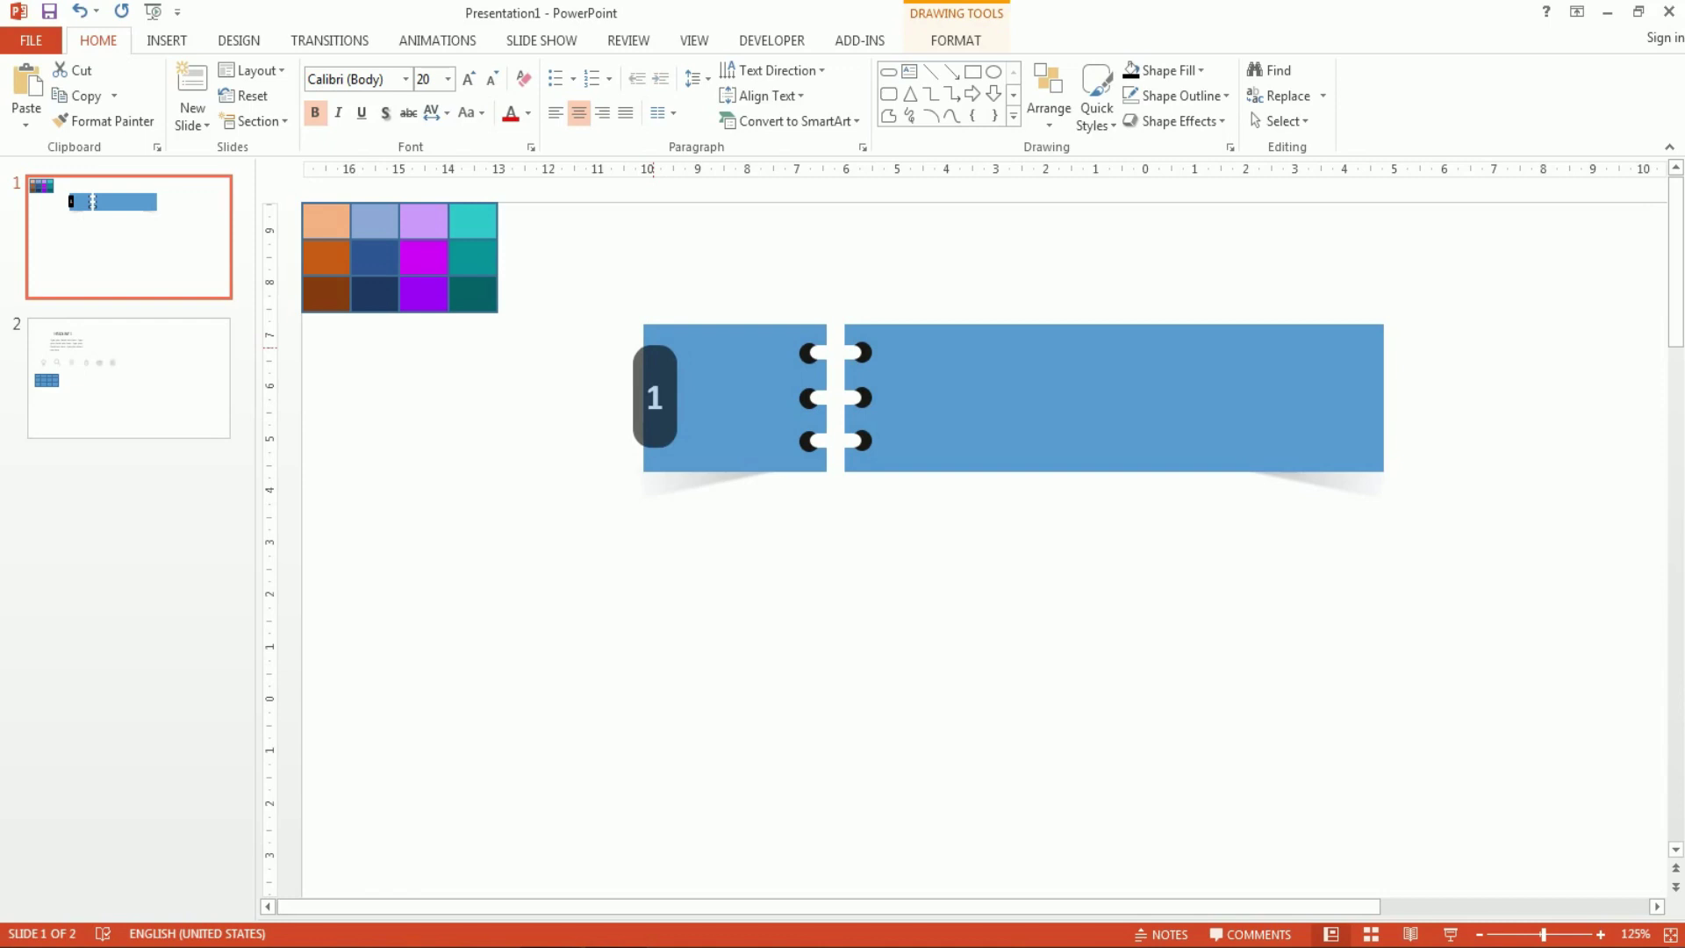
pyautogui.click(654, 353)
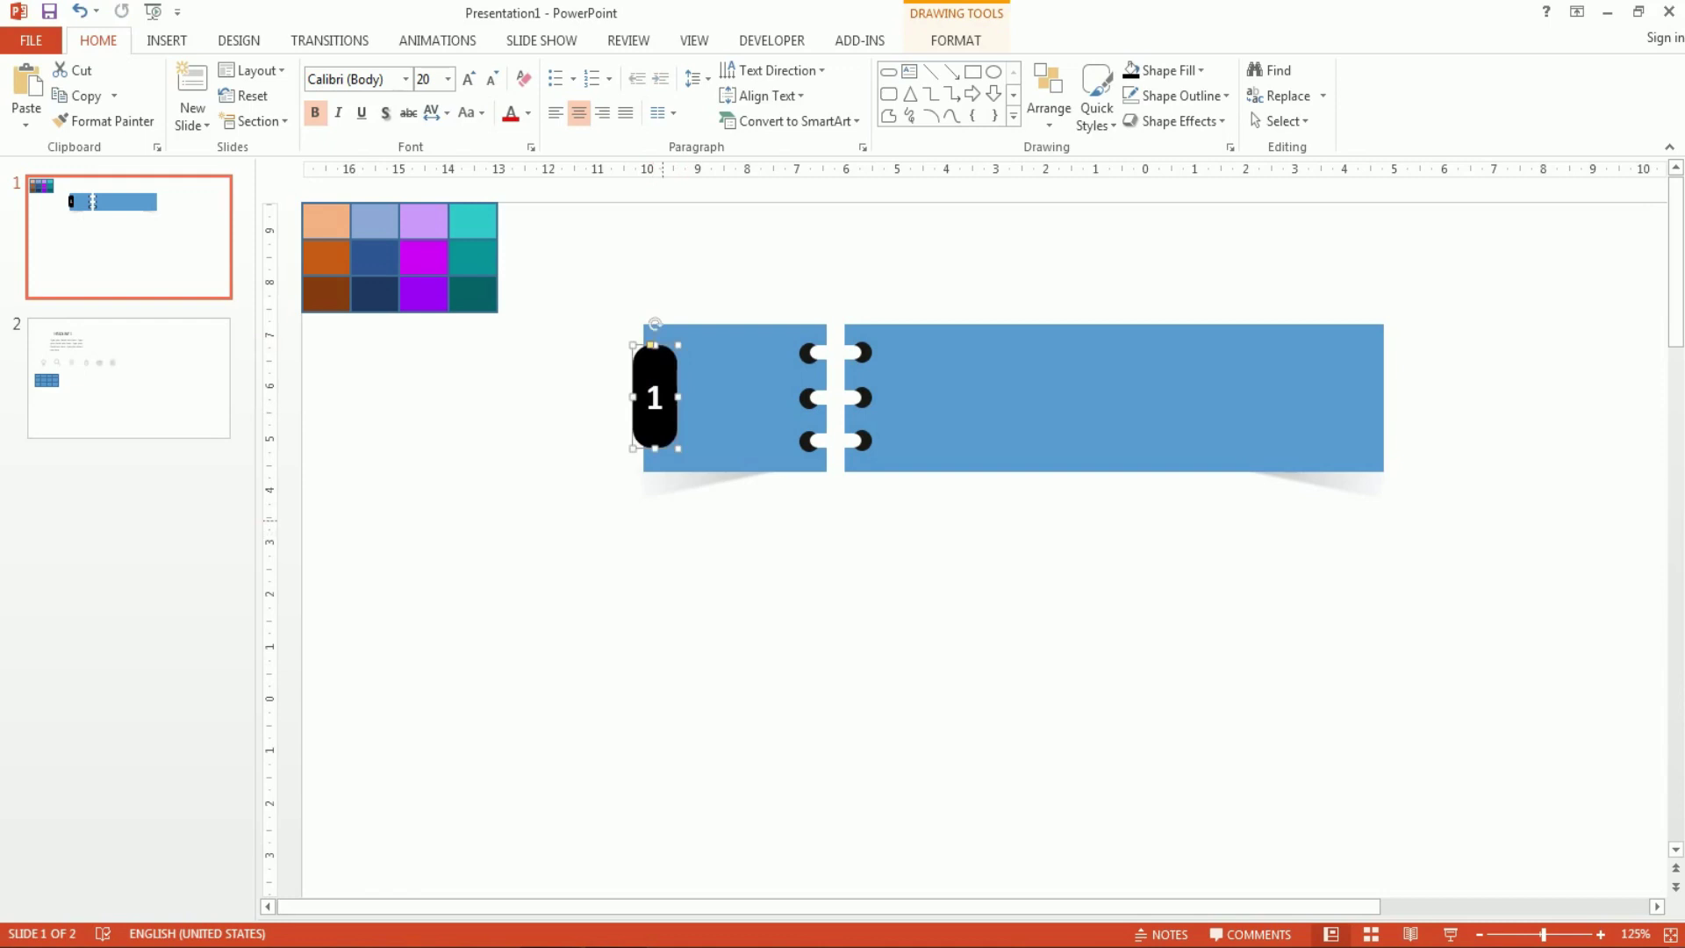
# Switch the left panel to a gradient fill with a fully opaque first stop.
pyautogui.click(740, 383)
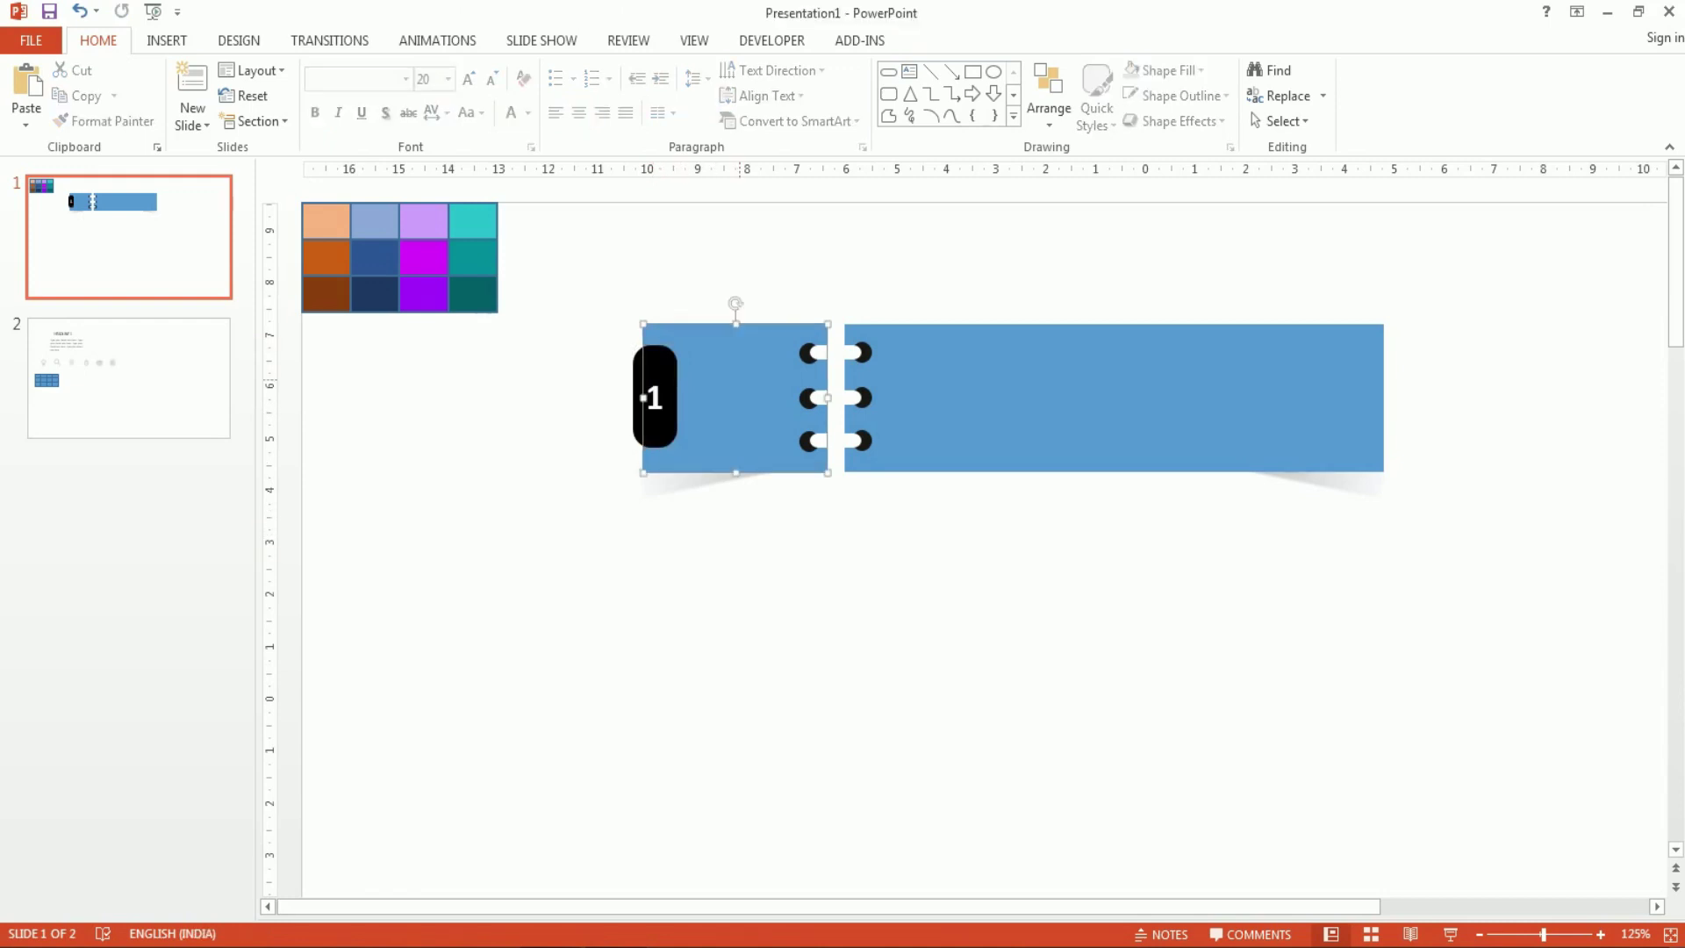
pyautogui.rightClick(740, 380)
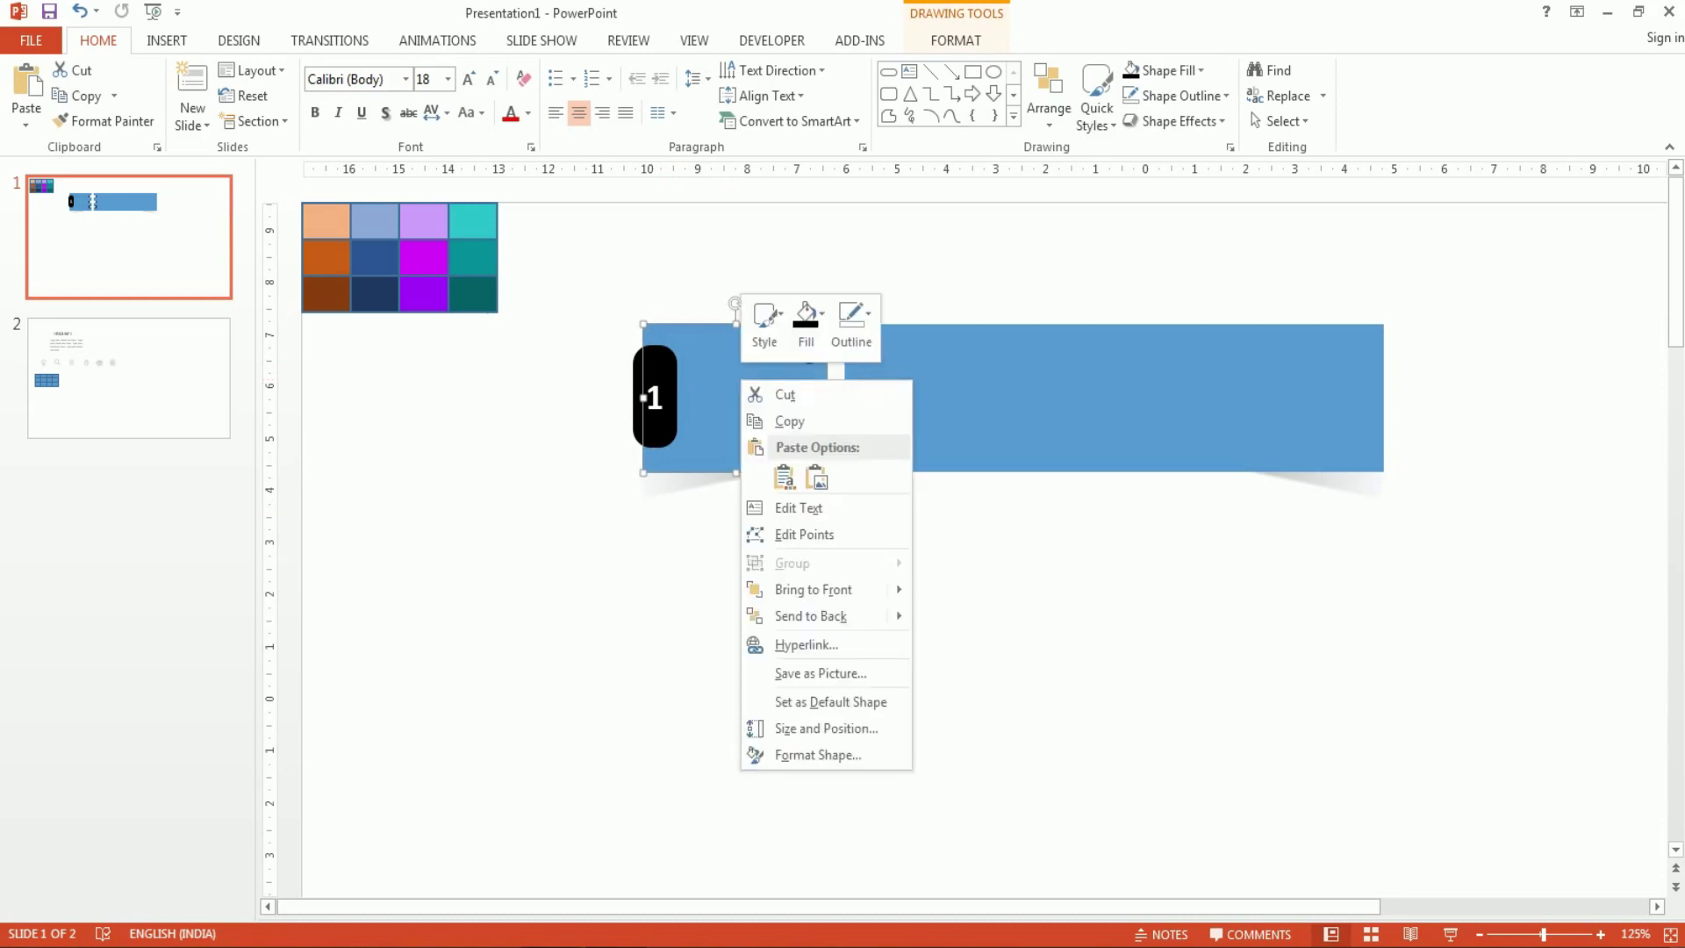
pyautogui.click(817, 755)
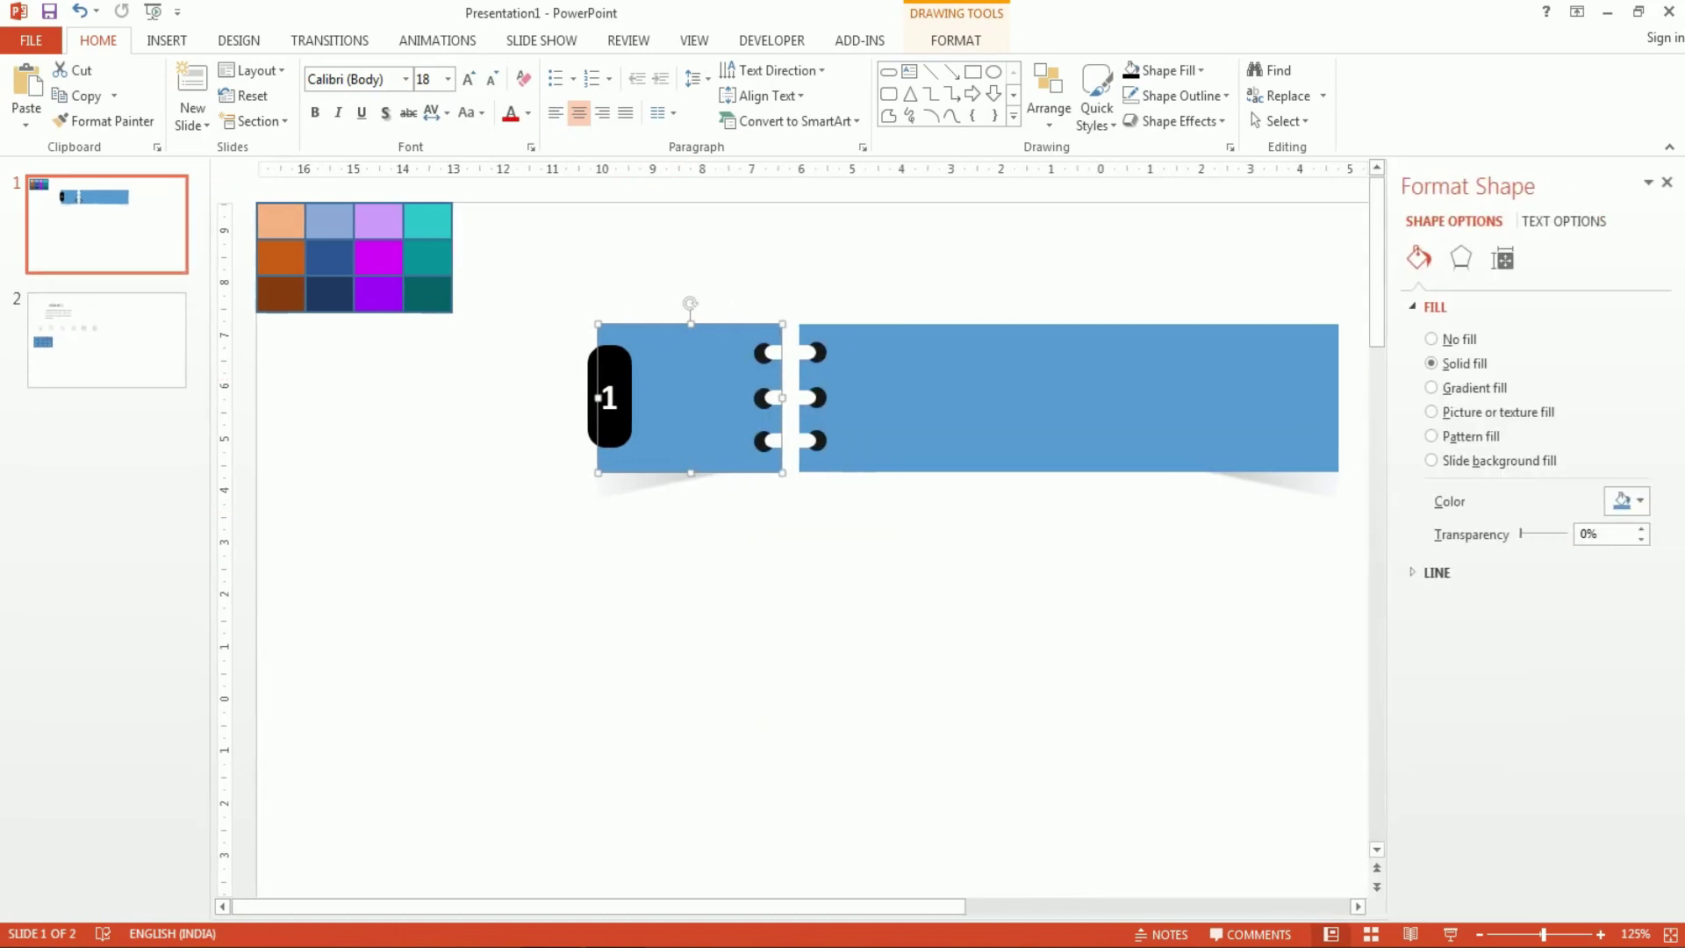
pyautogui.click(1430, 387)
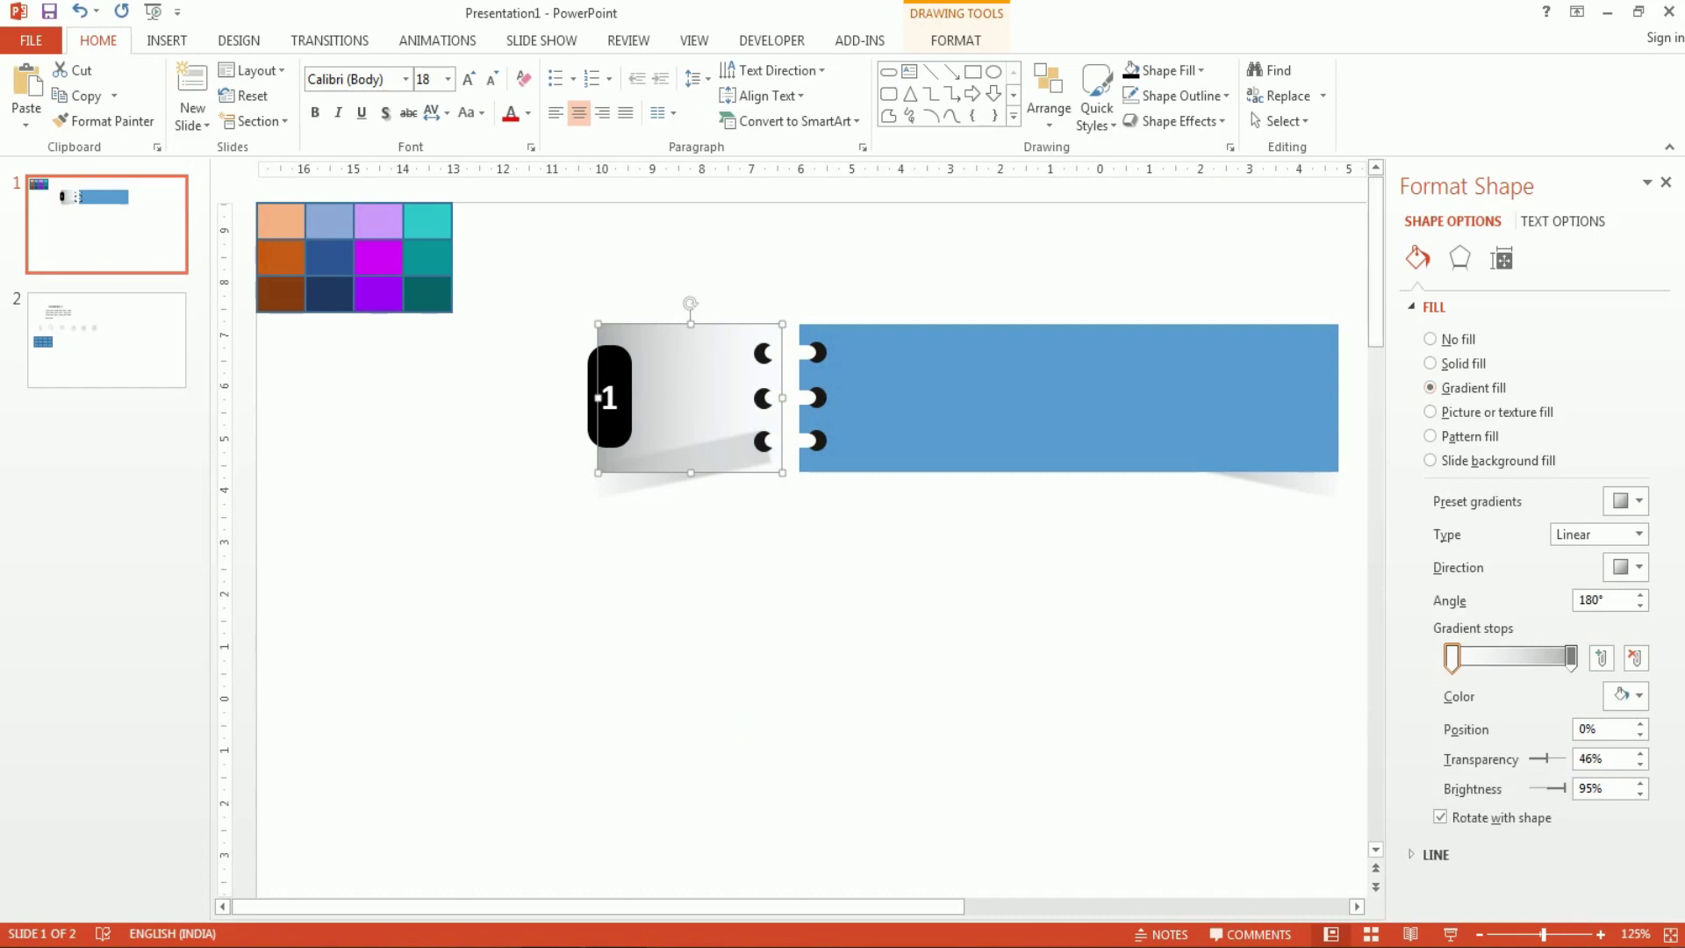
pyautogui.moveTo(1545, 759); pyautogui.dragTo(1530, 759)
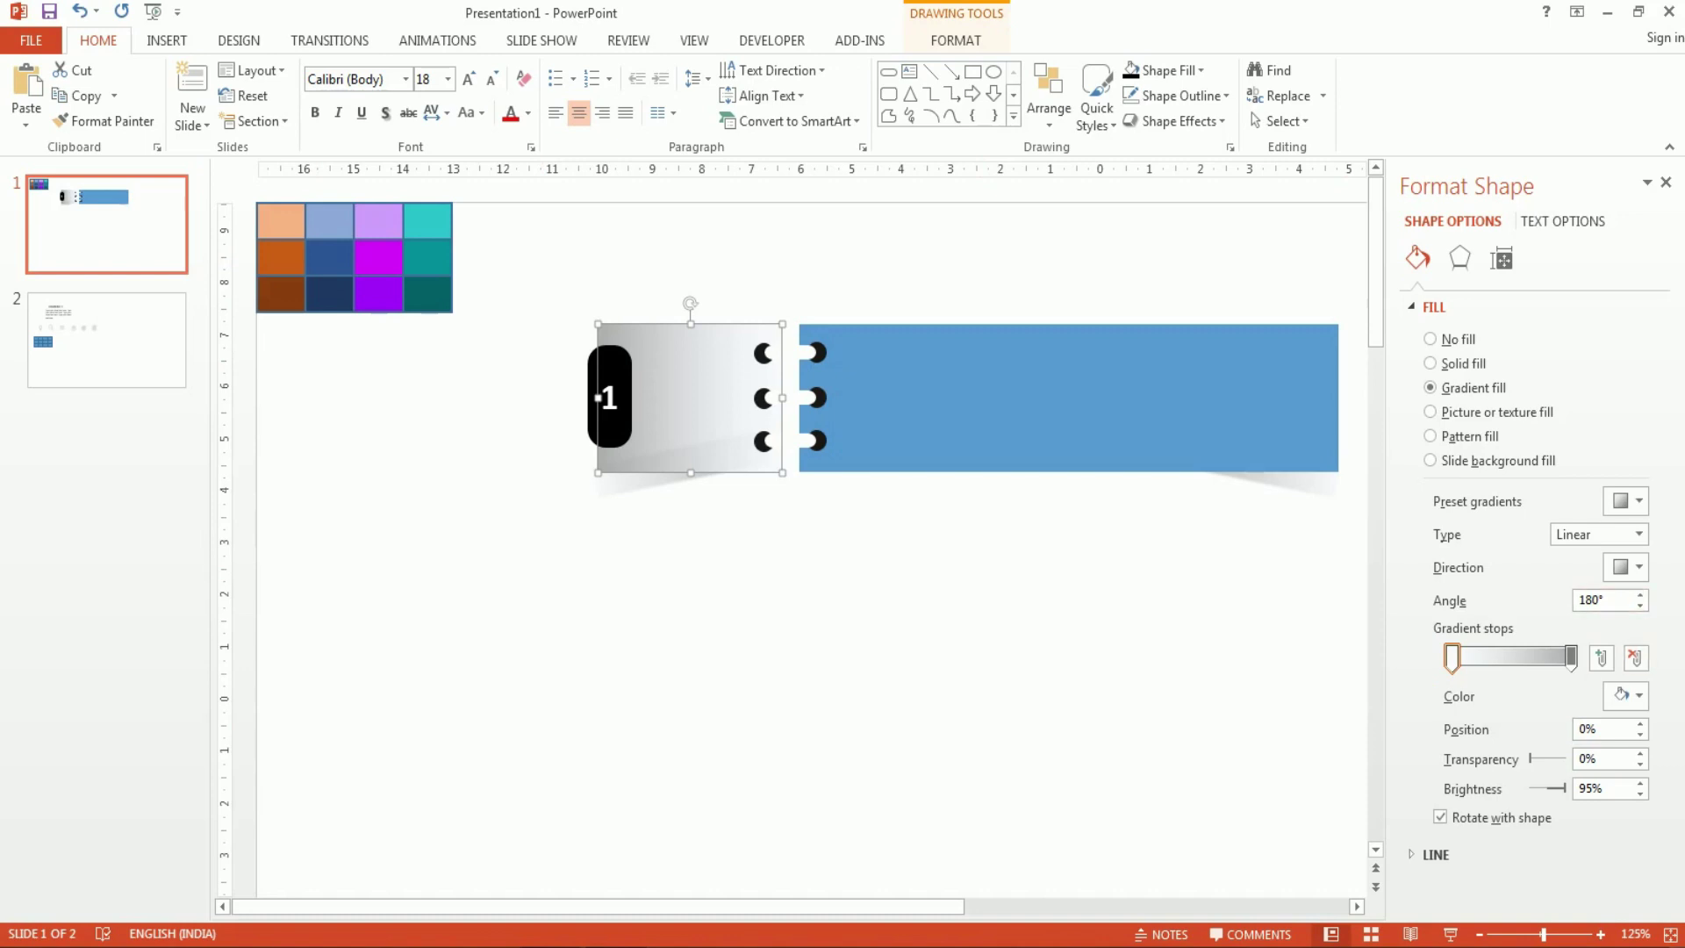
# Eyedrop peach and dark orange onto the two gradient stops and reposition the dark stop.
pyautogui.click(1629, 696)
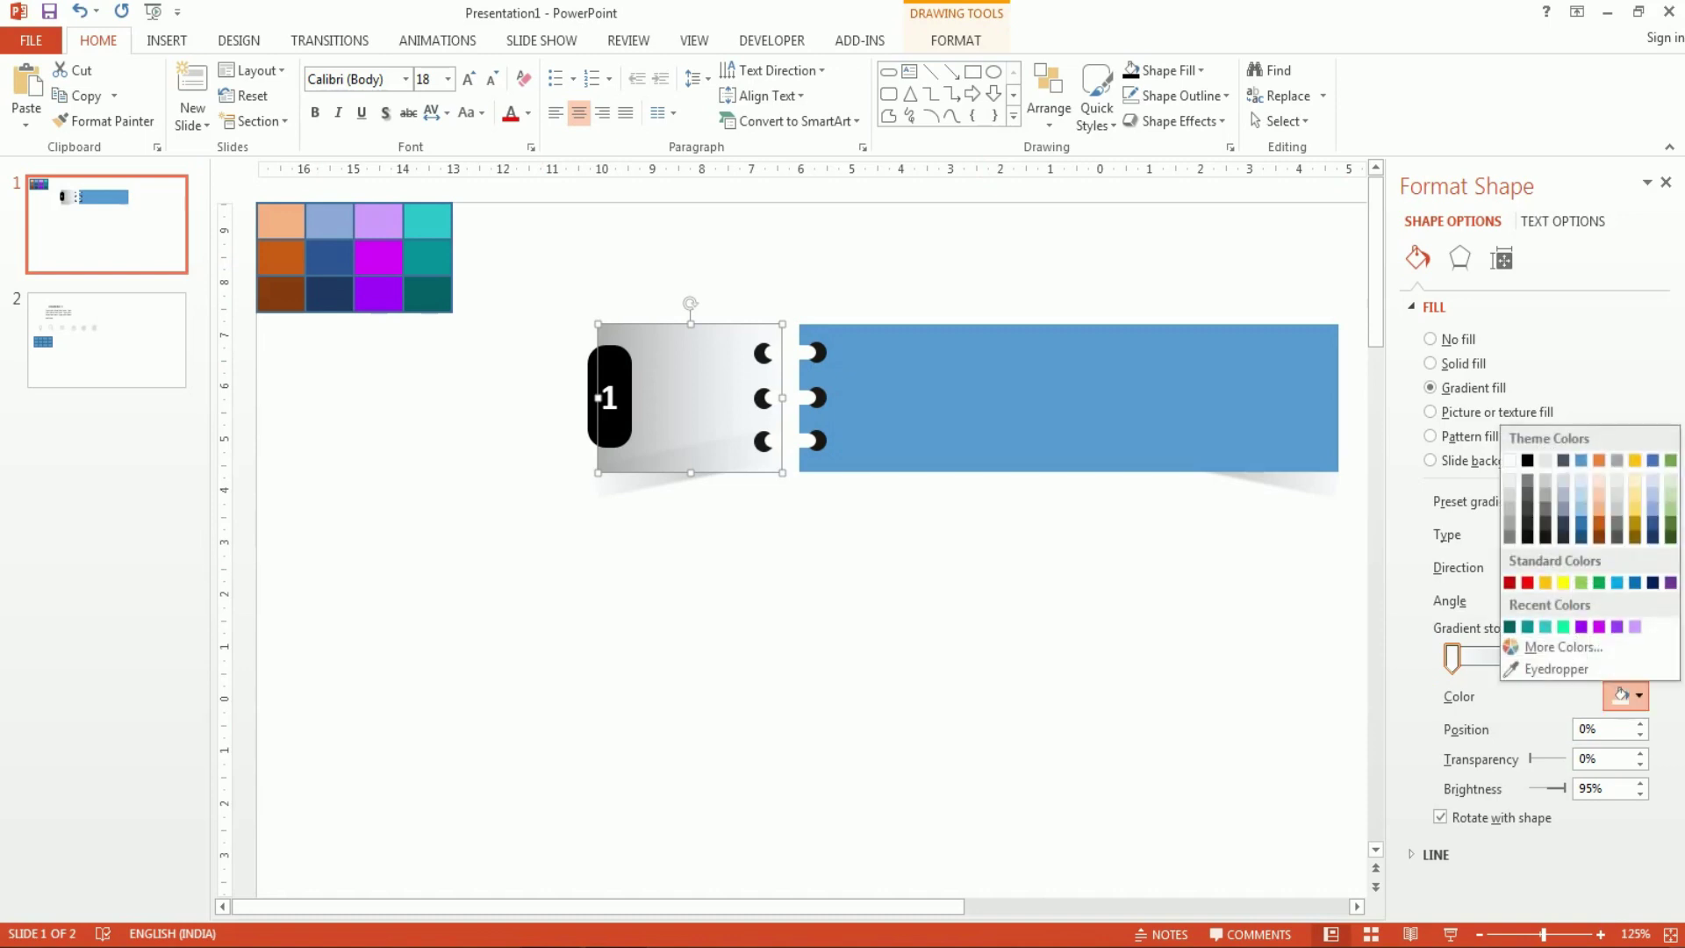
pyautogui.click(1556, 669)
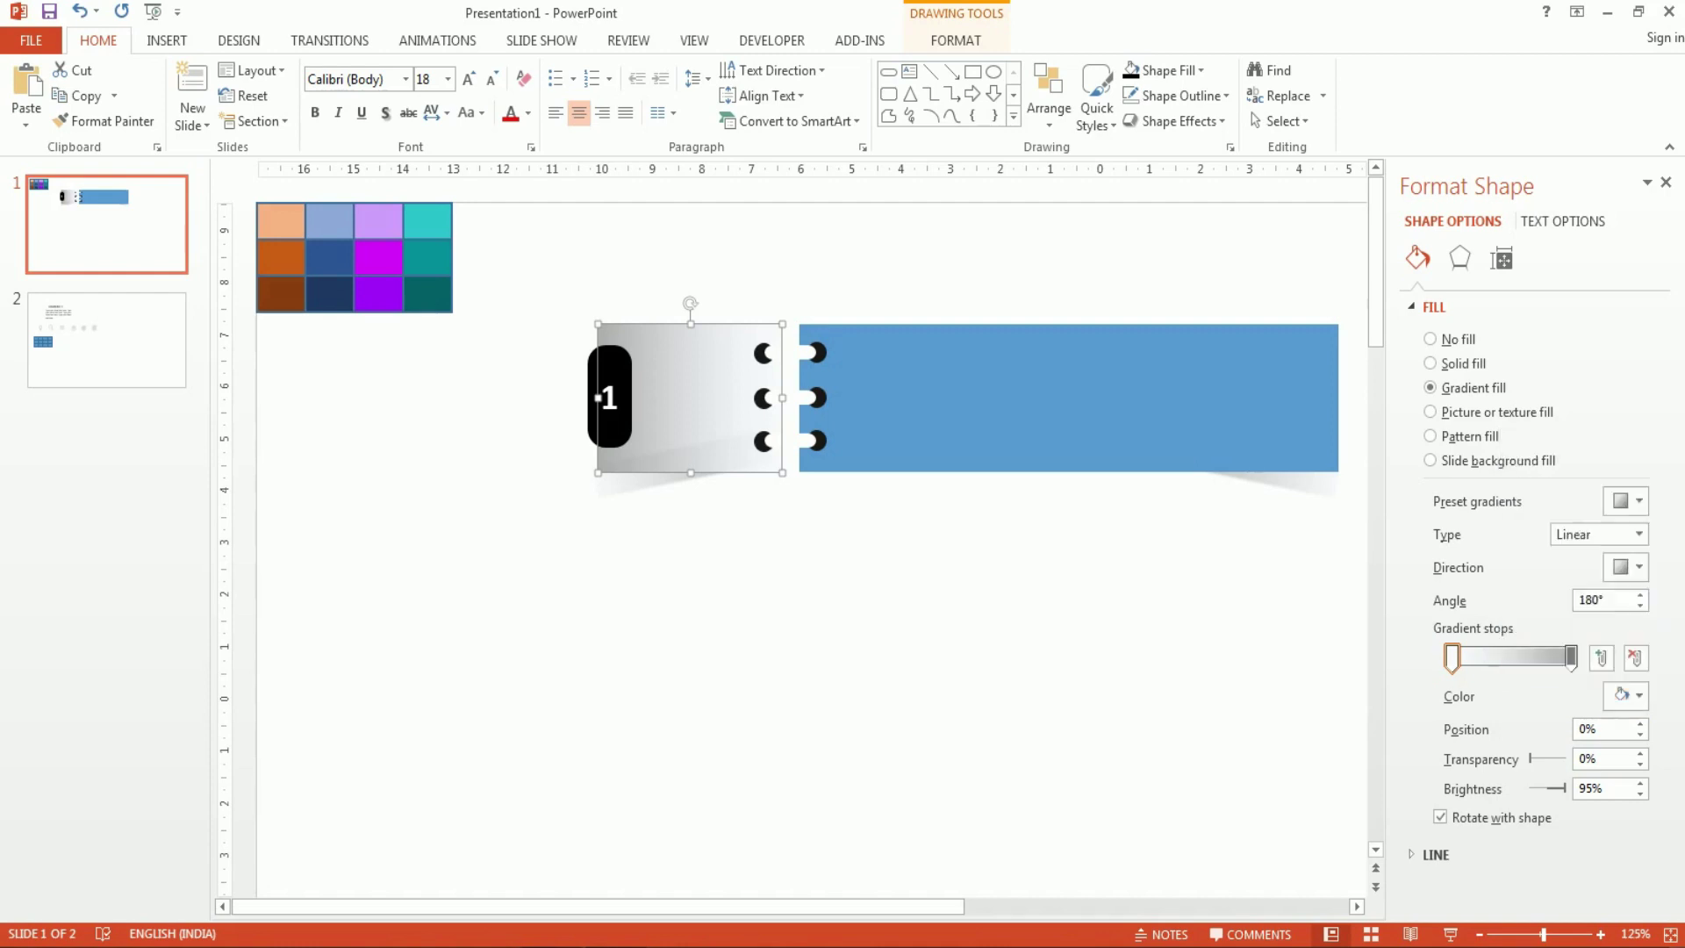
pyautogui.click(282, 217)
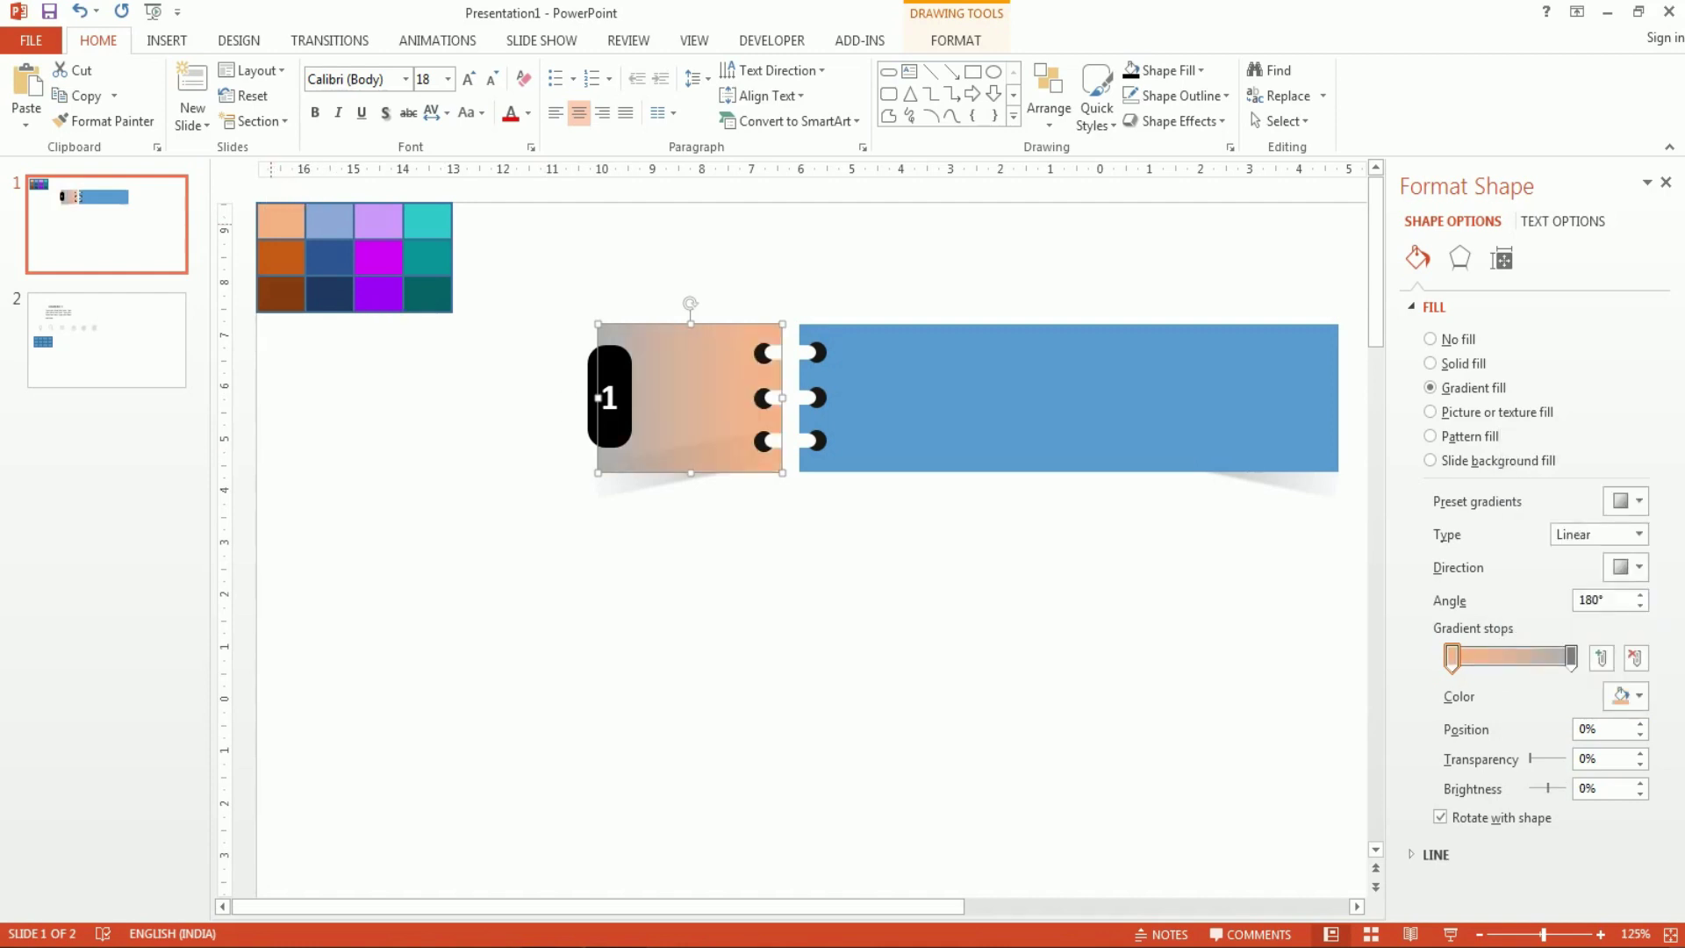
pyautogui.click(1571, 656)
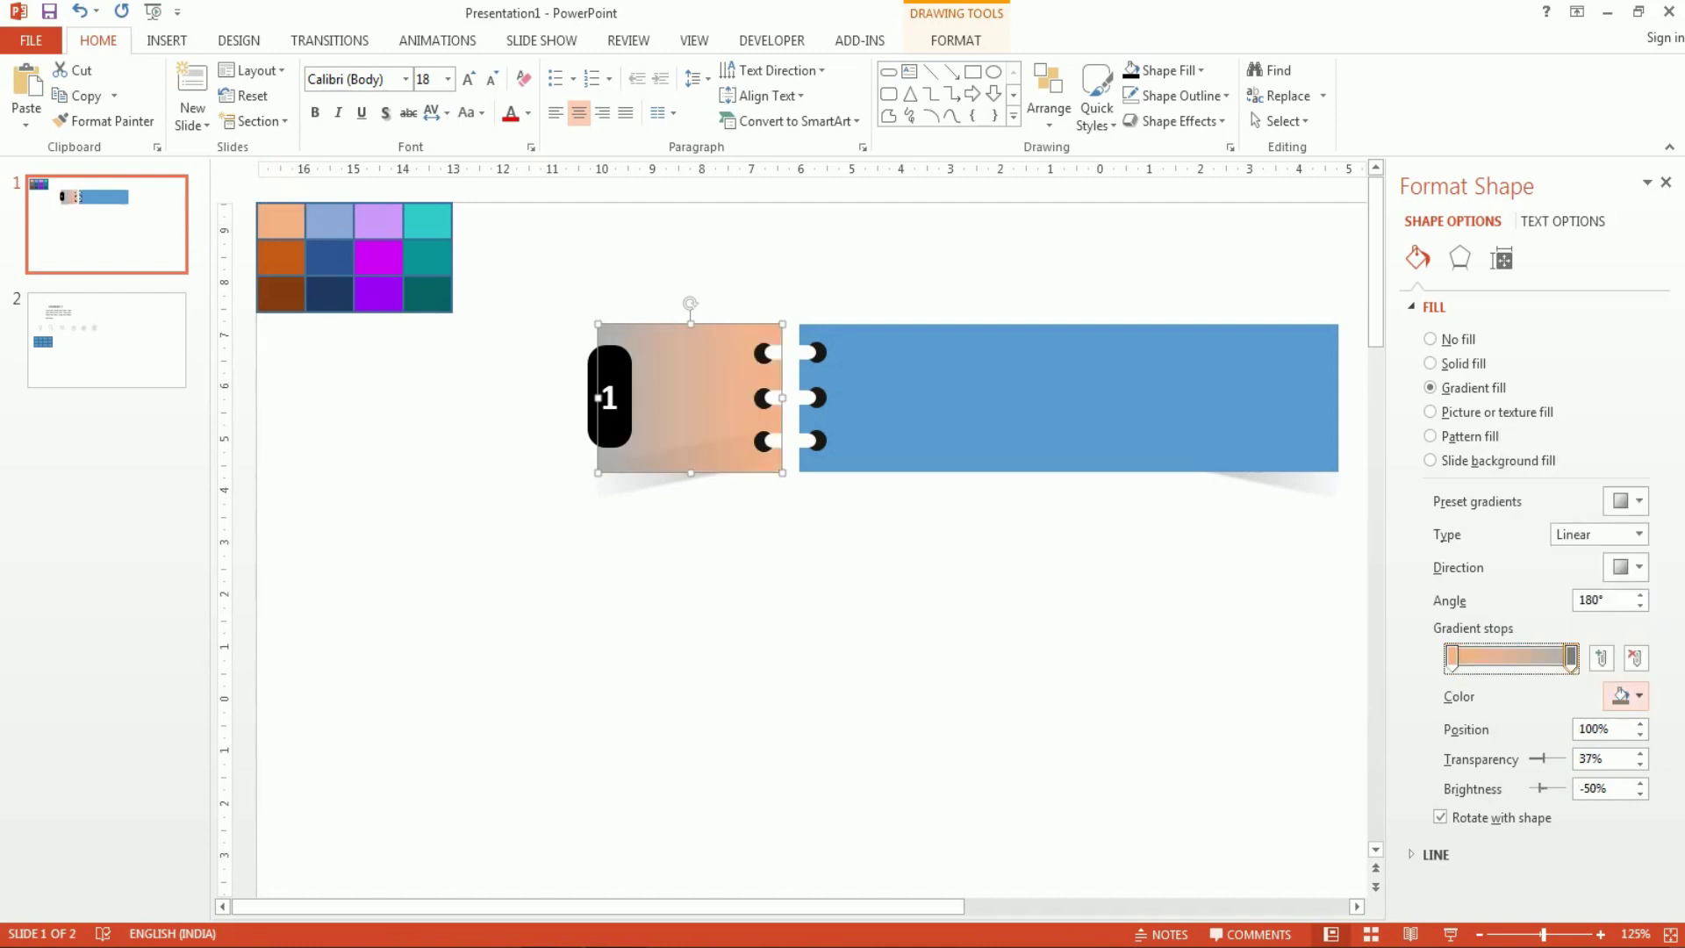
pyautogui.click(1629, 696)
pyautogui.click(1544, 667)
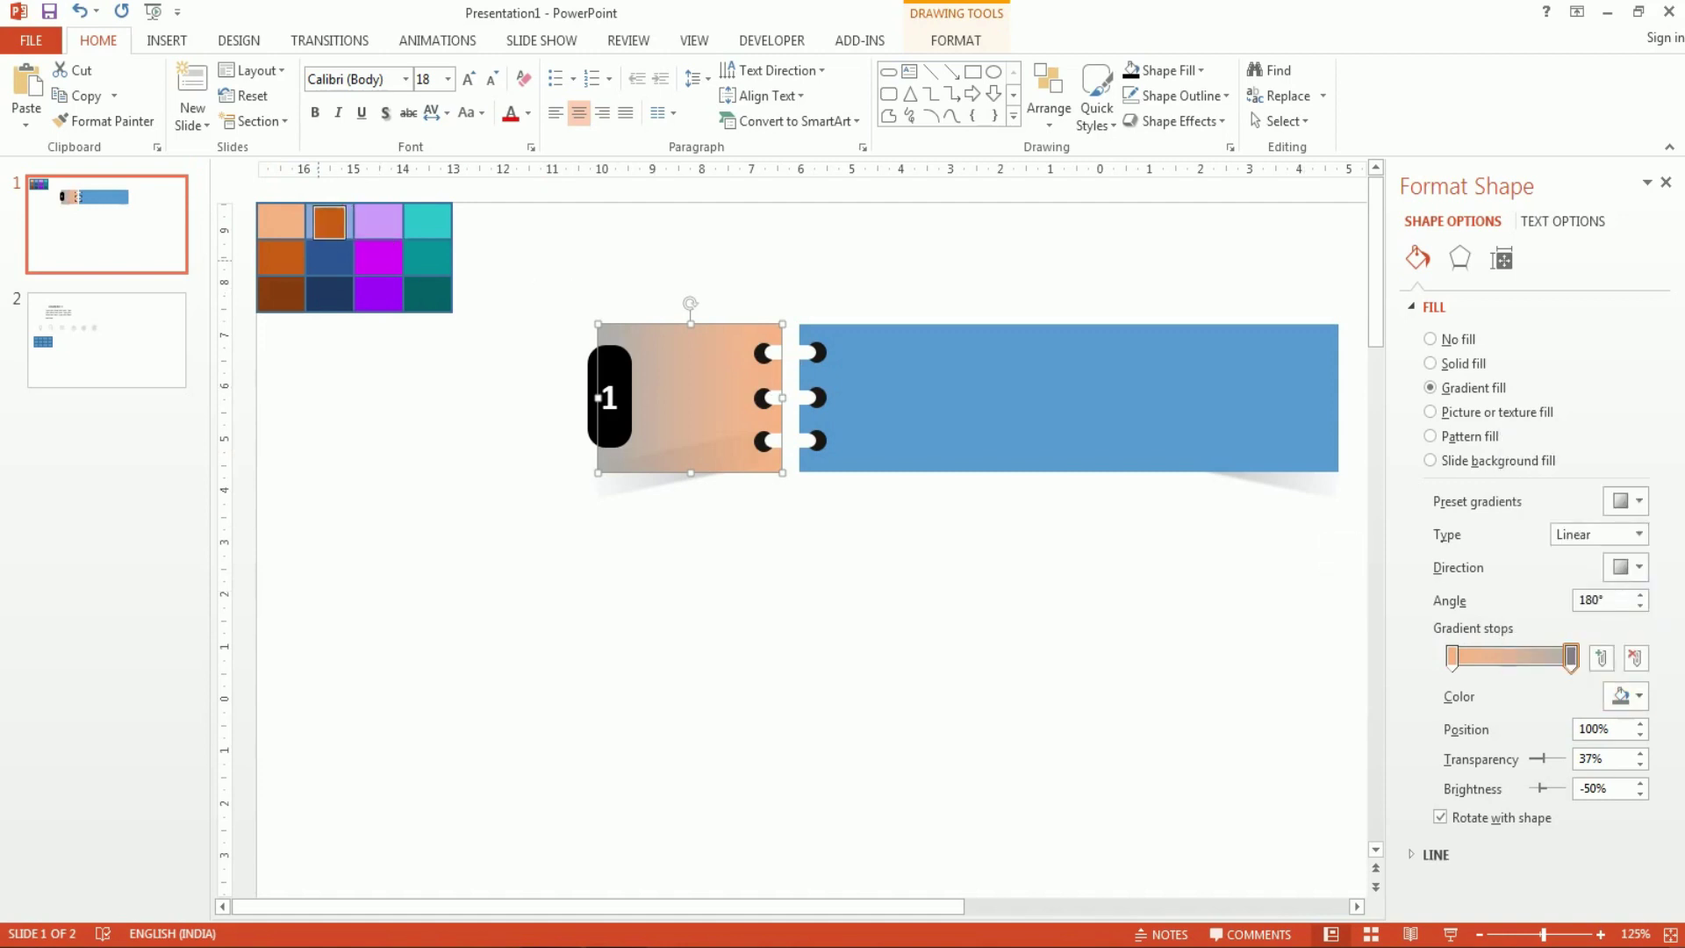
pyautogui.click(281, 257)
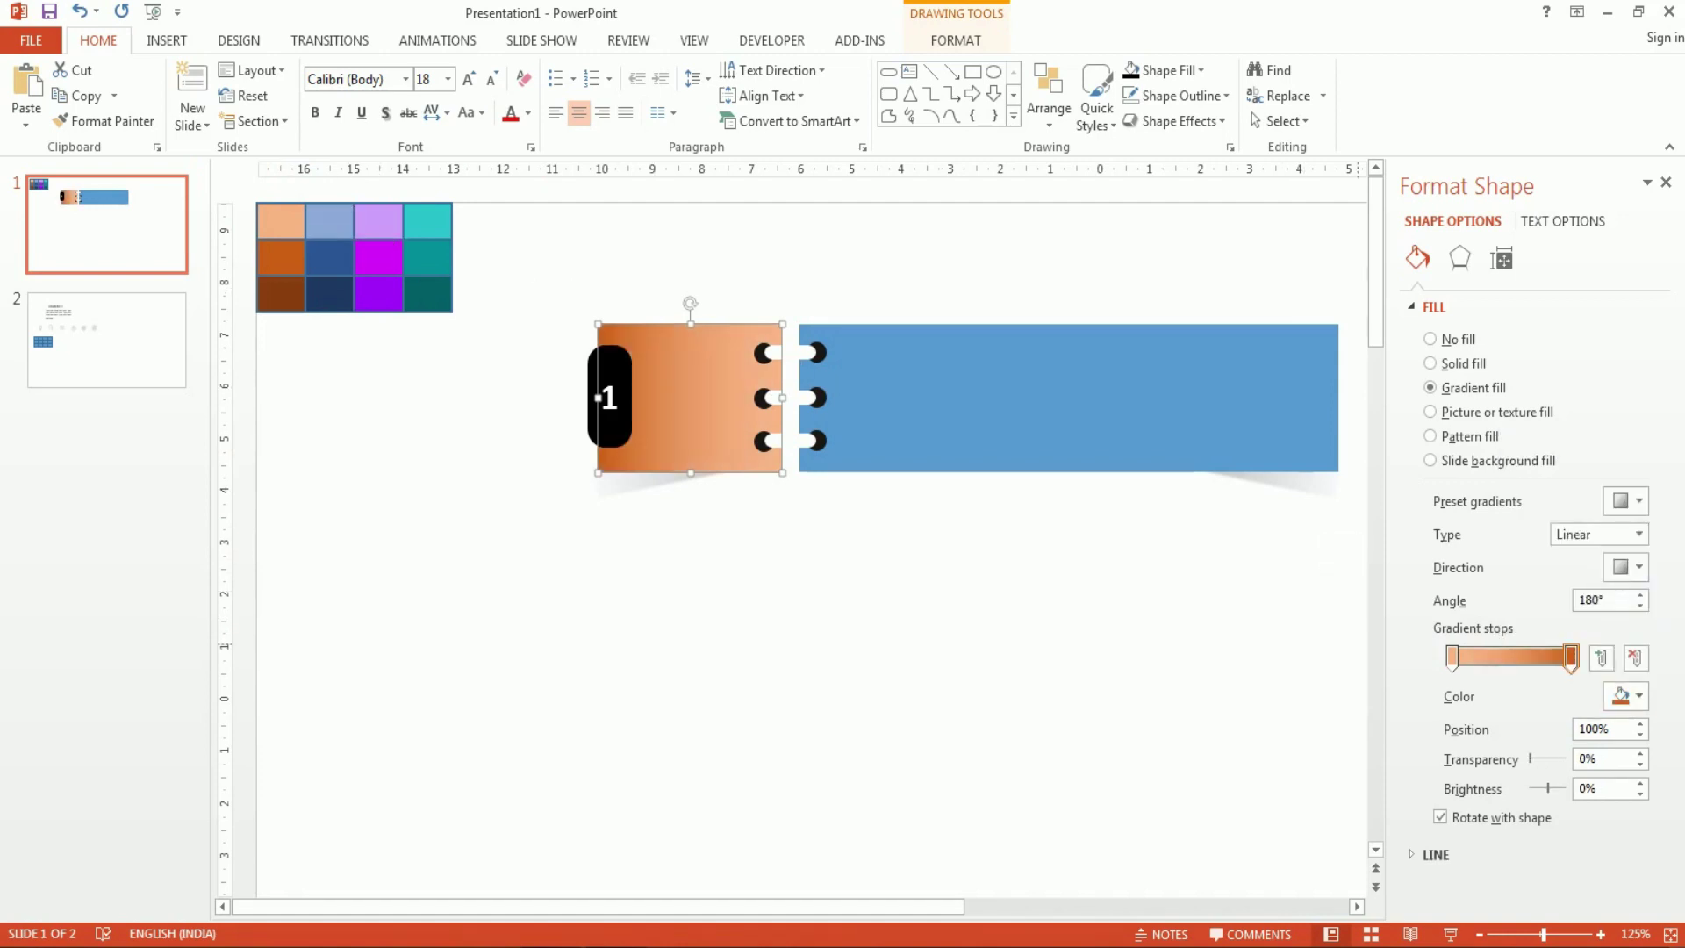
pyautogui.moveTo(1571, 656); pyautogui.dragTo(1452, 656)
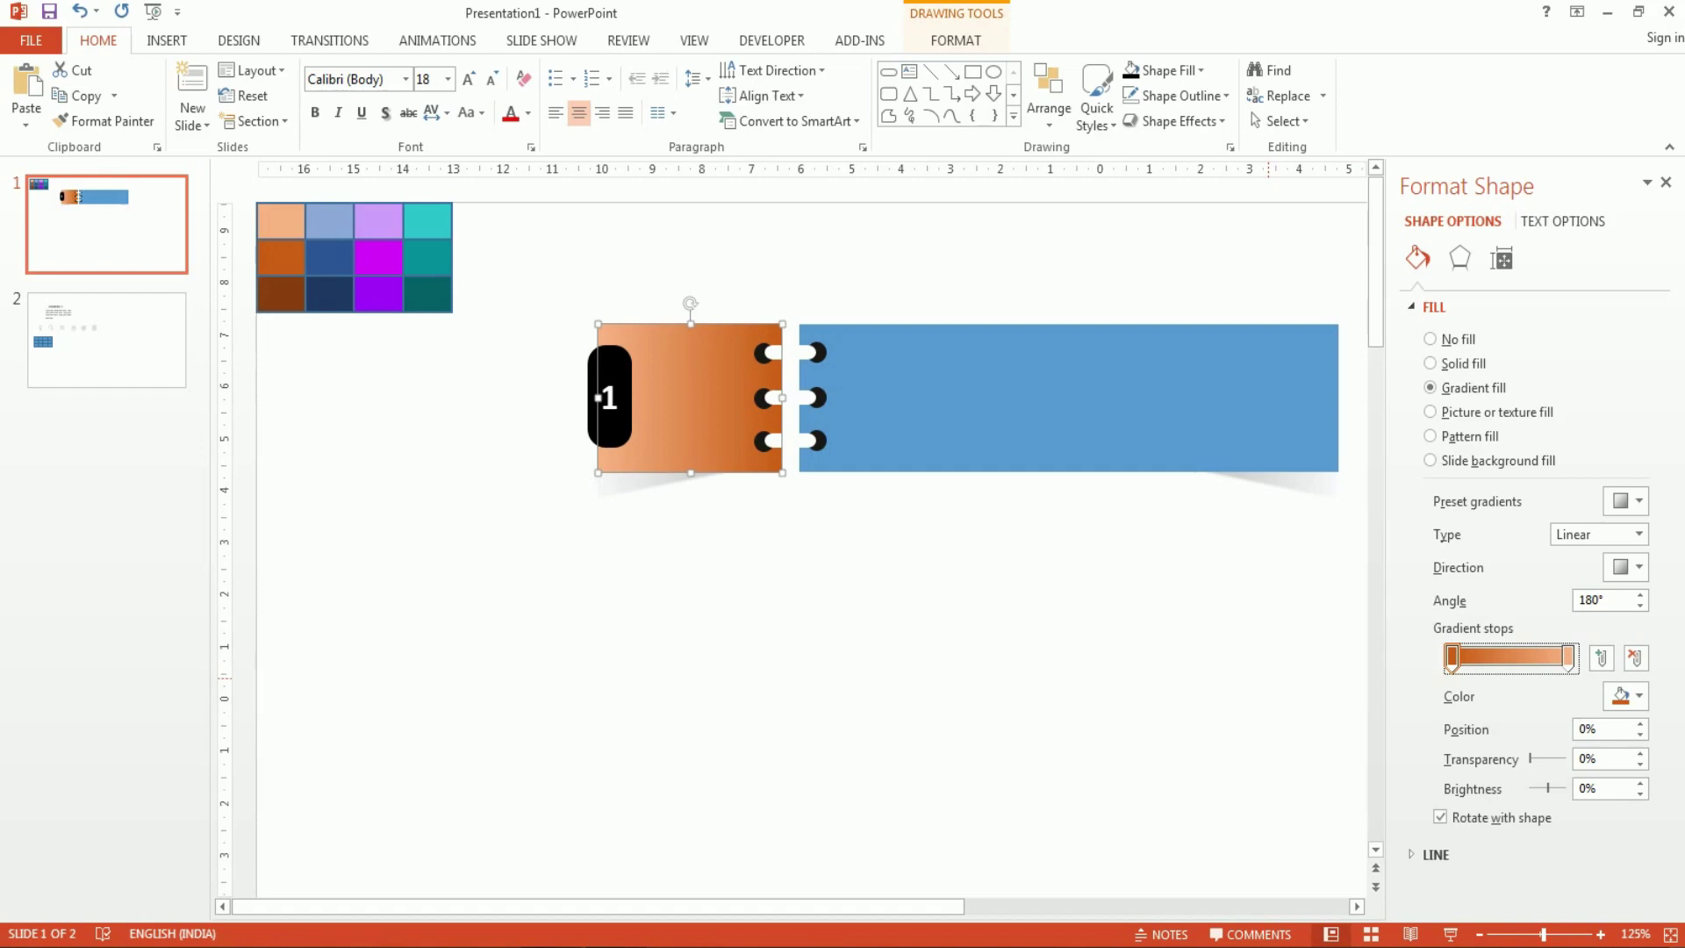
# Eyedrop the dark brown swatch onto the long banner, close Format Shape, and go to slide 2.
pyautogui.click(1214, 411)
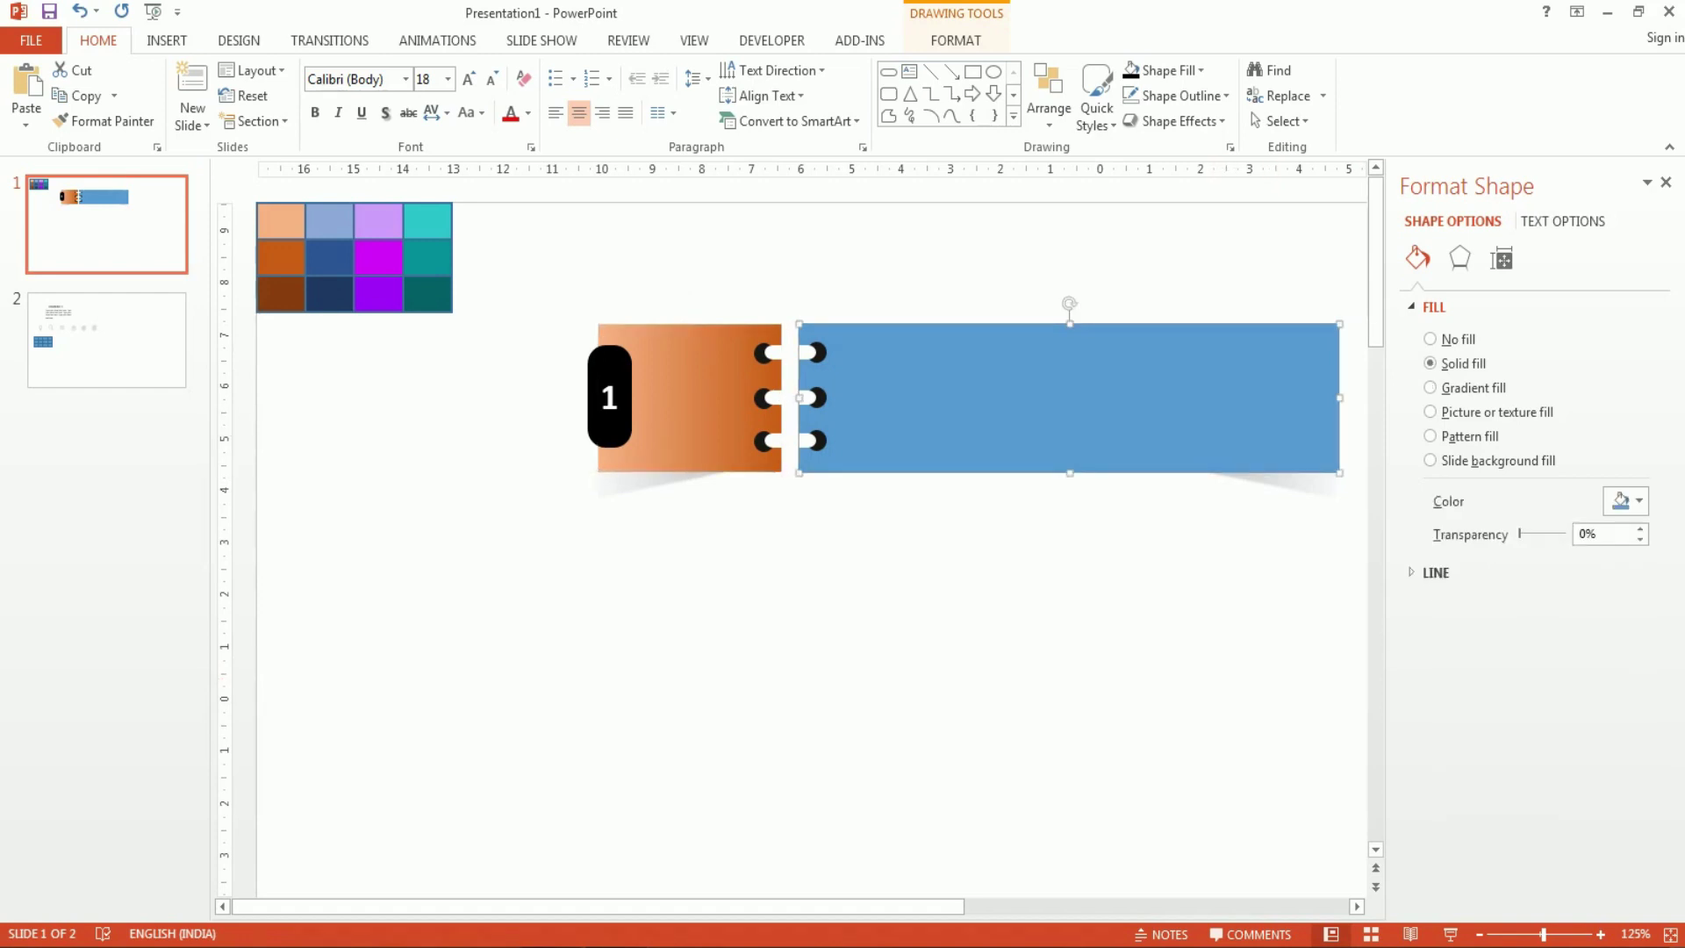
pyautogui.click(1627, 501)
pyautogui.click(1550, 761)
pyautogui.click(1626, 502)
pyautogui.click(1550, 760)
pyautogui.click(290, 285)
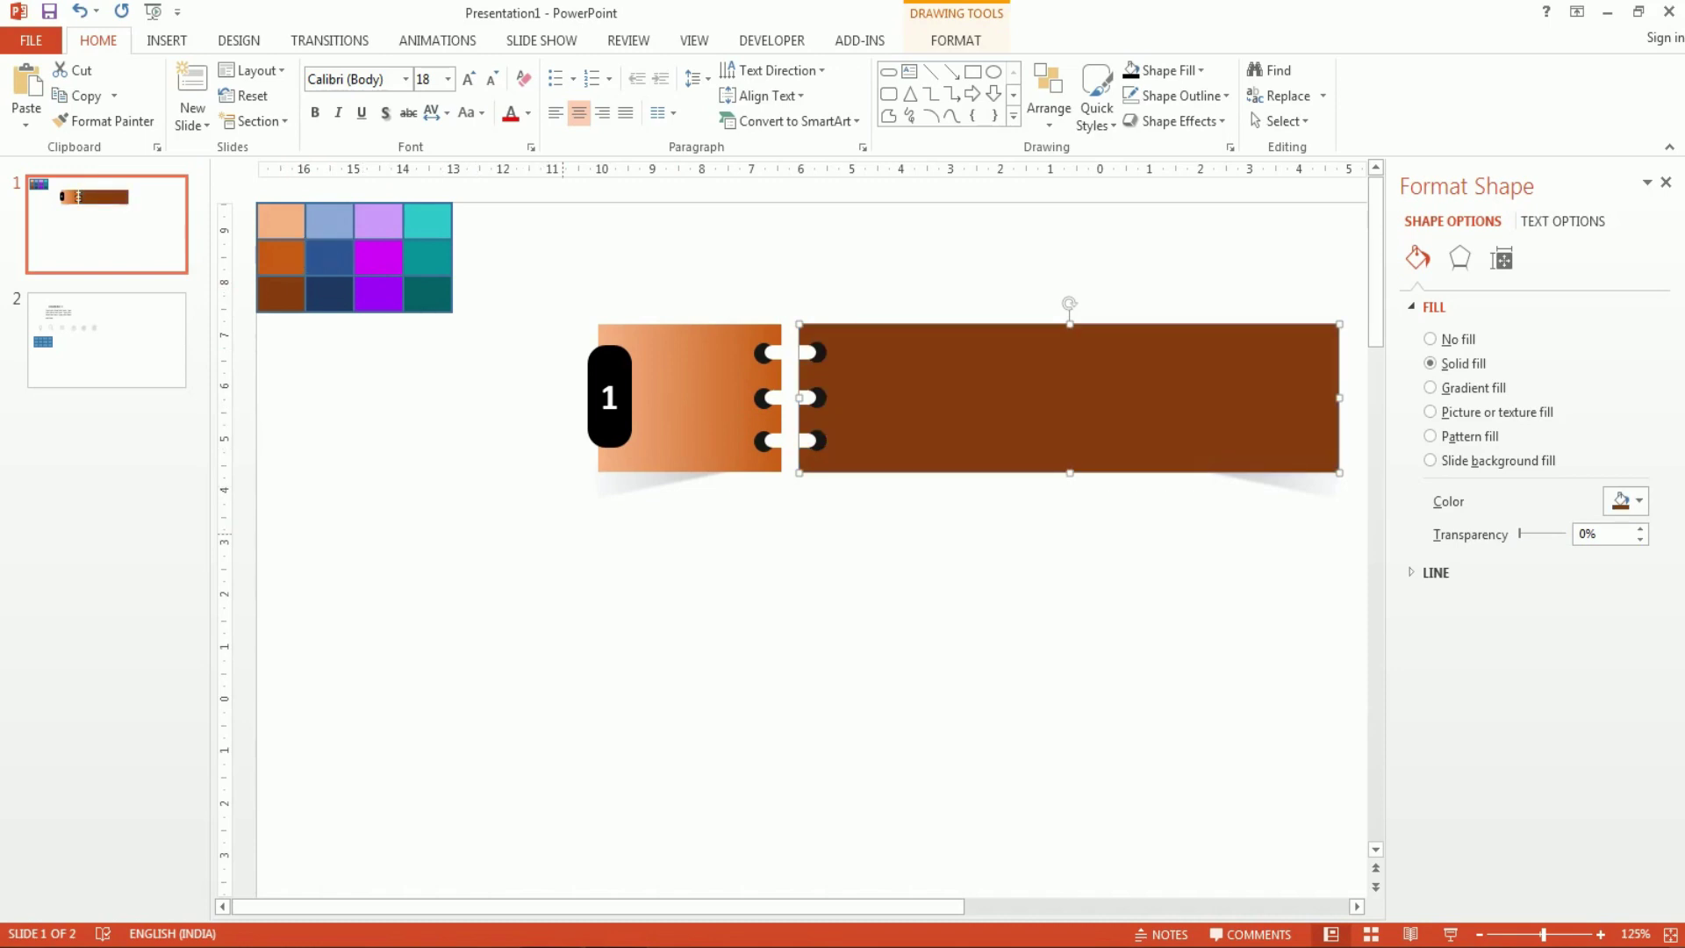
pyautogui.click(1666, 182)
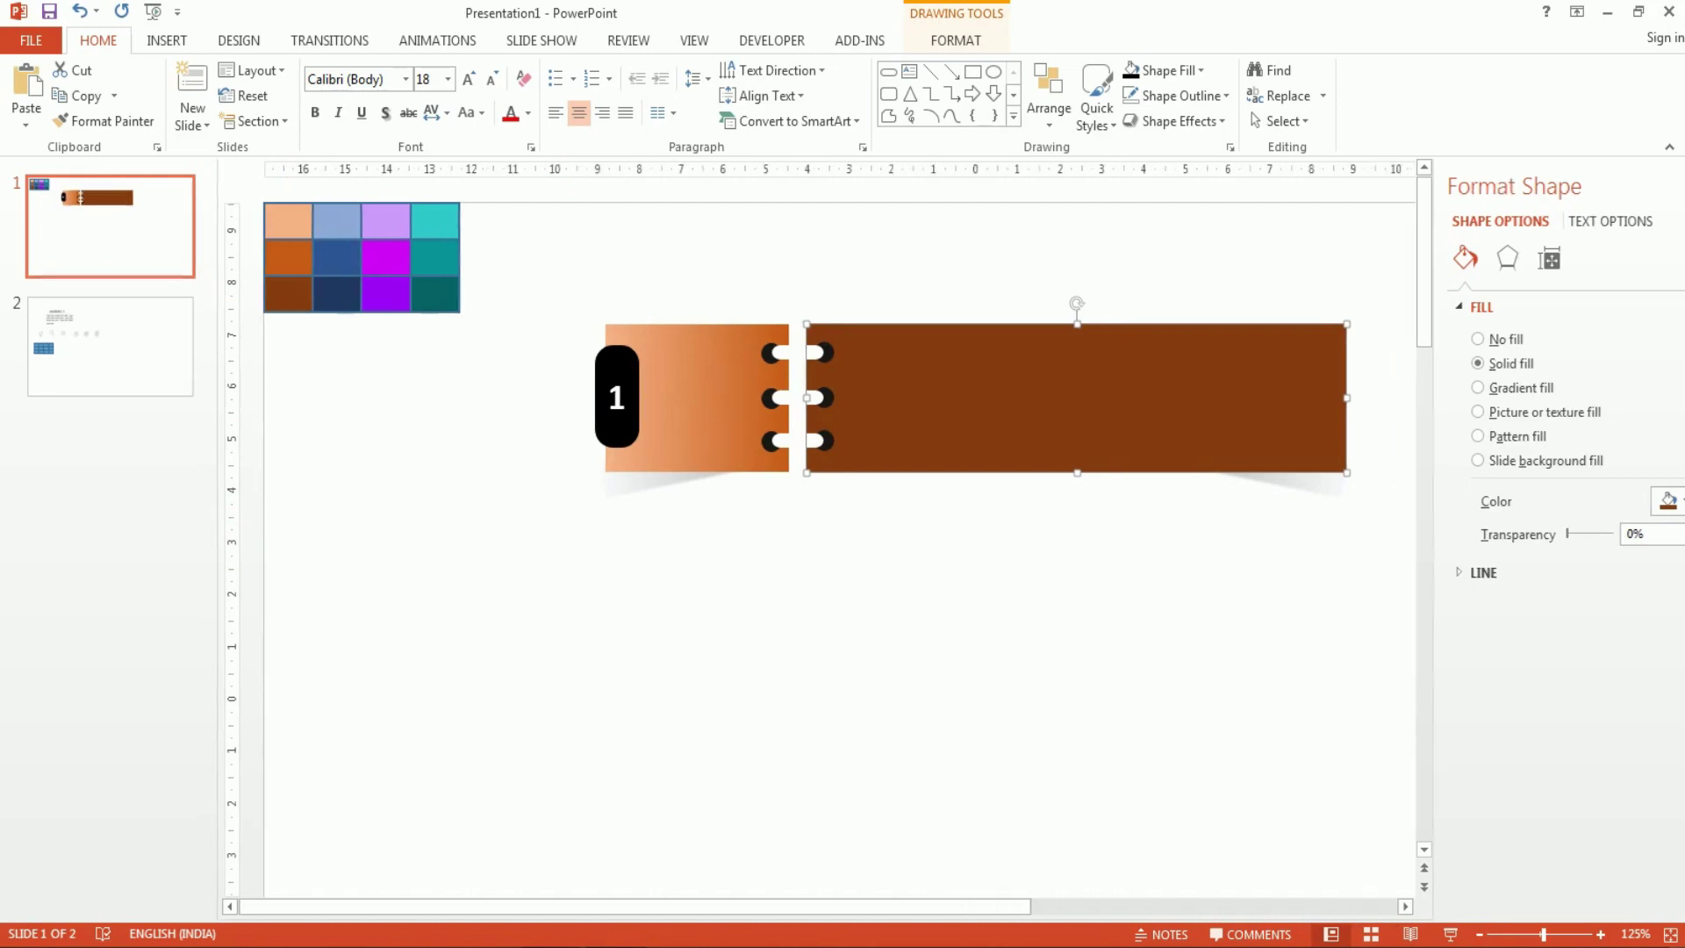
pyautogui.click(129, 377)
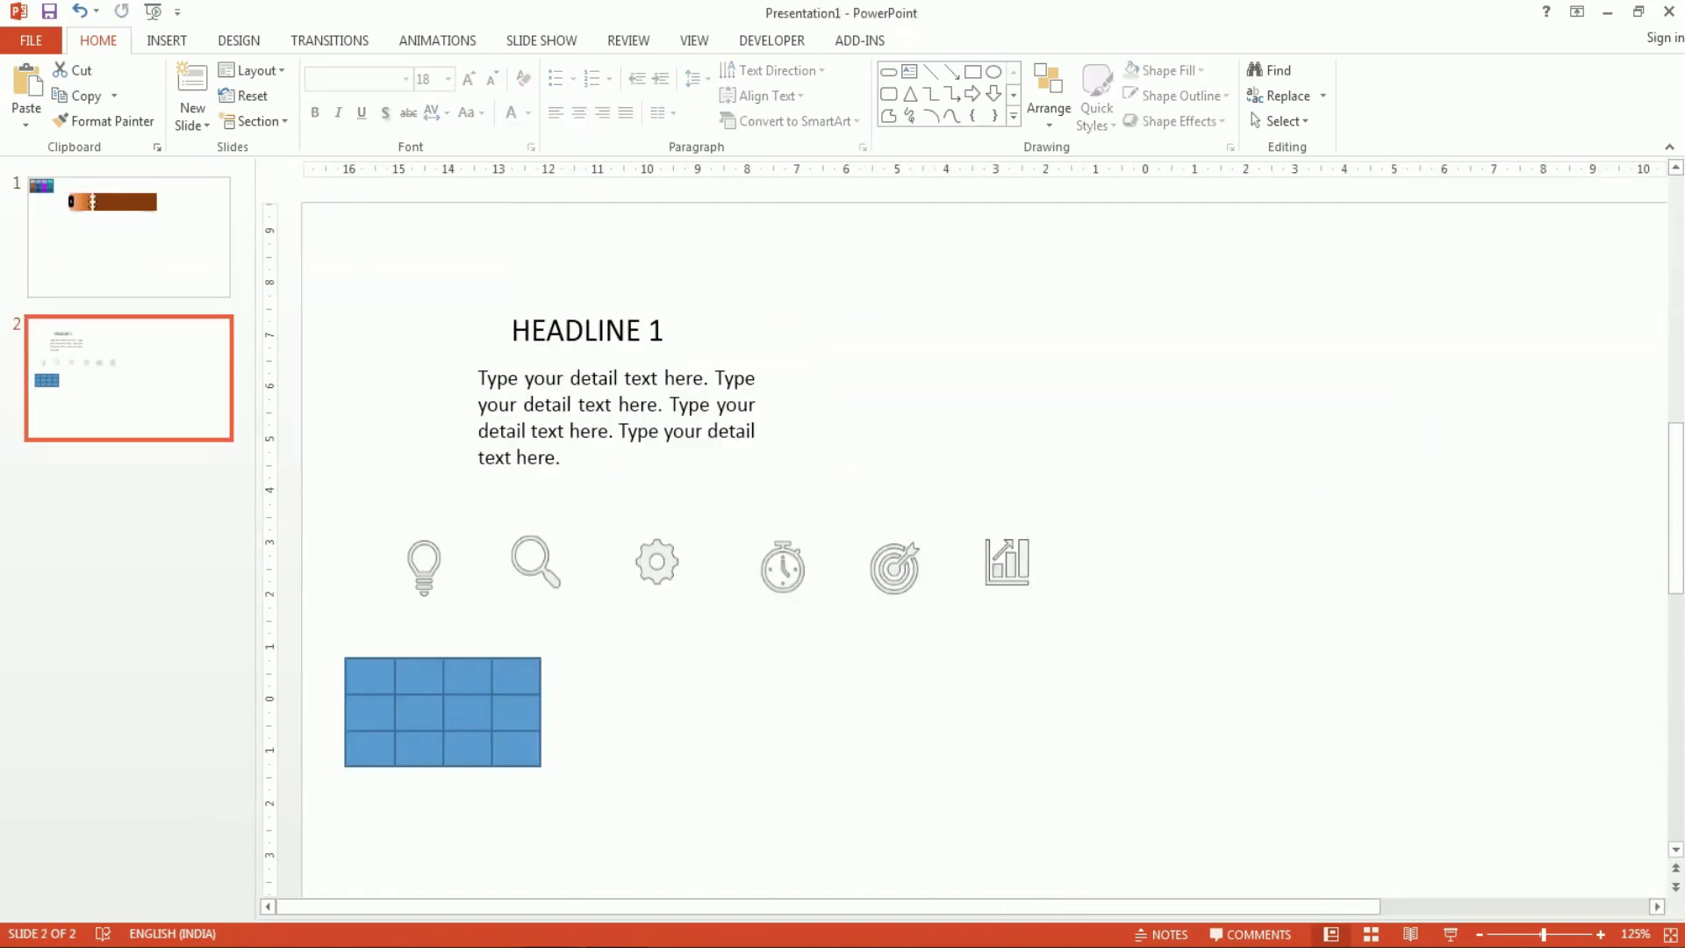
# Copy HEADLINE 1 from slide 2 and place it on slide 1's brown banner.
pyautogui.click(512, 330)
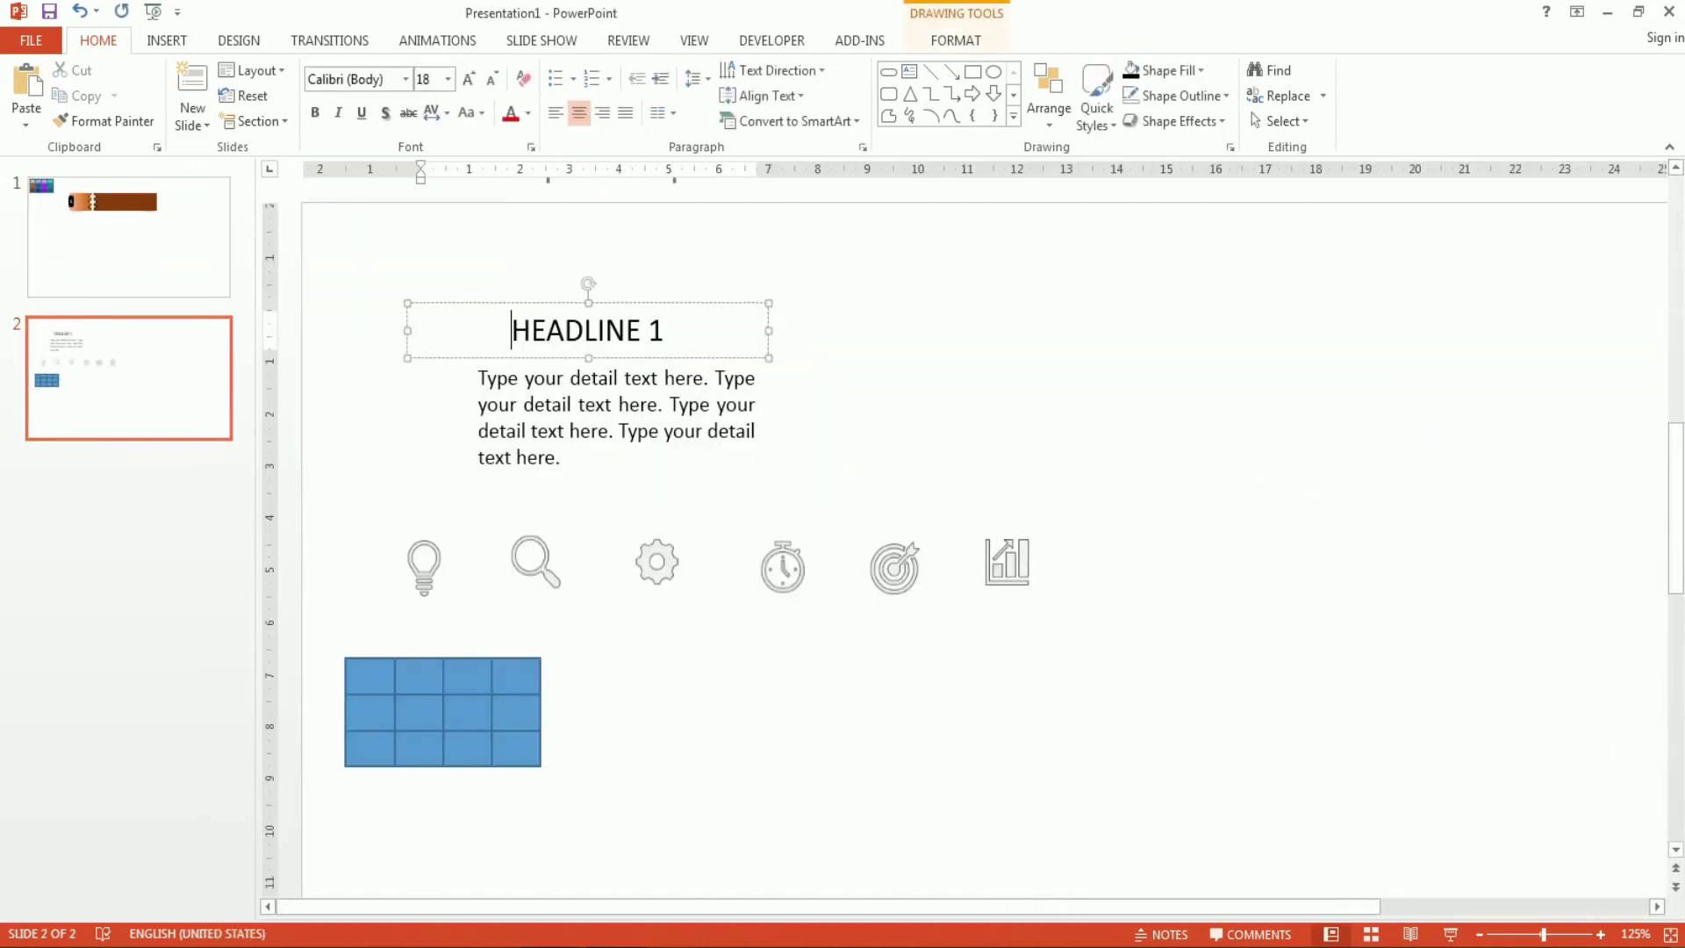
pyautogui.press('Escape')
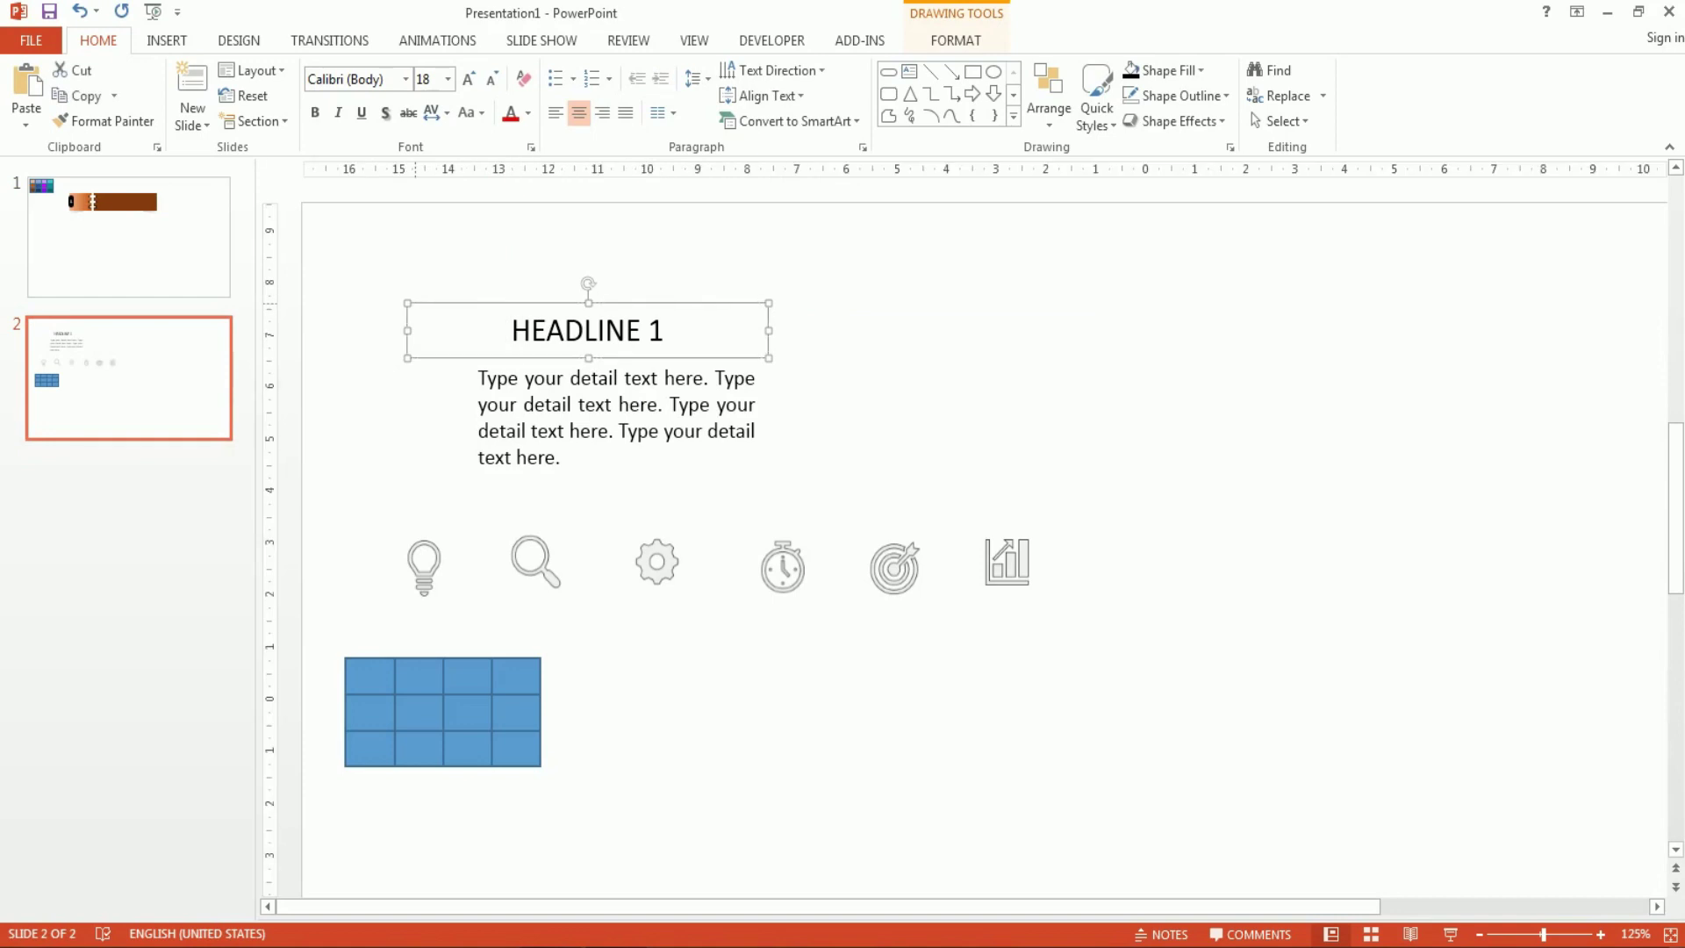
pyautogui.click(129, 237)
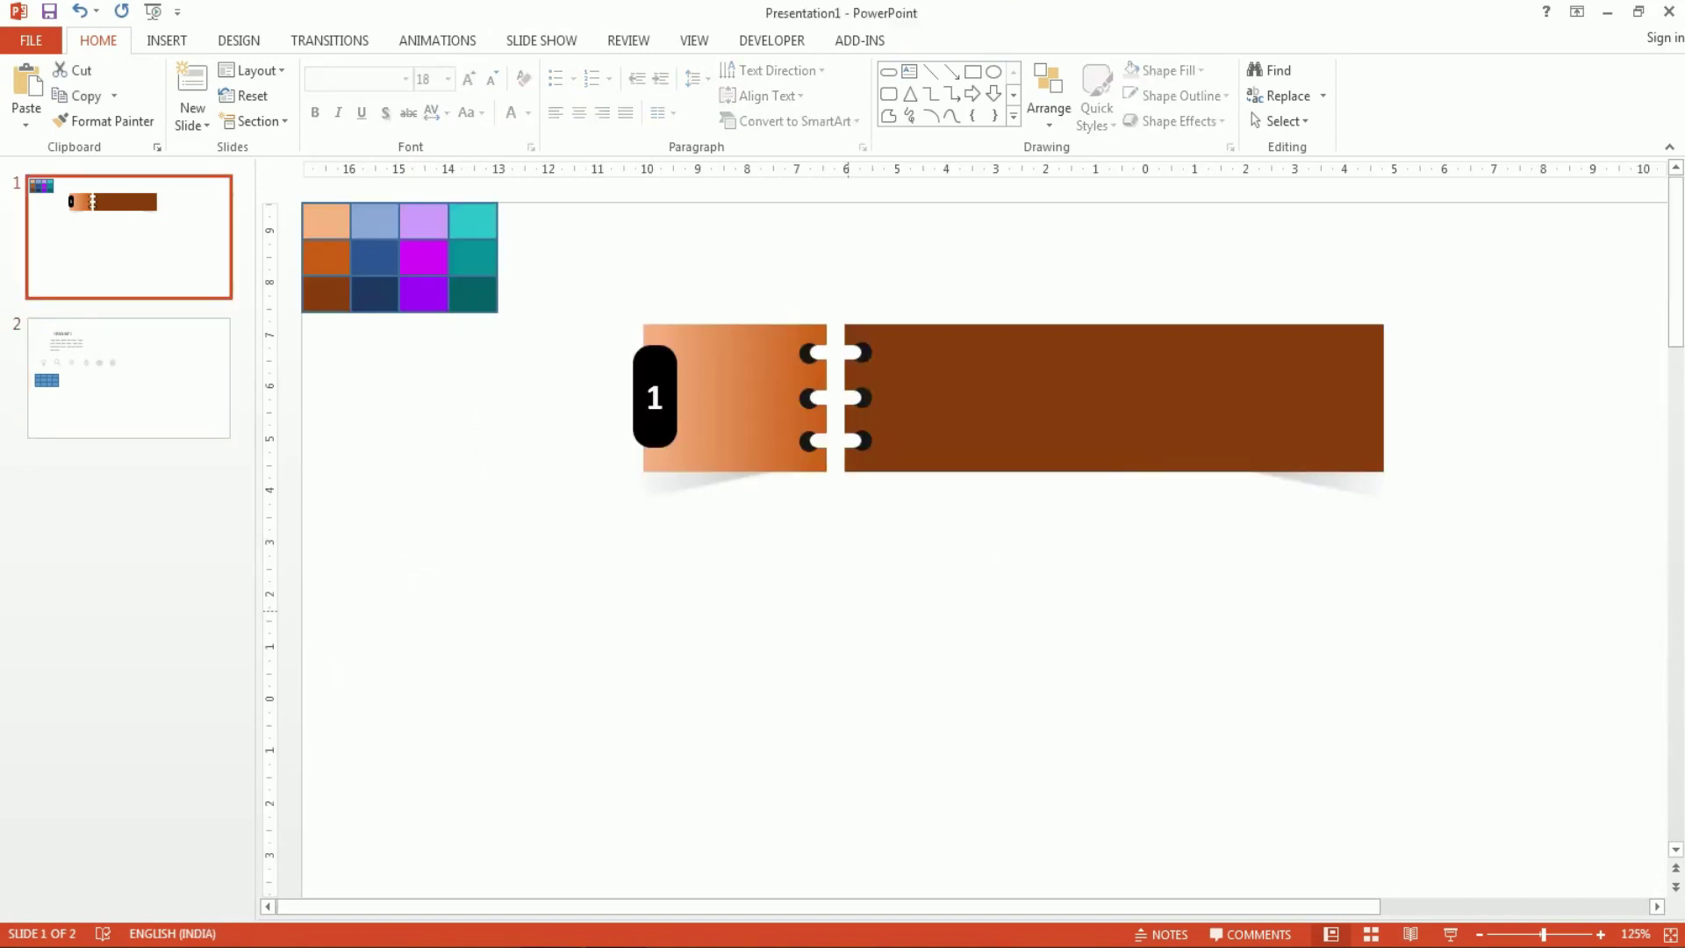
pyautogui.hotkey('ctrl', 'v')
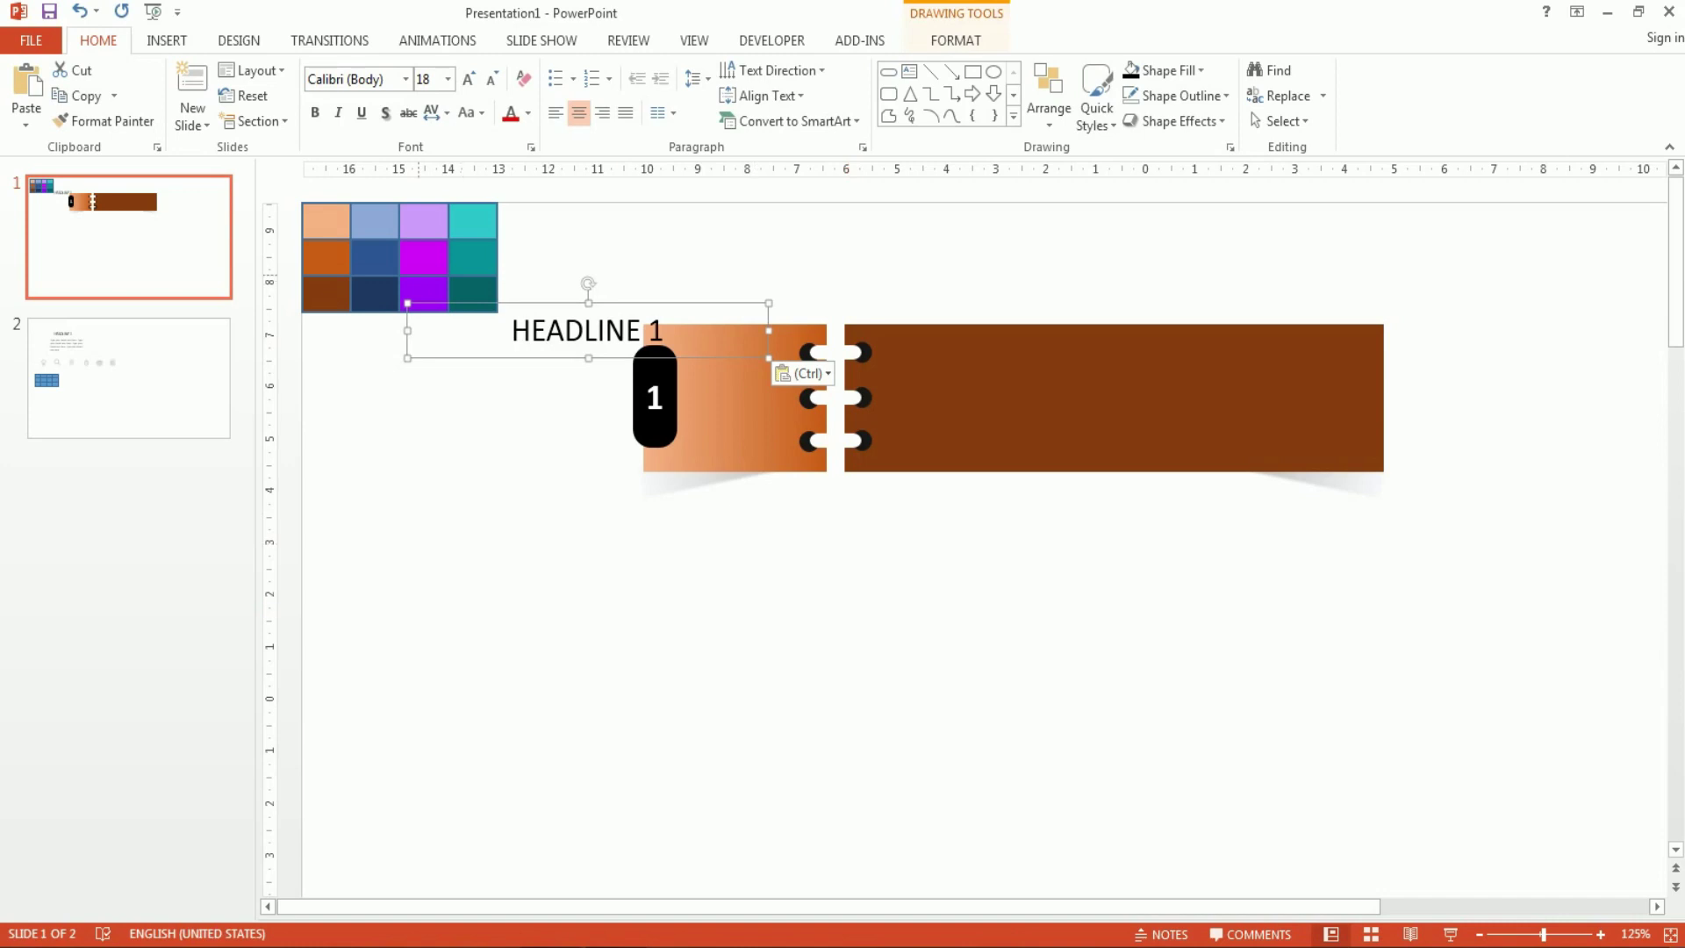
pyautogui.moveTo(588, 330); pyautogui.dragTo(1115, 363)
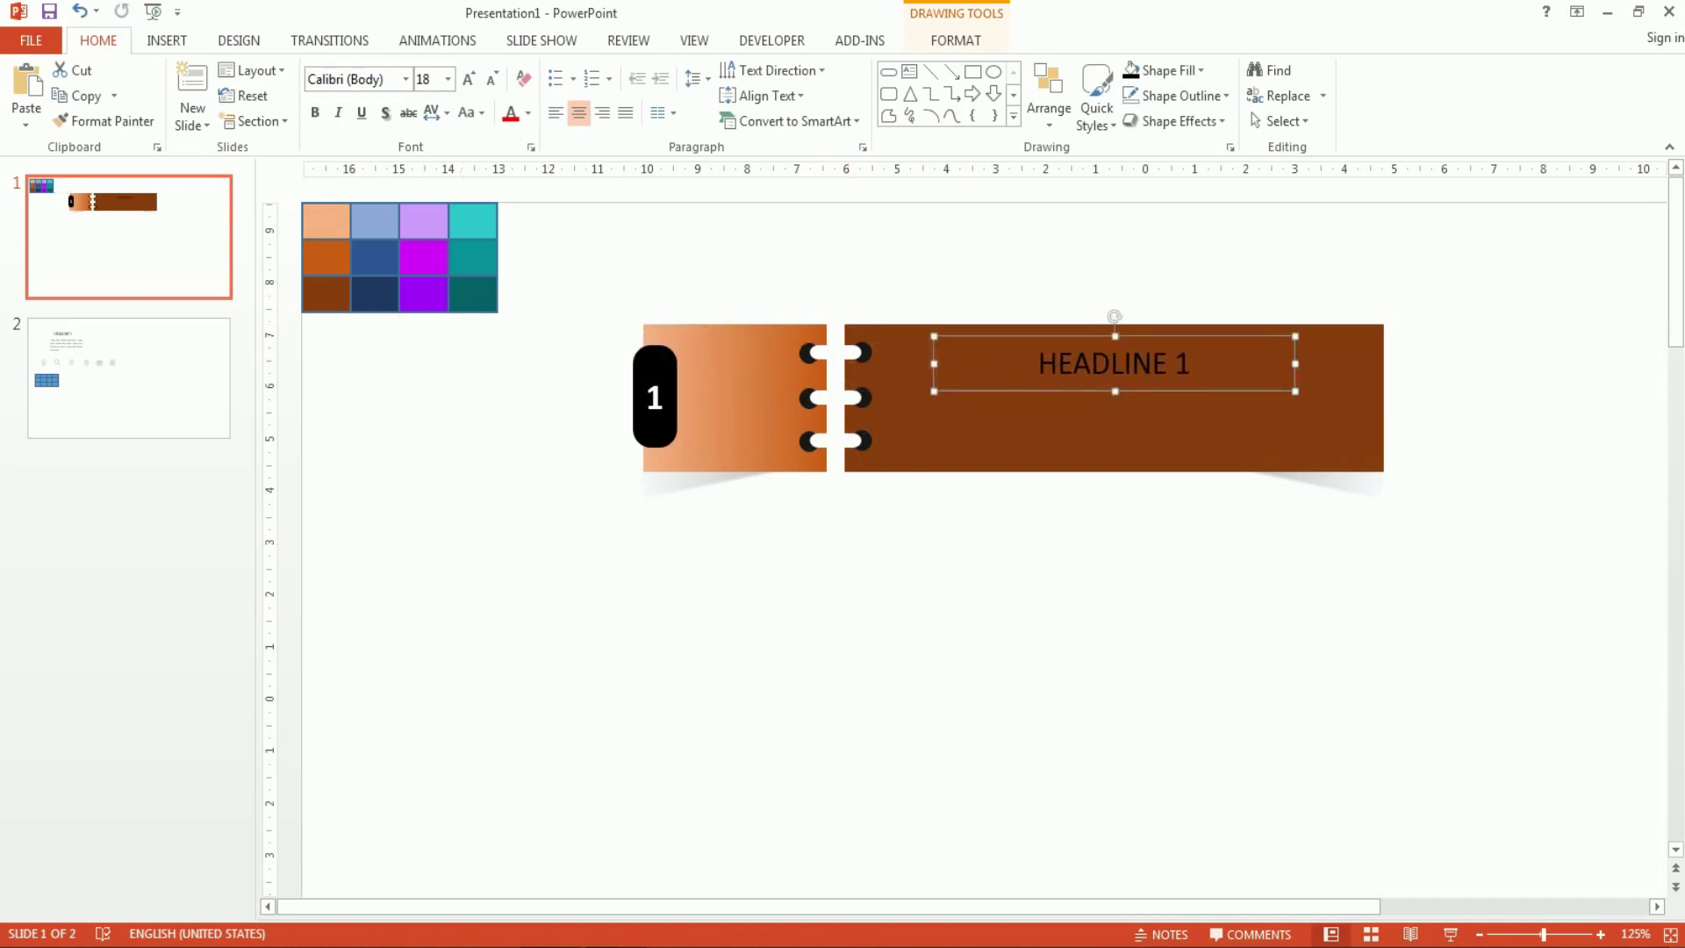
# Set the headline to Times New Roman in white.
pyautogui.click(405, 79)
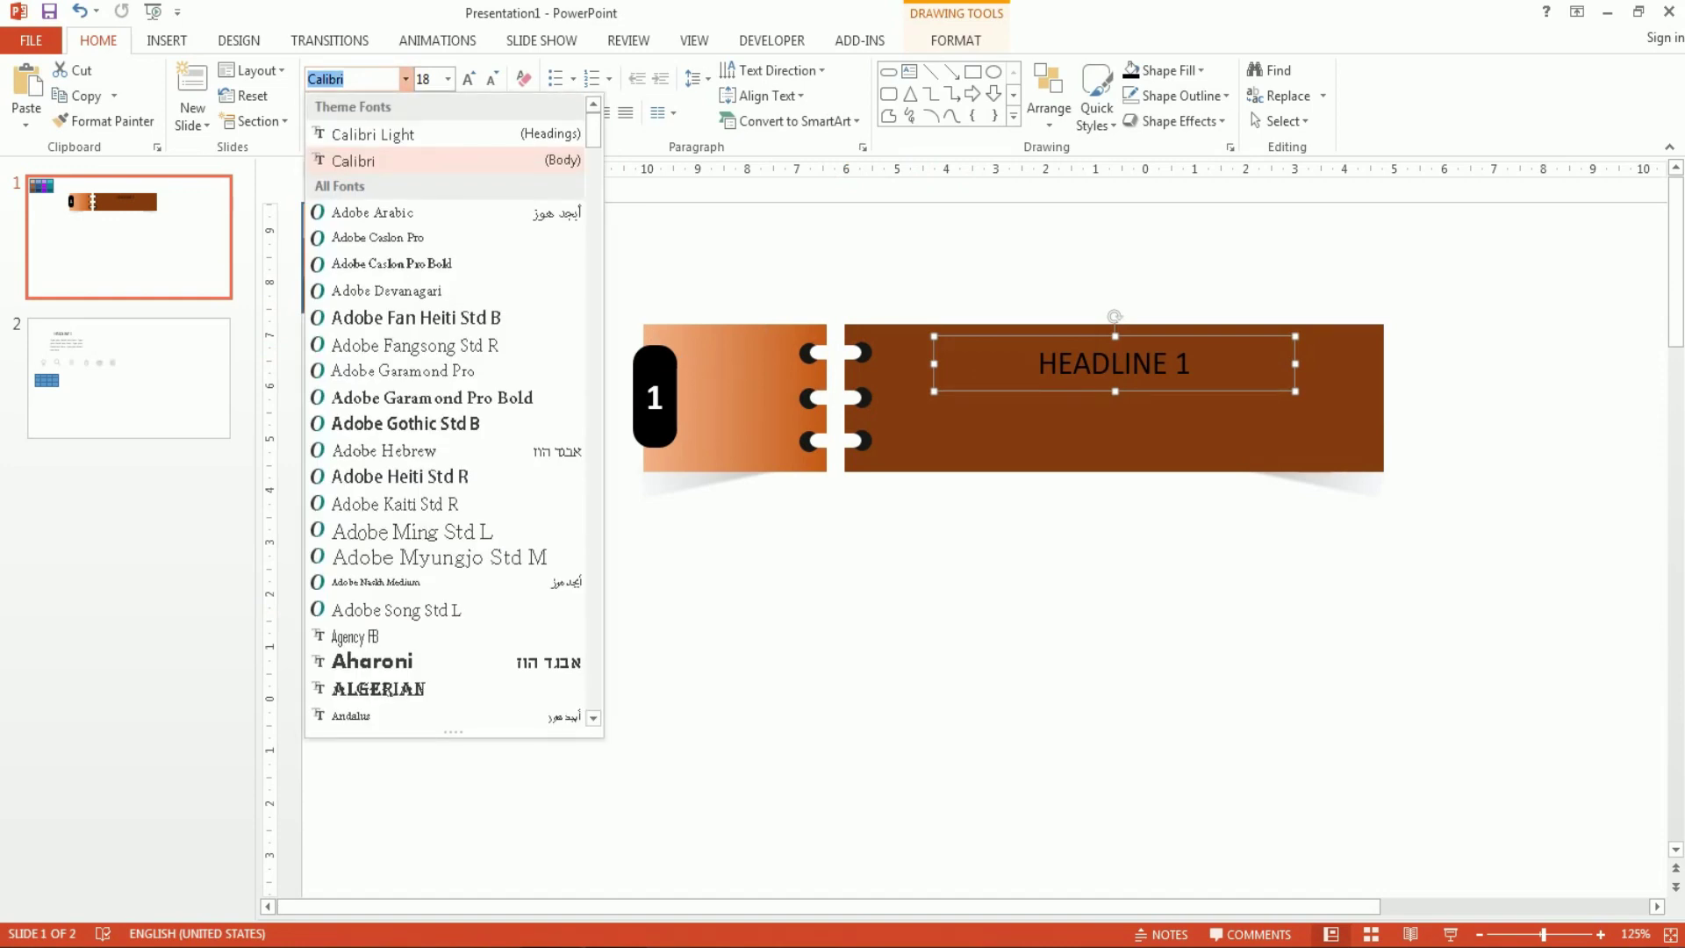
pyautogui.write('T')
pyautogui.press('Return')
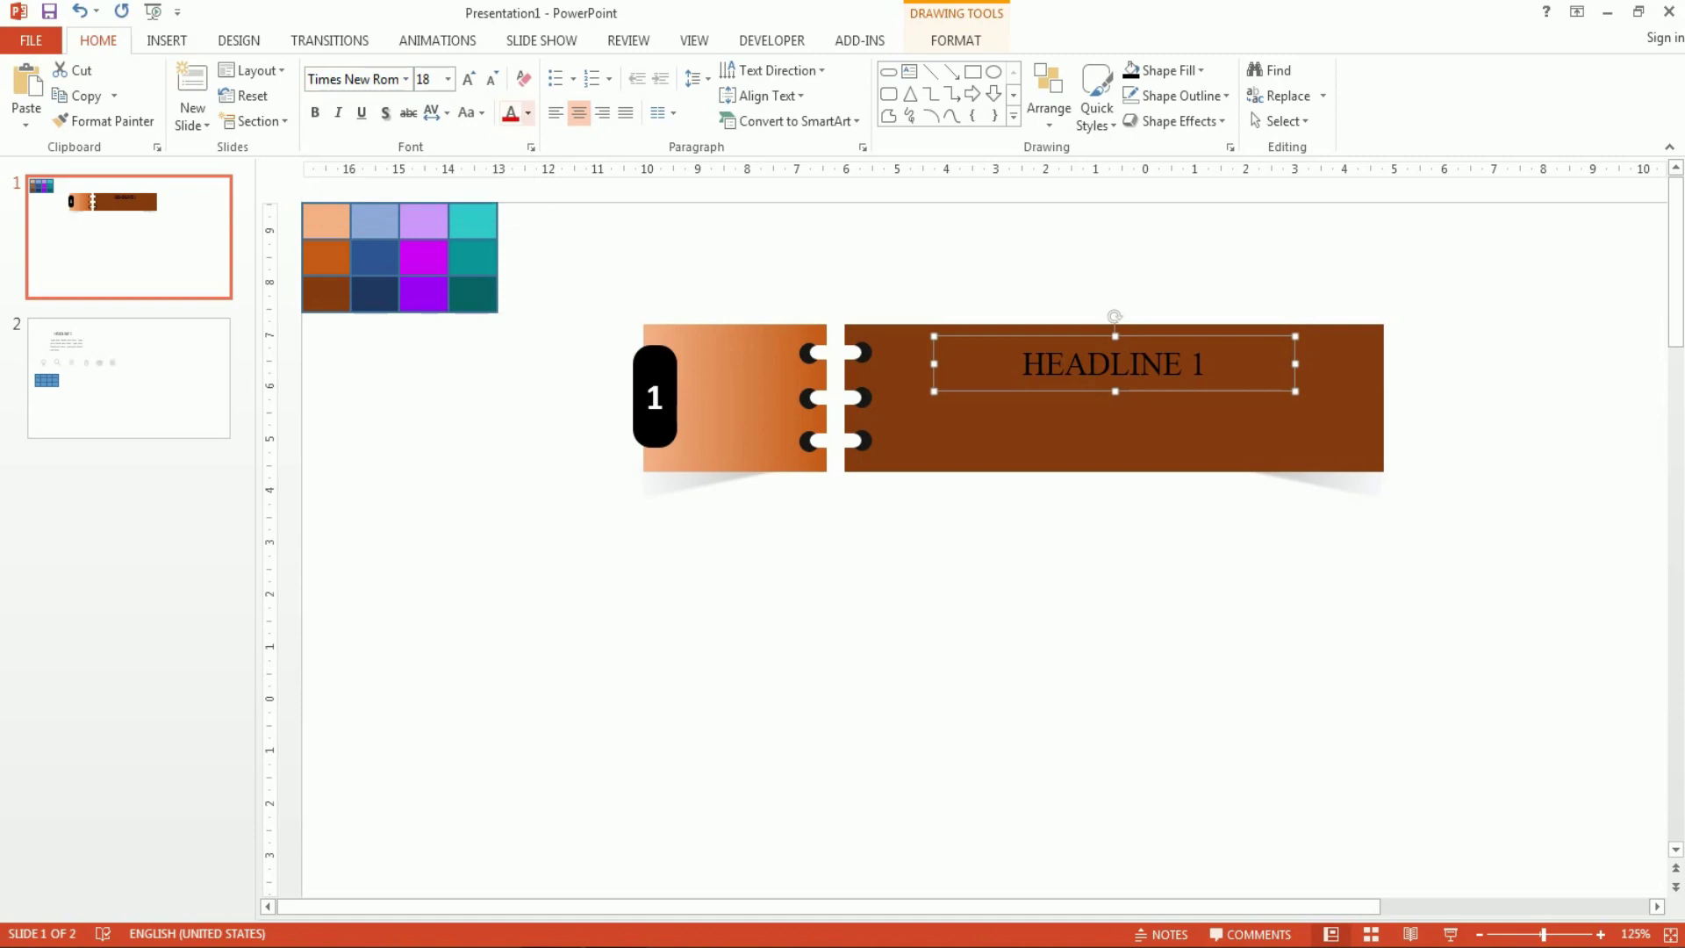
pyautogui.click(527, 113)
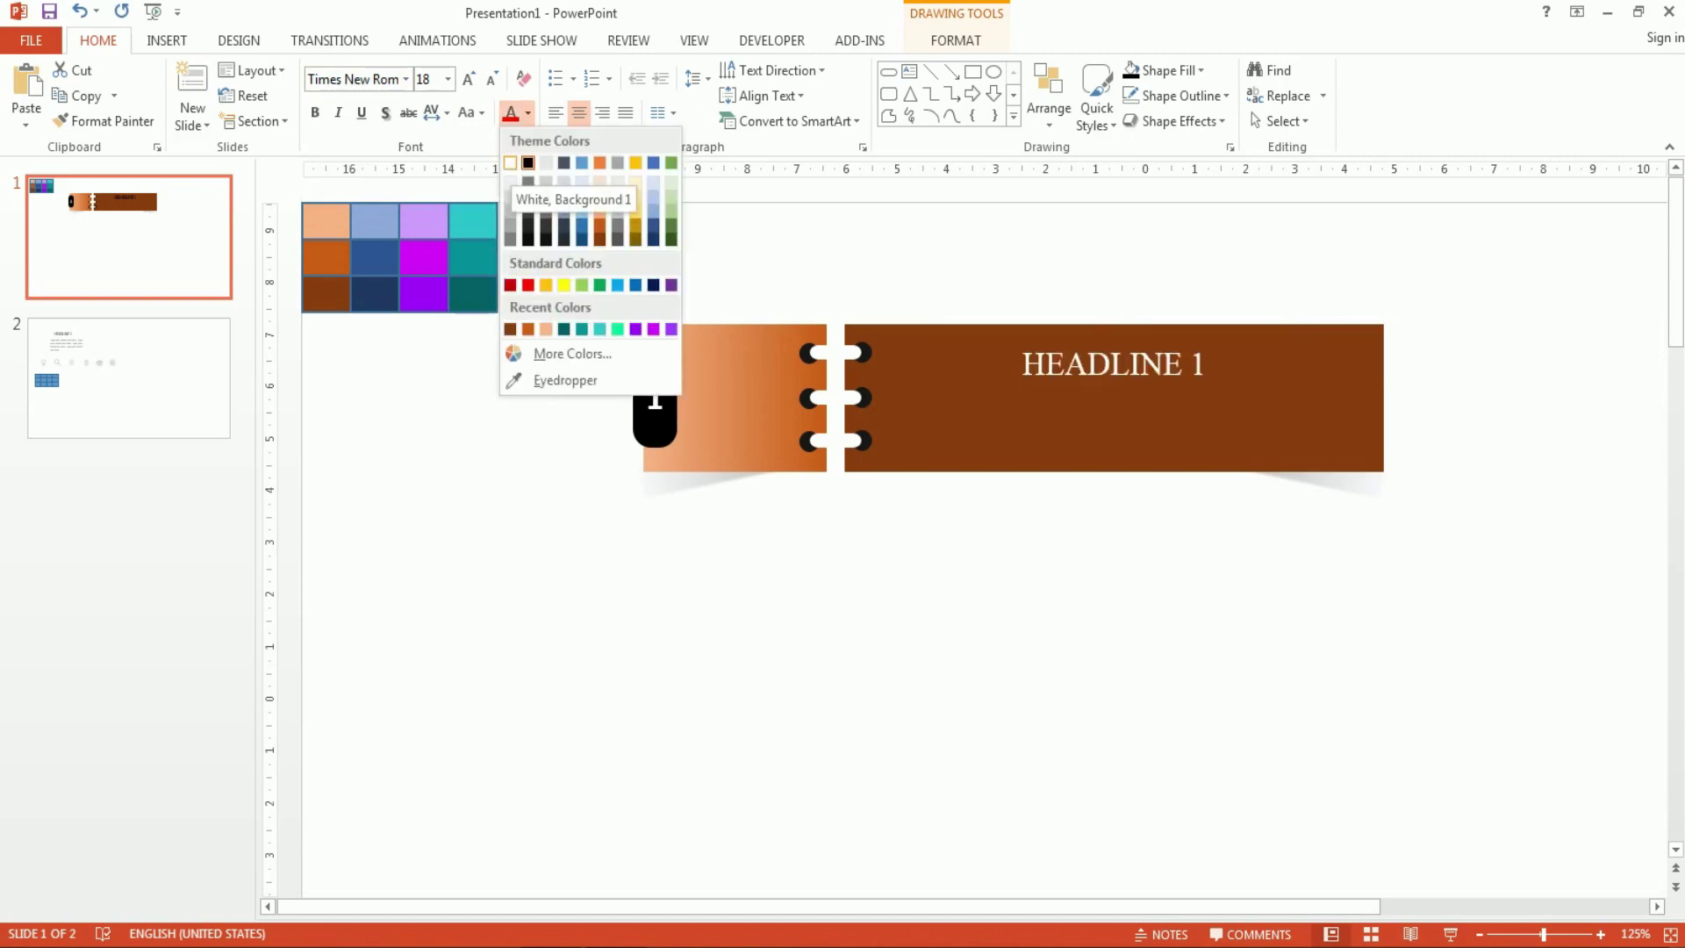
pyautogui.click(510, 163)
# Copy the detail text from slide 2 and fit it under HEADLINE 1 on the banner.
pyautogui.click(129, 378)
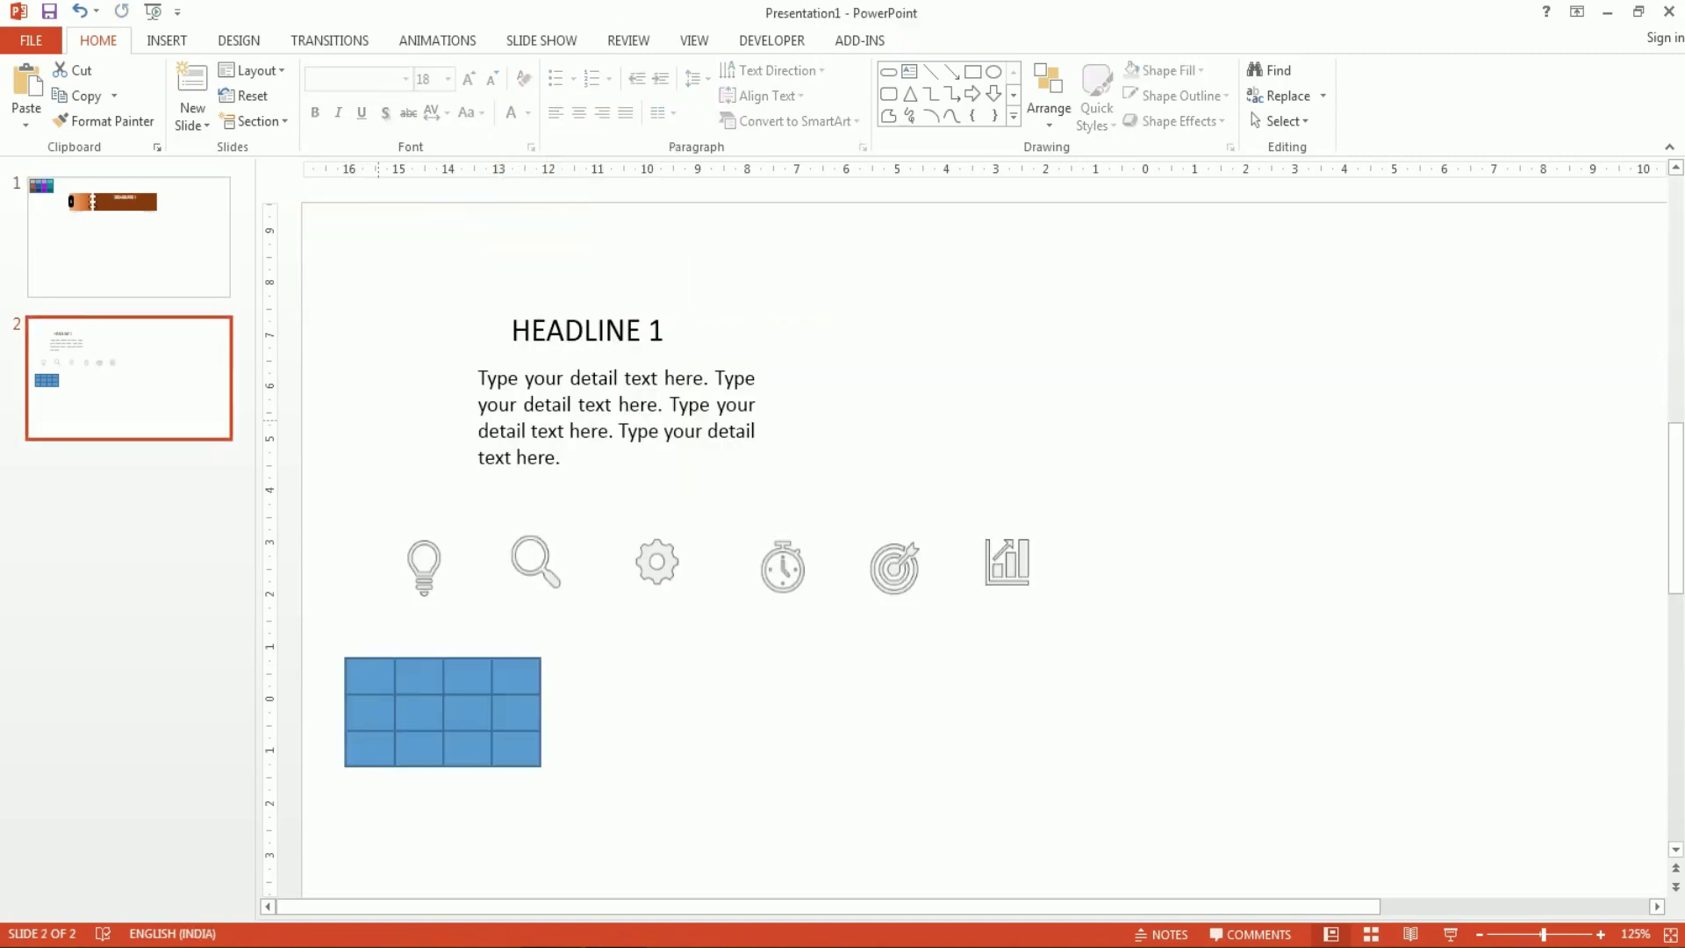
pyautogui.click(617, 387)
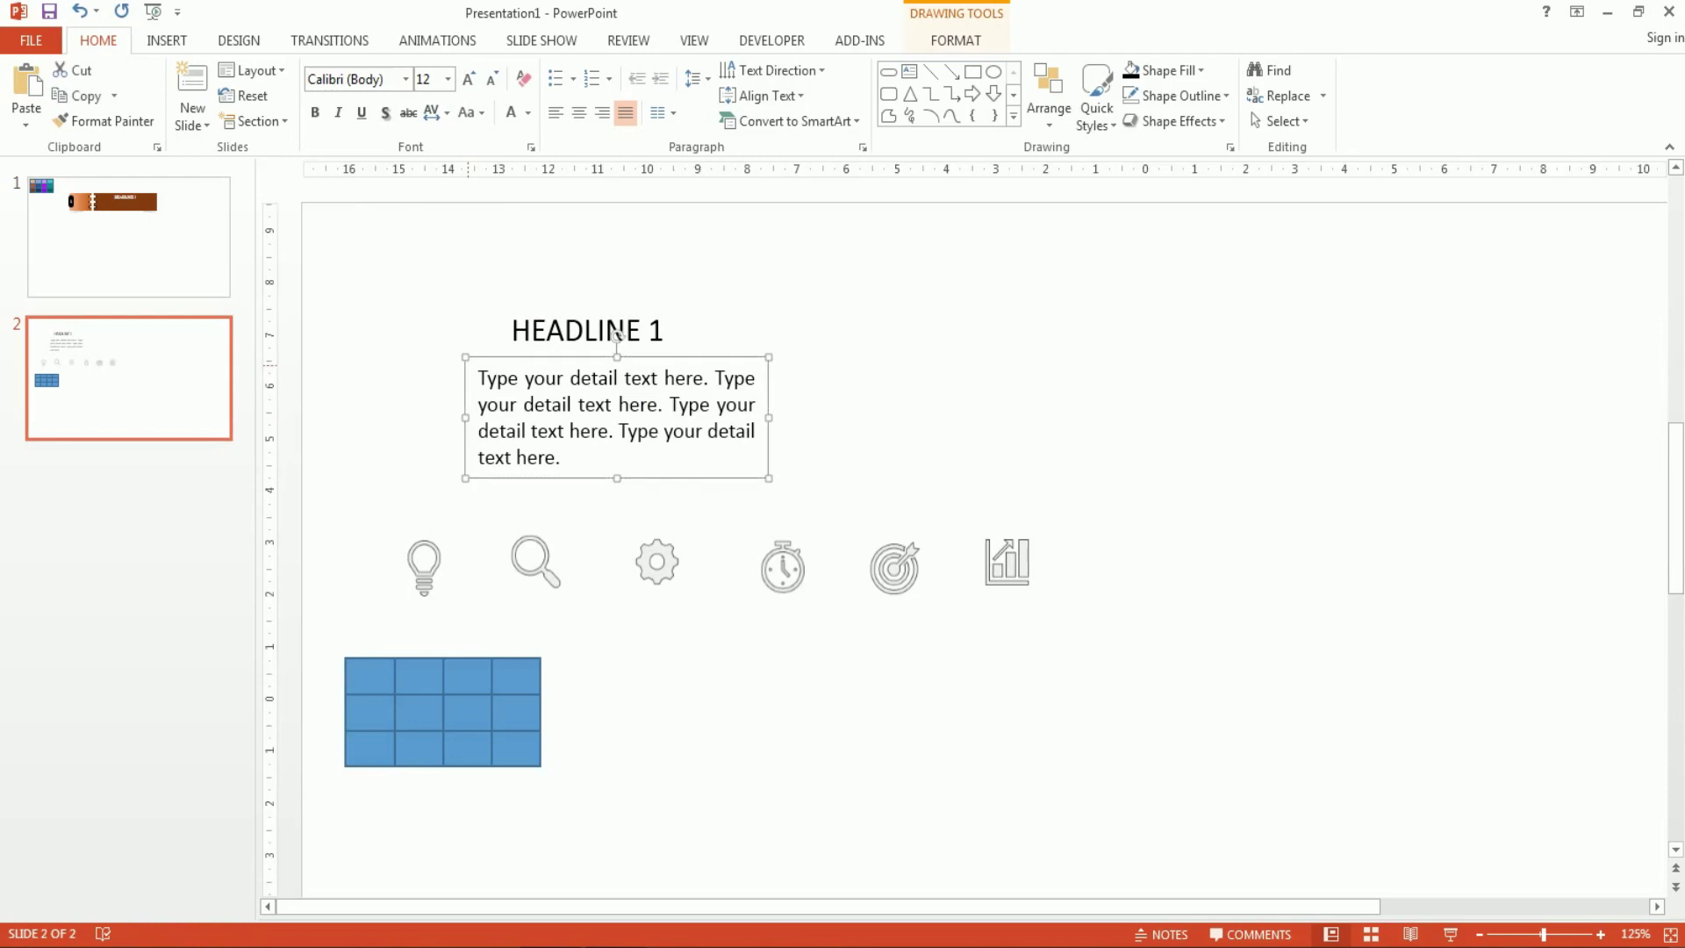
pyautogui.press('pageup')
pyautogui.hotkey('ctrl', 'v')
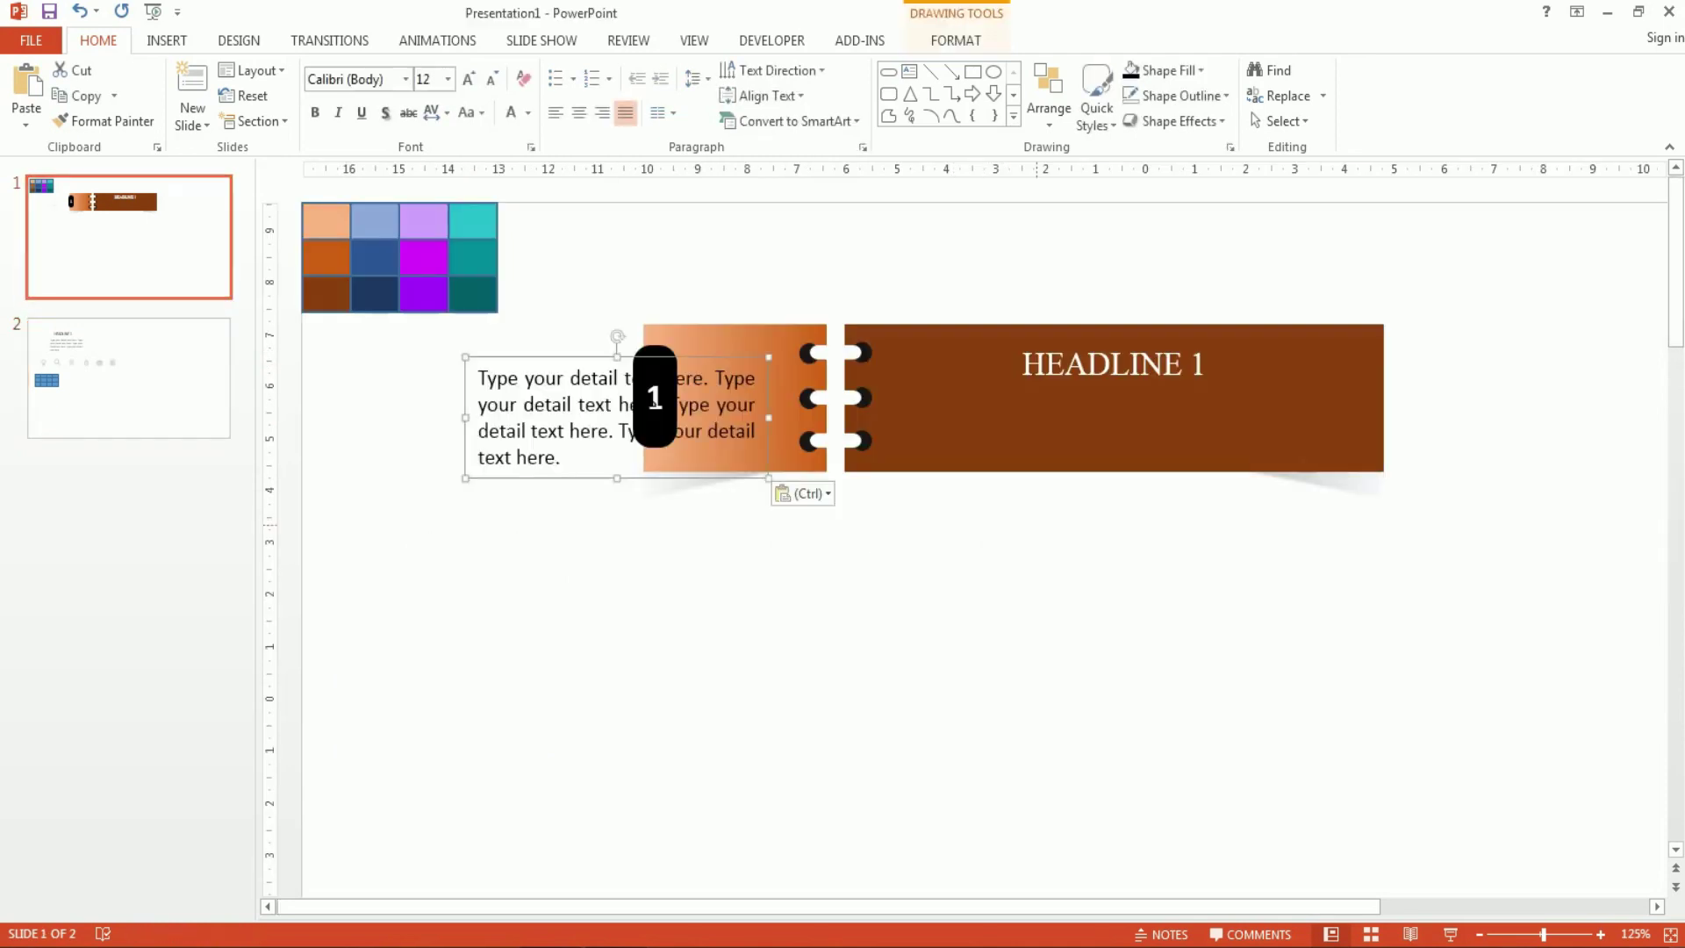
pyautogui.moveTo(620, 357); pyautogui.dragTo(1129, 384)
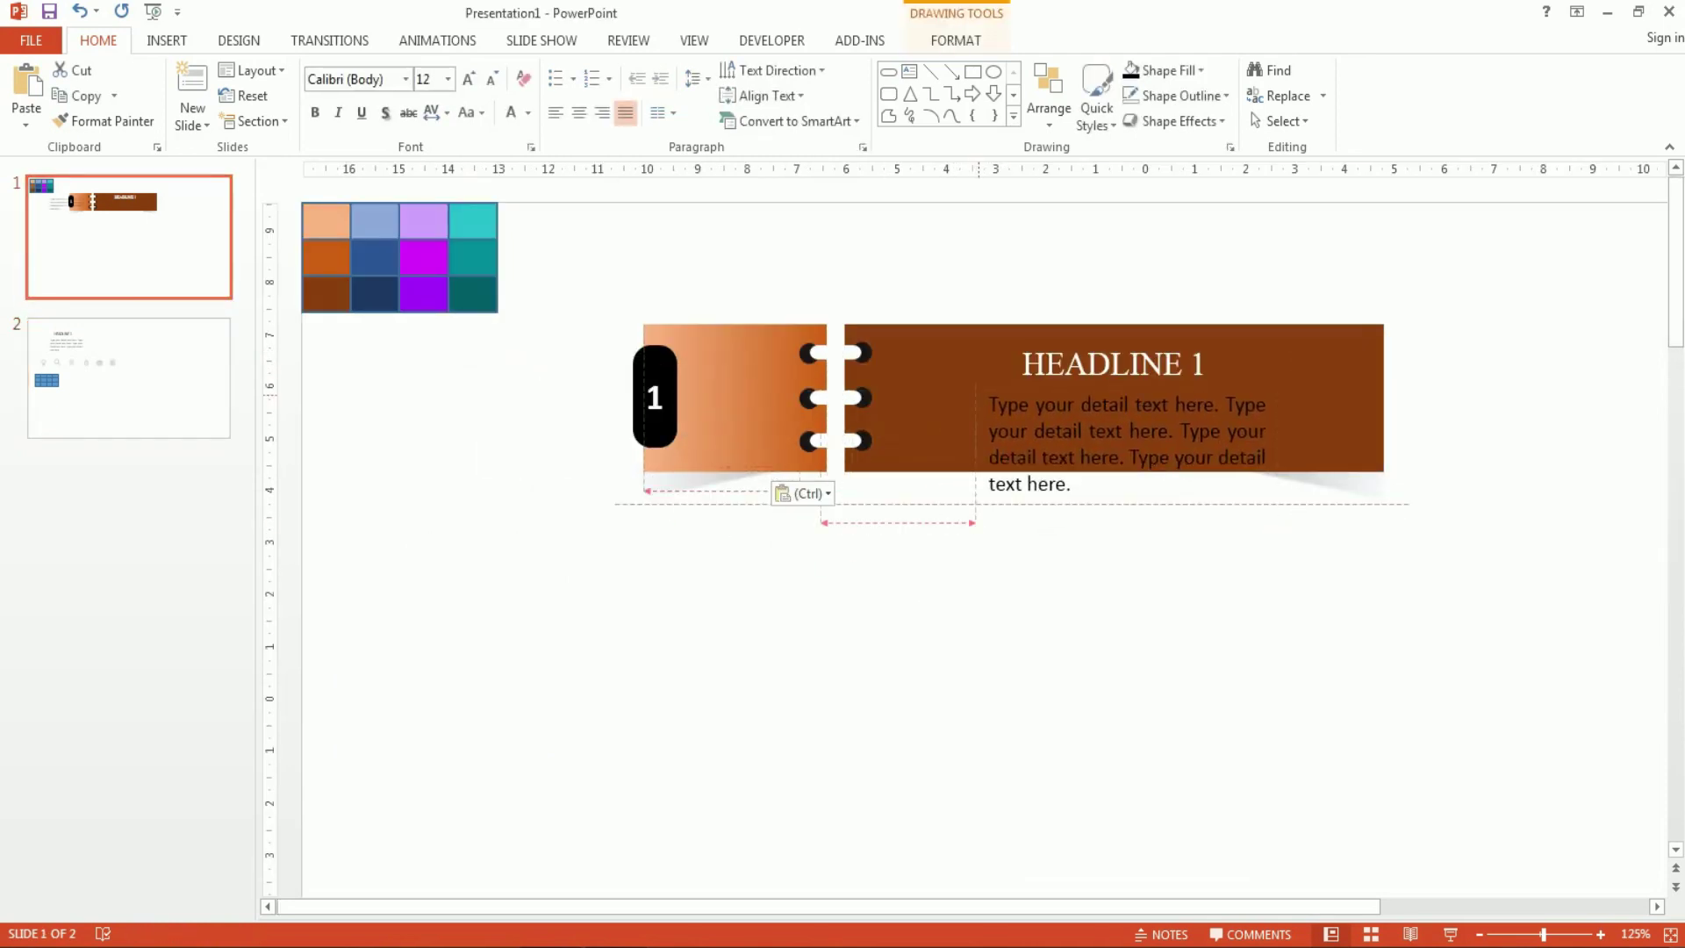
pyautogui.moveTo(1279, 444); pyautogui.dragTo(1340, 431)
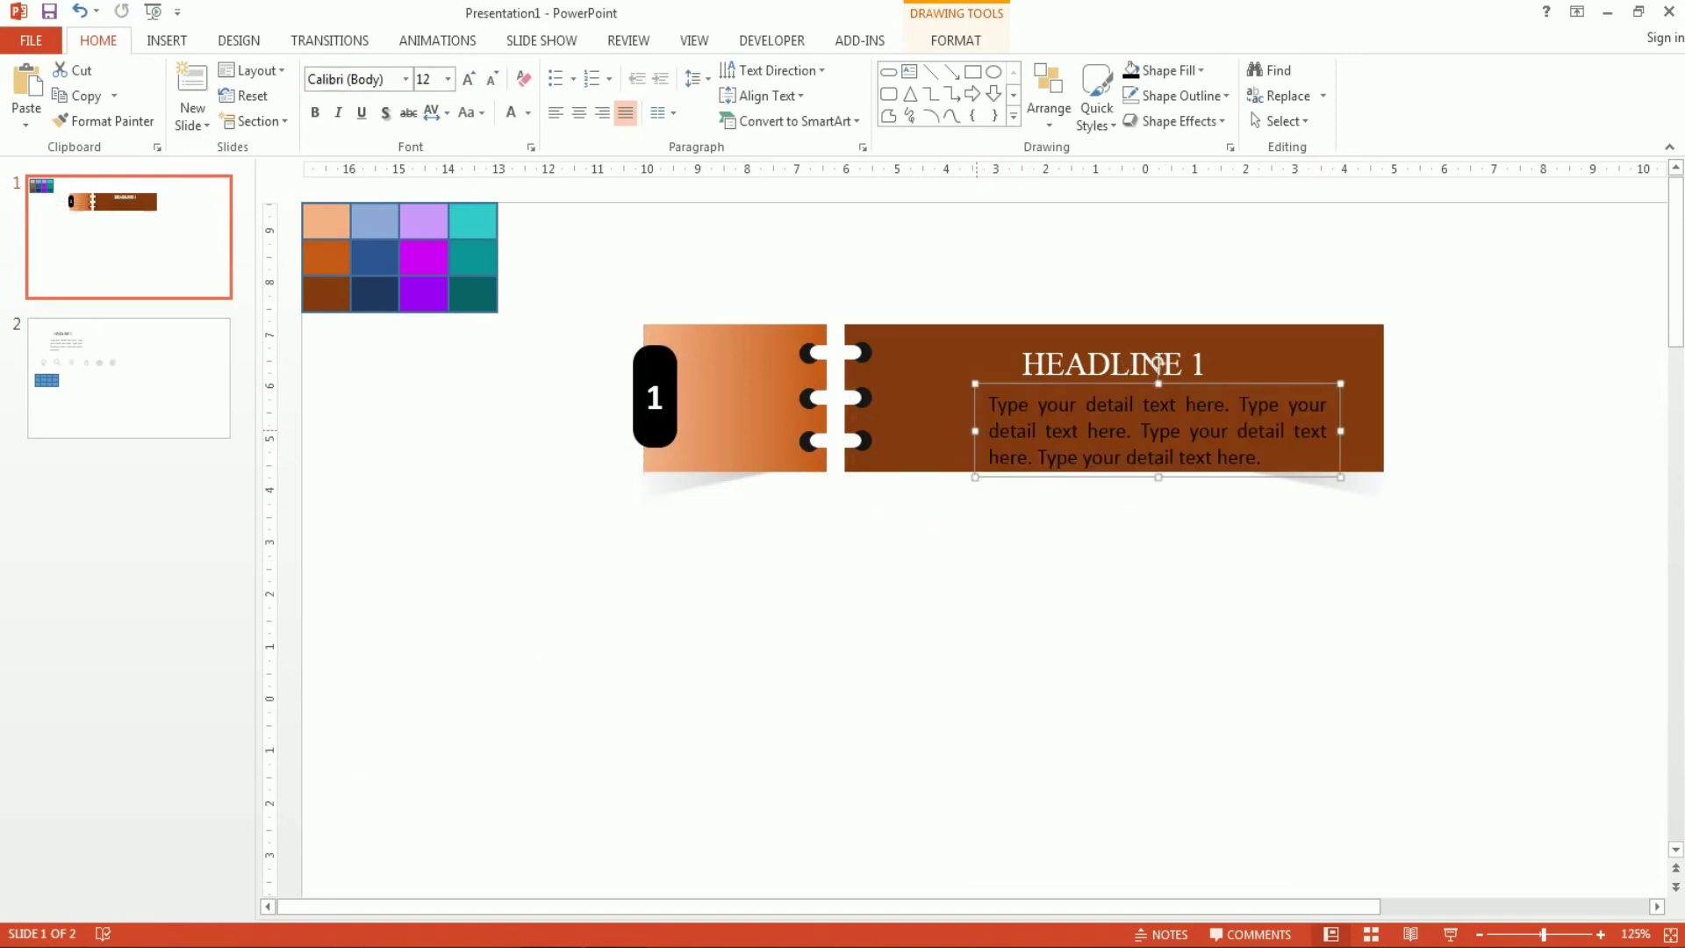
pyautogui.moveTo(975, 431); pyautogui.dragTo(950, 431)
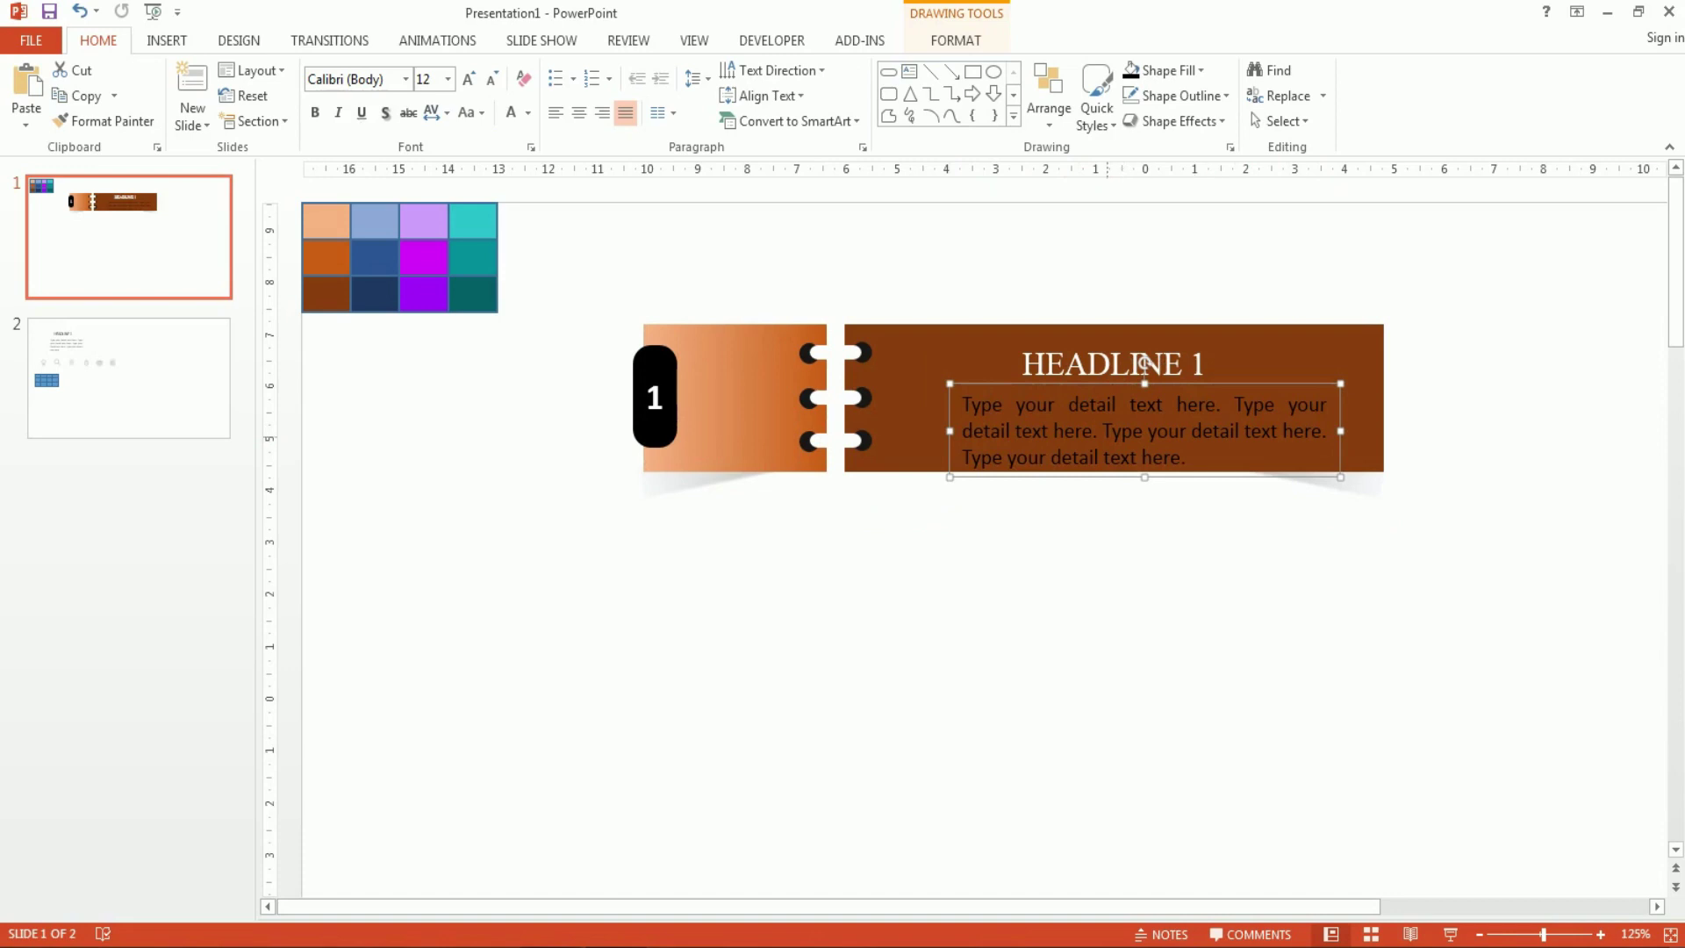
# Delete the detail text's last sentence and centre the paragraph.
pyautogui.moveTo(1185, 457); pyautogui.dragTo(962, 457)
pyautogui.press('Delete')
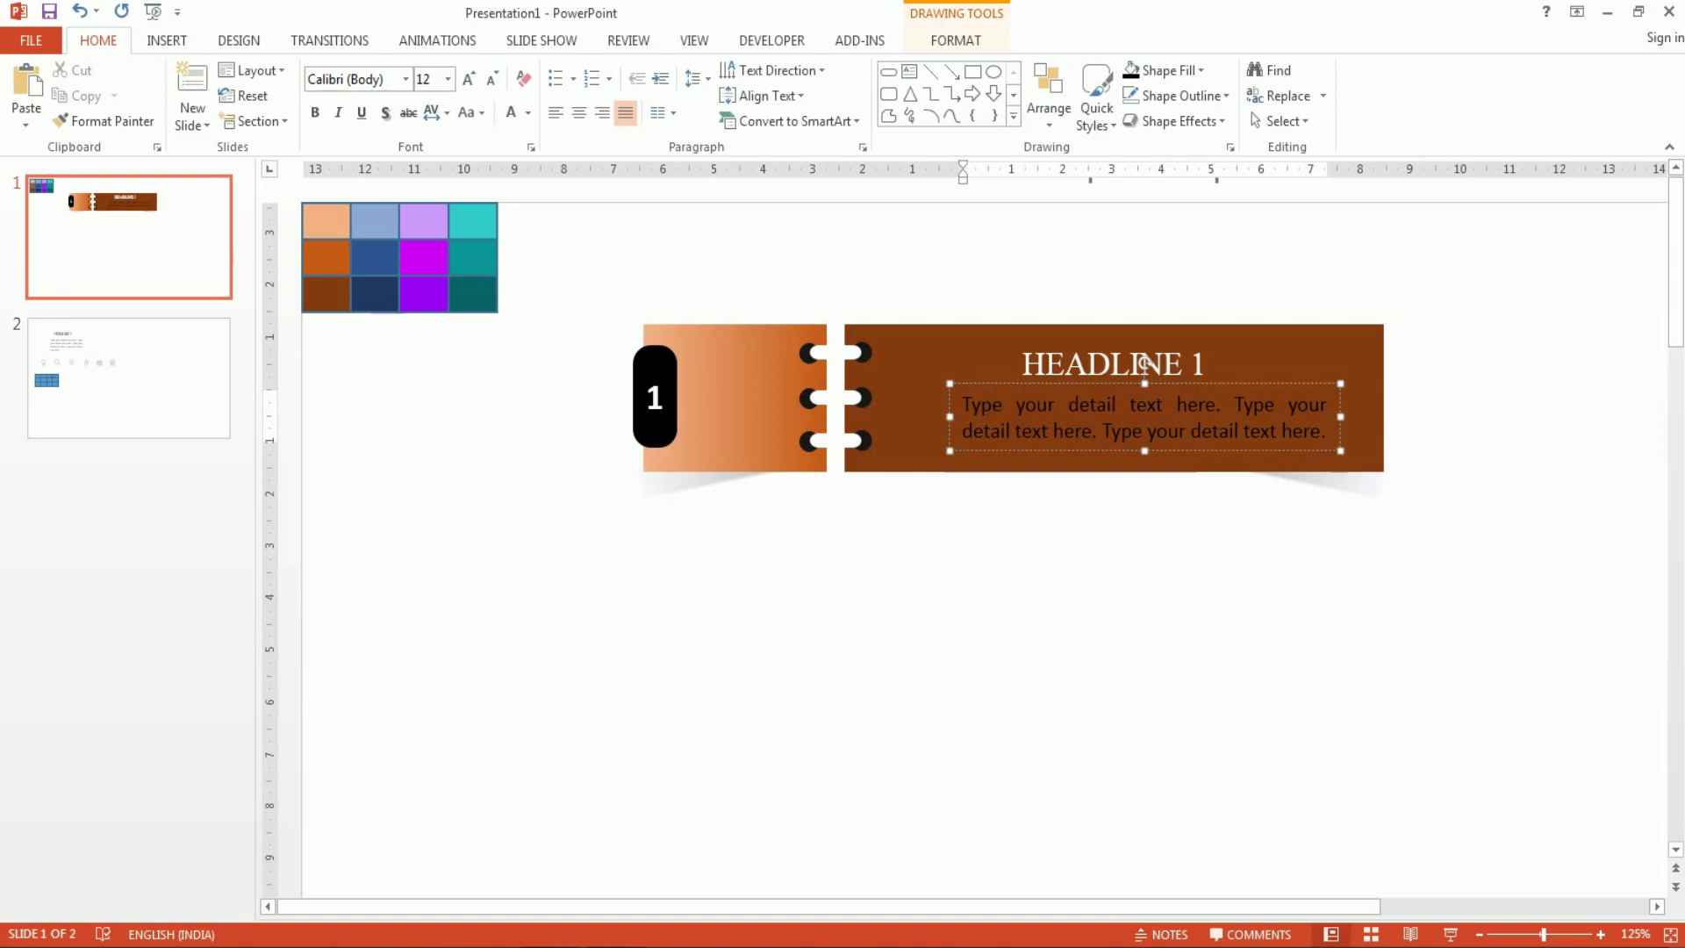
pyautogui.hotkey('ctrl', 'e')
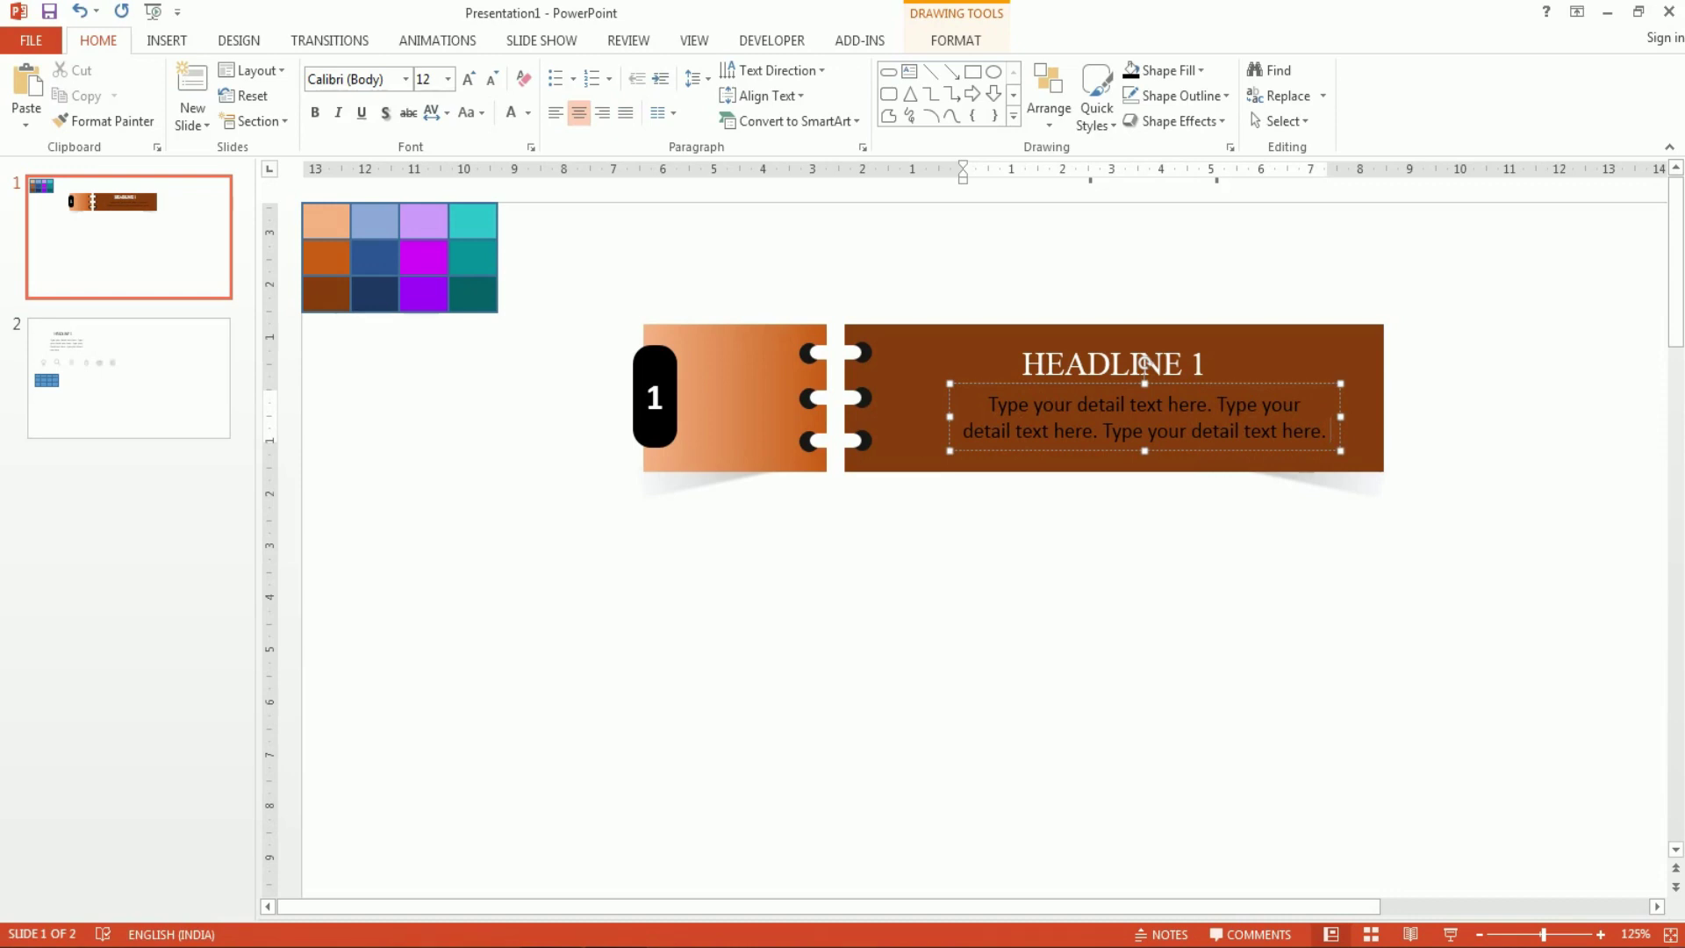
pyautogui.press('Escape')
pyautogui.press('Escape')
pyautogui.click(1144, 417)
pyautogui.press('Escape')
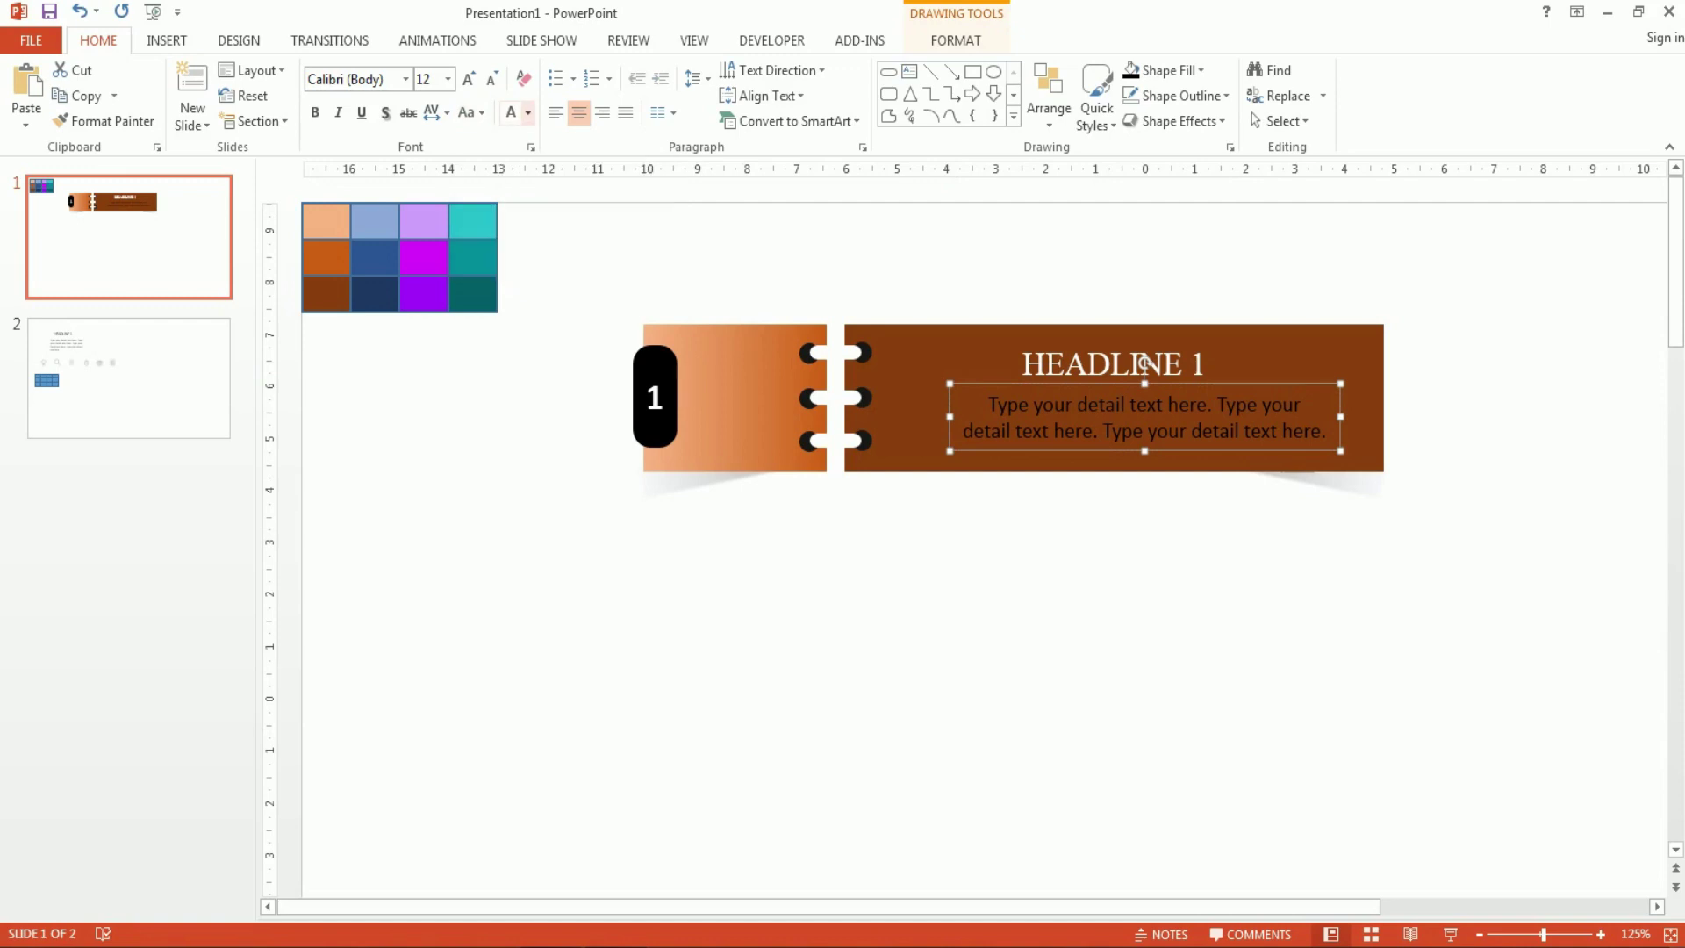
# Set the detail text font to Times New Roman.
pyautogui.click(528, 113)
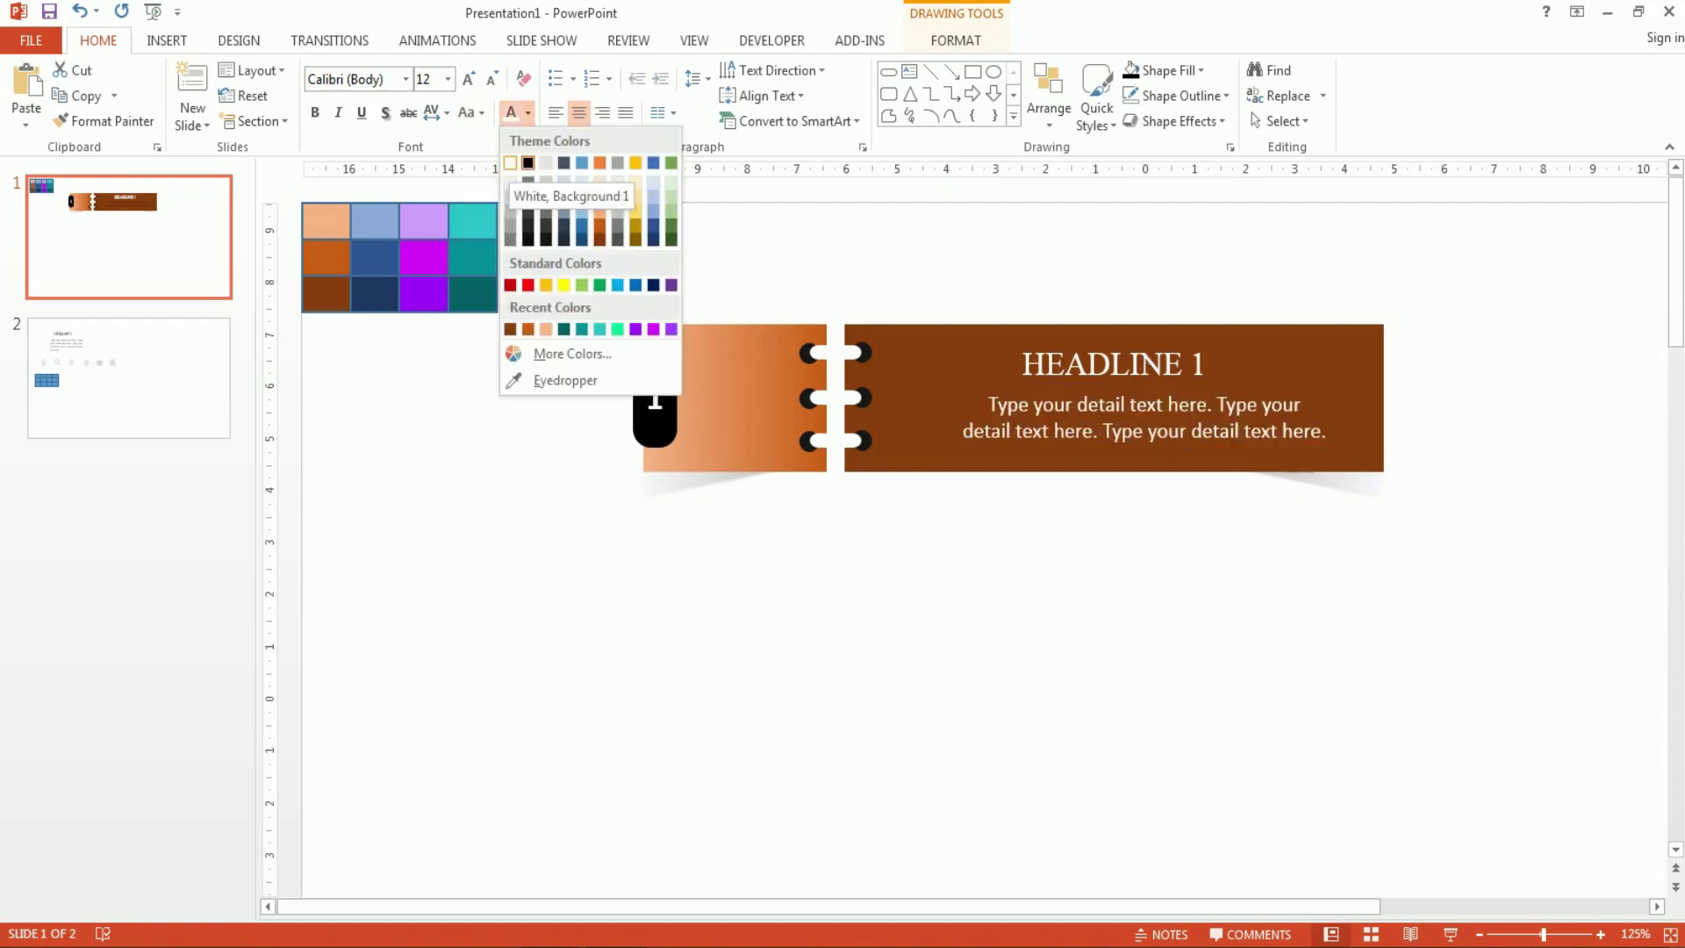
pyautogui.press('Escape')
pyautogui.click(405, 79)
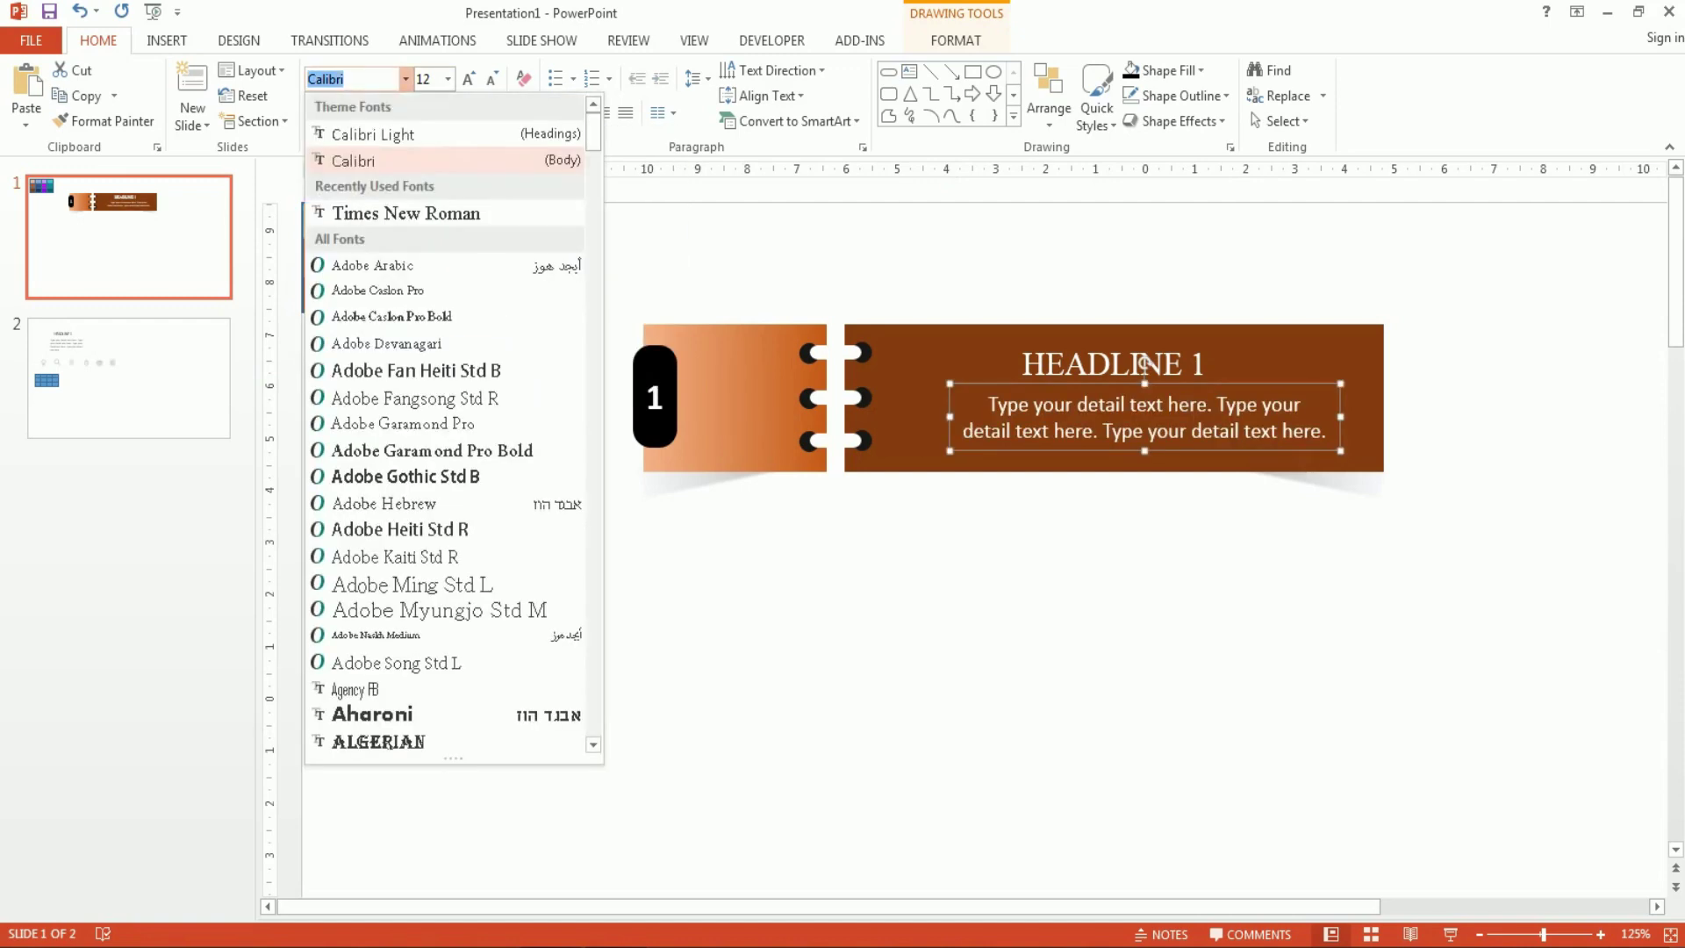
pyautogui.press('Down')
pyautogui.press('Return')
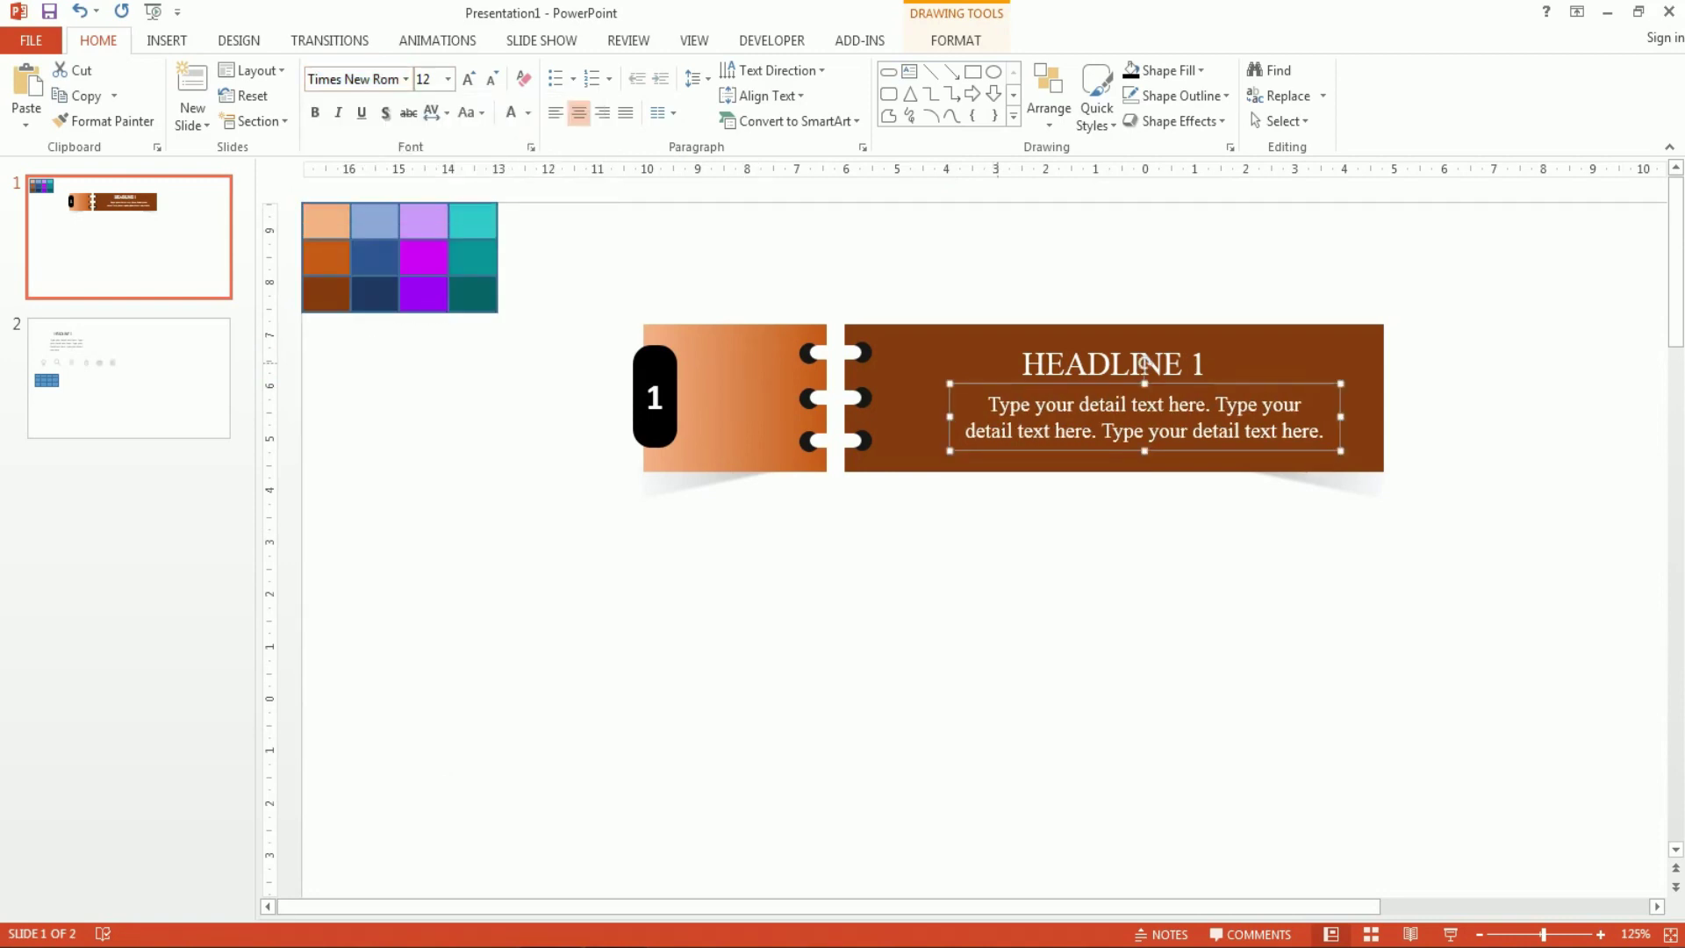
# Give HEADLINE 1 Loose character spacing.
pyautogui.click(437, 112)
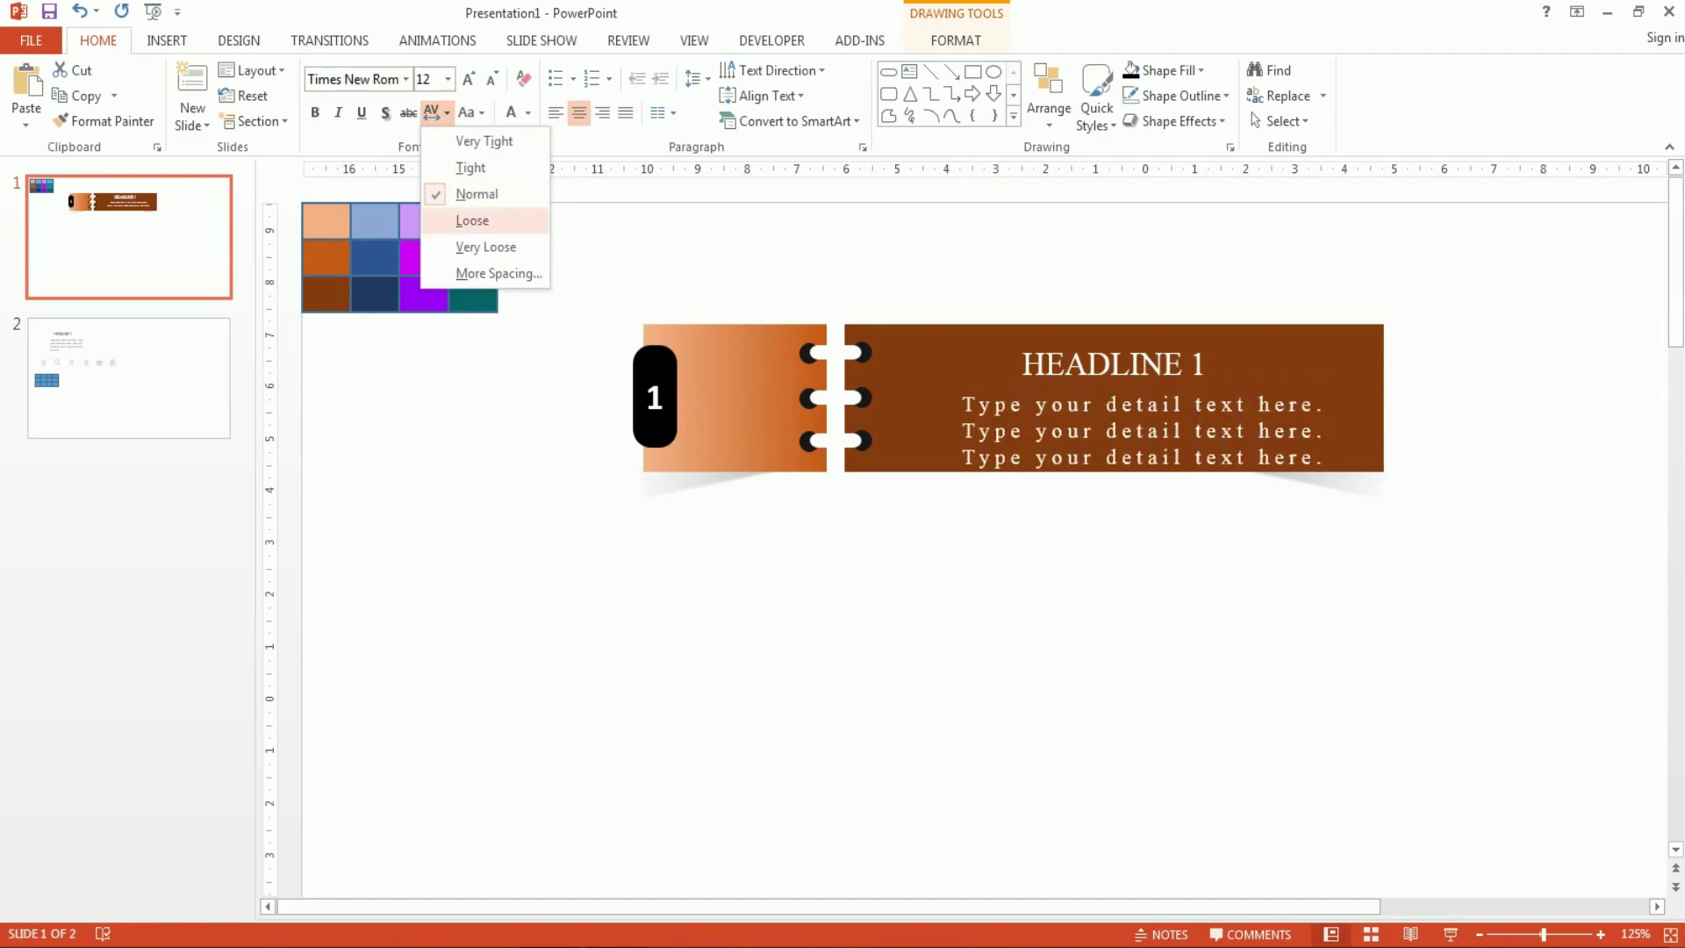
pyautogui.click(1023, 364)
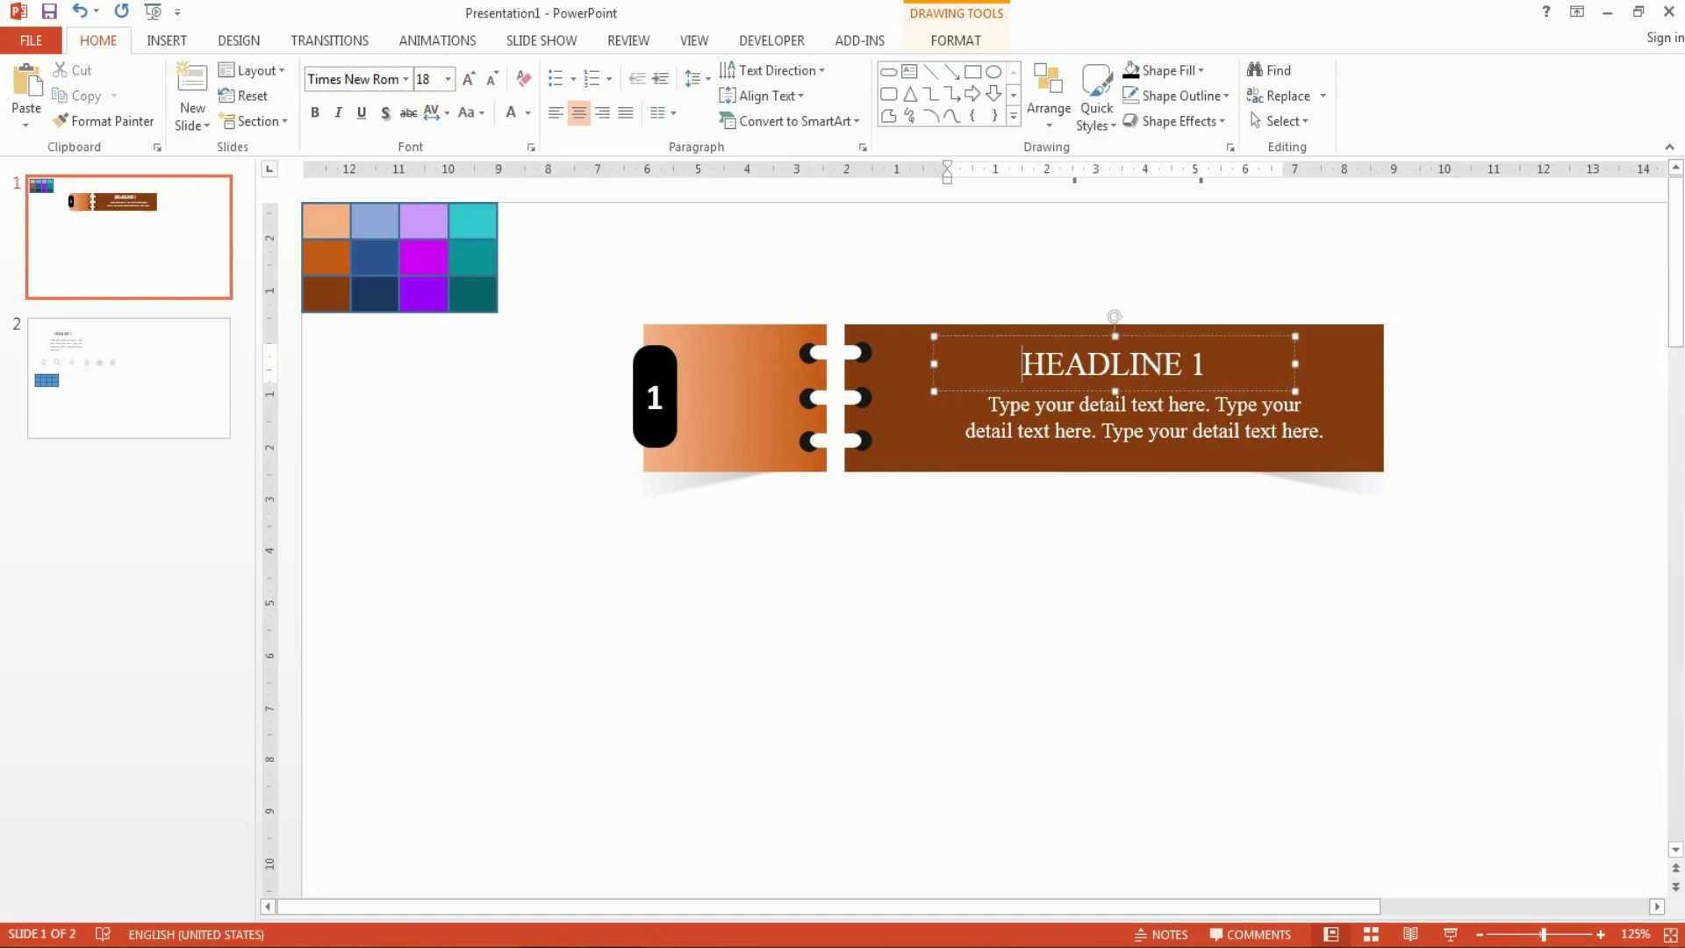
pyautogui.moveTo(1023, 363); pyautogui.dragTo(1215, 364)
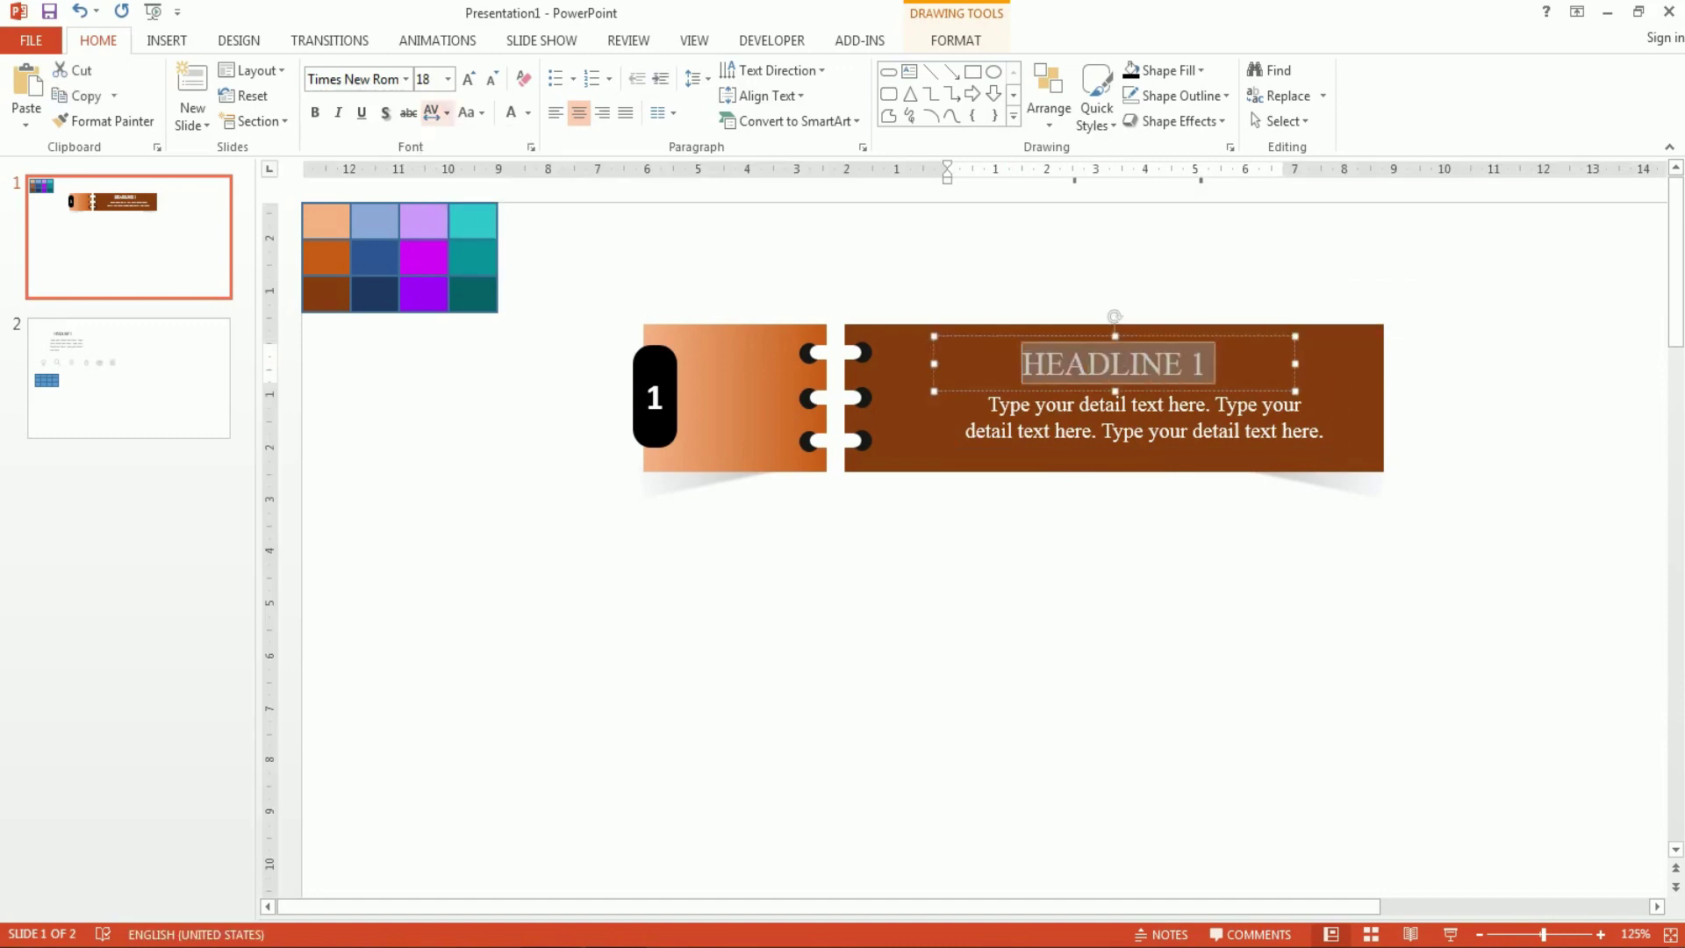
pyautogui.click(436, 112)
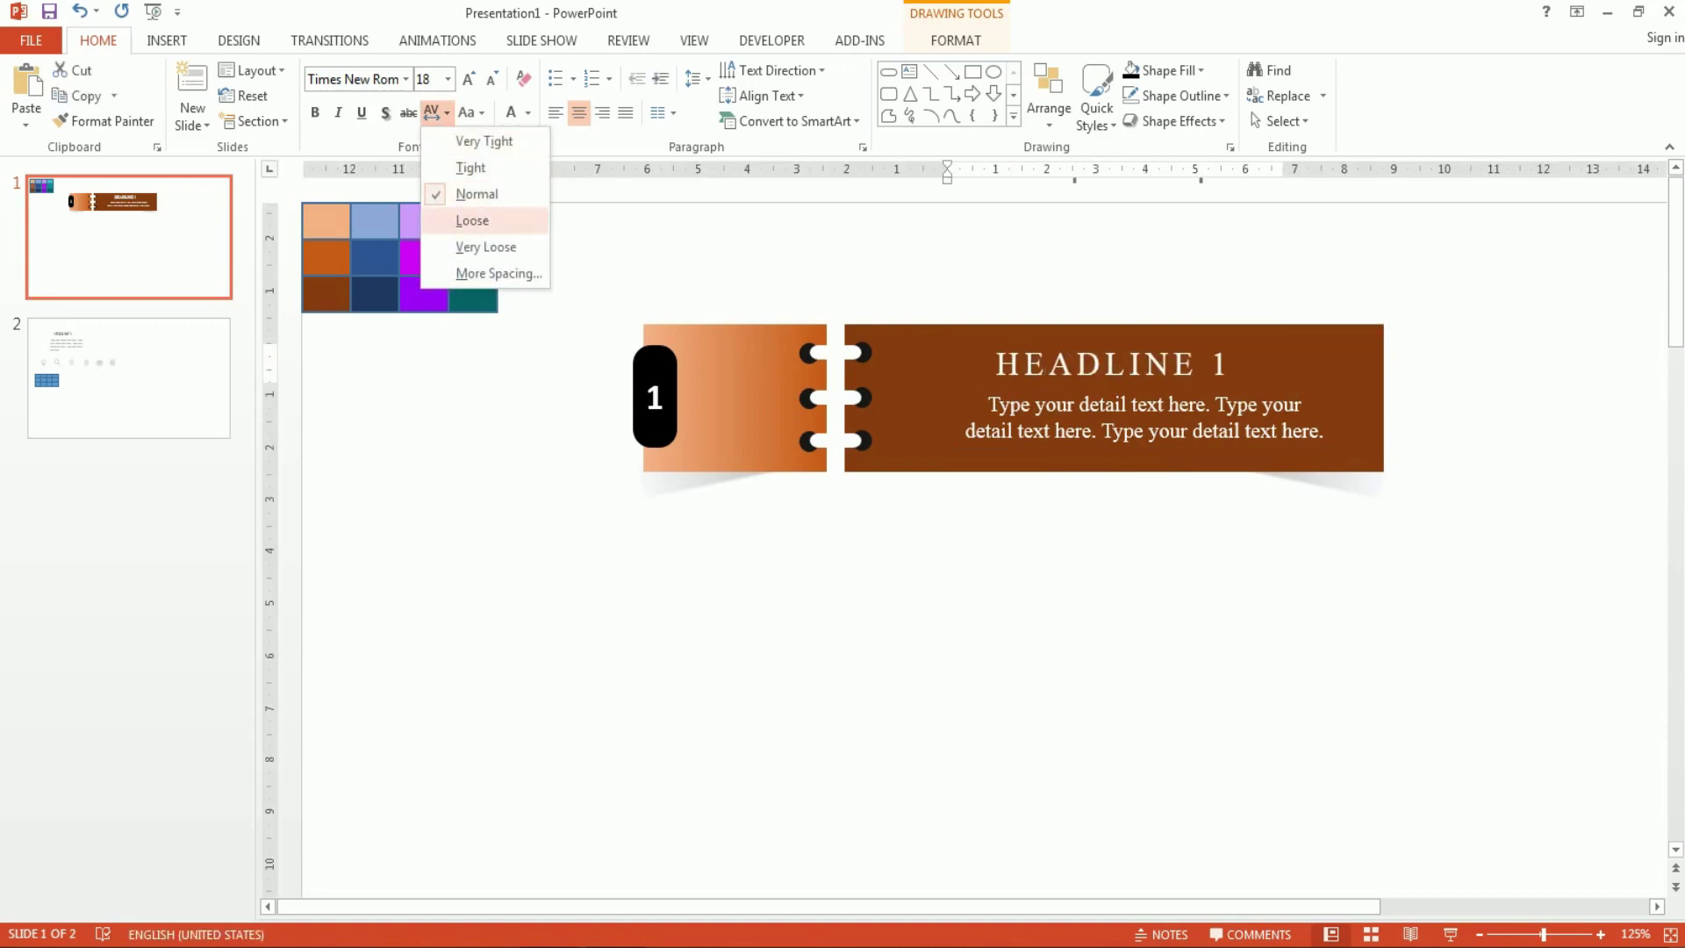
pyautogui.click(472, 221)
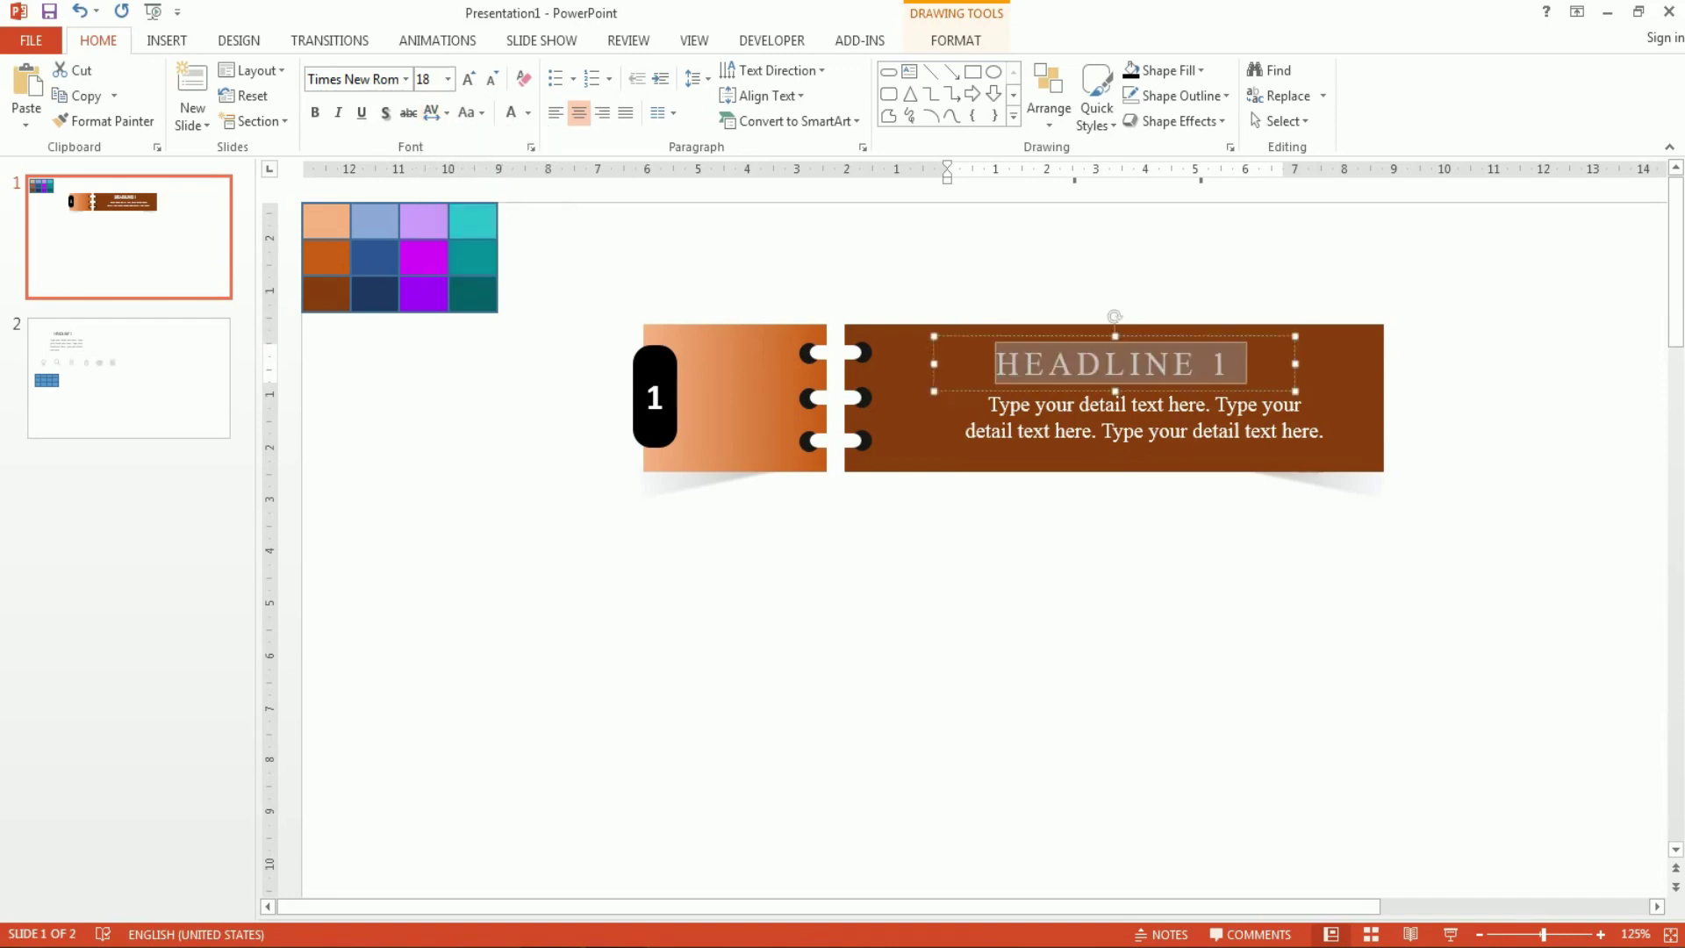
# Nudge the detail text box slightly left and lower under the headline.
pyautogui.click(1021, 431)
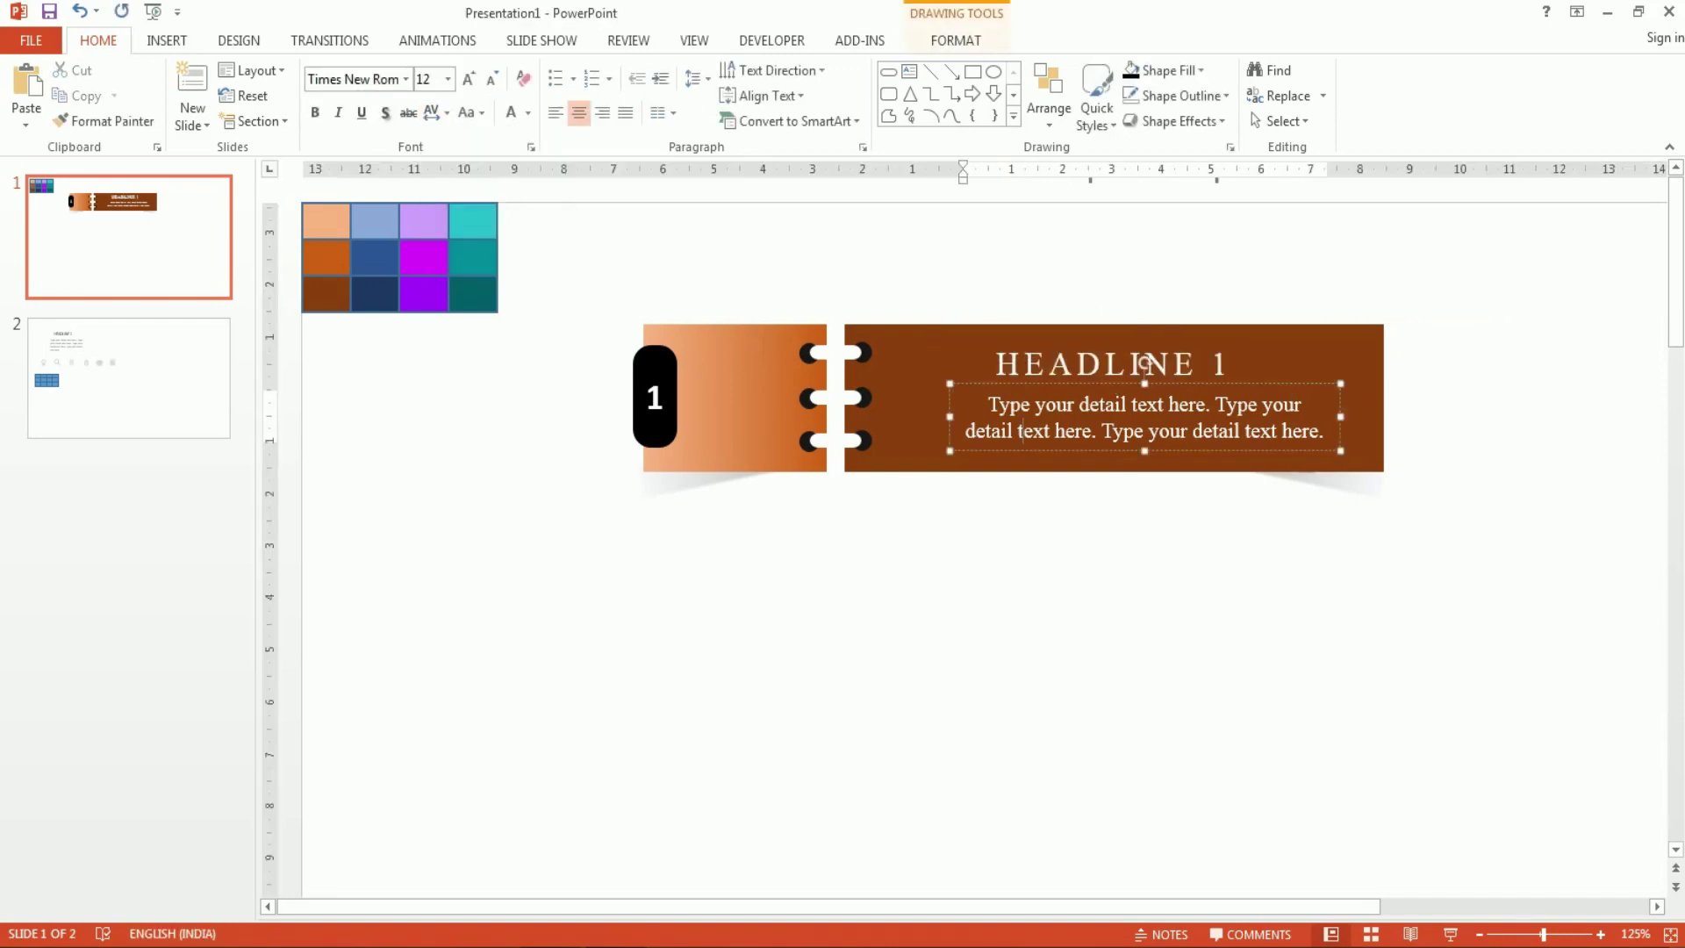
pyautogui.moveTo(1145, 362); pyautogui.dragTo(1117, 360)
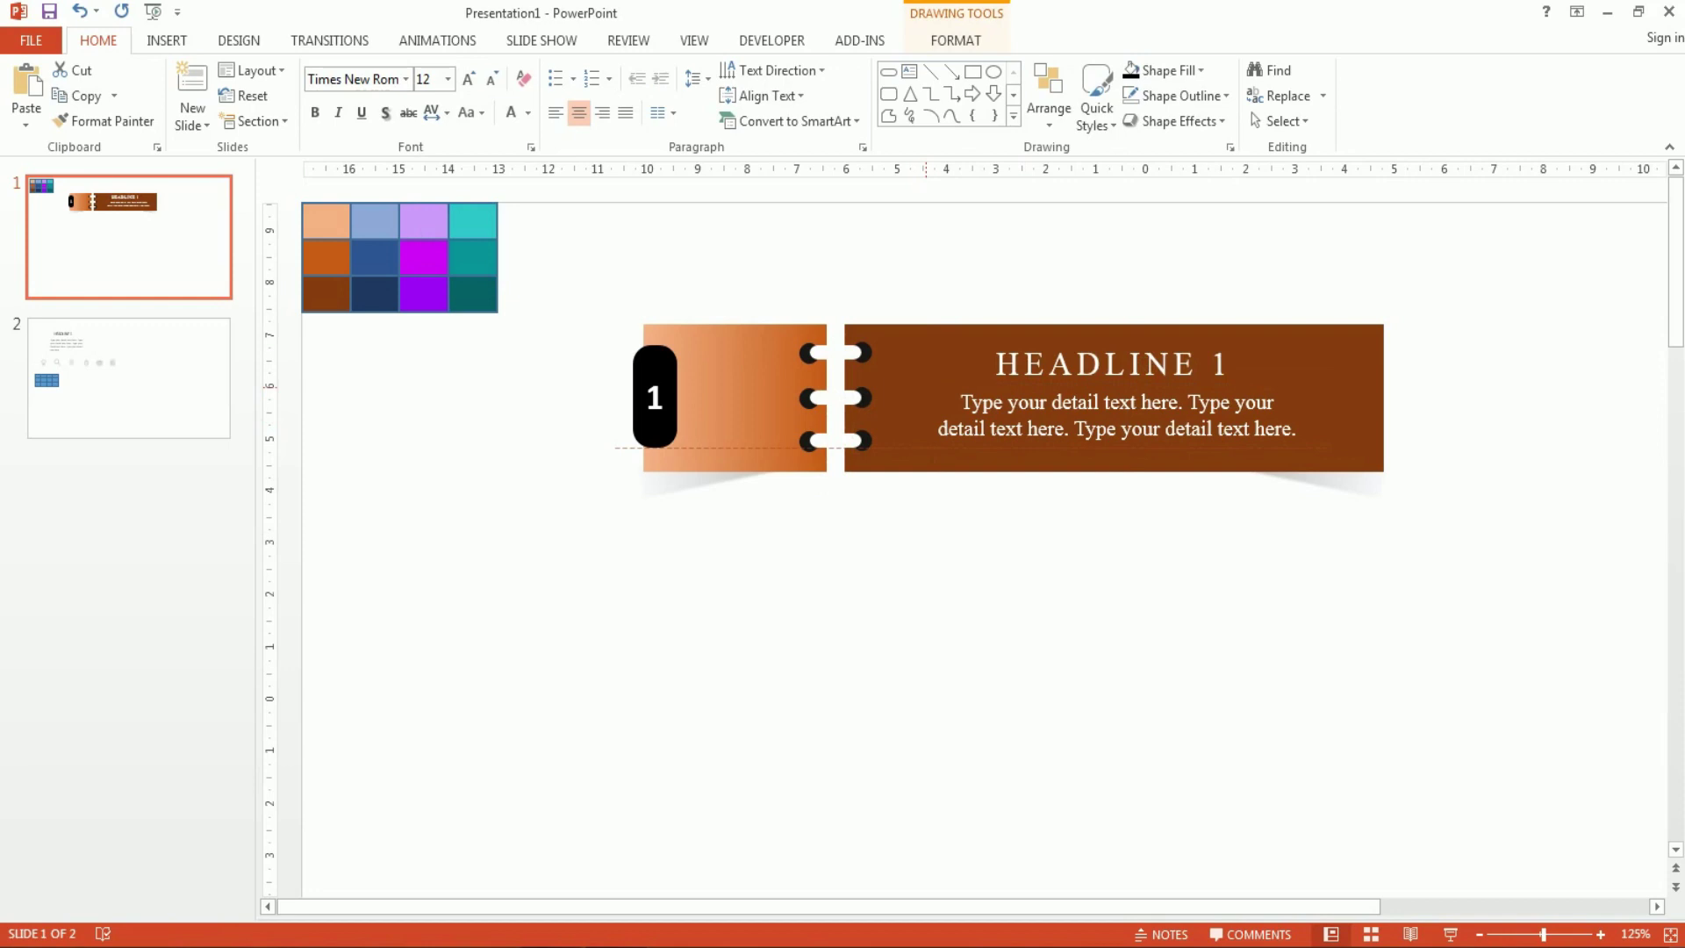
pyautogui.moveTo(1117, 360); pyautogui.dragTo(1114, 360)
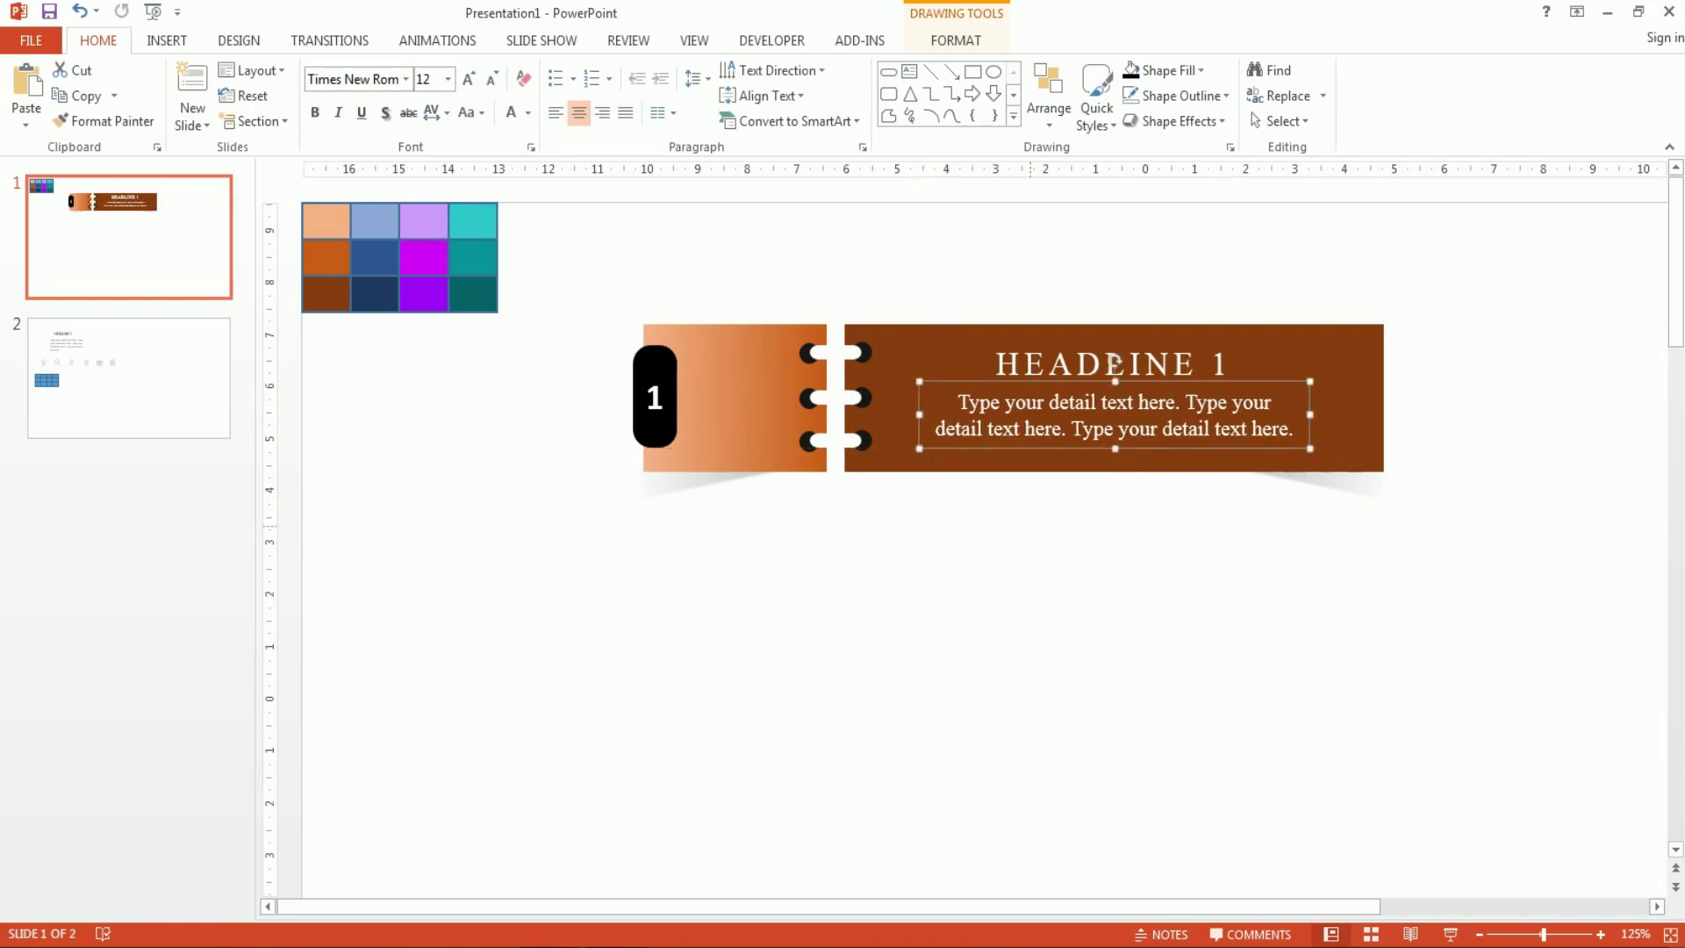
pyautogui.press('Escape')
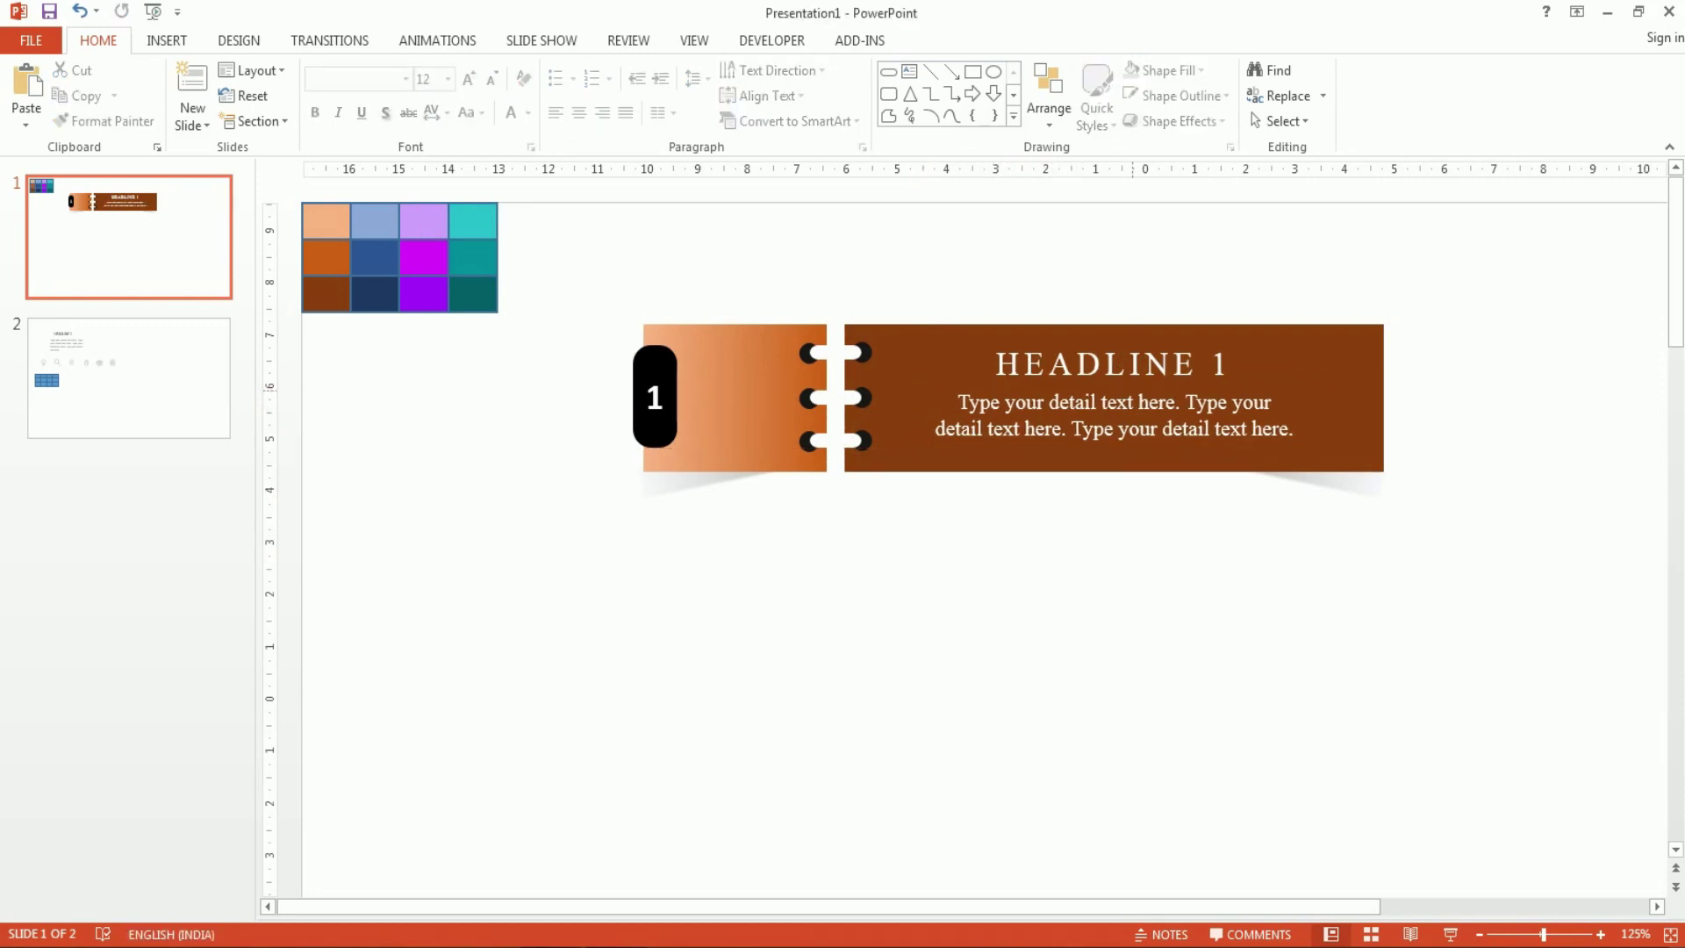
pyautogui.click(1228, 403)
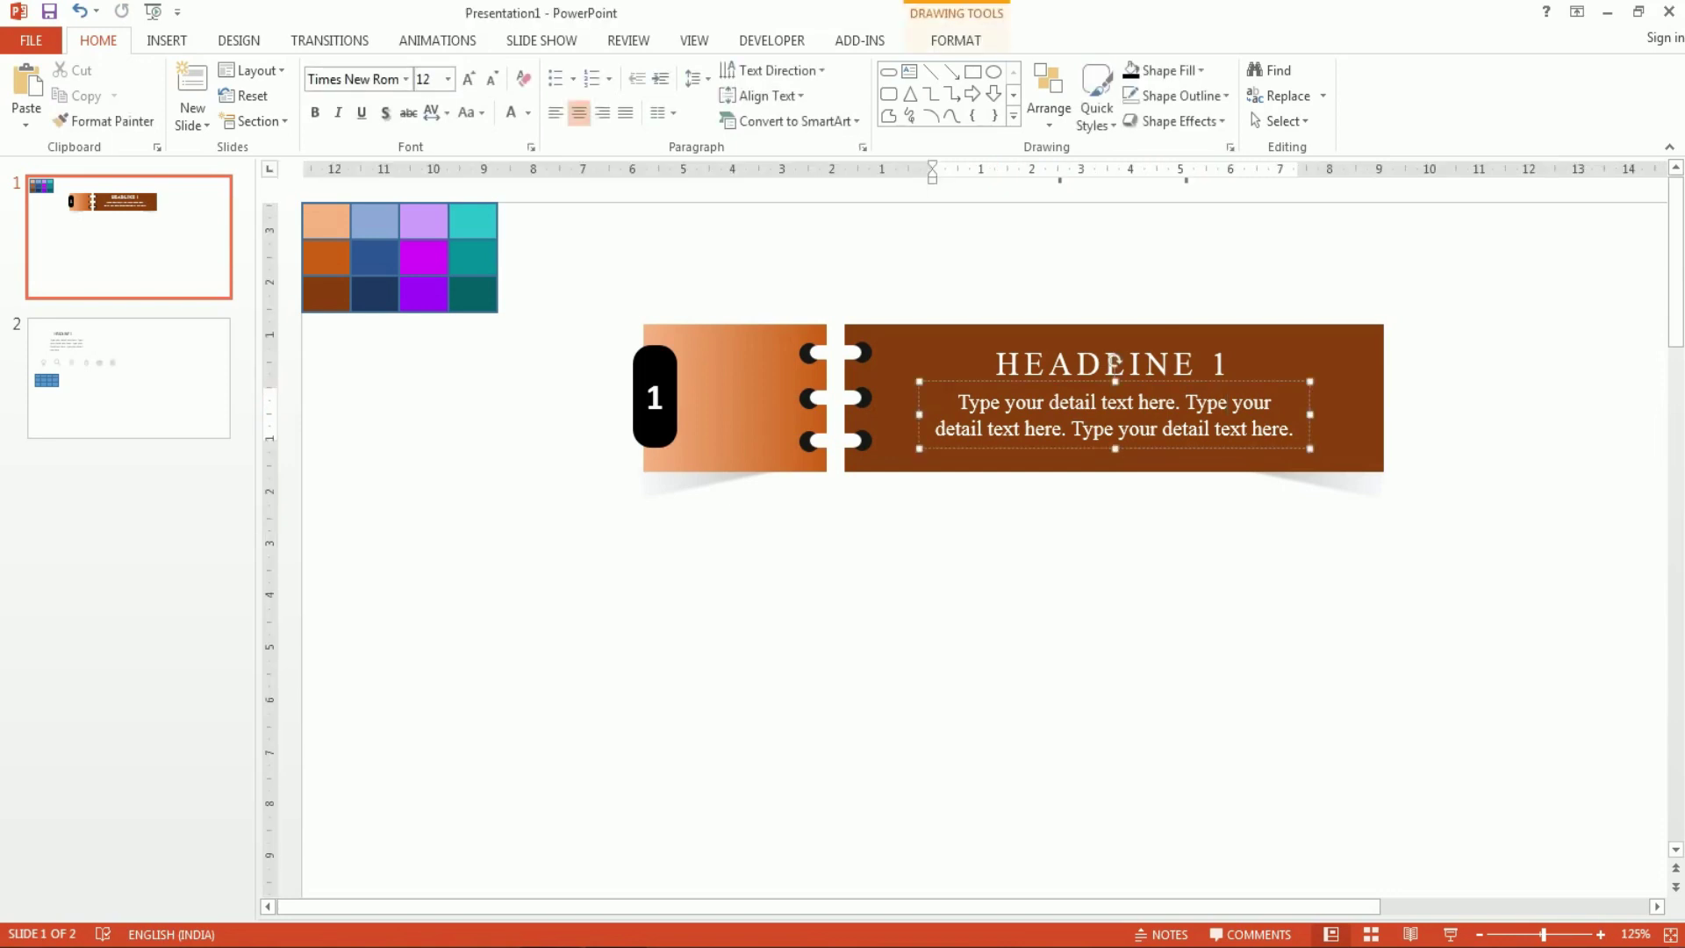
pyautogui.click(1113, 363)
pyautogui.hotkey('ctrl', 'z')
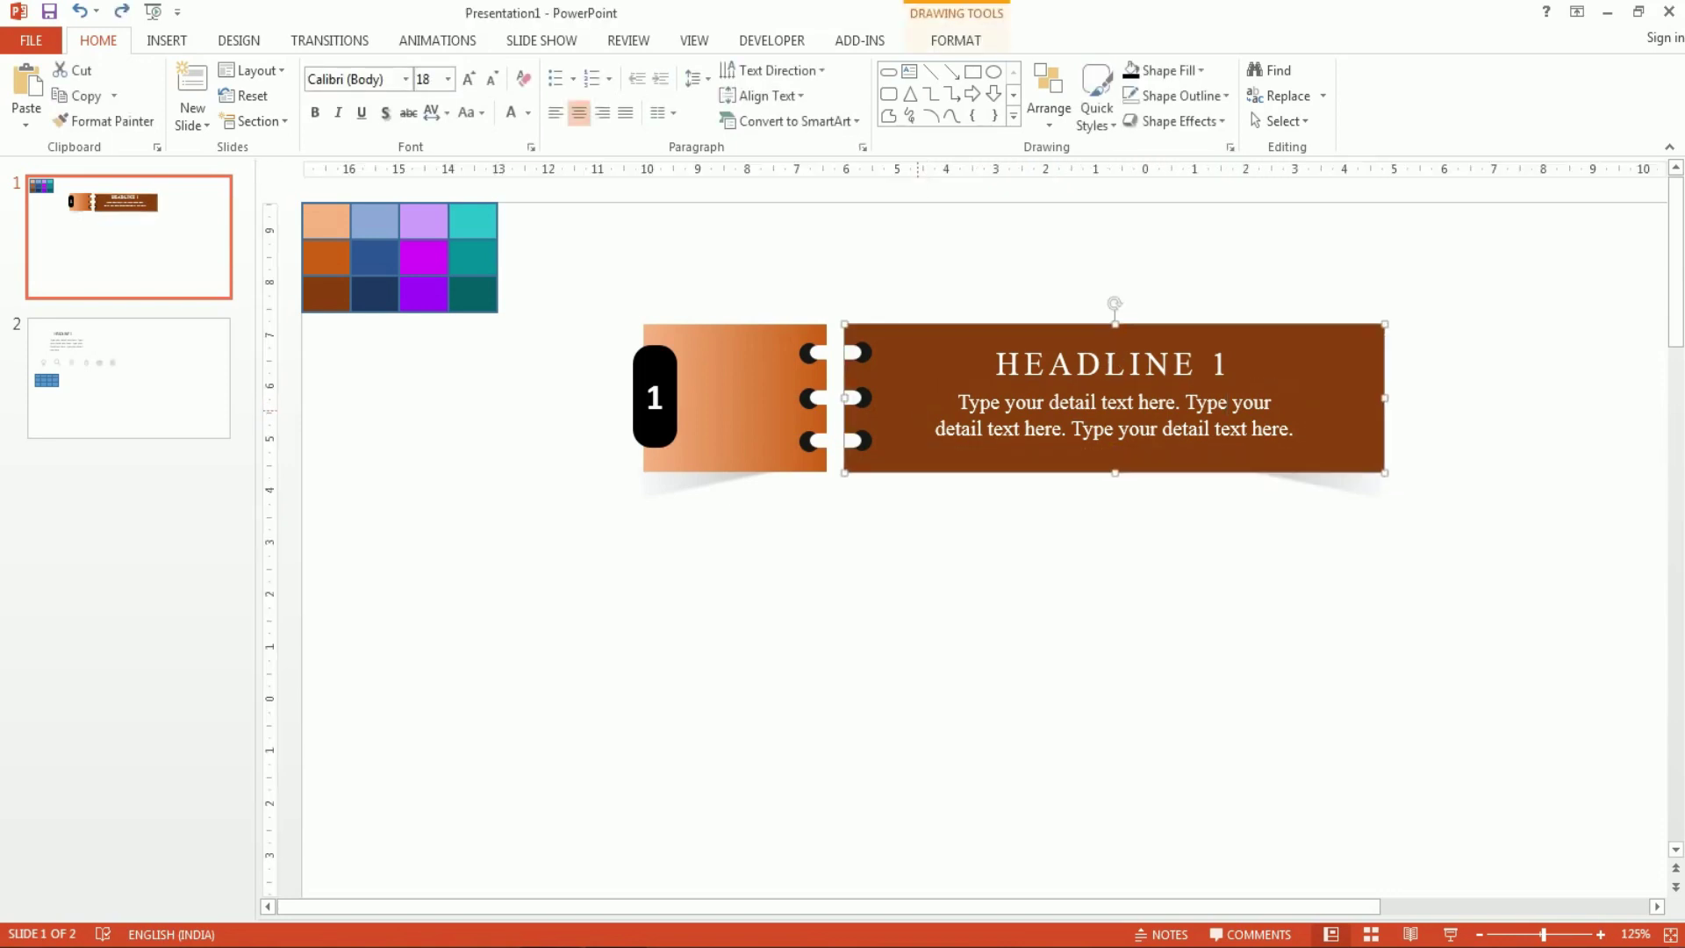
pyautogui.click(1113, 363)
pyautogui.moveTo(1113, 362); pyautogui.dragTo(1113, 372)
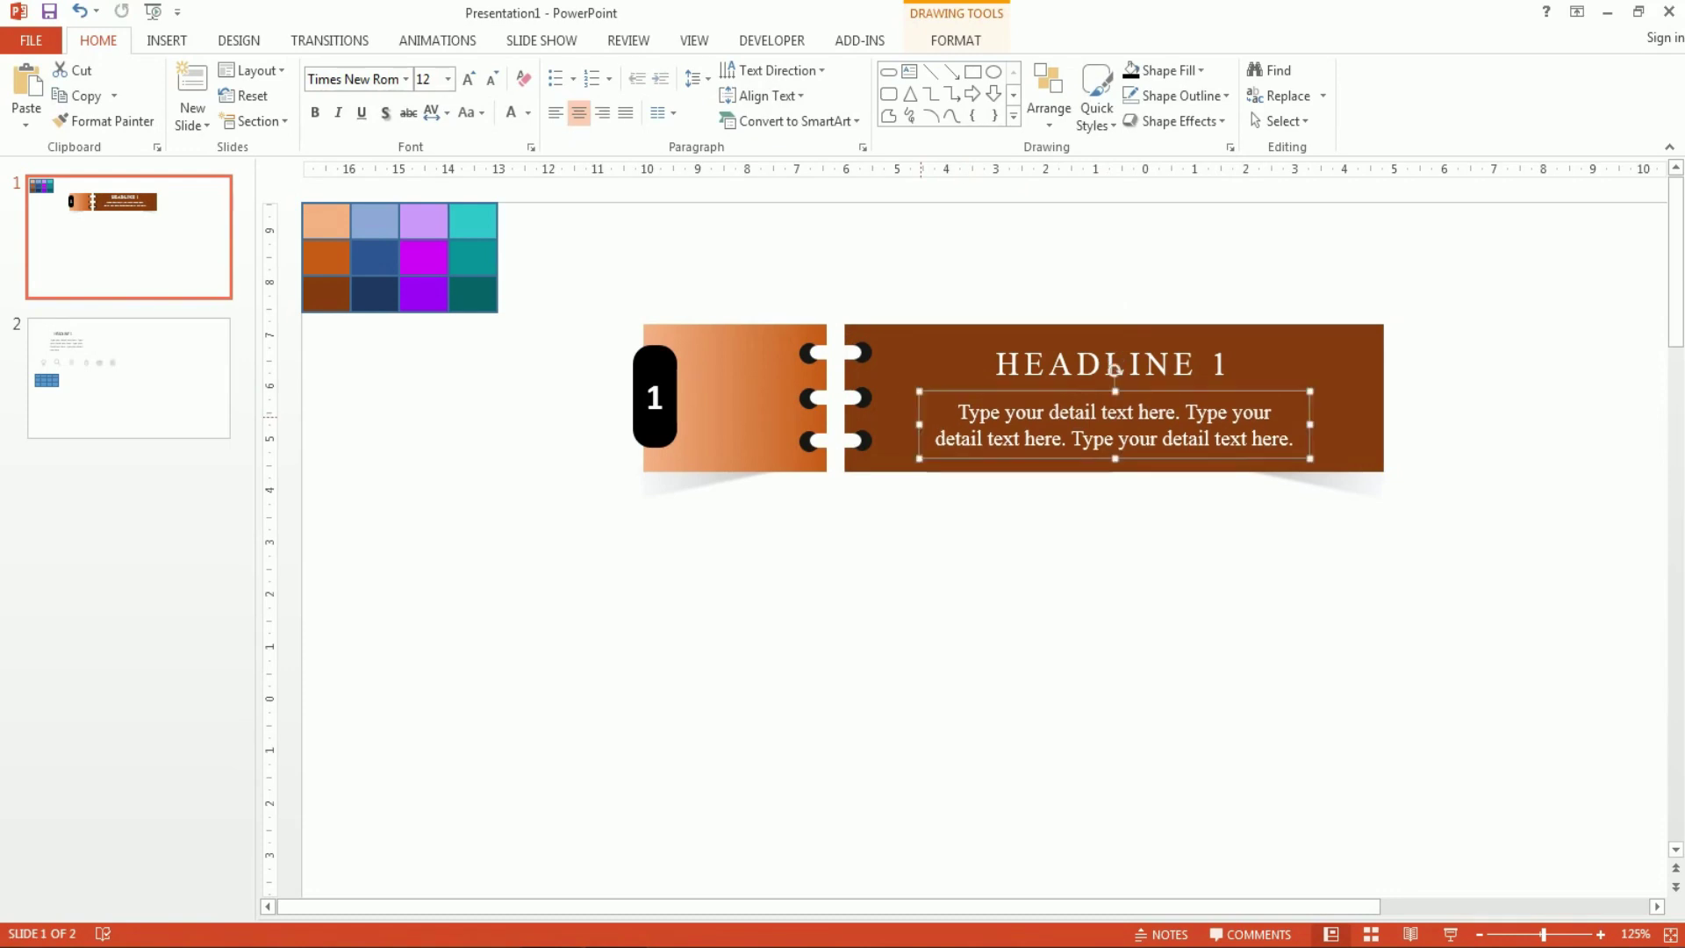
# Underline HEADLINE 1.
pyautogui.click(996, 363)
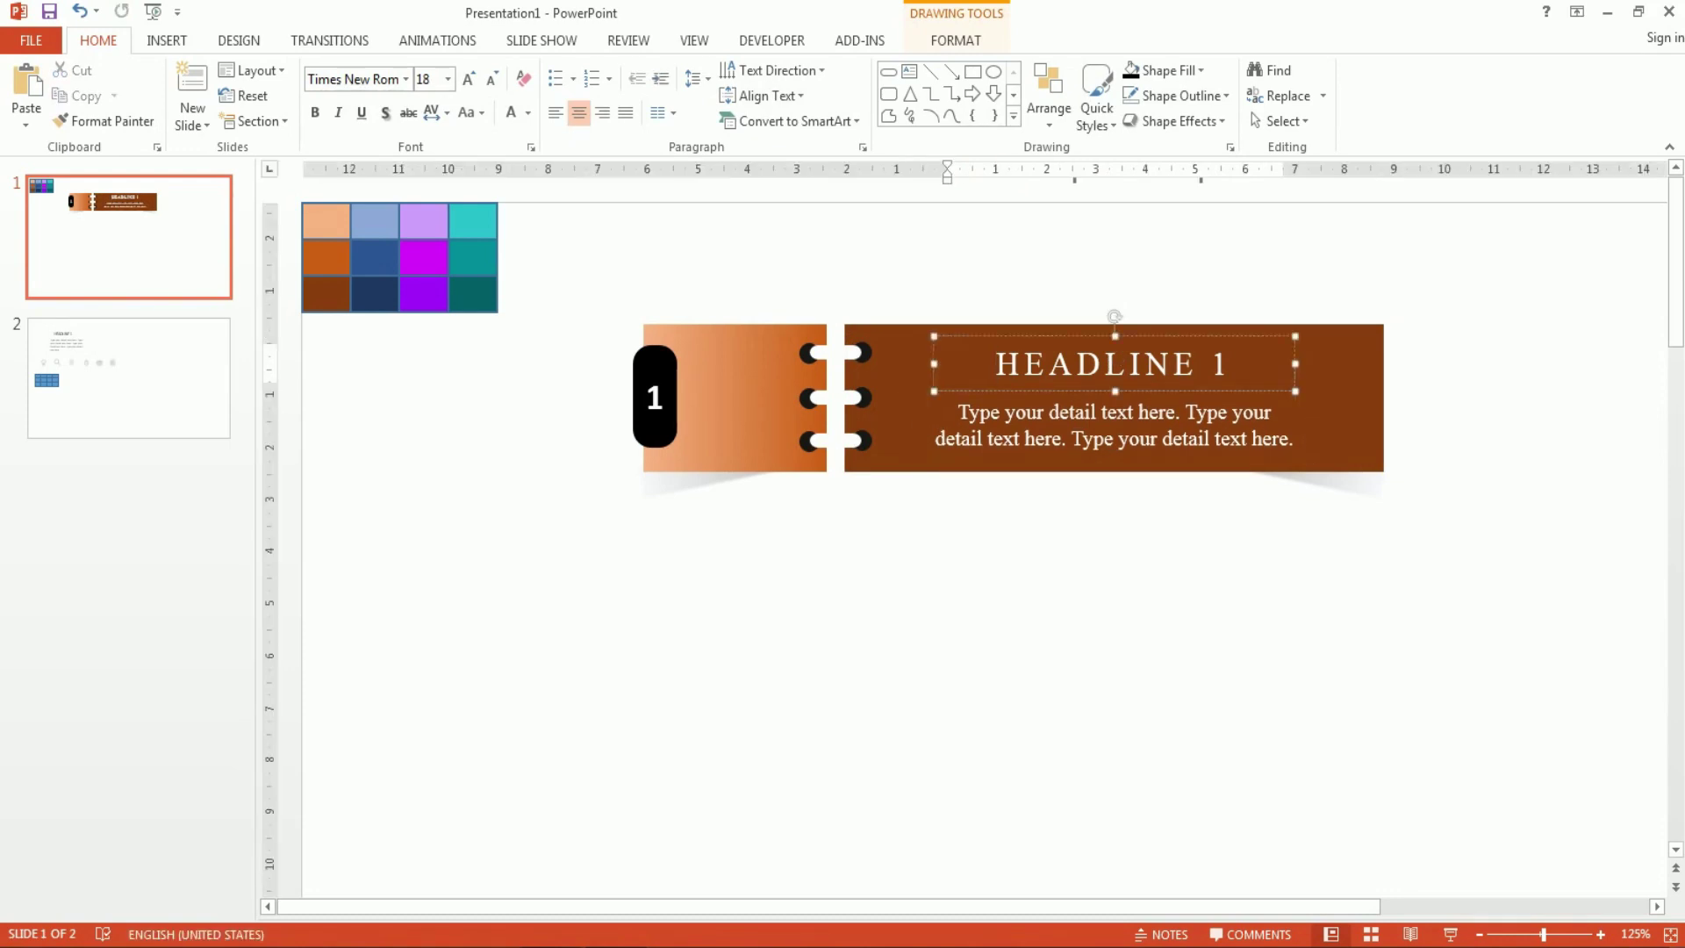
pyautogui.moveTo(997, 363); pyautogui.dragTo(1247, 363)
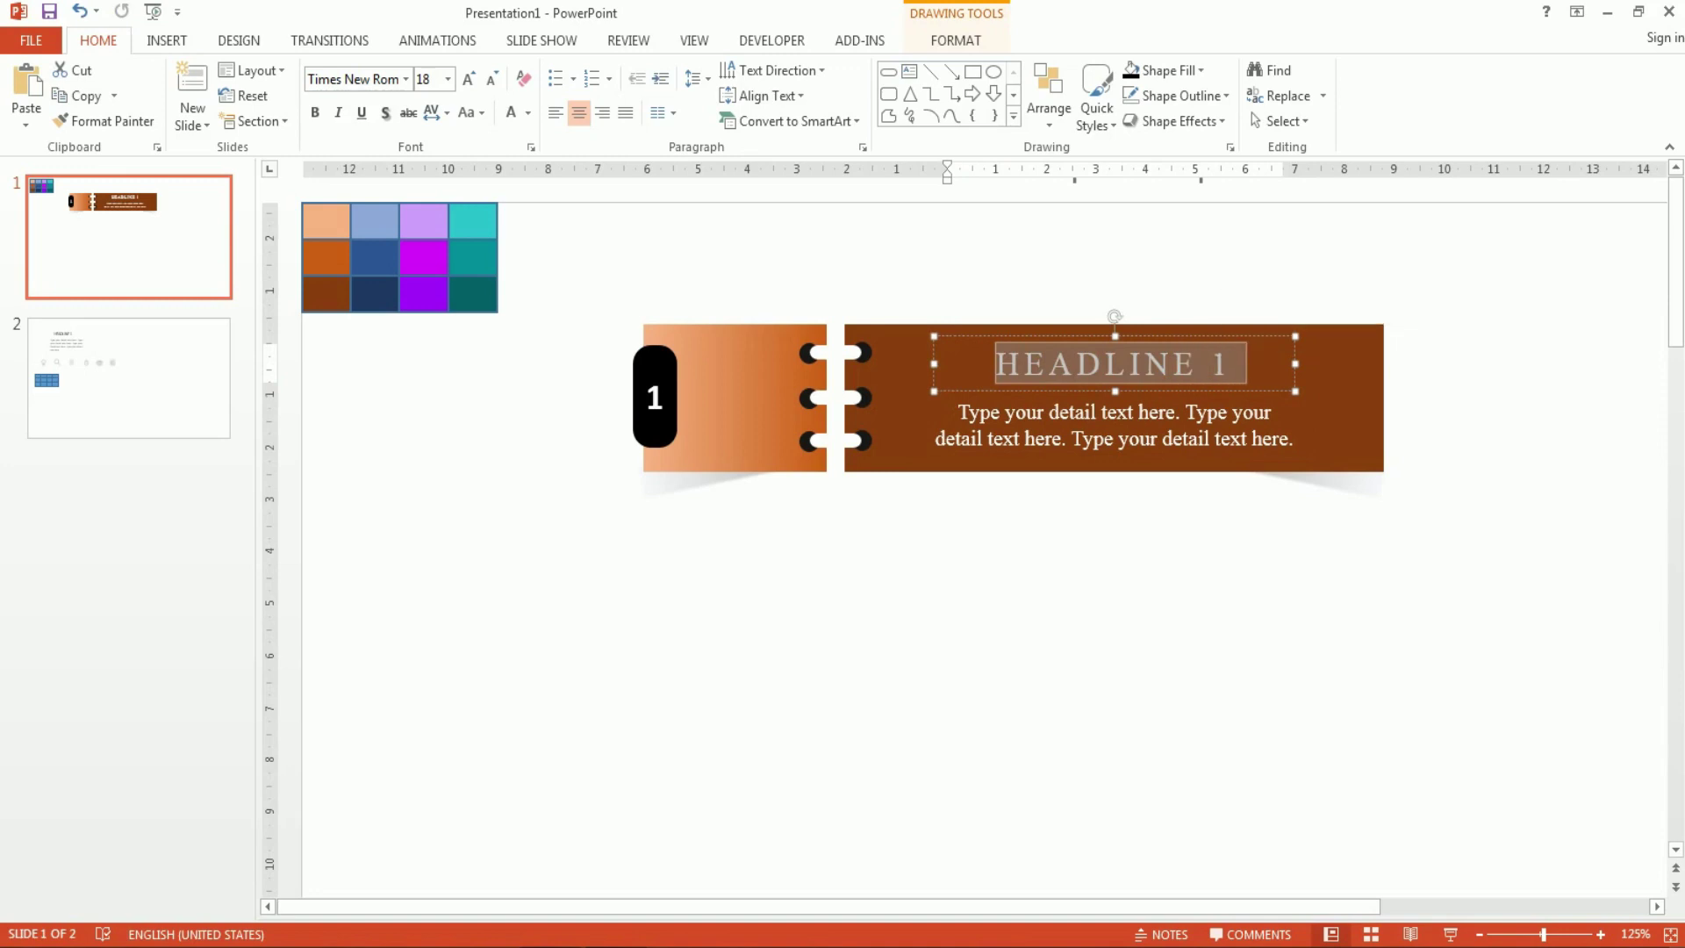
pyautogui.click(361, 112)
pyautogui.press('Escape')
pyautogui.press('Escape')
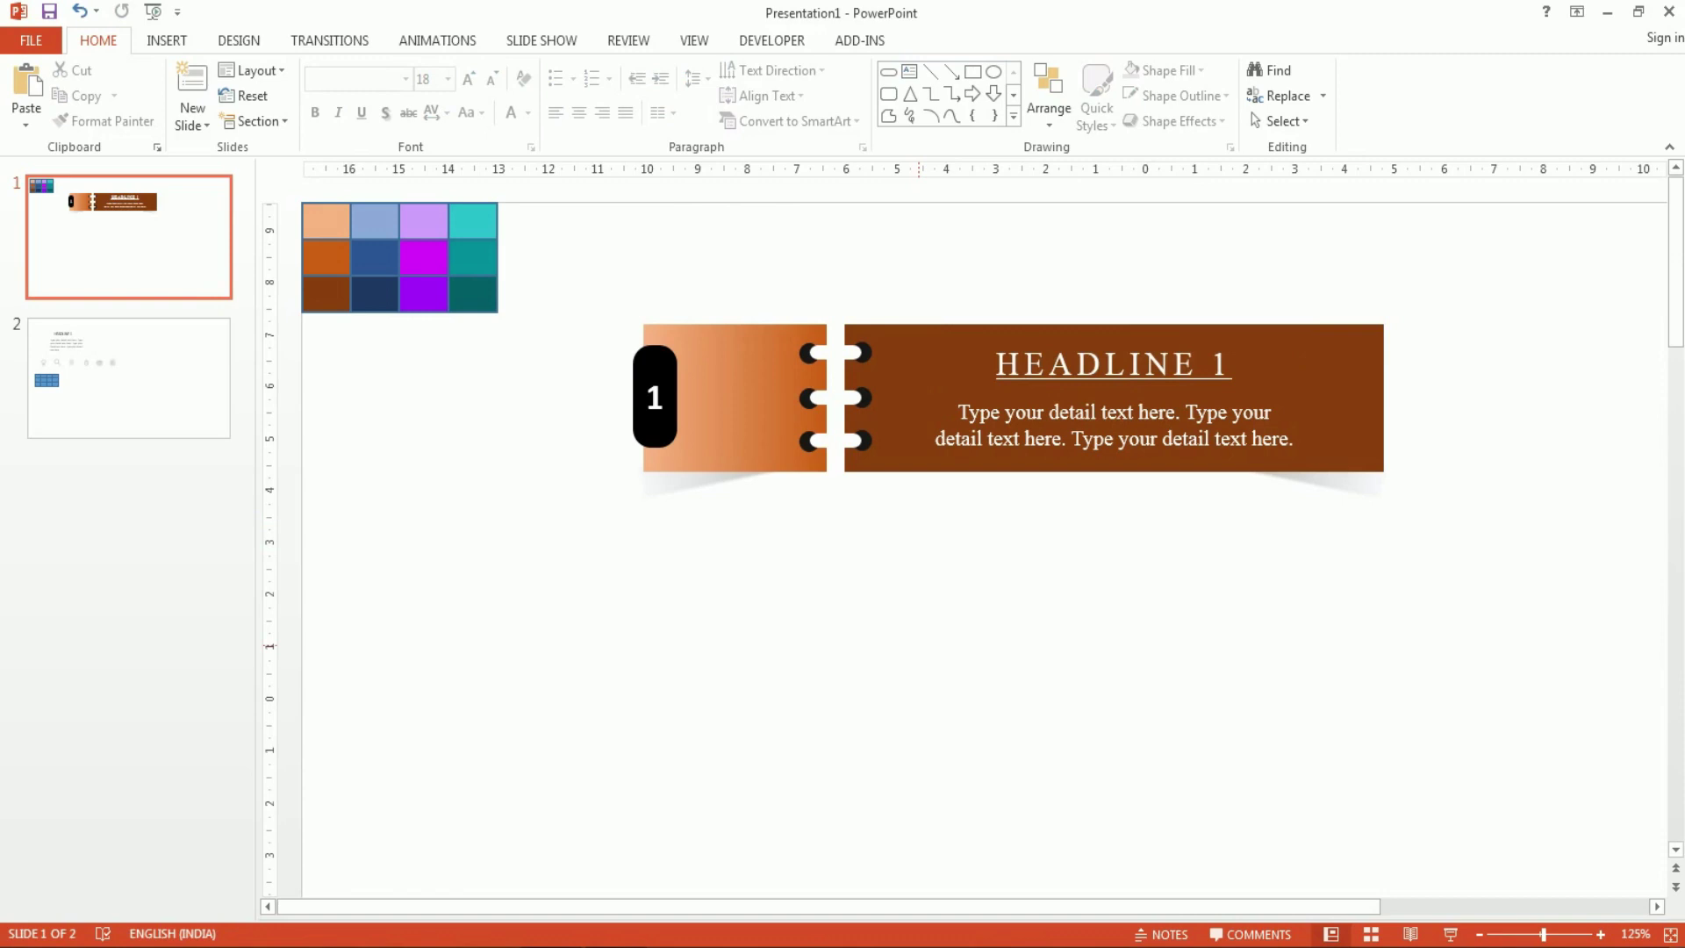
# Select the whole notebook row and Ctrl-drag copies downward to stack three rows.
pyautogui.moveTo(610, 260); pyautogui.dragTo(1389, 606)
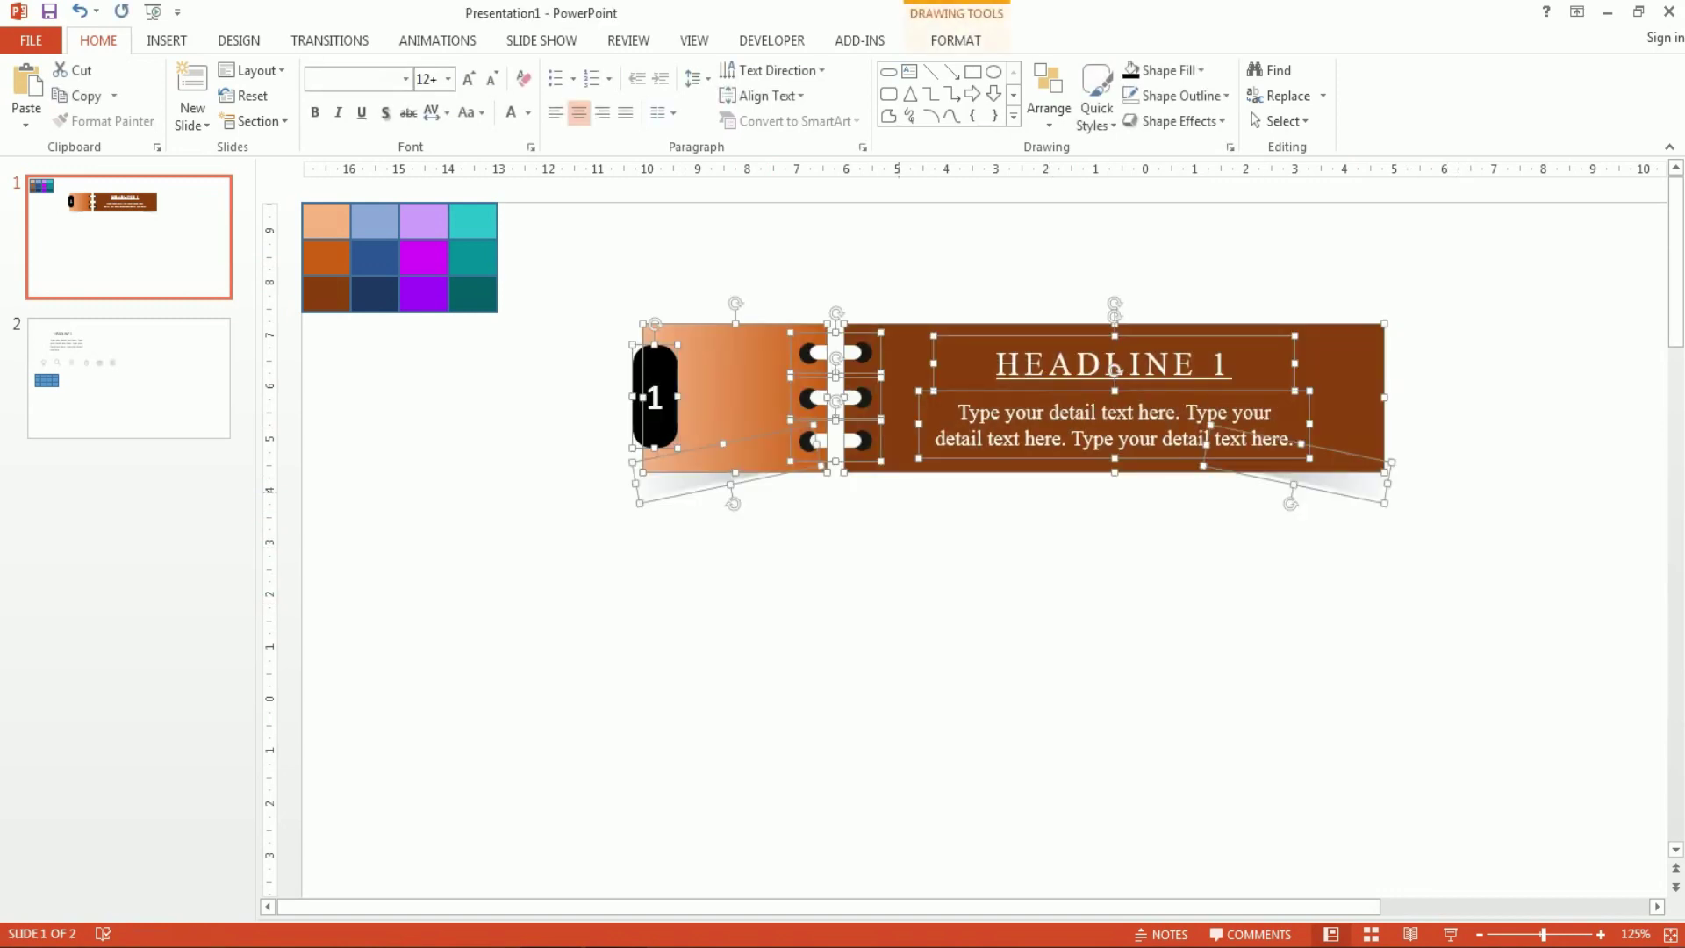
pyautogui.moveTo(1113, 369); pyautogui.dragTo(1115, 746)
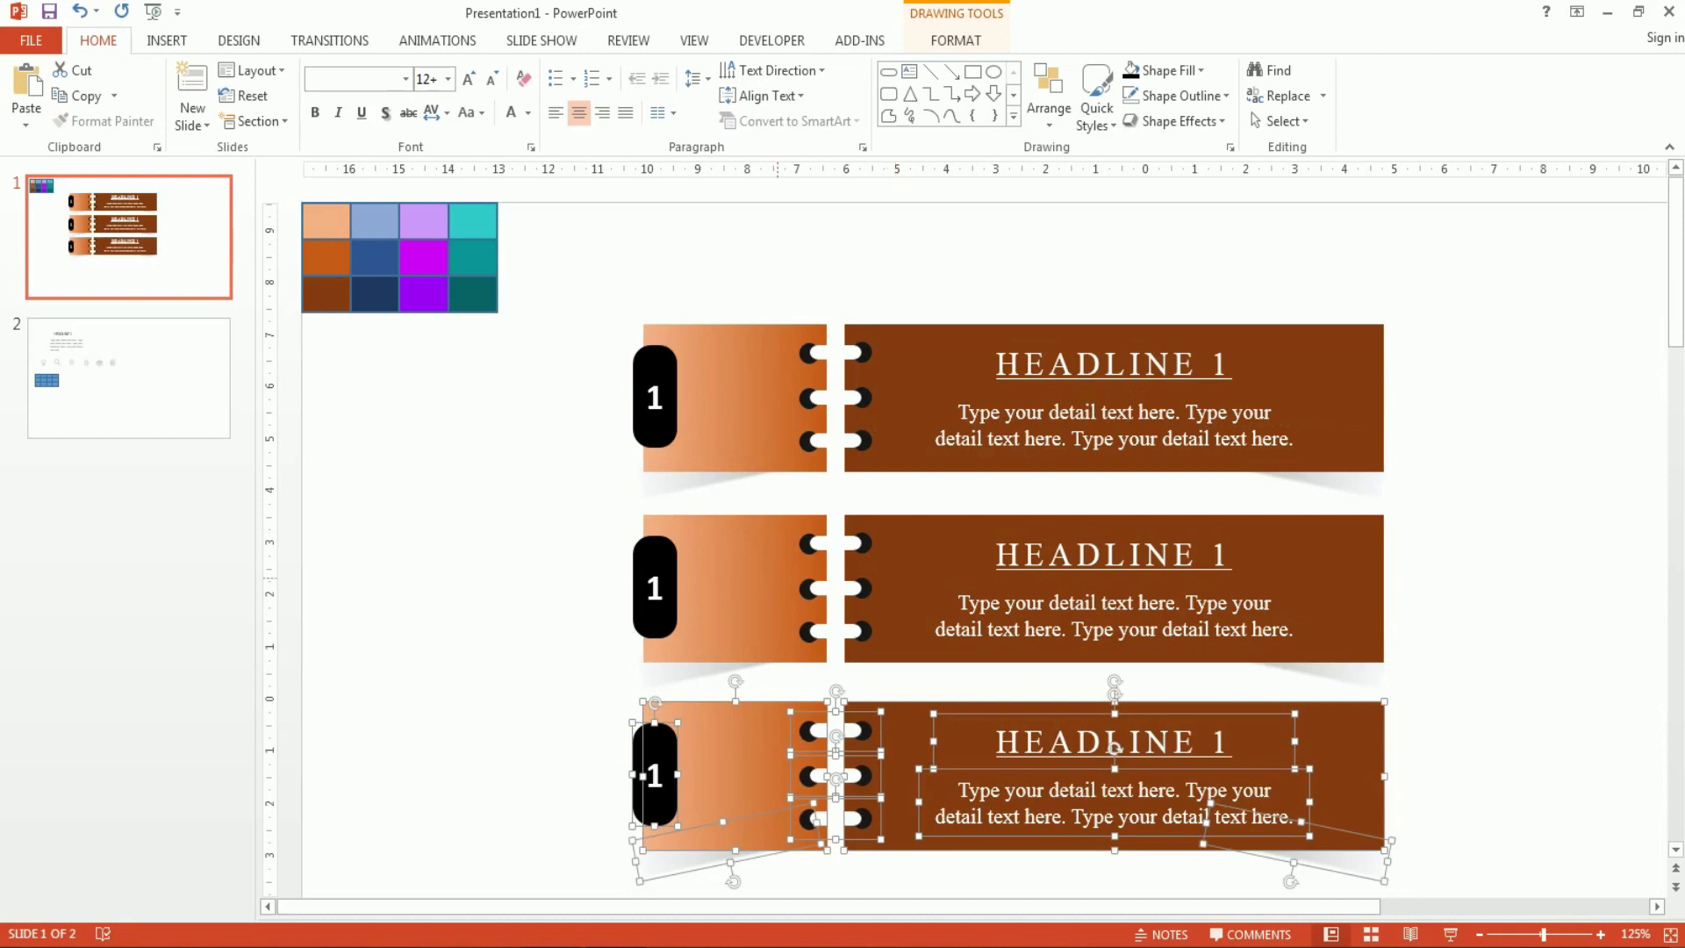
pyautogui.click(737, 614)
# In the middle tab's Format Shape fill, set the right gradient stop to light purple.
pyautogui.rightClick(773, 583)
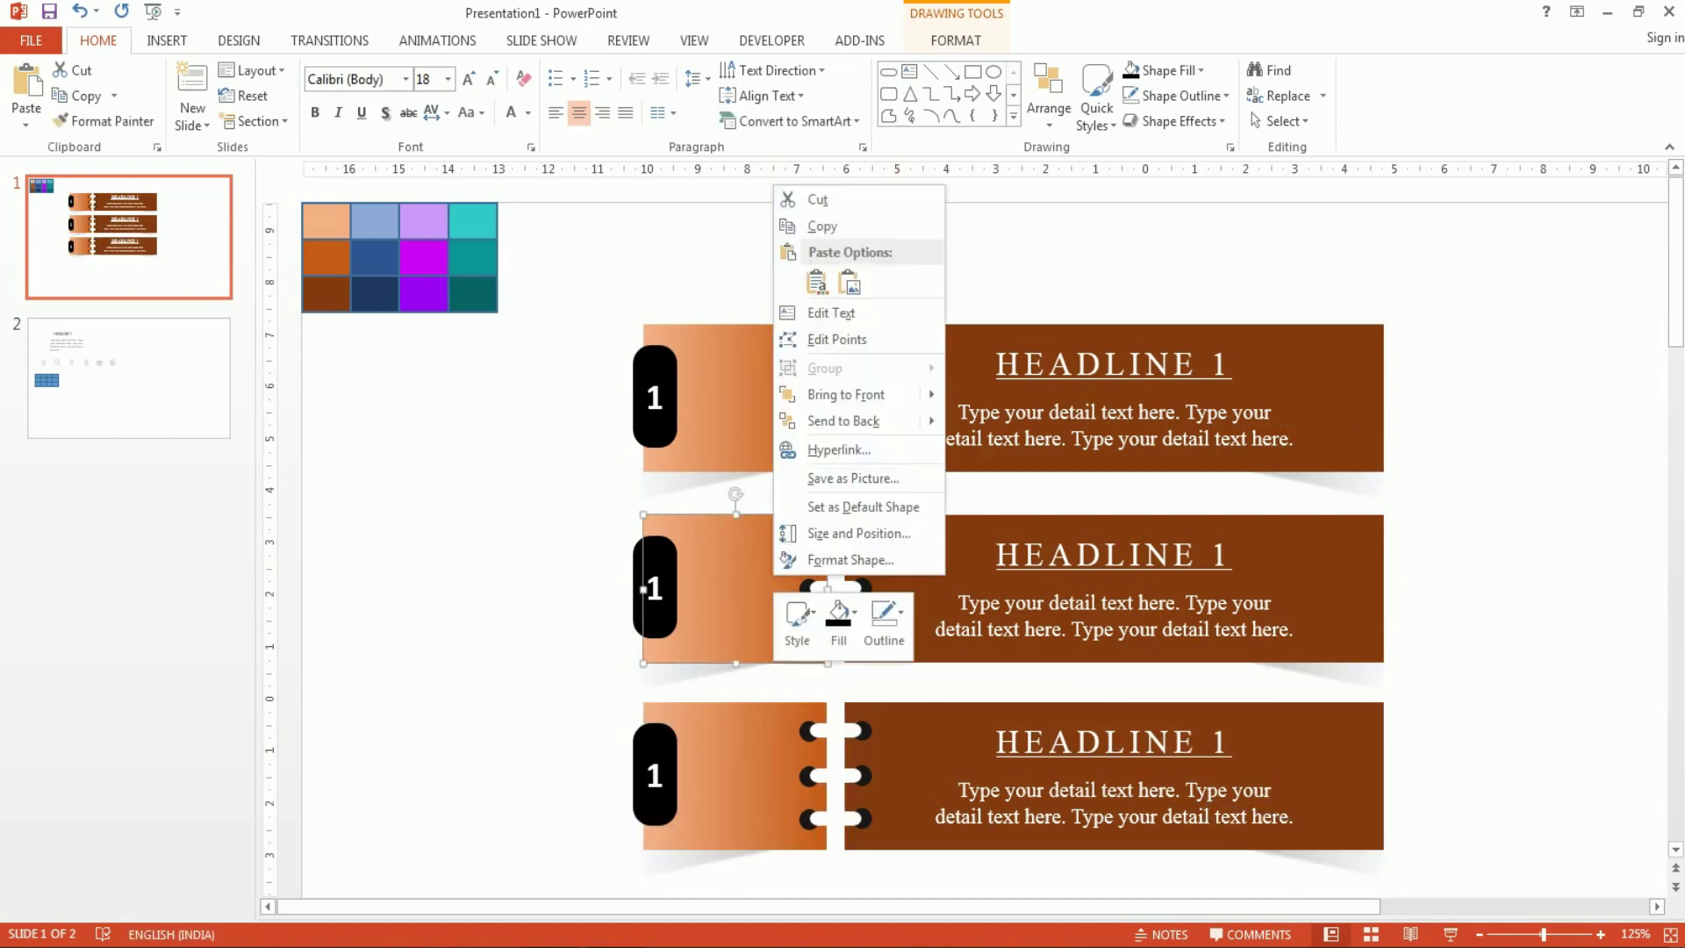
pyautogui.click(821, 559)
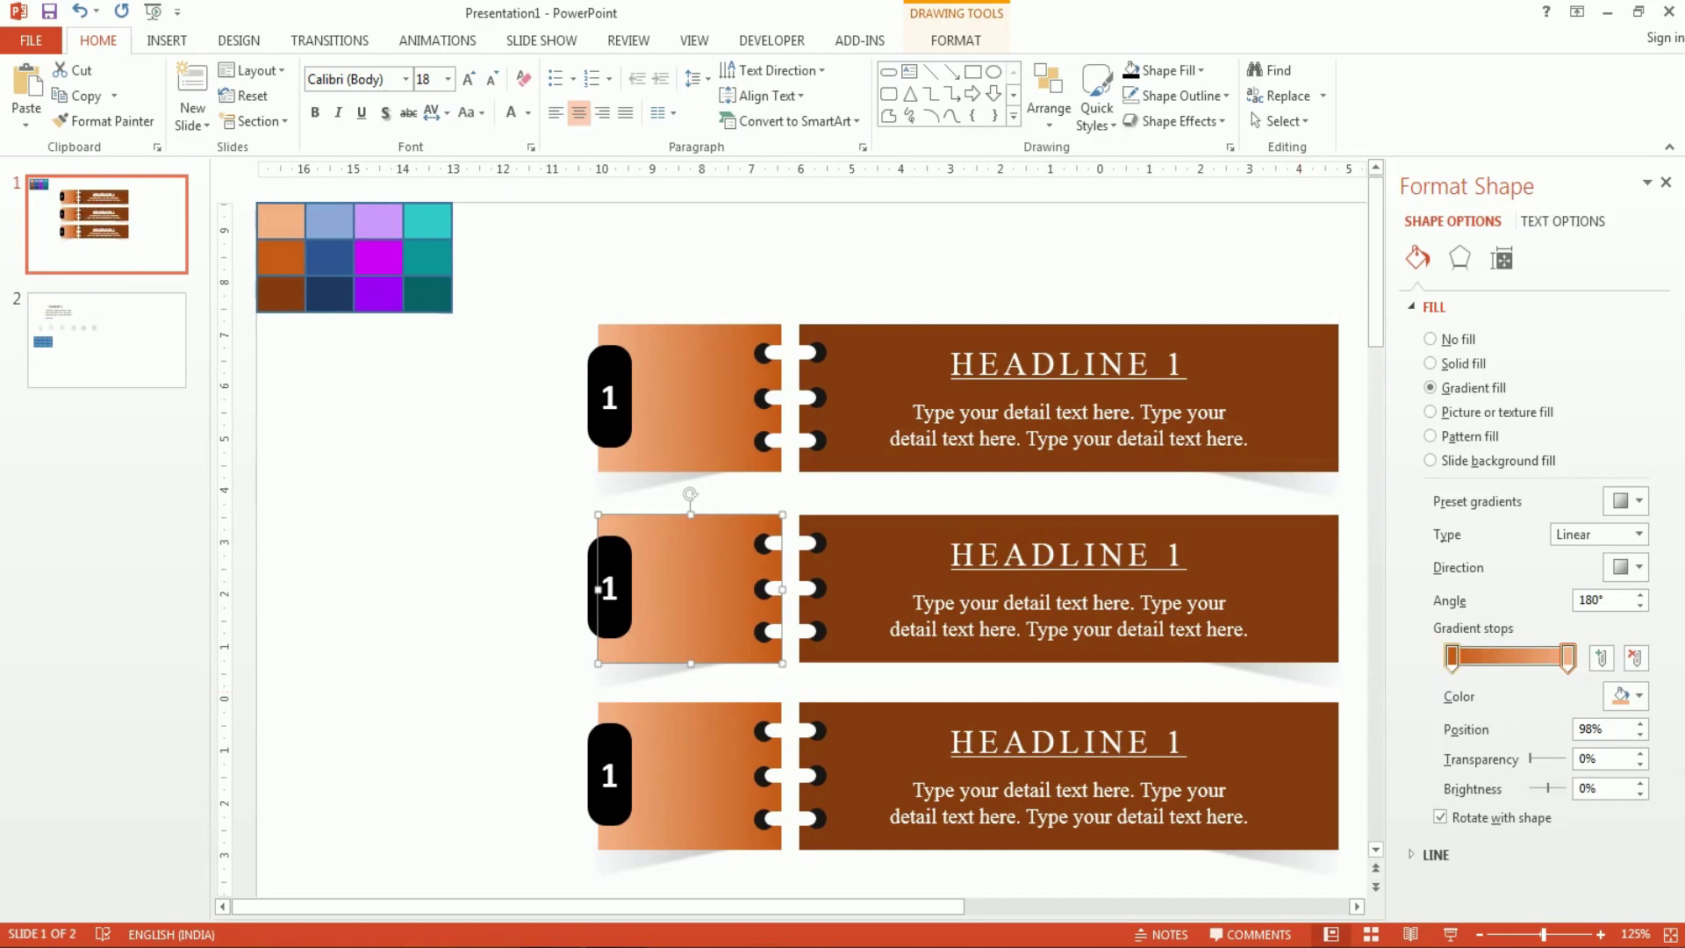
pyautogui.click(1453, 660)
pyautogui.click(1569, 658)
pyautogui.click(1623, 695)
pyautogui.click(1557, 669)
pyautogui.click(383, 216)
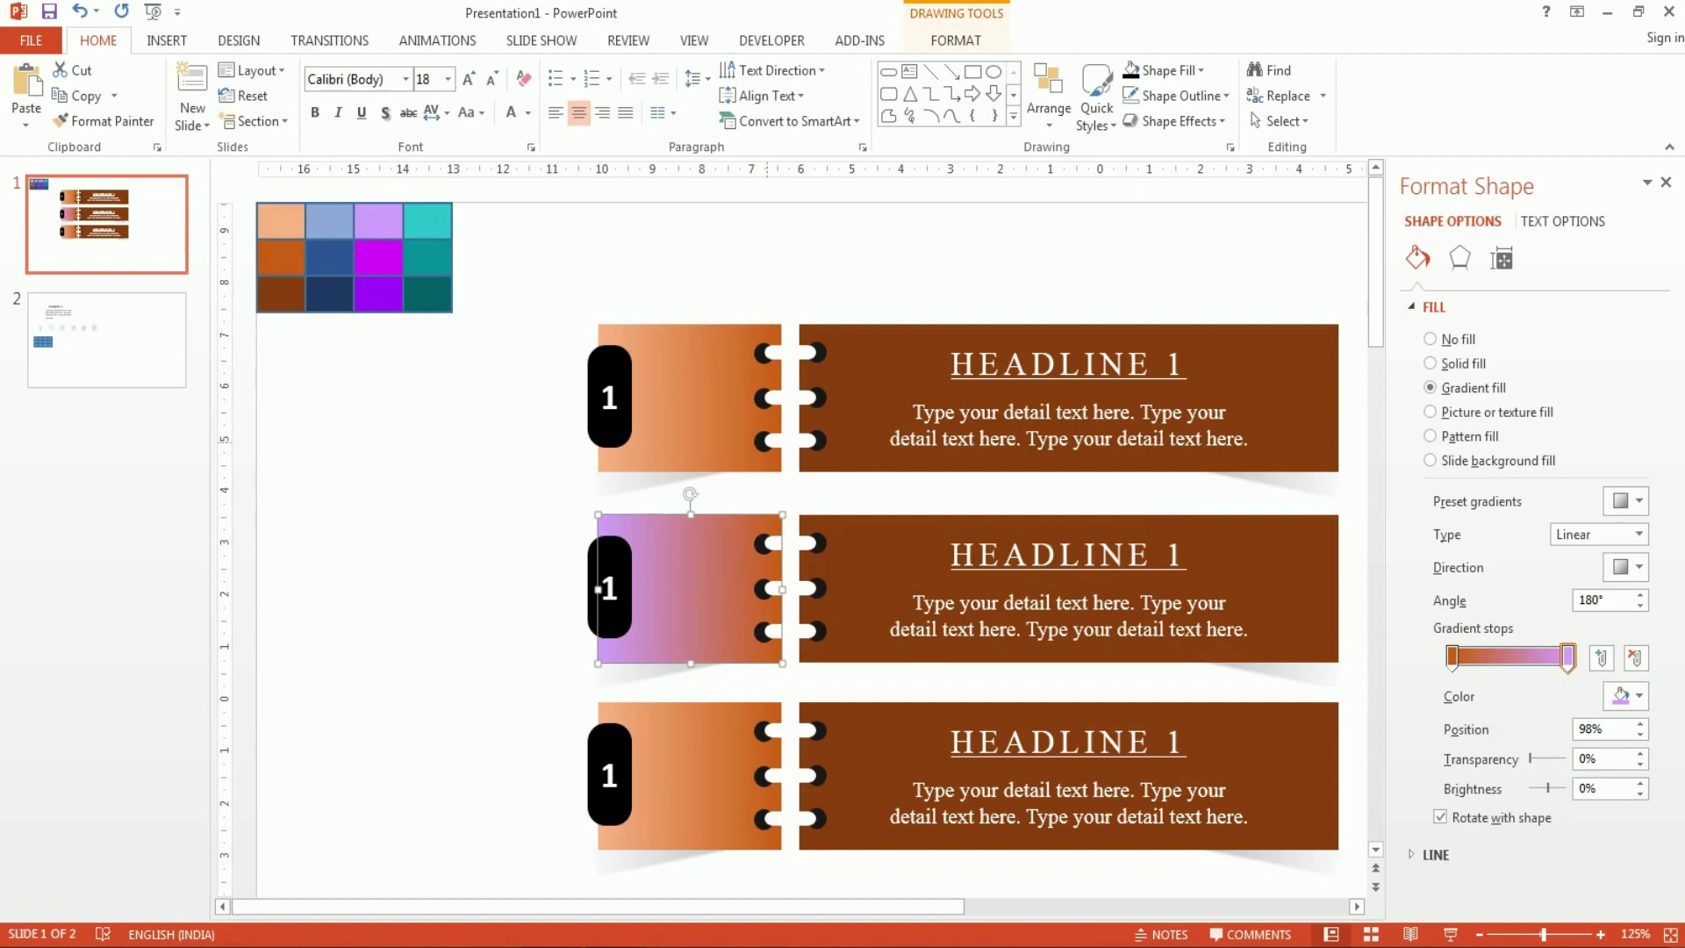
# Set the middle tab's left gradient stop to bright magenta.
pyautogui.click(1451, 656)
pyautogui.click(1622, 696)
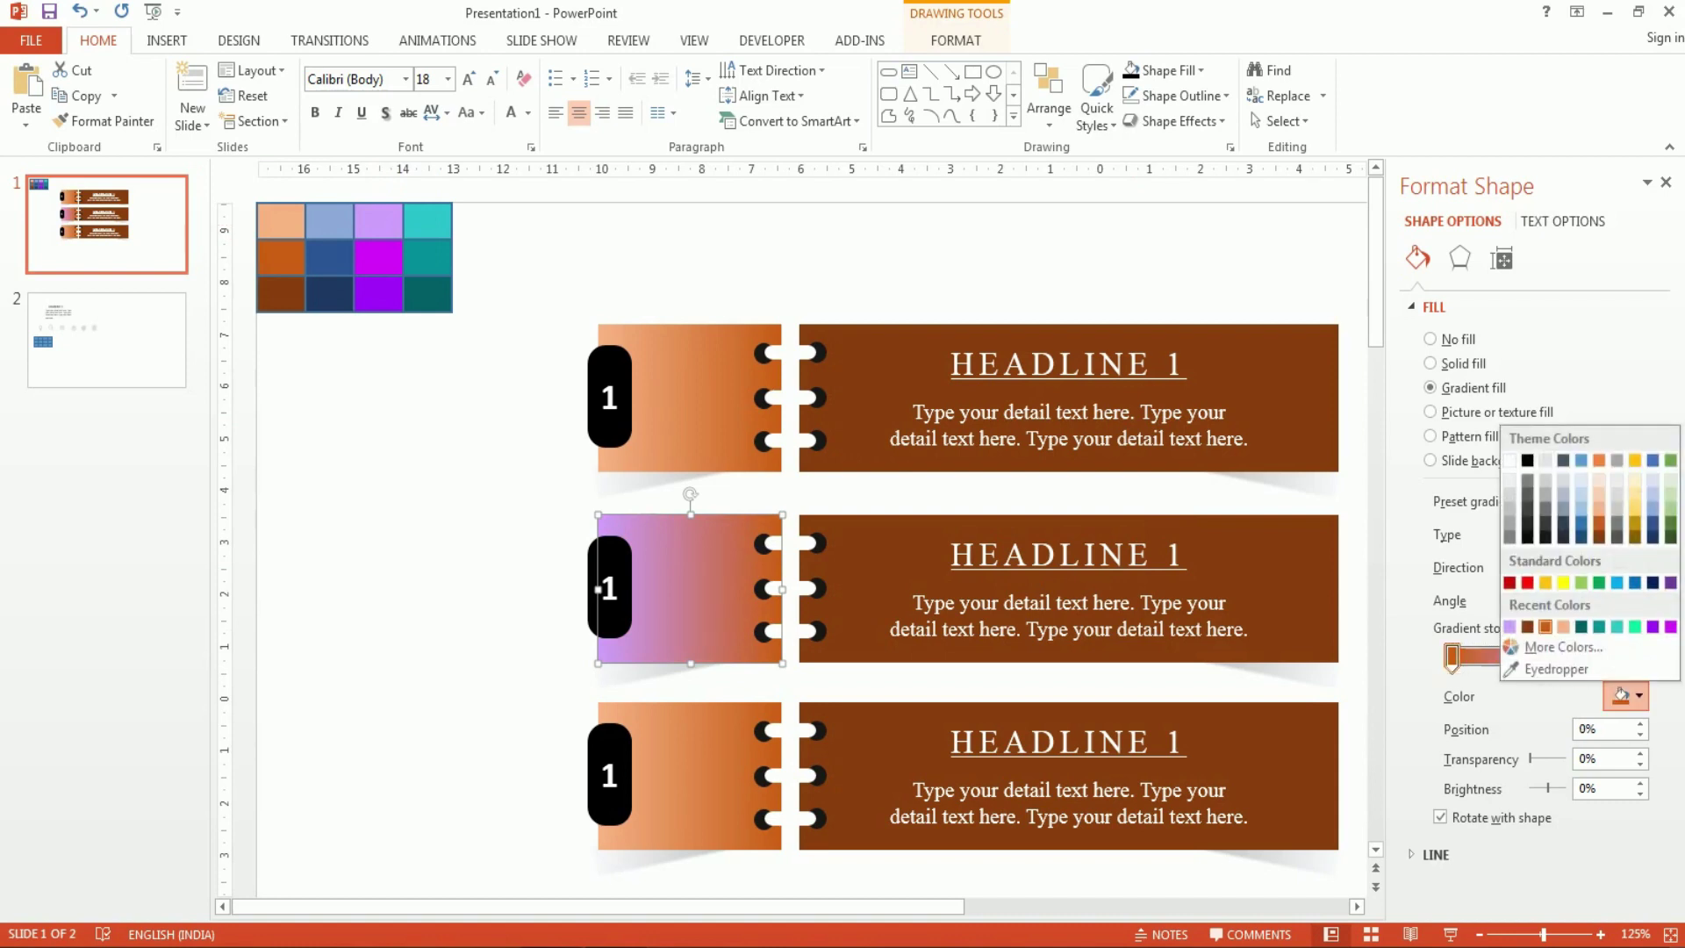
pyautogui.click(1562, 647)
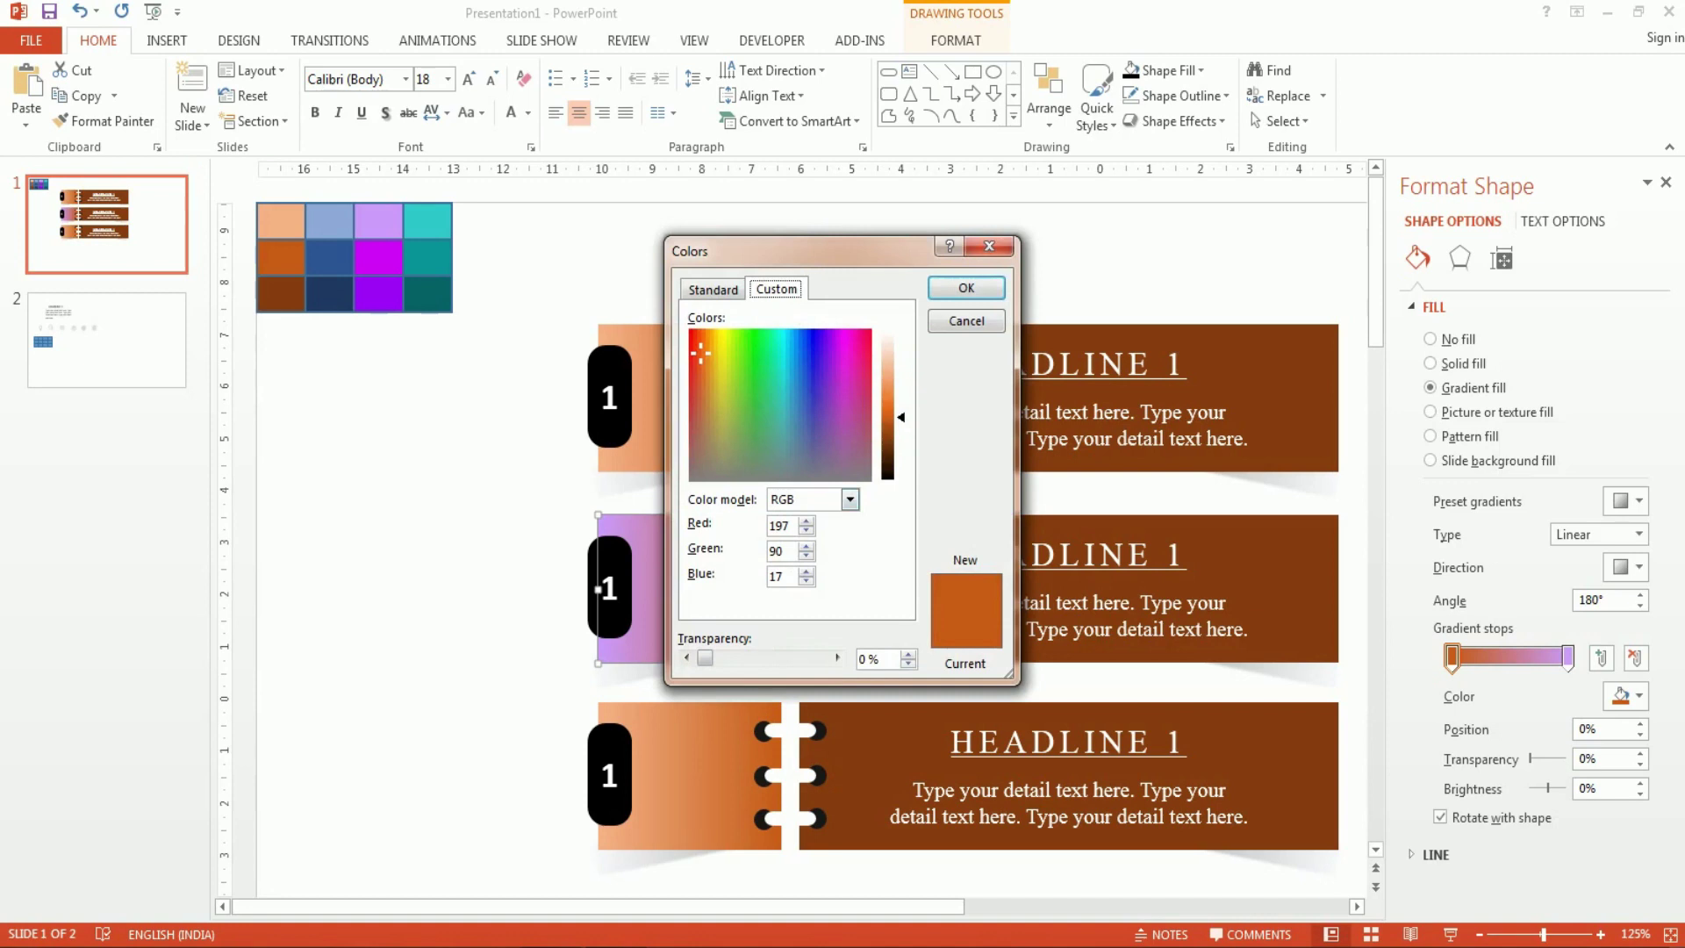
pyautogui.click(989, 247)
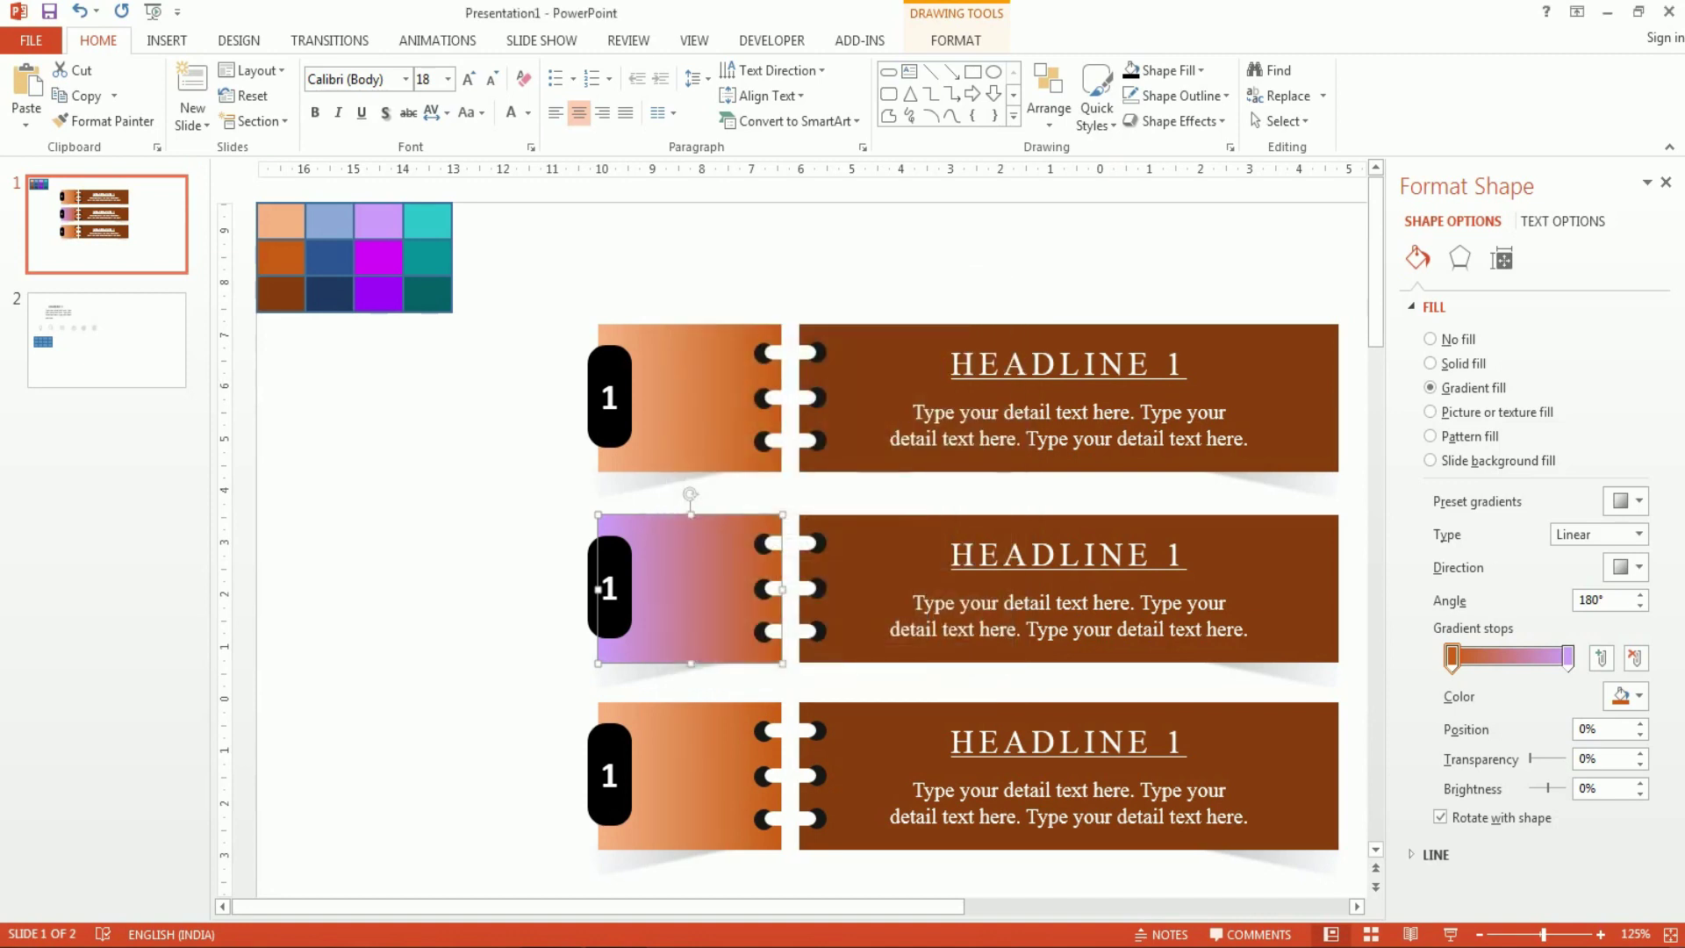
pyautogui.click(1622, 696)
pyautogui.click(1556, 669)
pyautogui.click(396, 246)
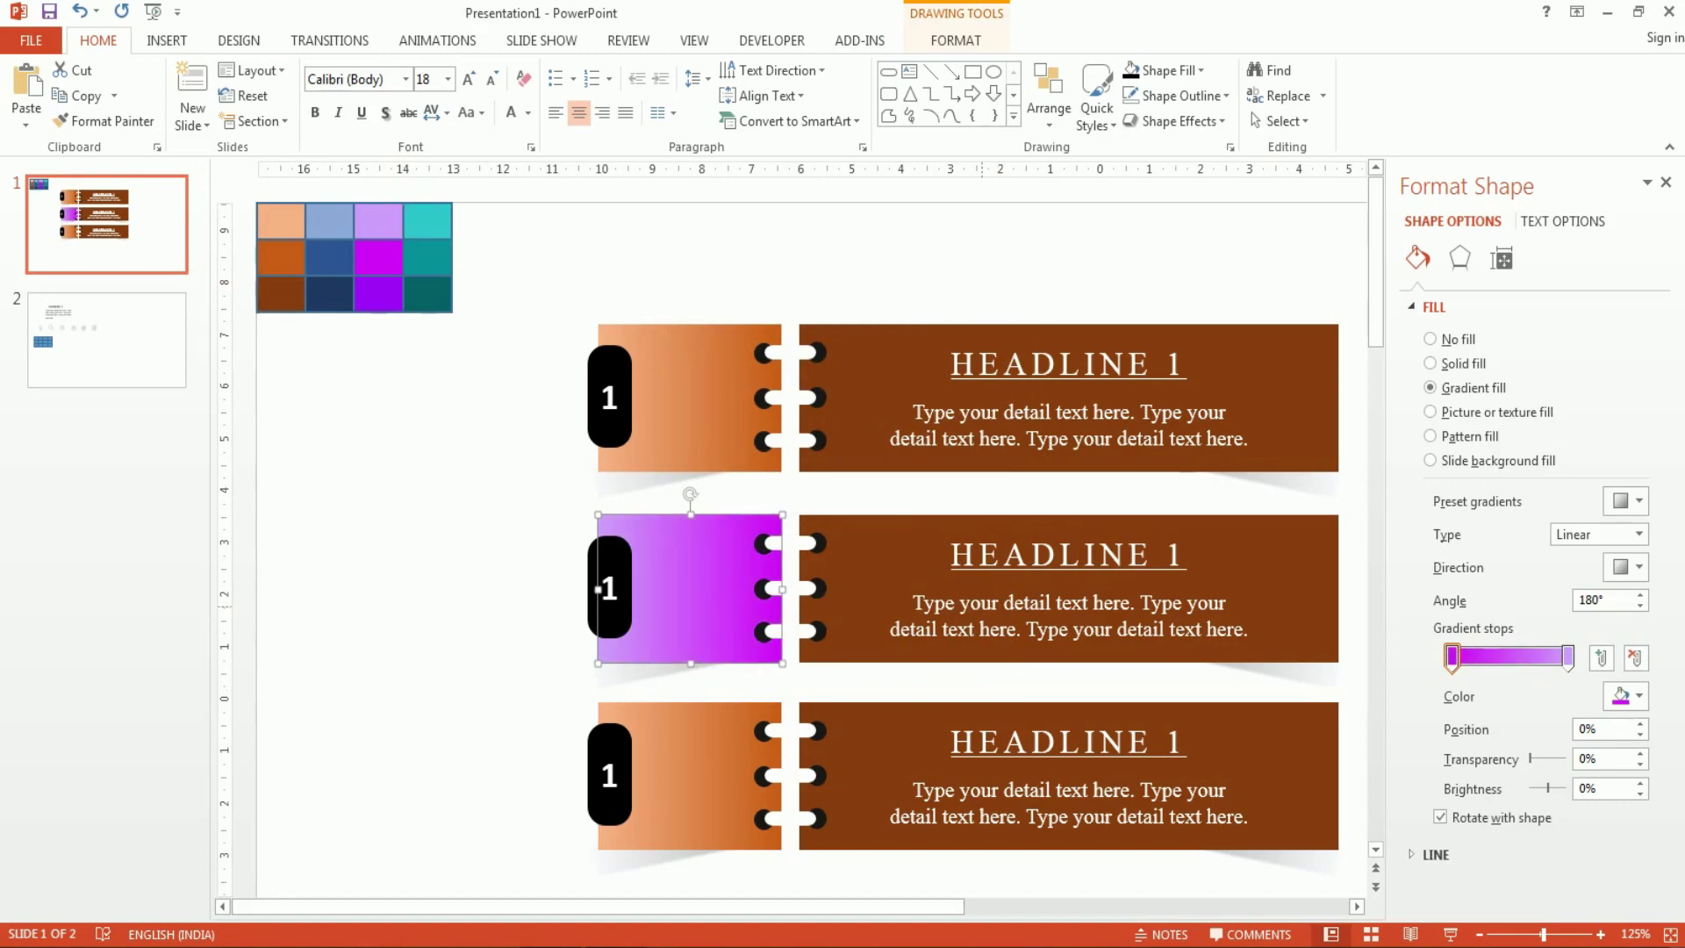
# Fill the middle row's brown banner with solid purple.
pyautogui.click(825, 587)
pyautogui.click(1628, 501)
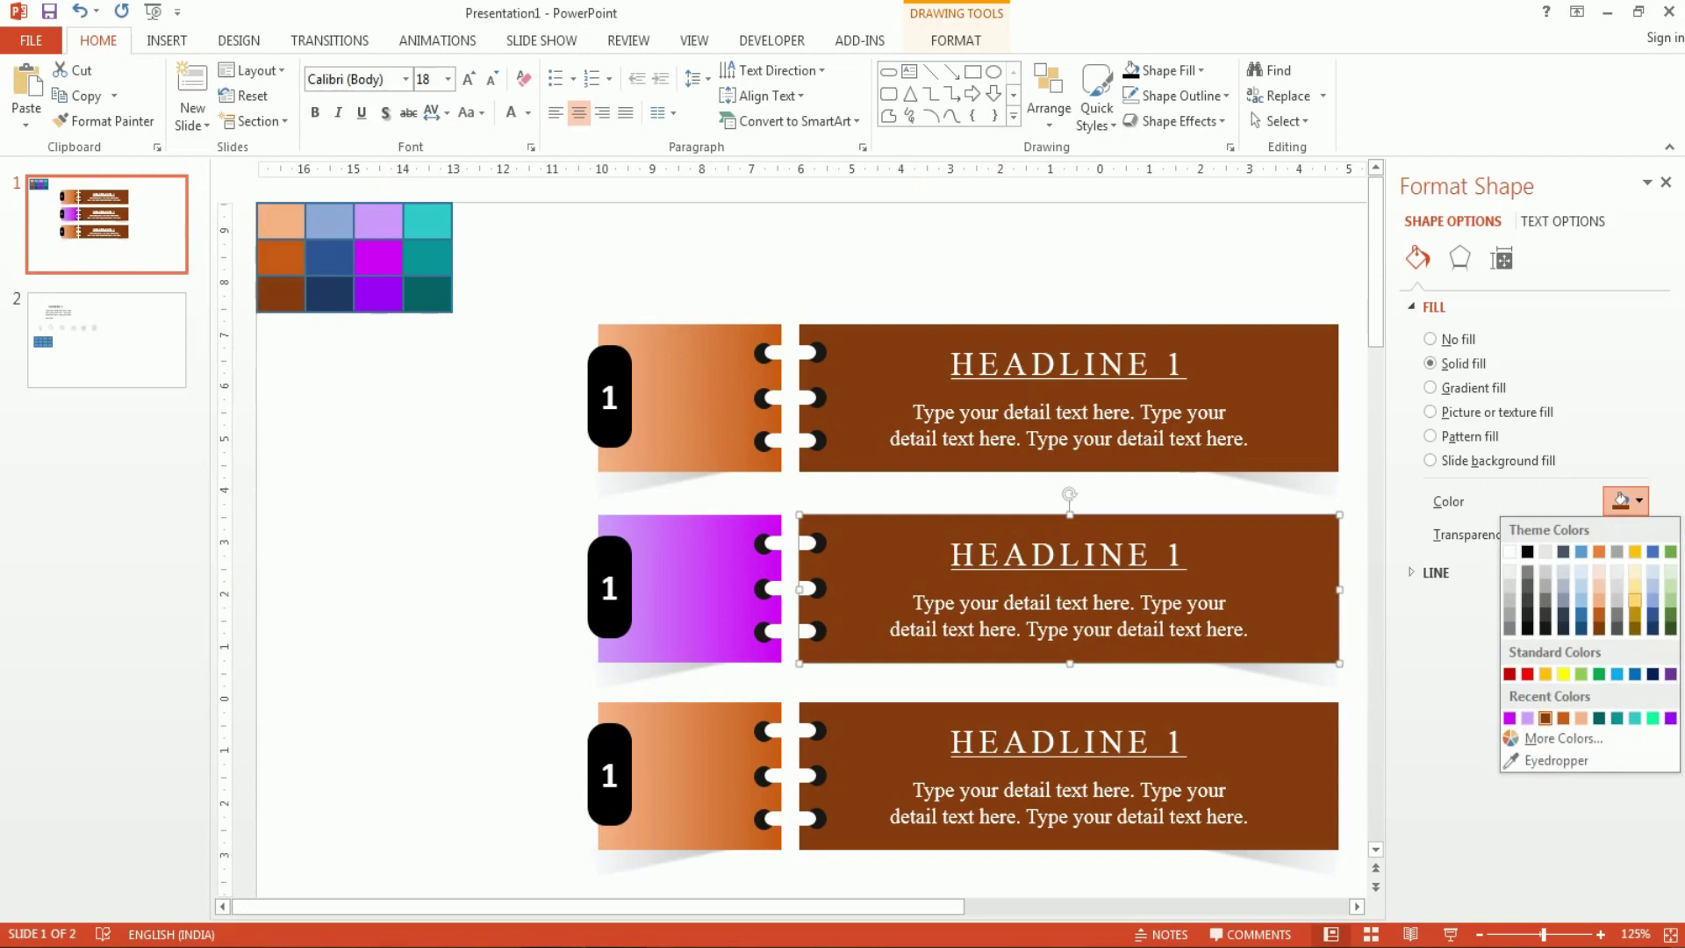
pyautogui.click(1556, 760)
pyautogui.click(399, 281)
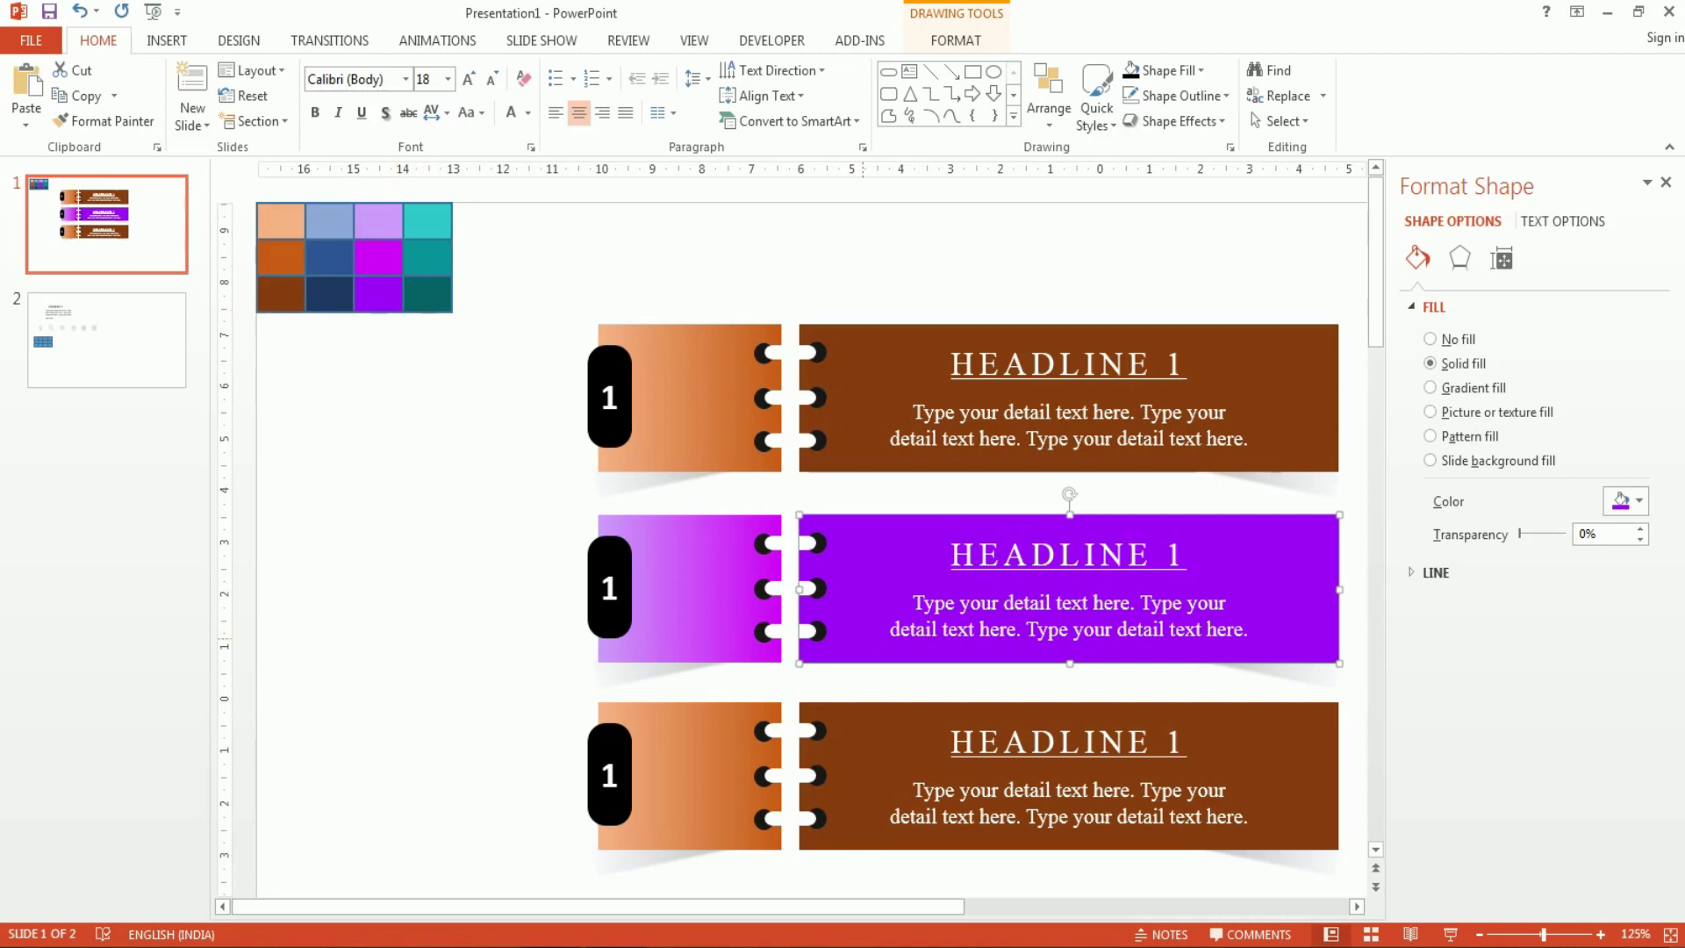
# Eyedrop teal onto both gradient stops of the bottom row's left tab.
pyautogui.click(689, 772)
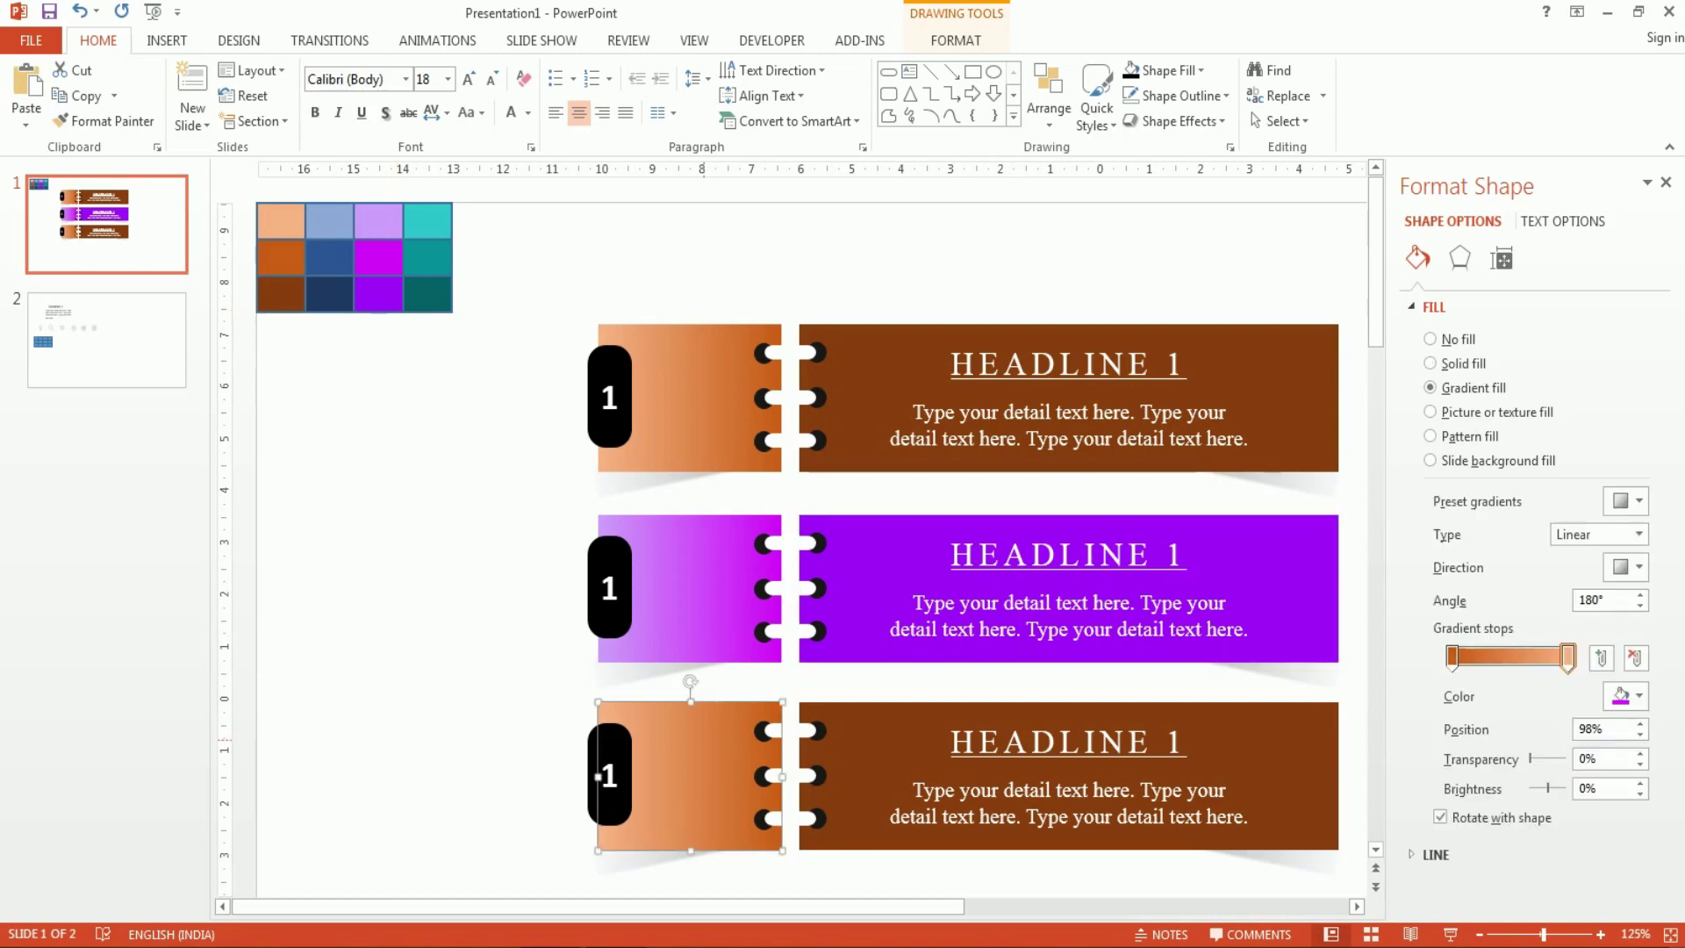
pyautogui.click(1638, 696)
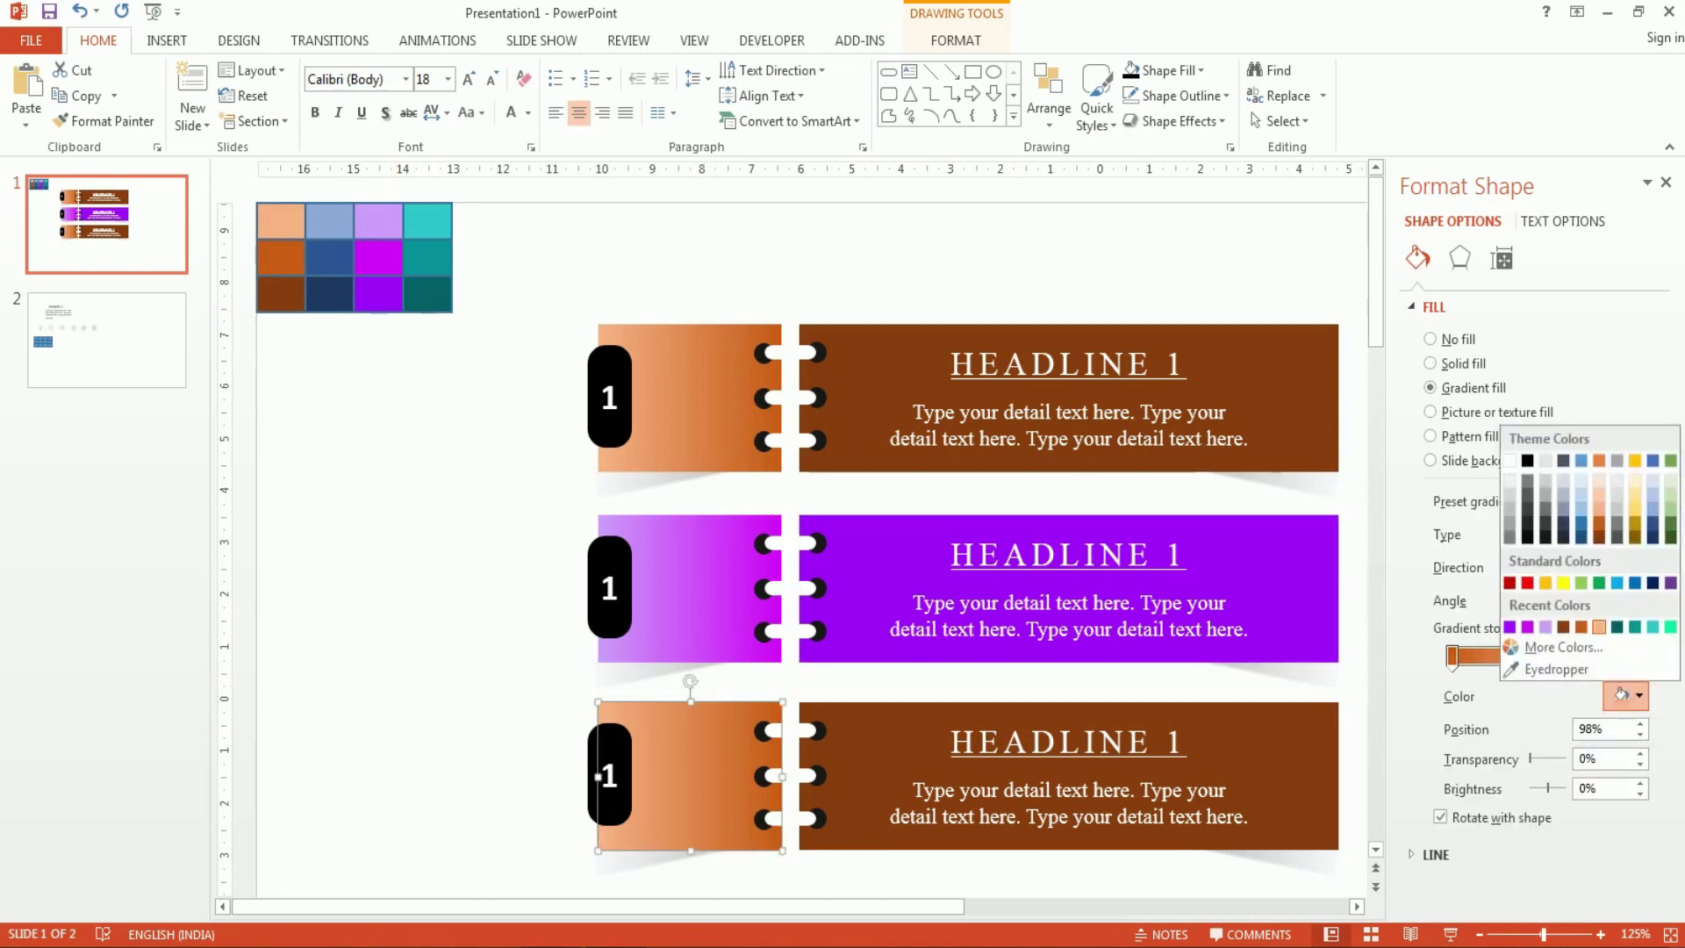
pyautogui.click(1512, 669)
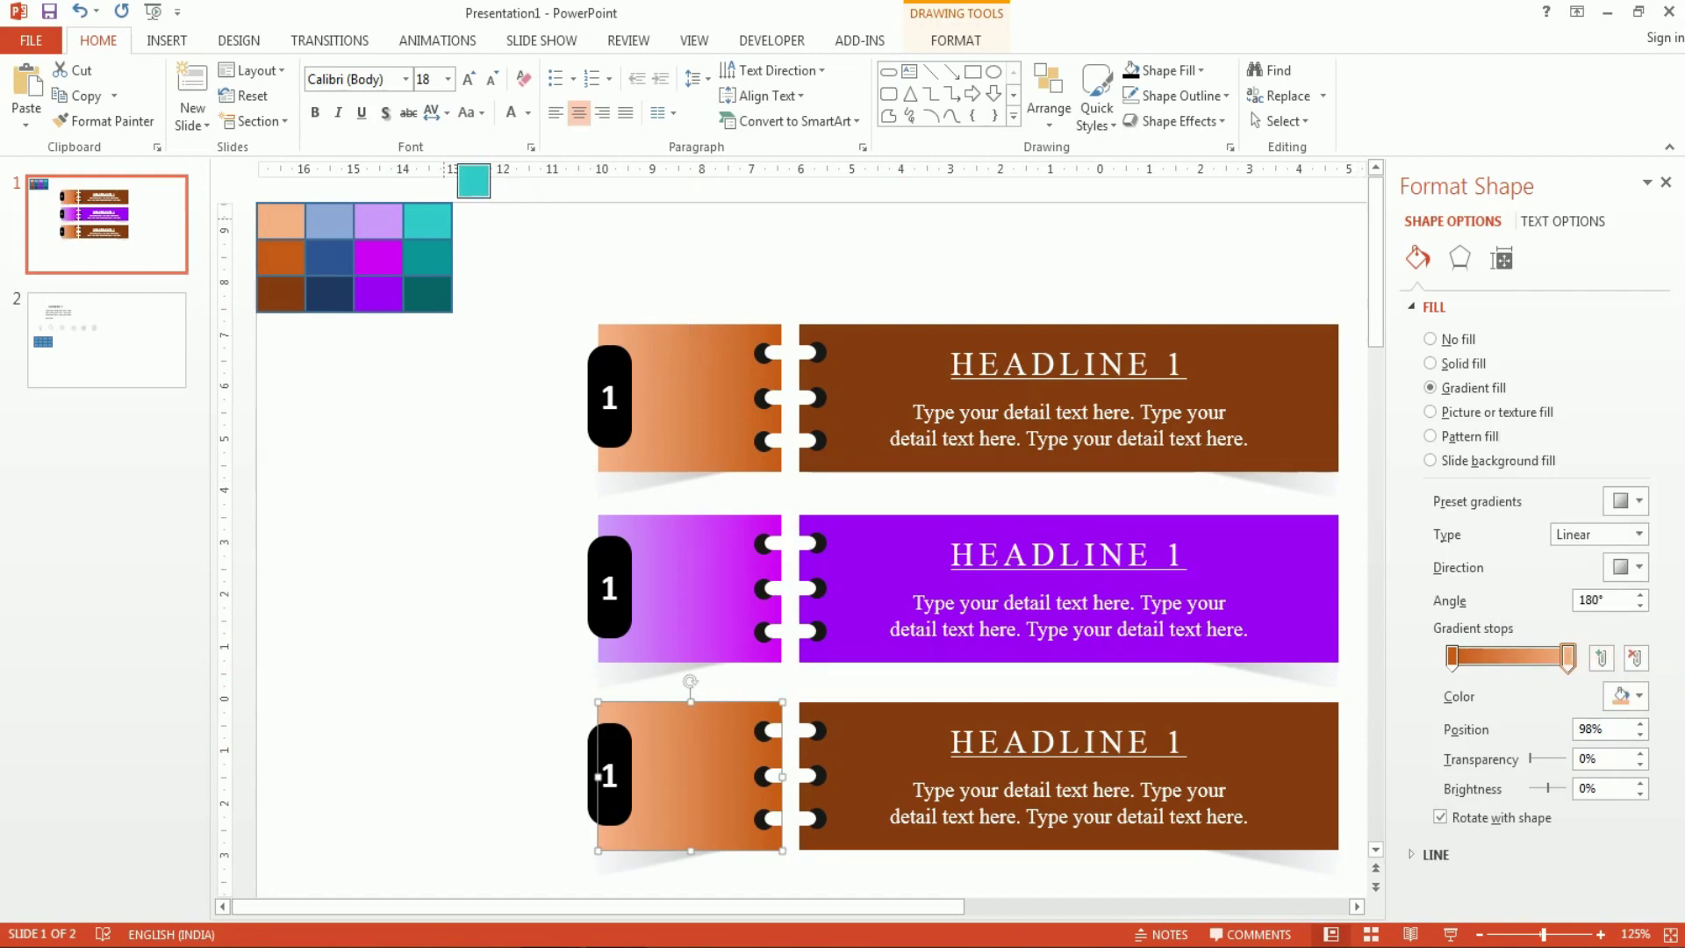
pyautogui.click(440, 211)
pyautogui.click(1452, 657)
pyautogui.click(1633, 696)
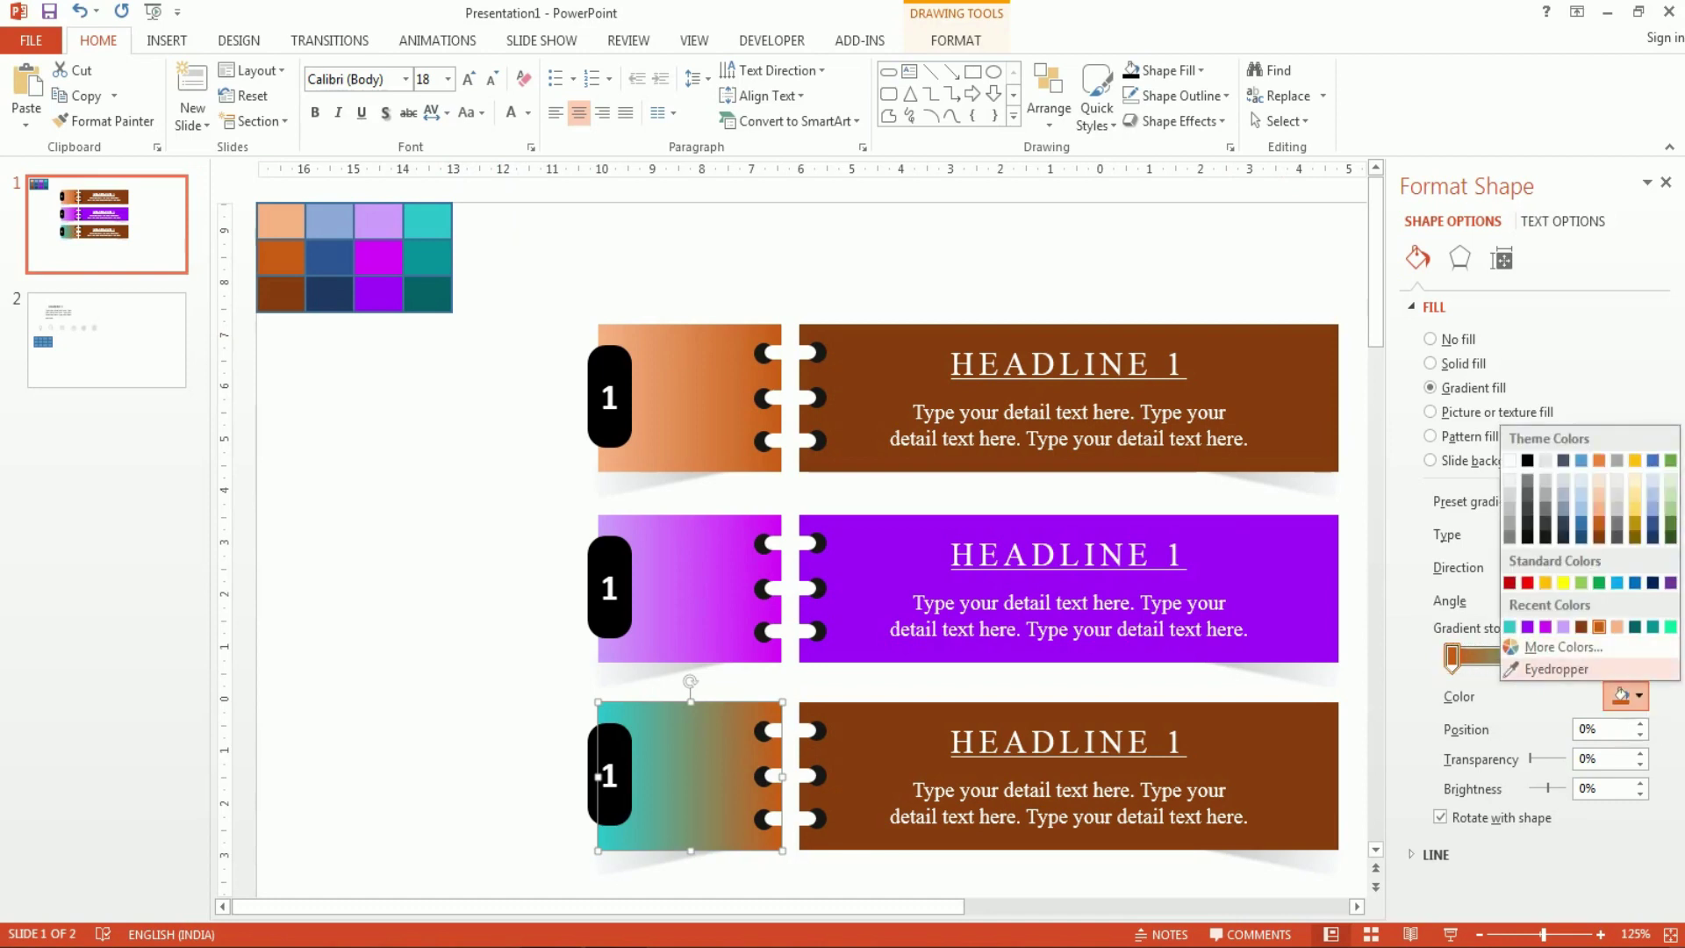
pyautogui.click(1554, 668)
pyautogui.click(436, 219)
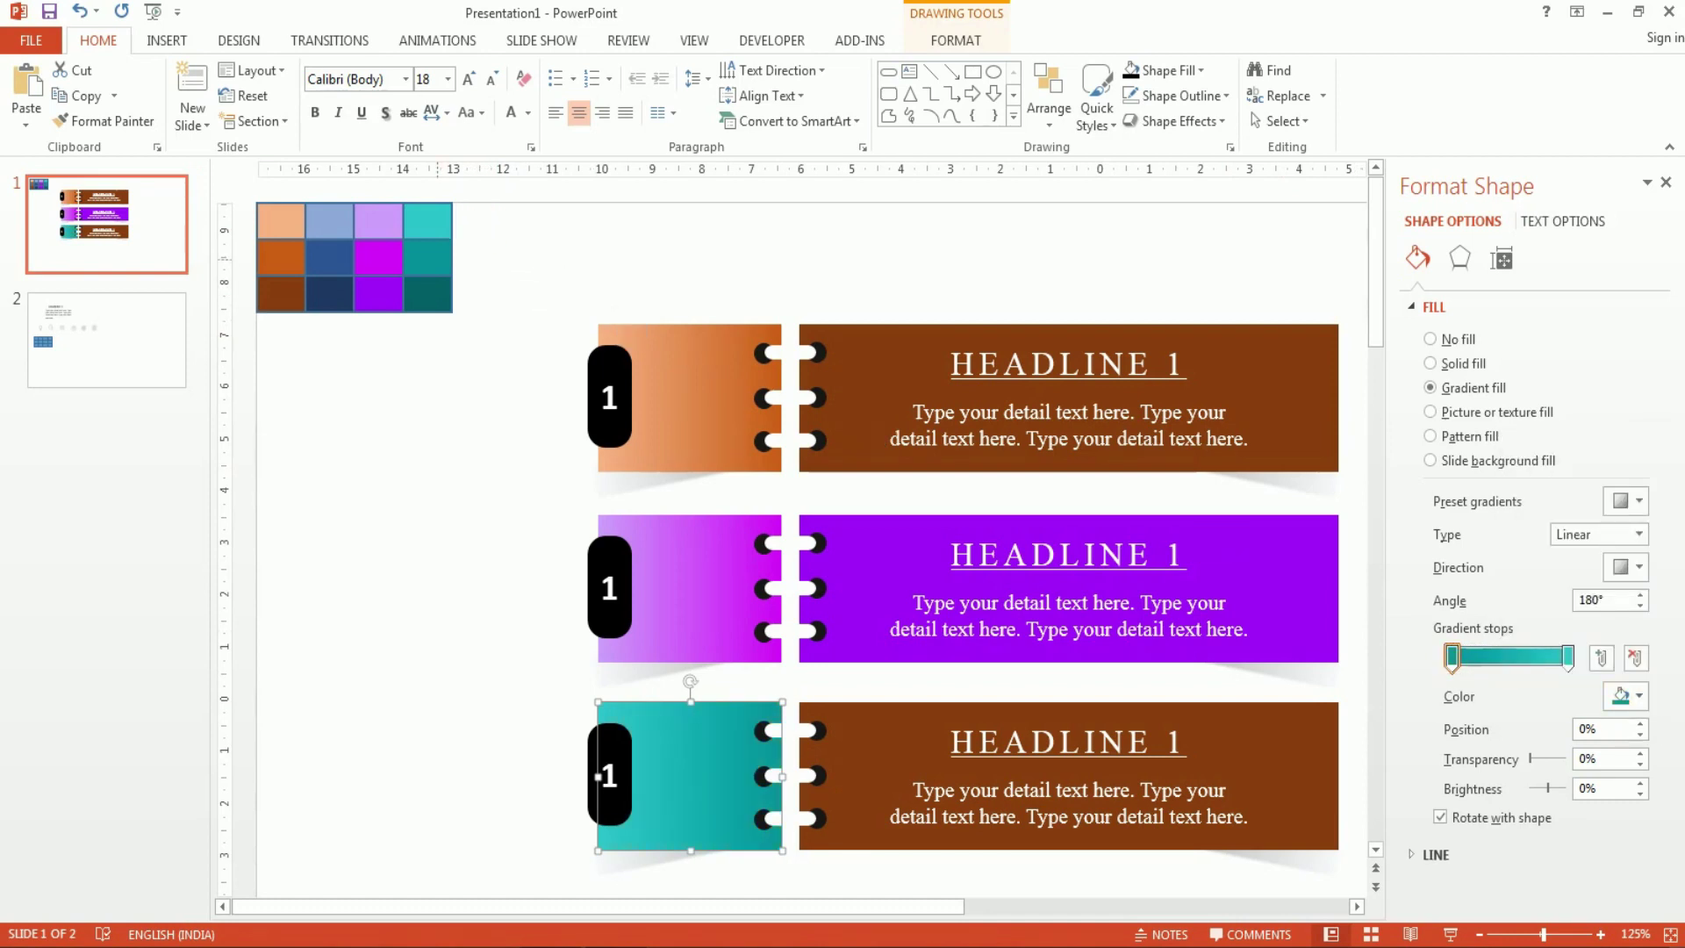
# Fill the bottom row's banner with dark teal and close the Format Shape pane.
pyautogui.click(958, 778)
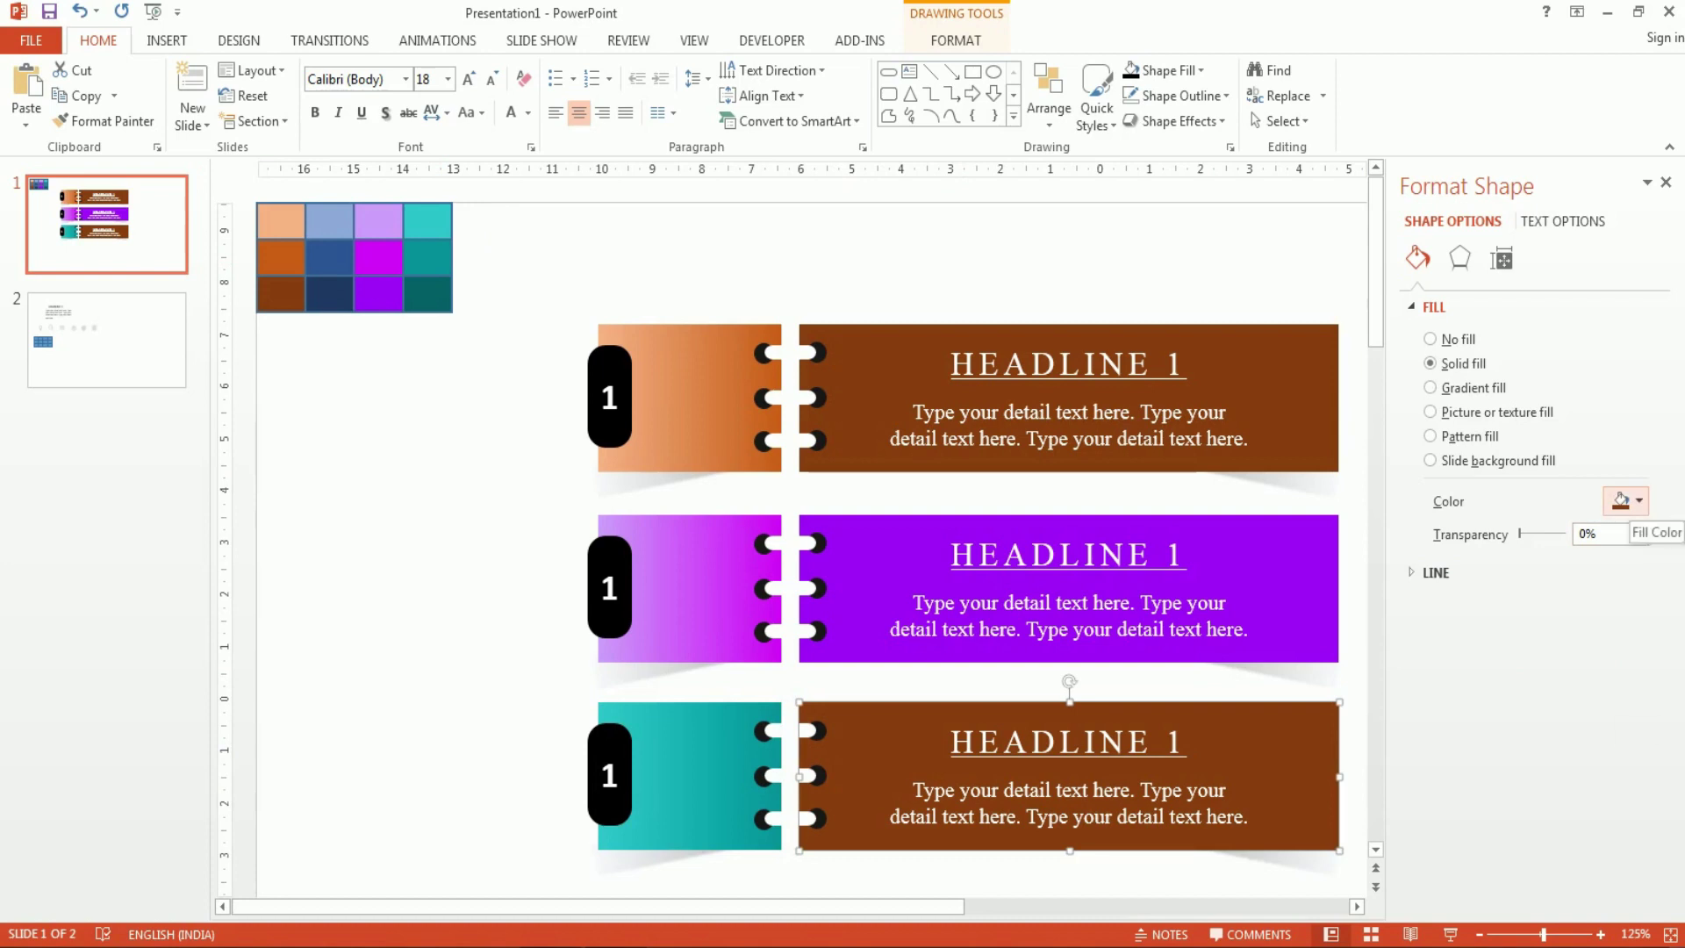
pyautogui.click(1638, 501)
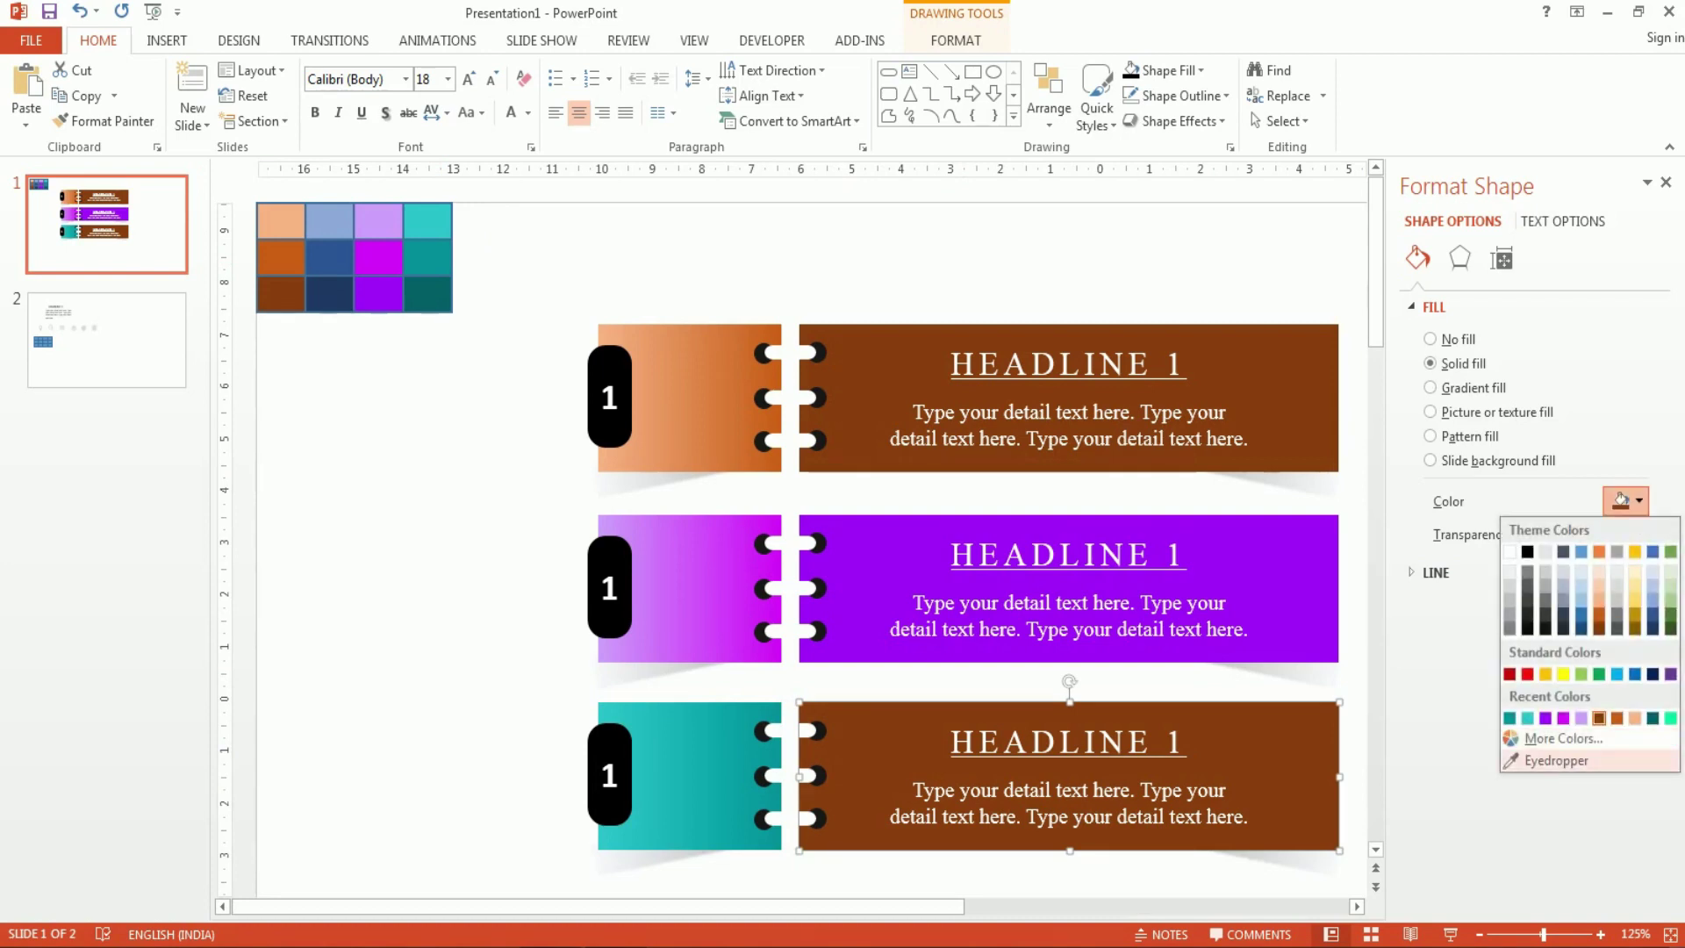
pyautogui.click(1554, 760)
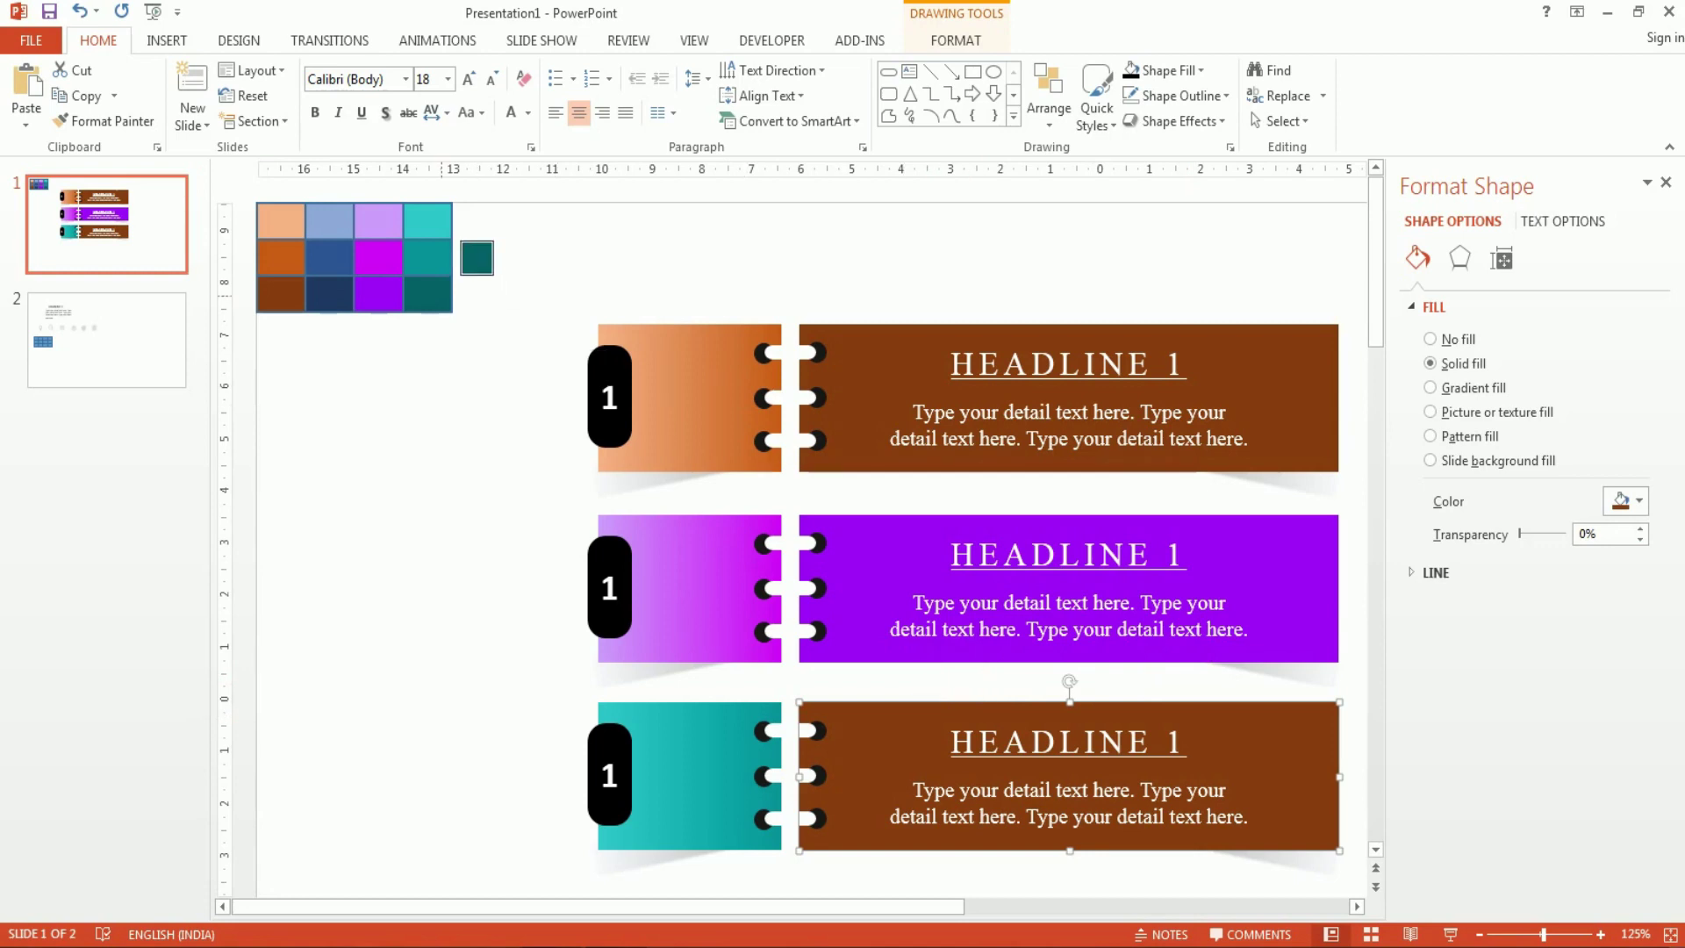
pyautogui.click(443, 256)
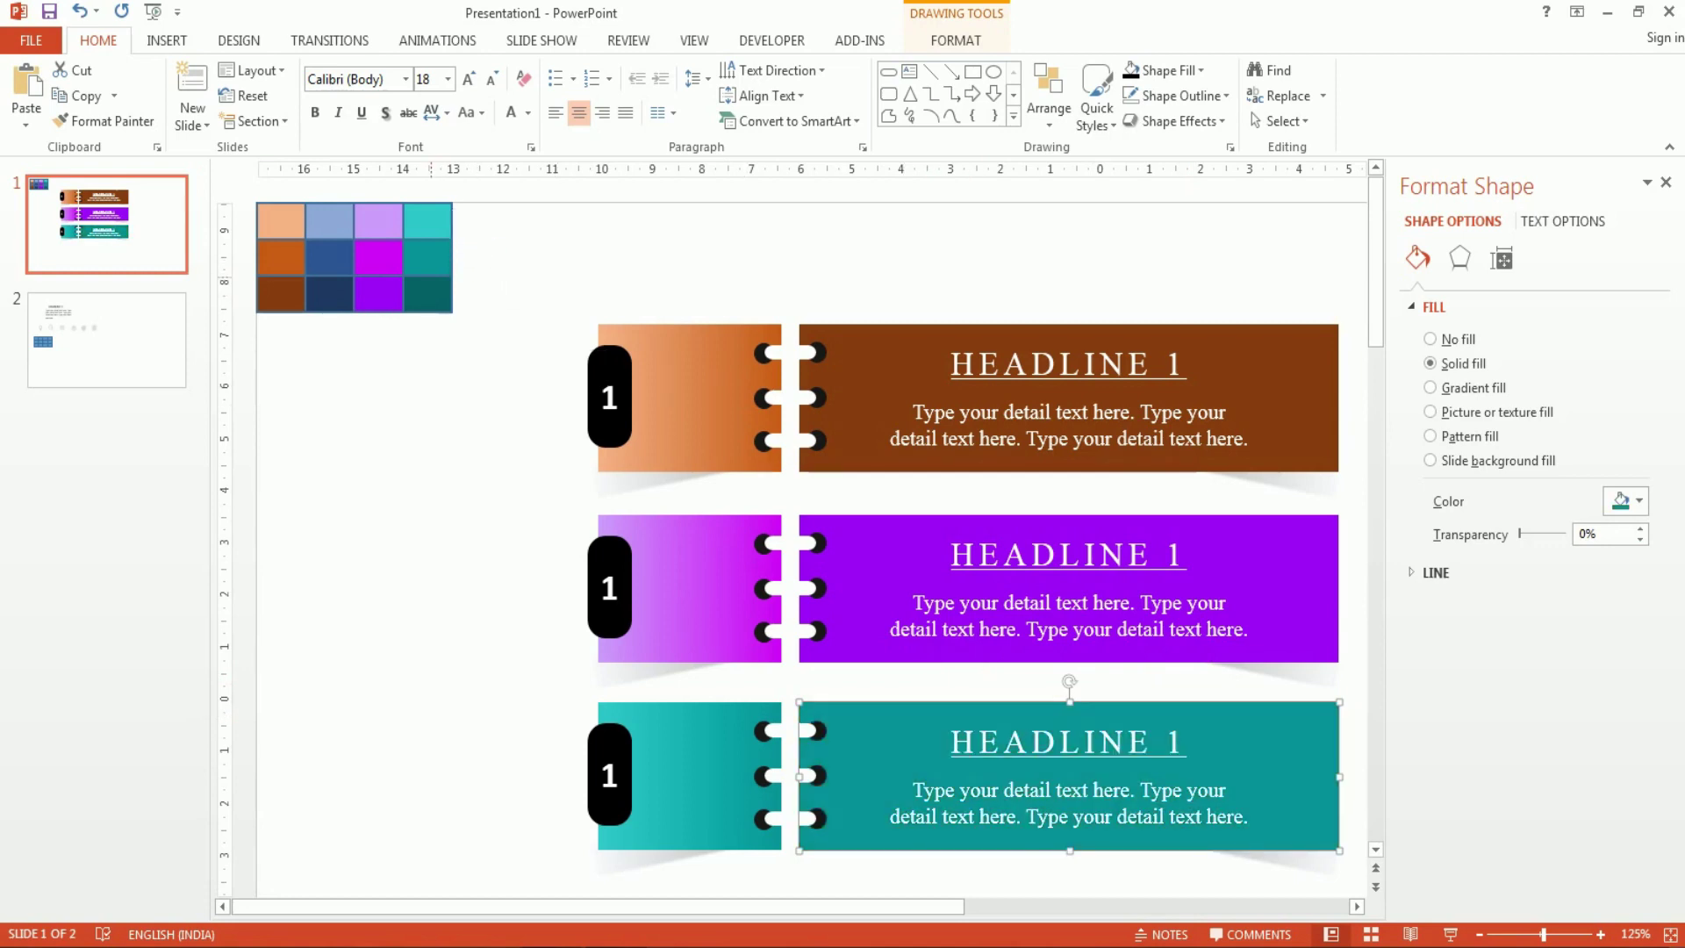
pyautogui.click(1626, 501)
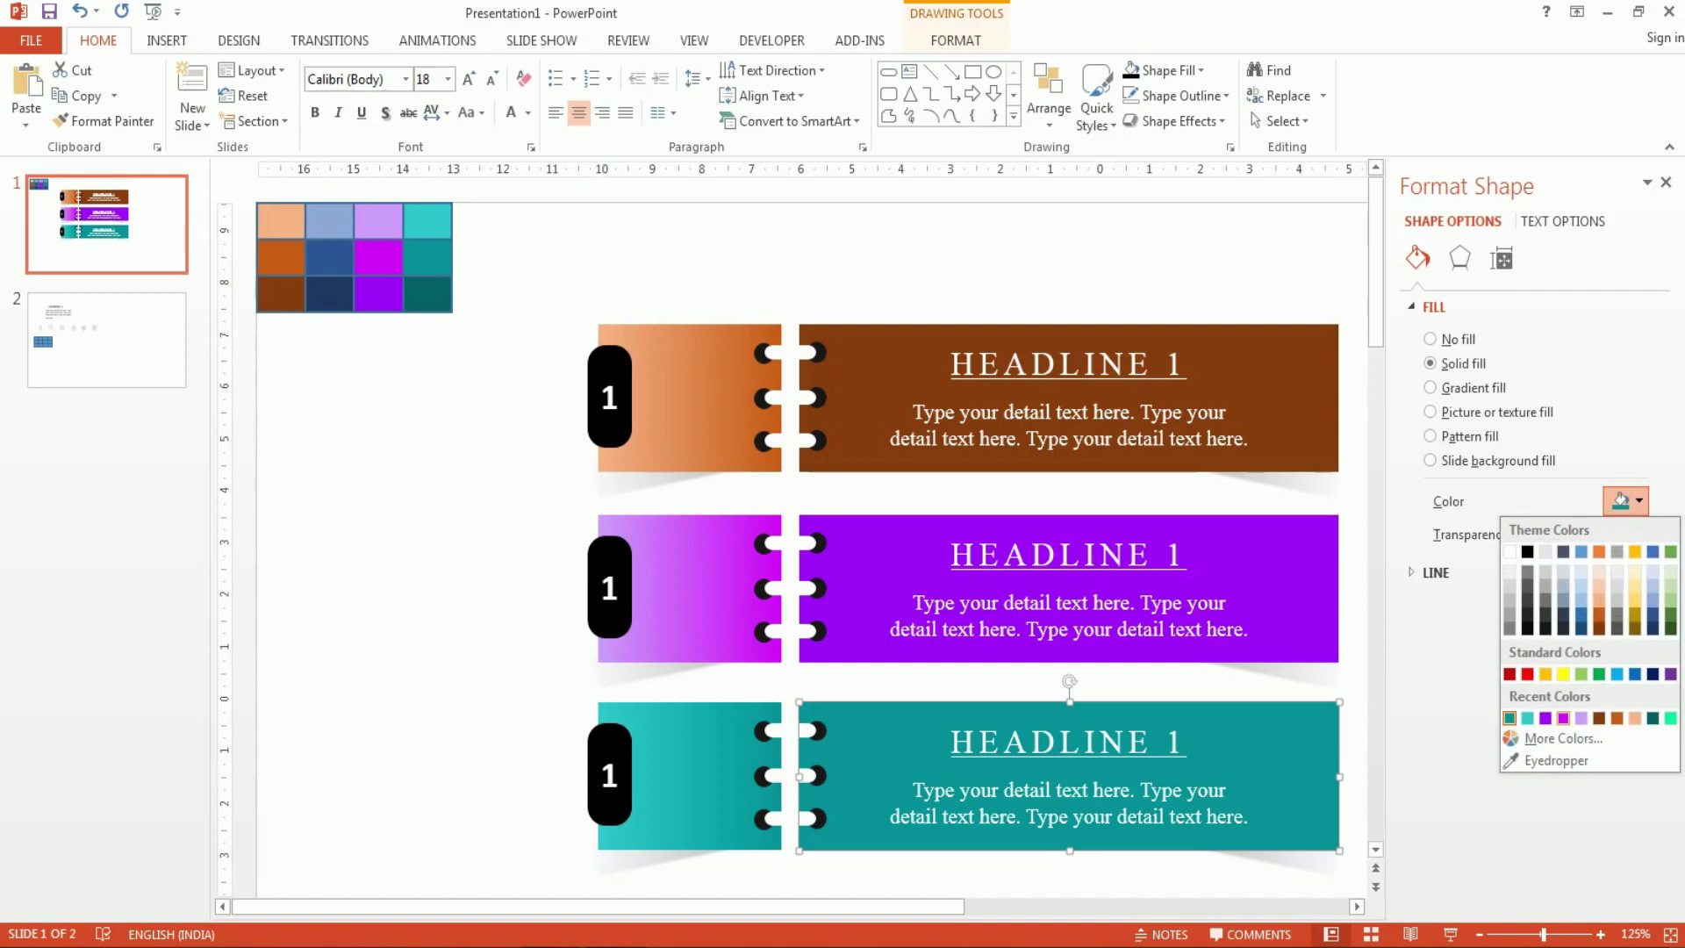
pyautogui.click(1545, 759)
pyautogui.click(426, 296)
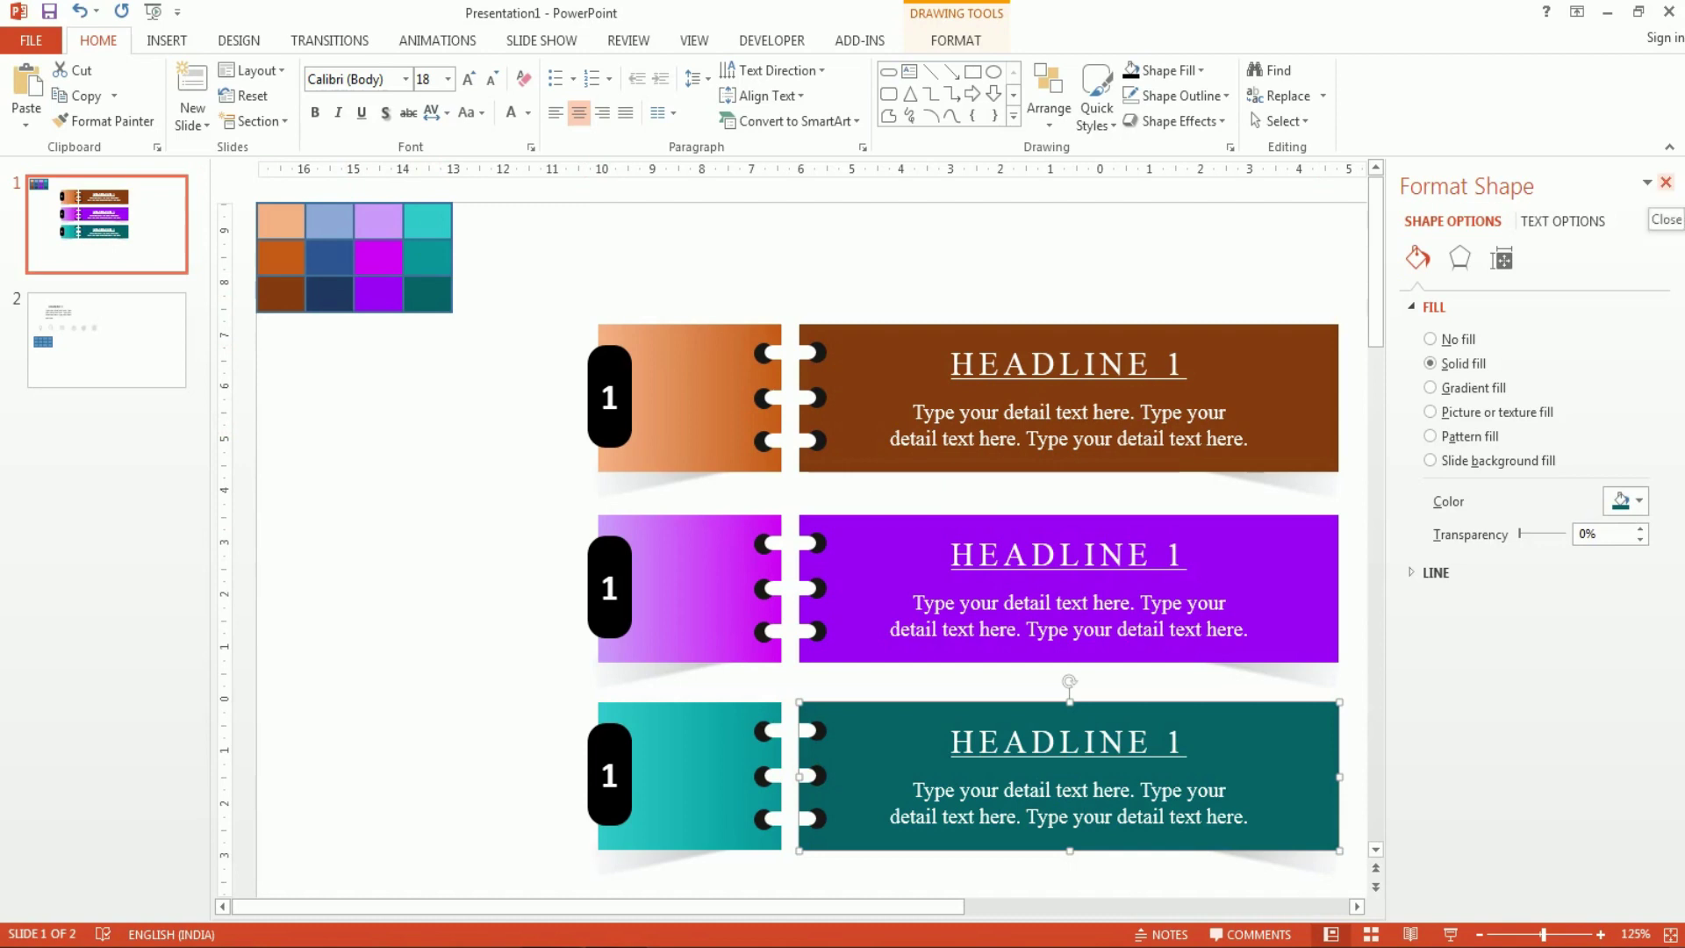
pyautogui.click(1666, 182)
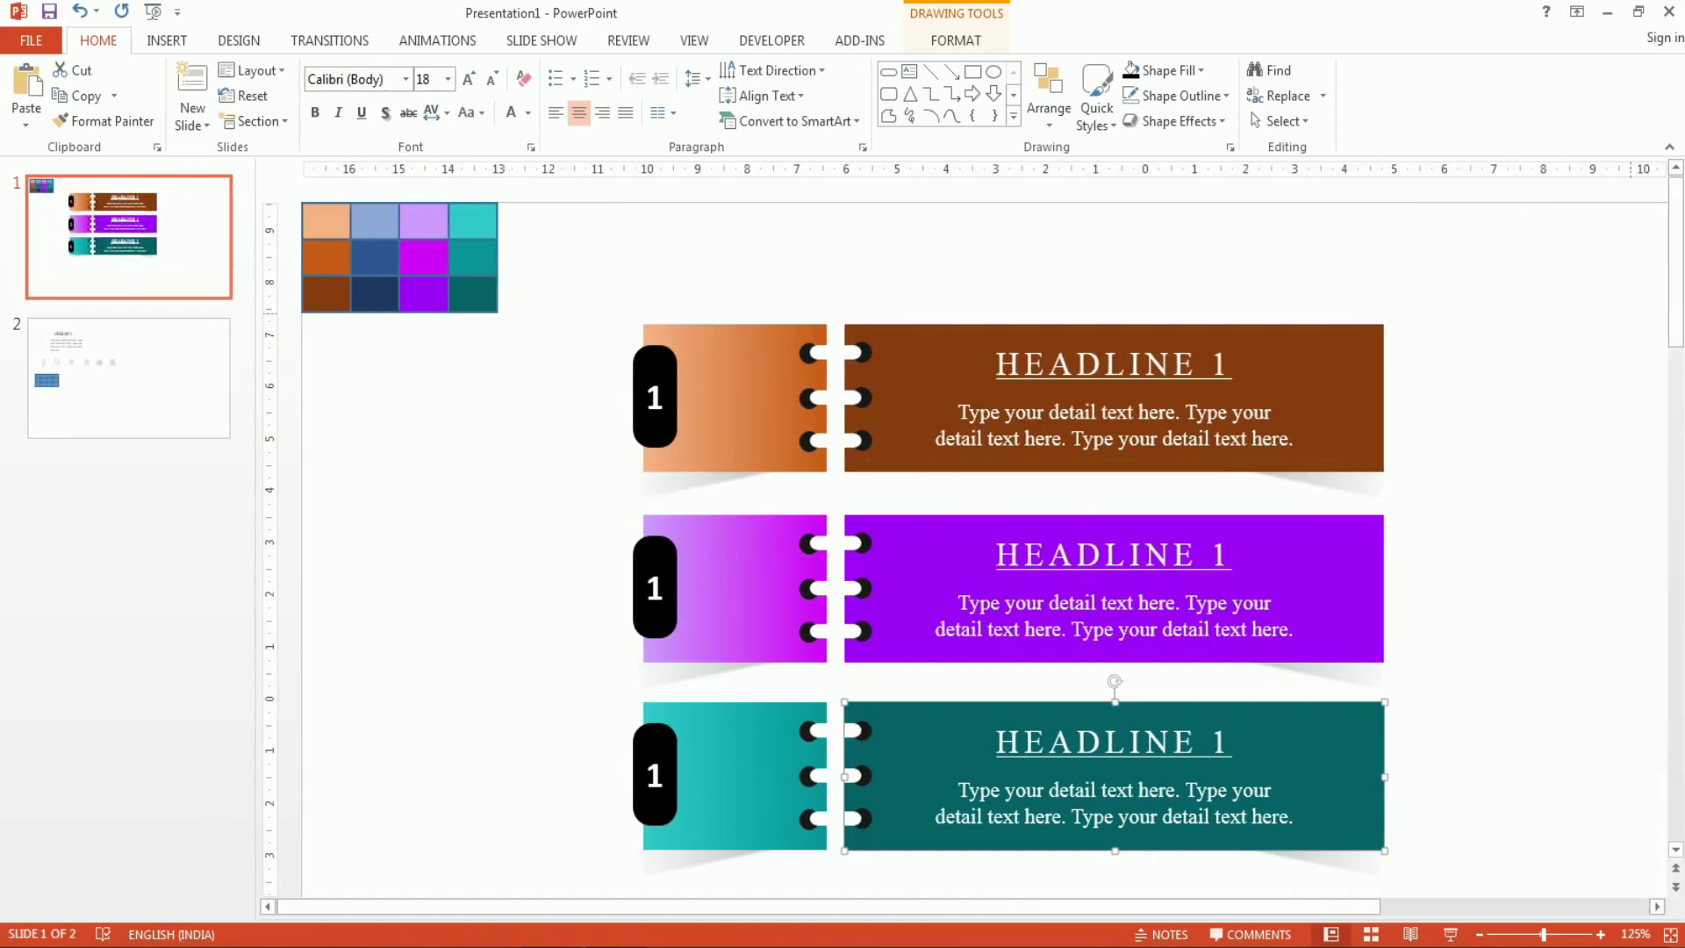
# Copy the target icon from slide 2 into the orange row's panel.
pyautogui.click(128, 377)
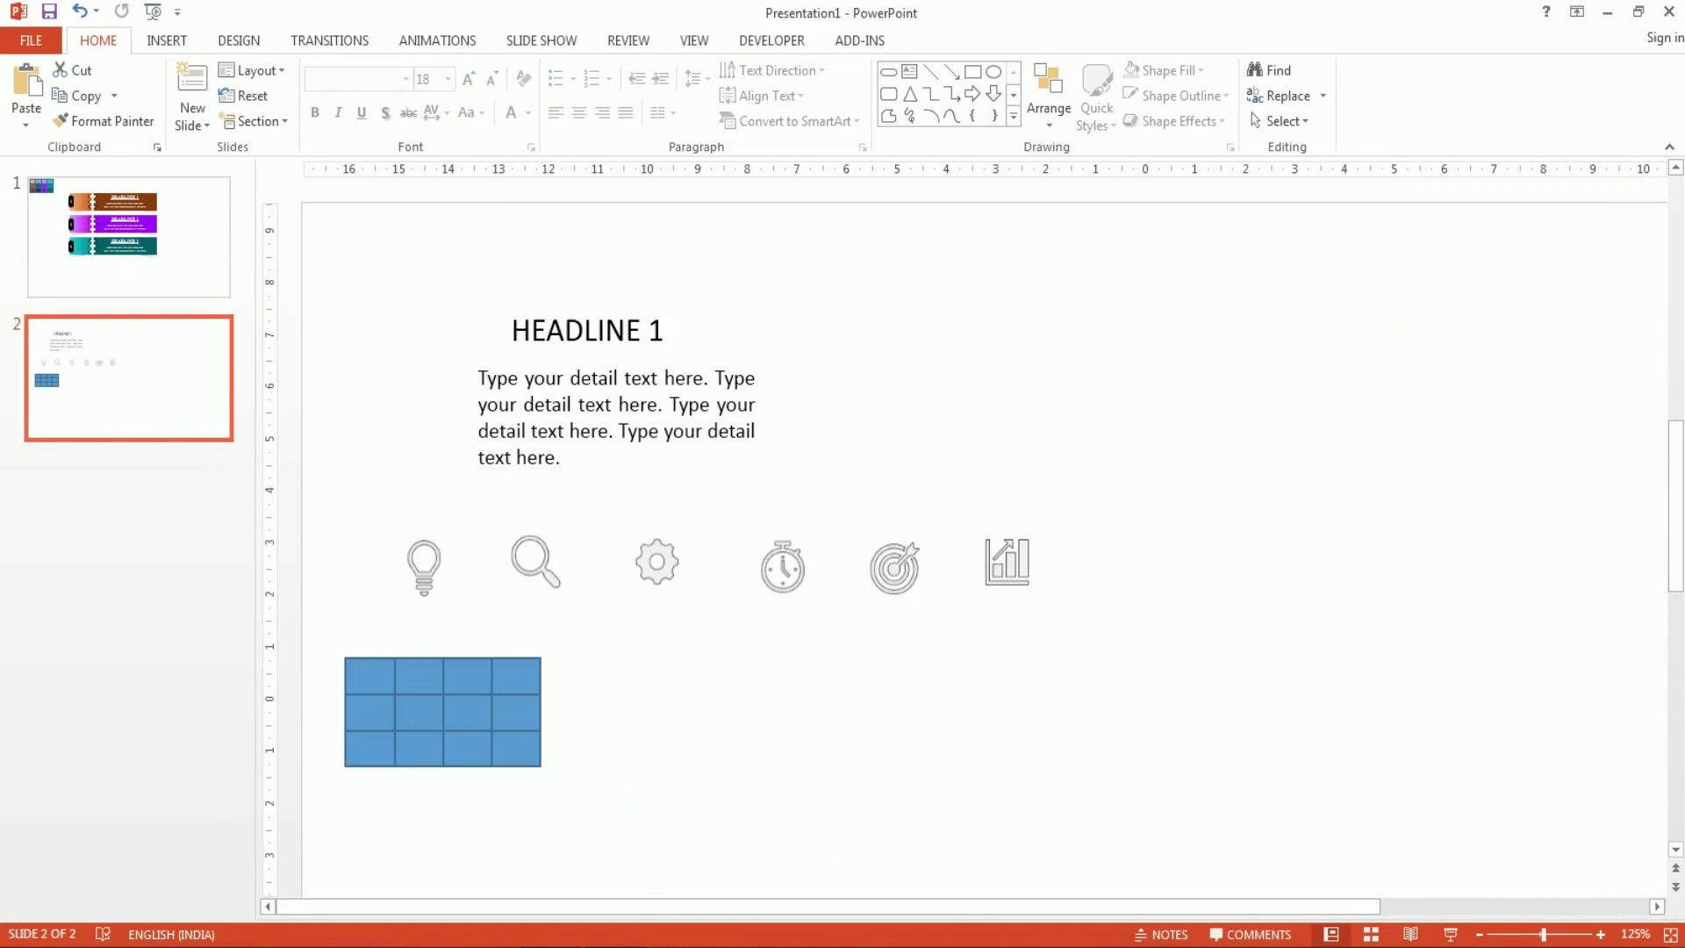
pyautogui.click(894, 566)
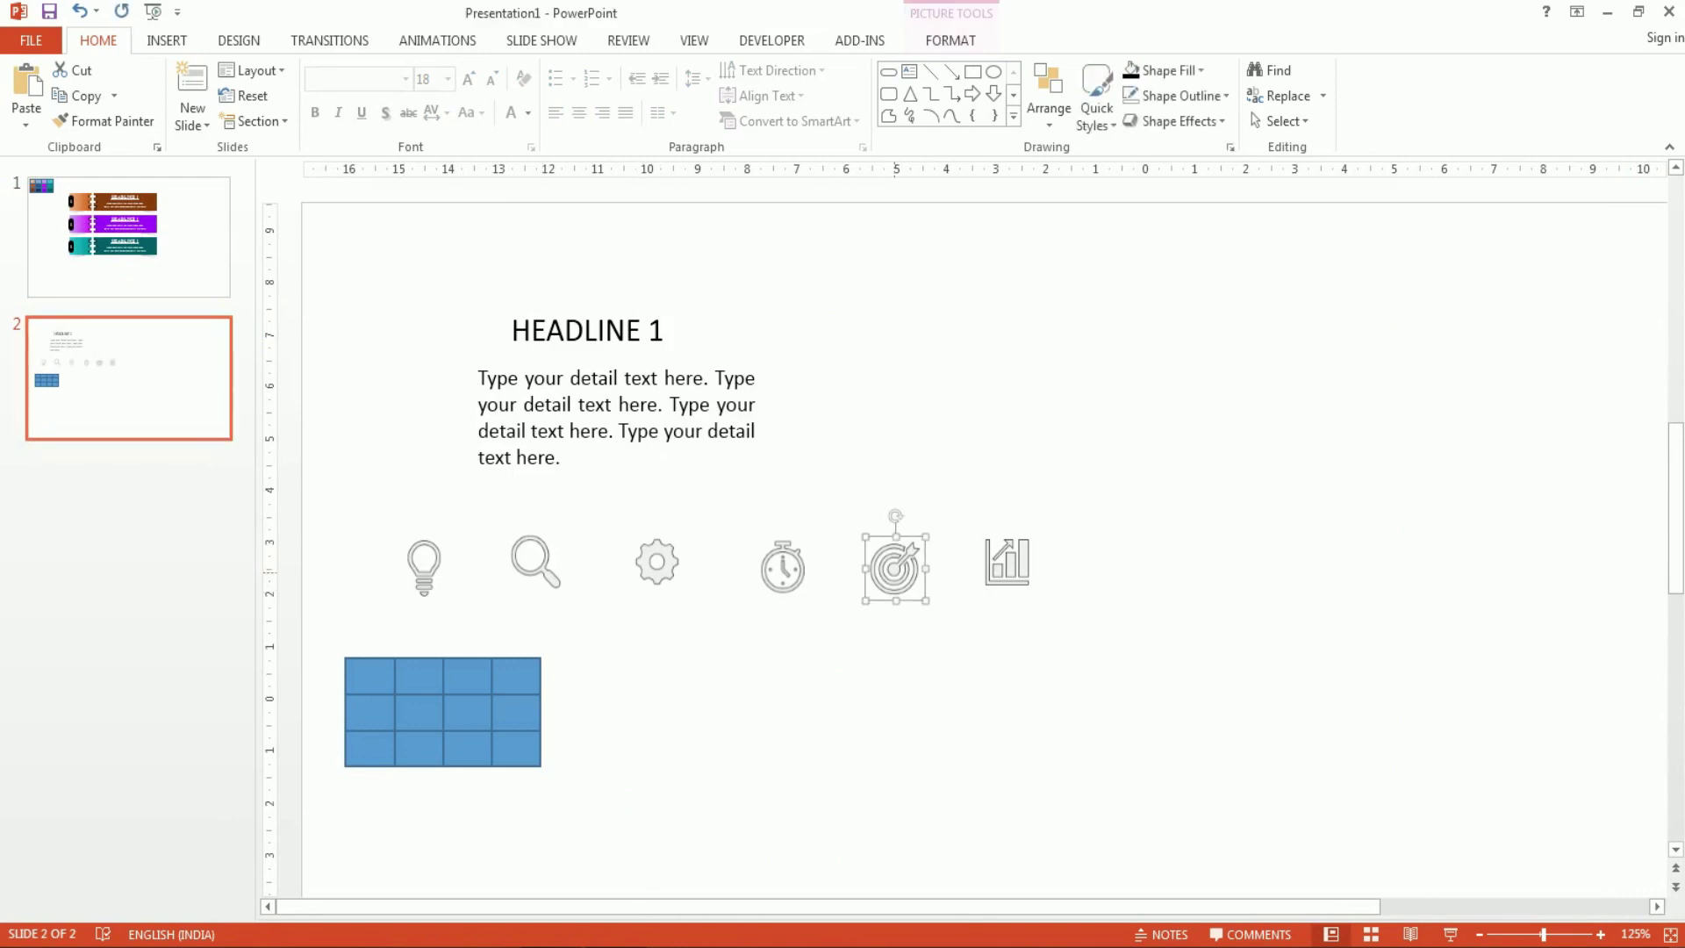
pyautogui.click(128, 237)
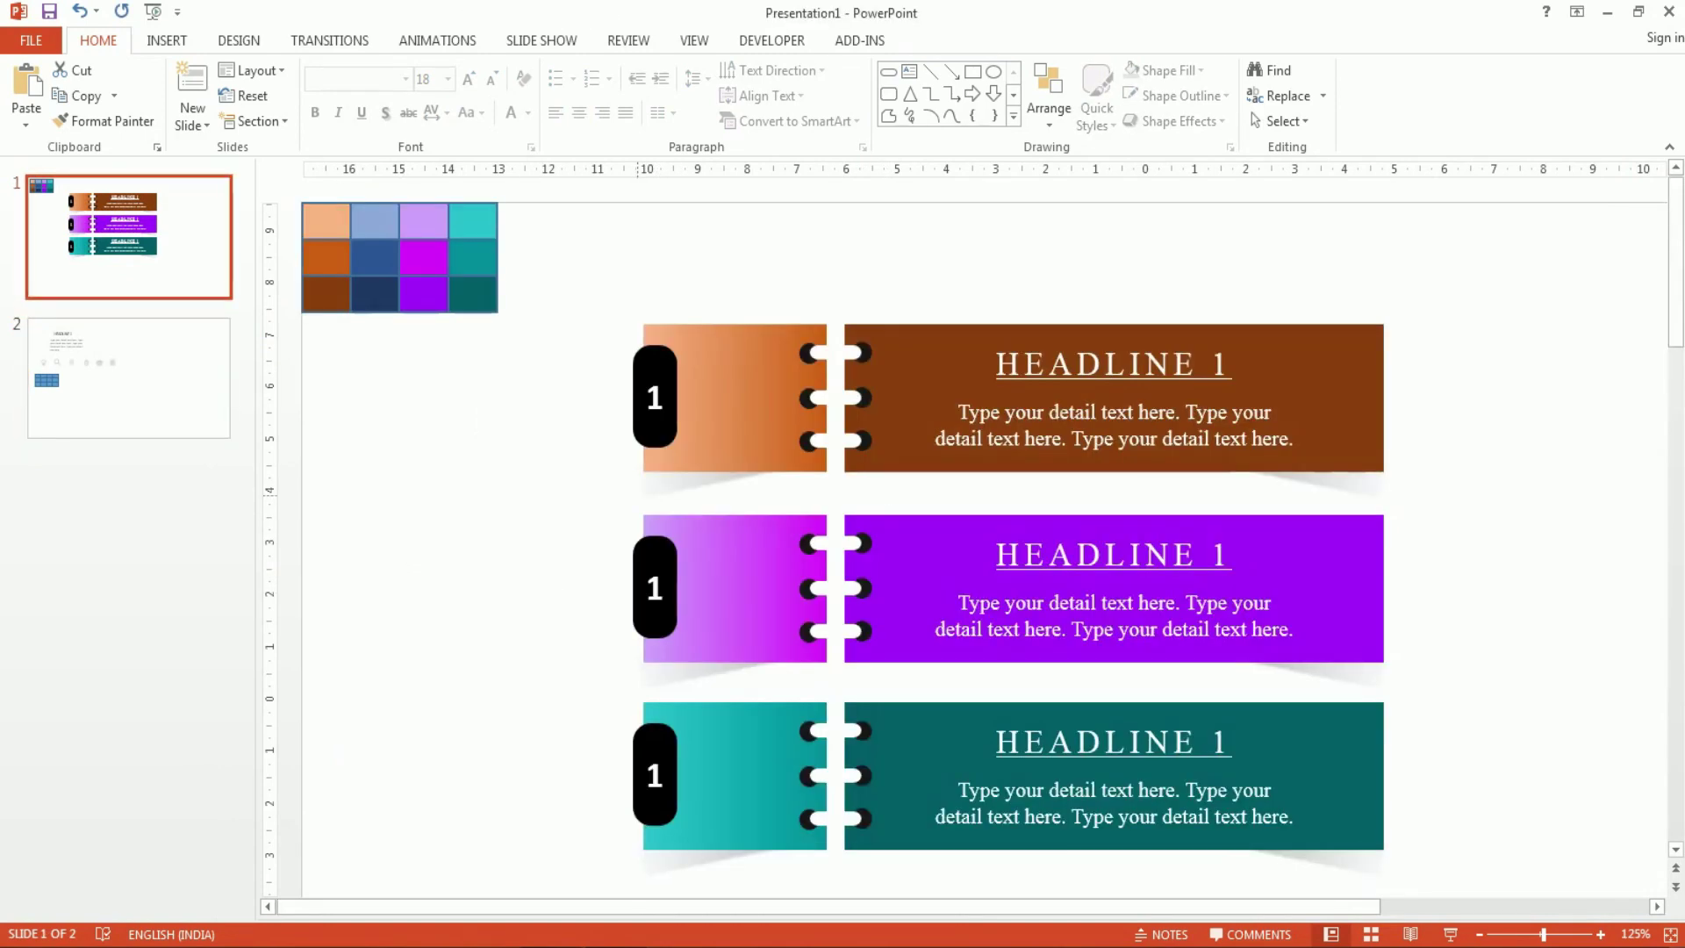
pyautogui.hotkey('ctrl', 'v')
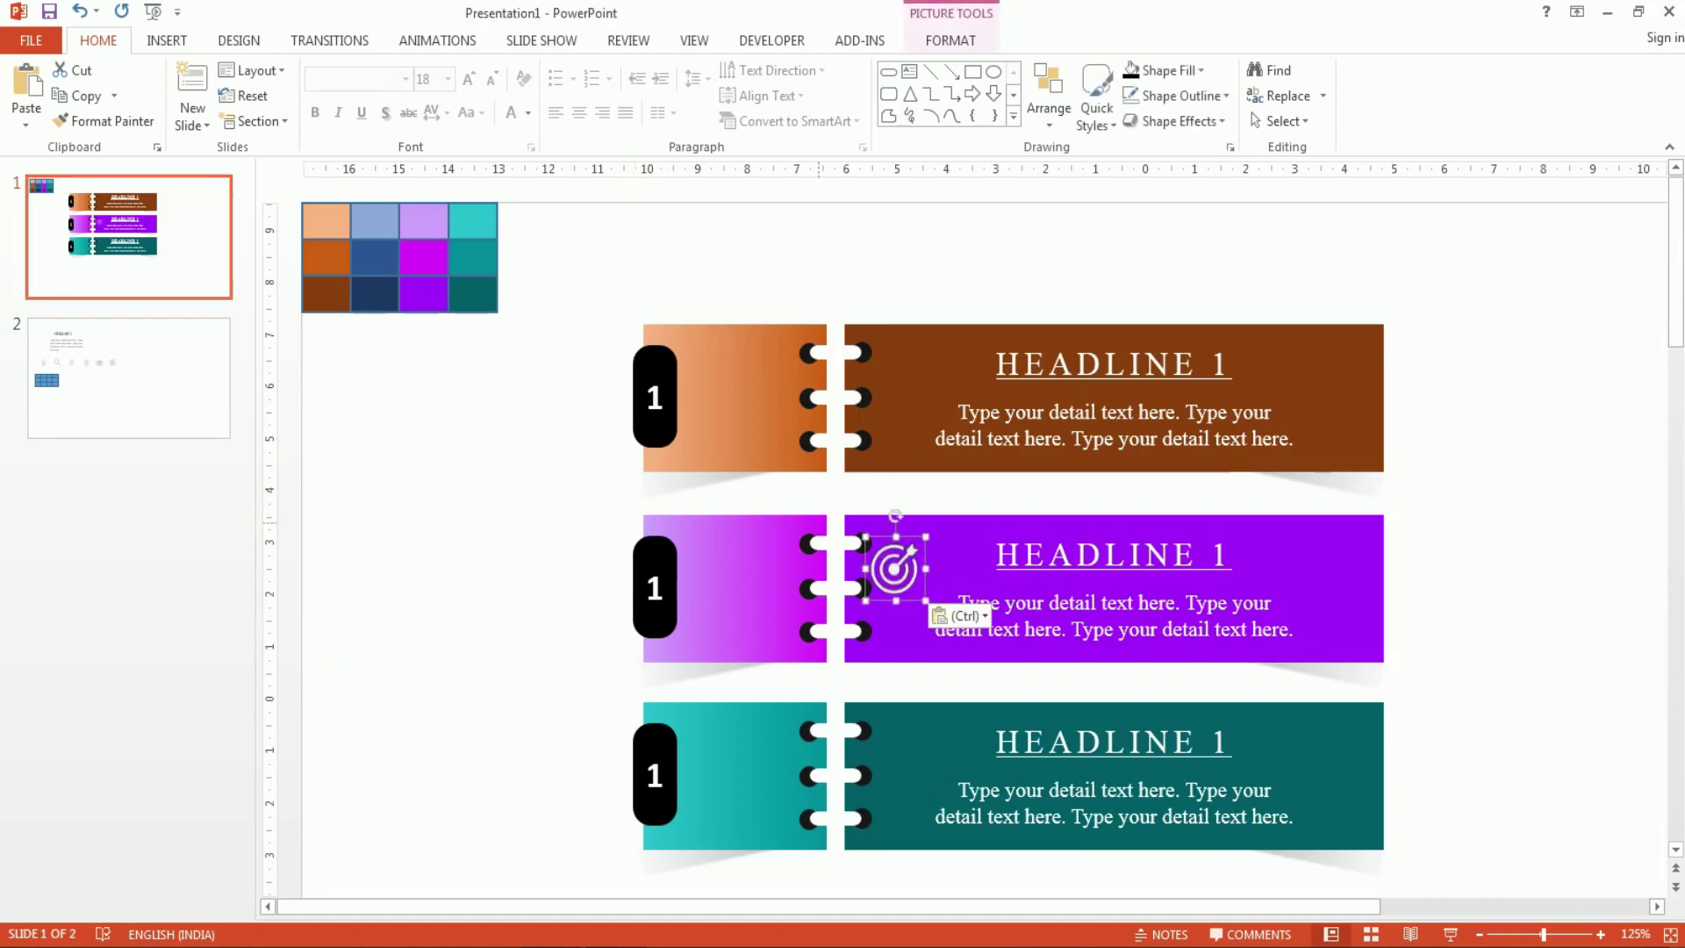
pyautogui.moveTo(896, 568); pyautogui.dragTo(737, 398)
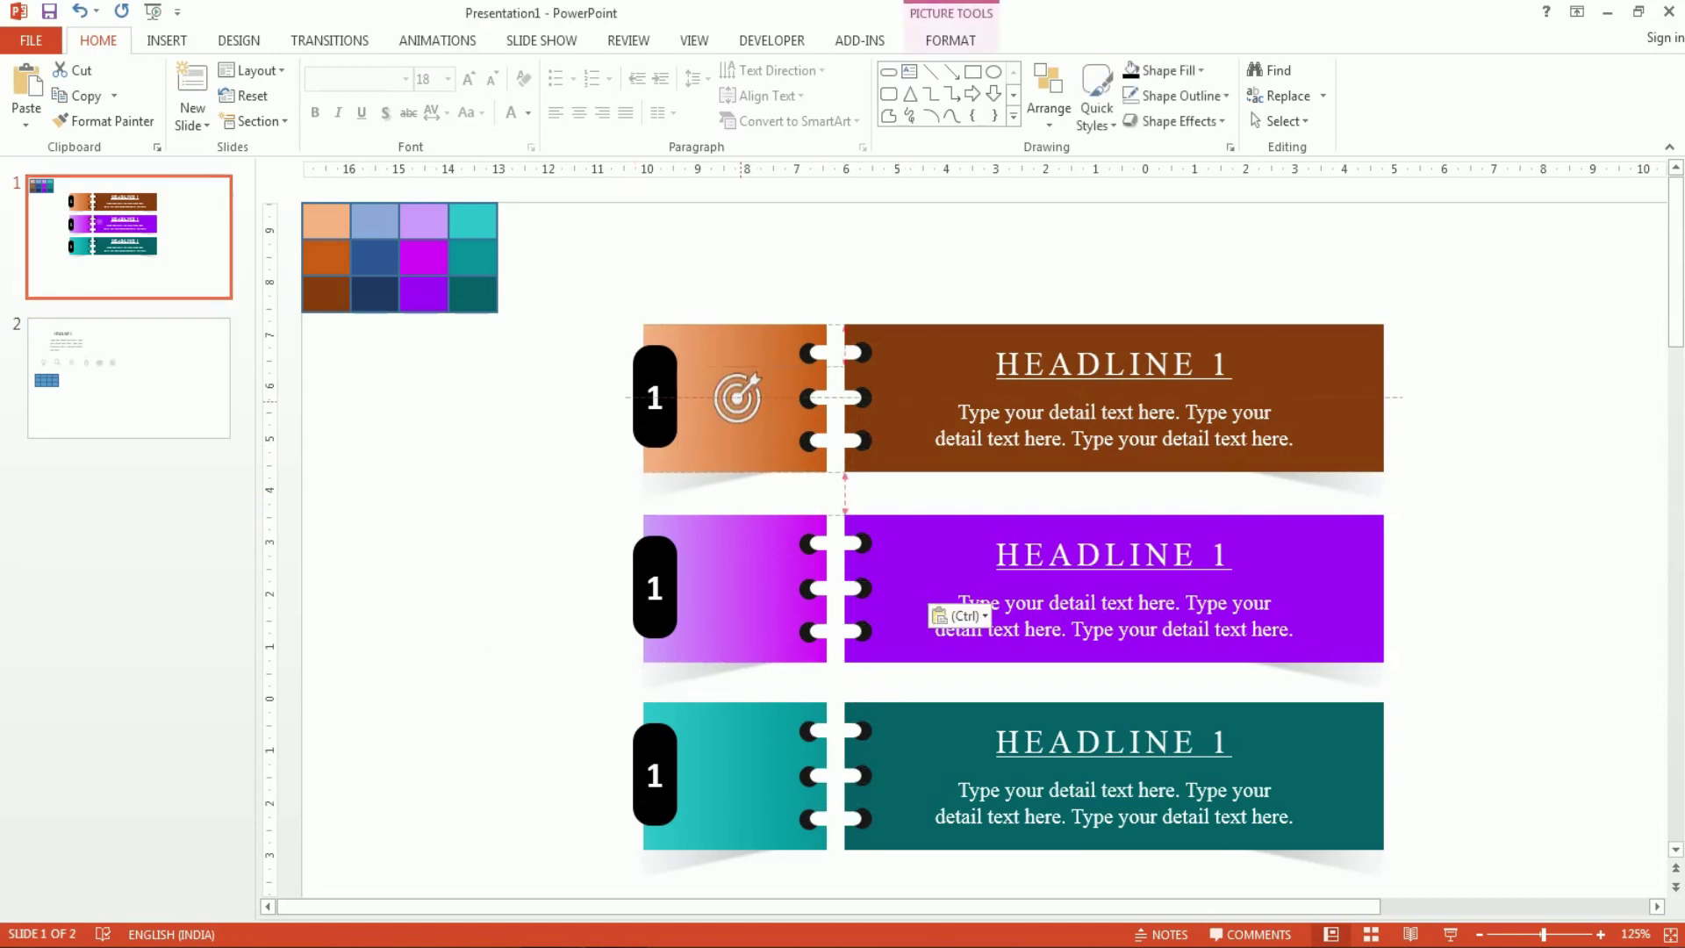
# Change the purple row's badge number from 1 to 2.
pyautogui.click(663, 587)
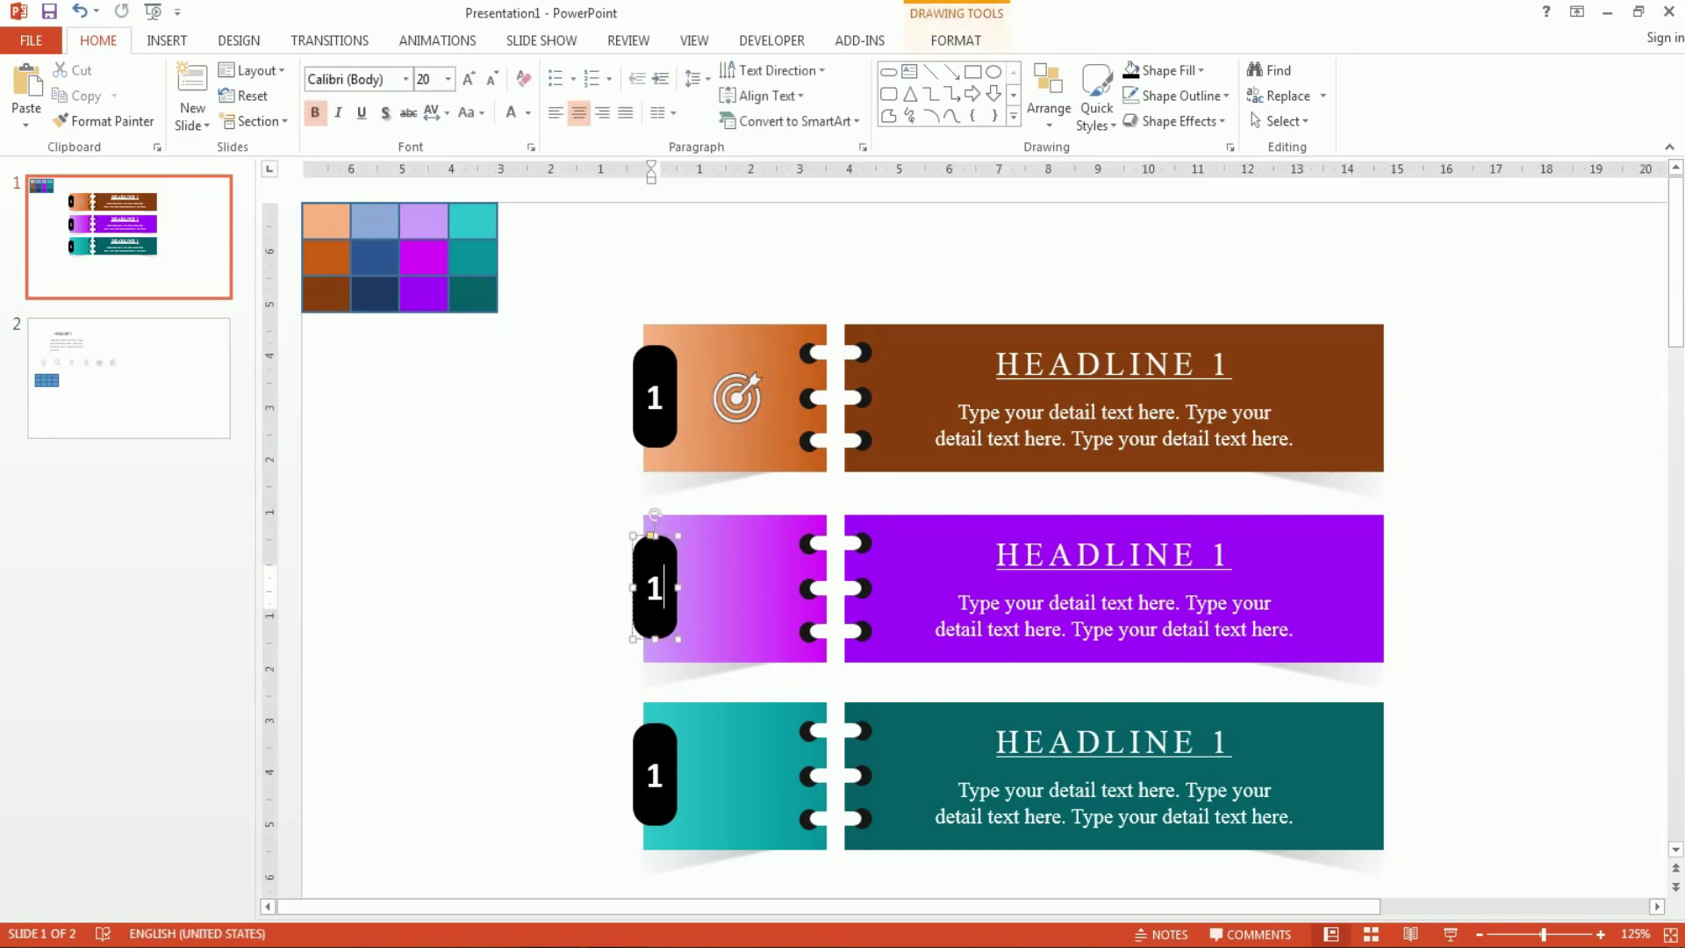
pyautogui.press('BackSpace')
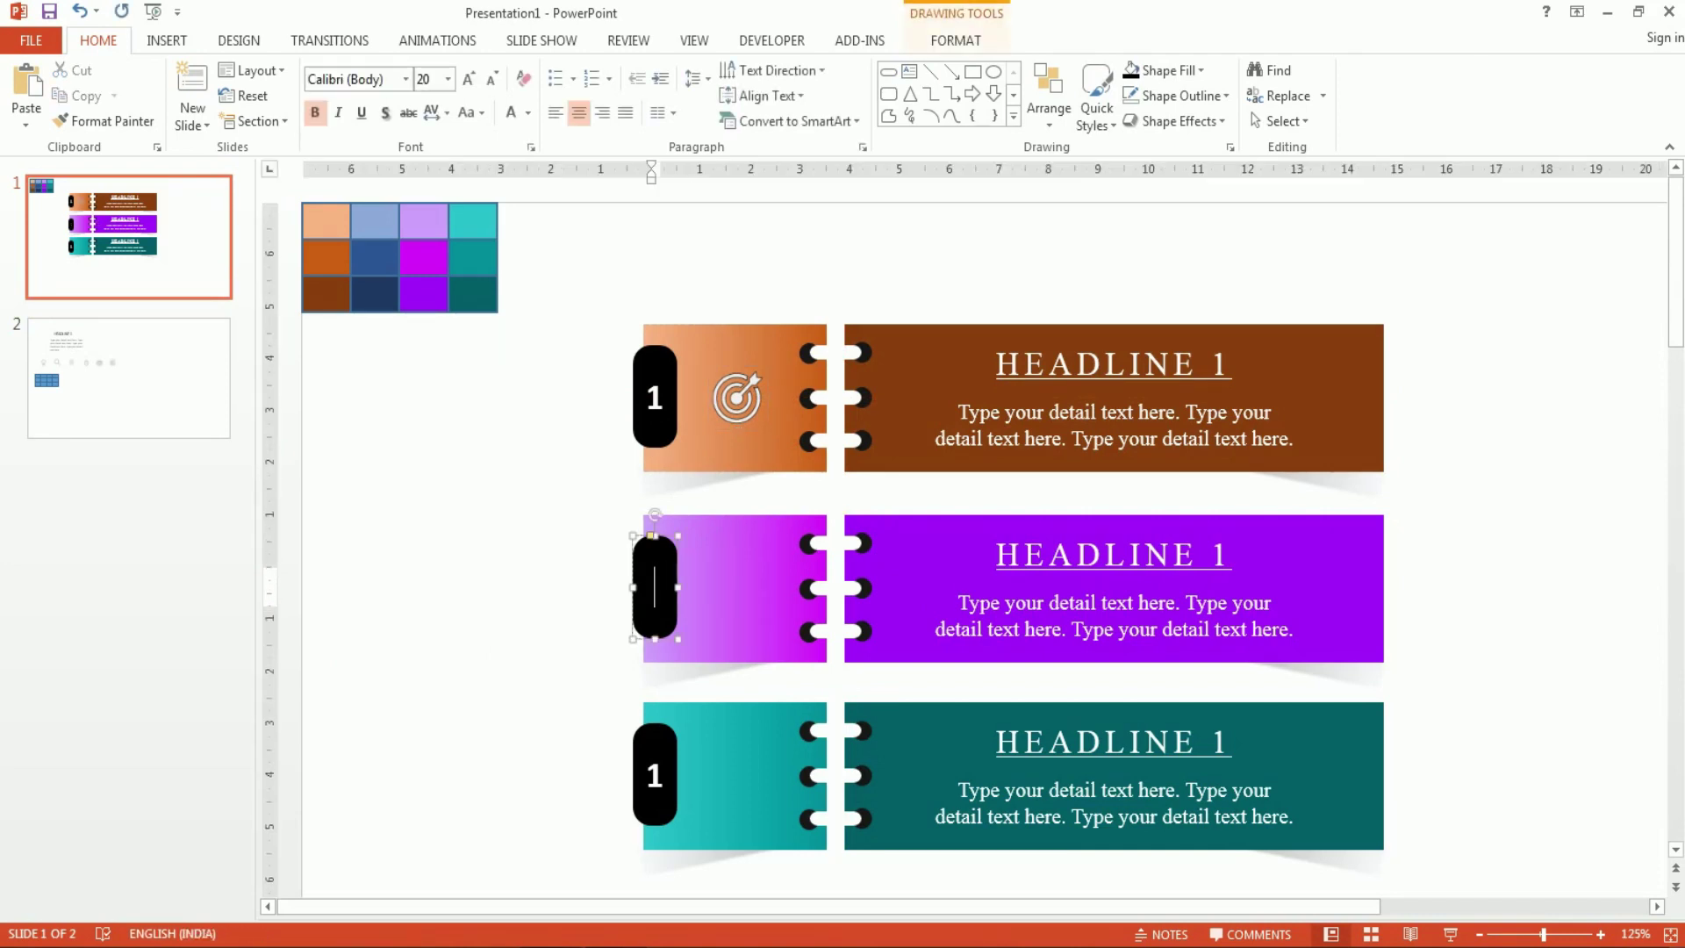
pyautogui.write('2')
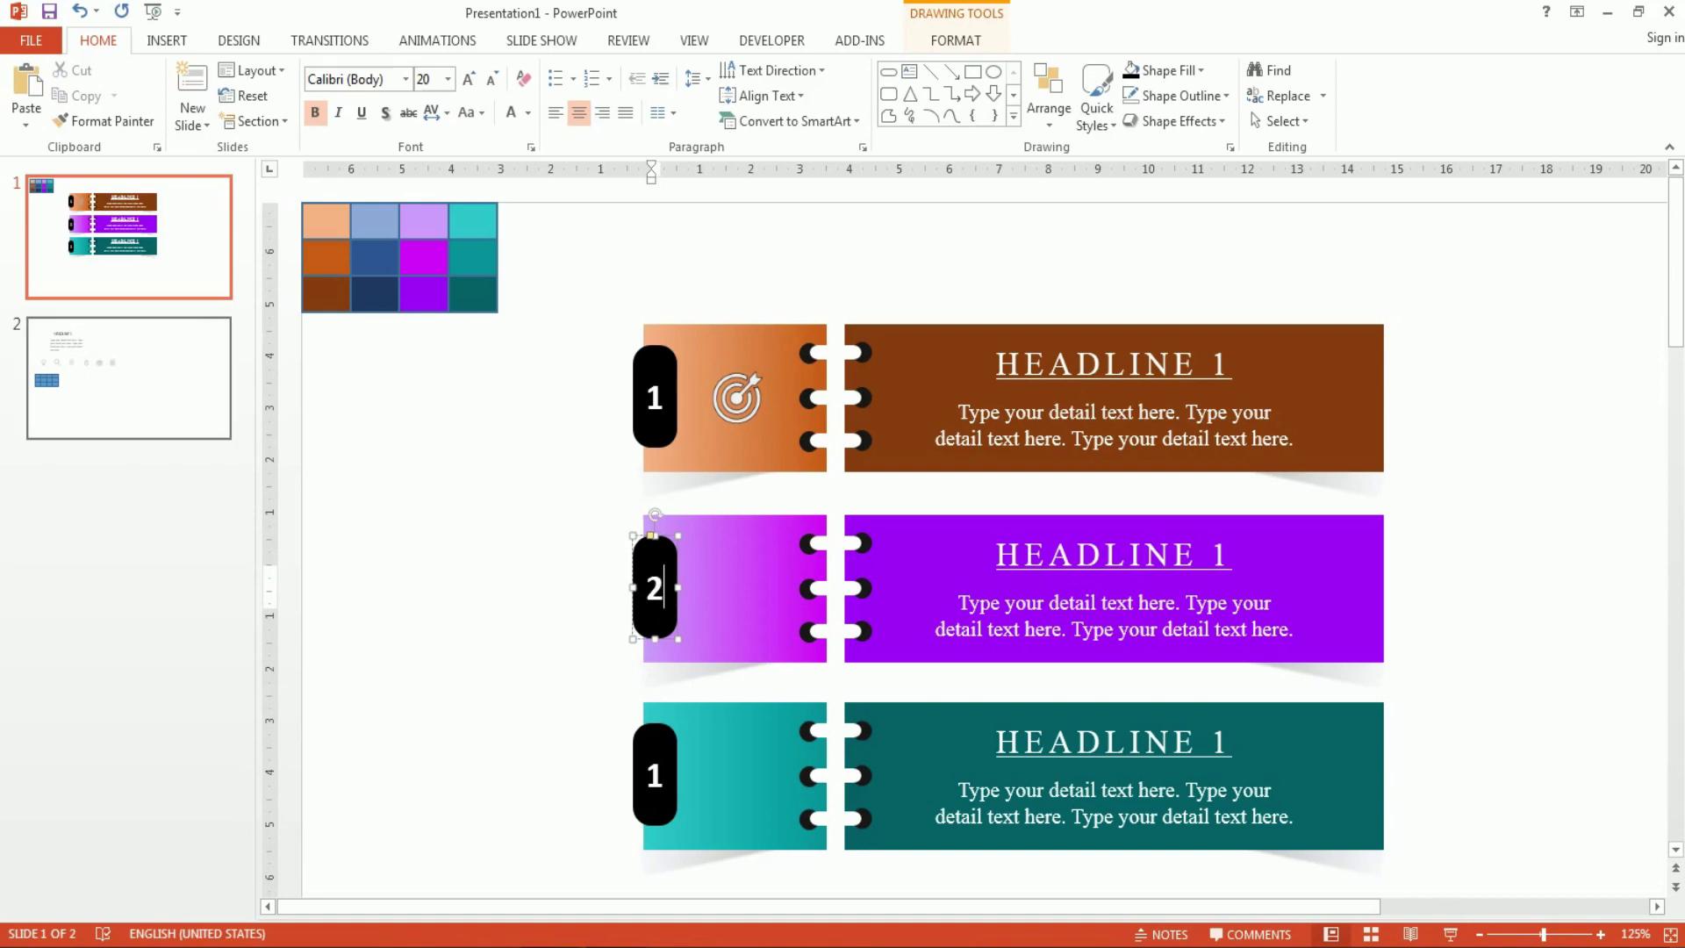
# Copy the gear icon from slide 2 into the purple row's panel.
pyautogui.click(129, 378)
pyautogui.click(663, 560)
pyautogui.hotkey('ctrl', 'c')
pyautogui.click(129, 237)
pyautogui.hotkey('ctrl', 'v')
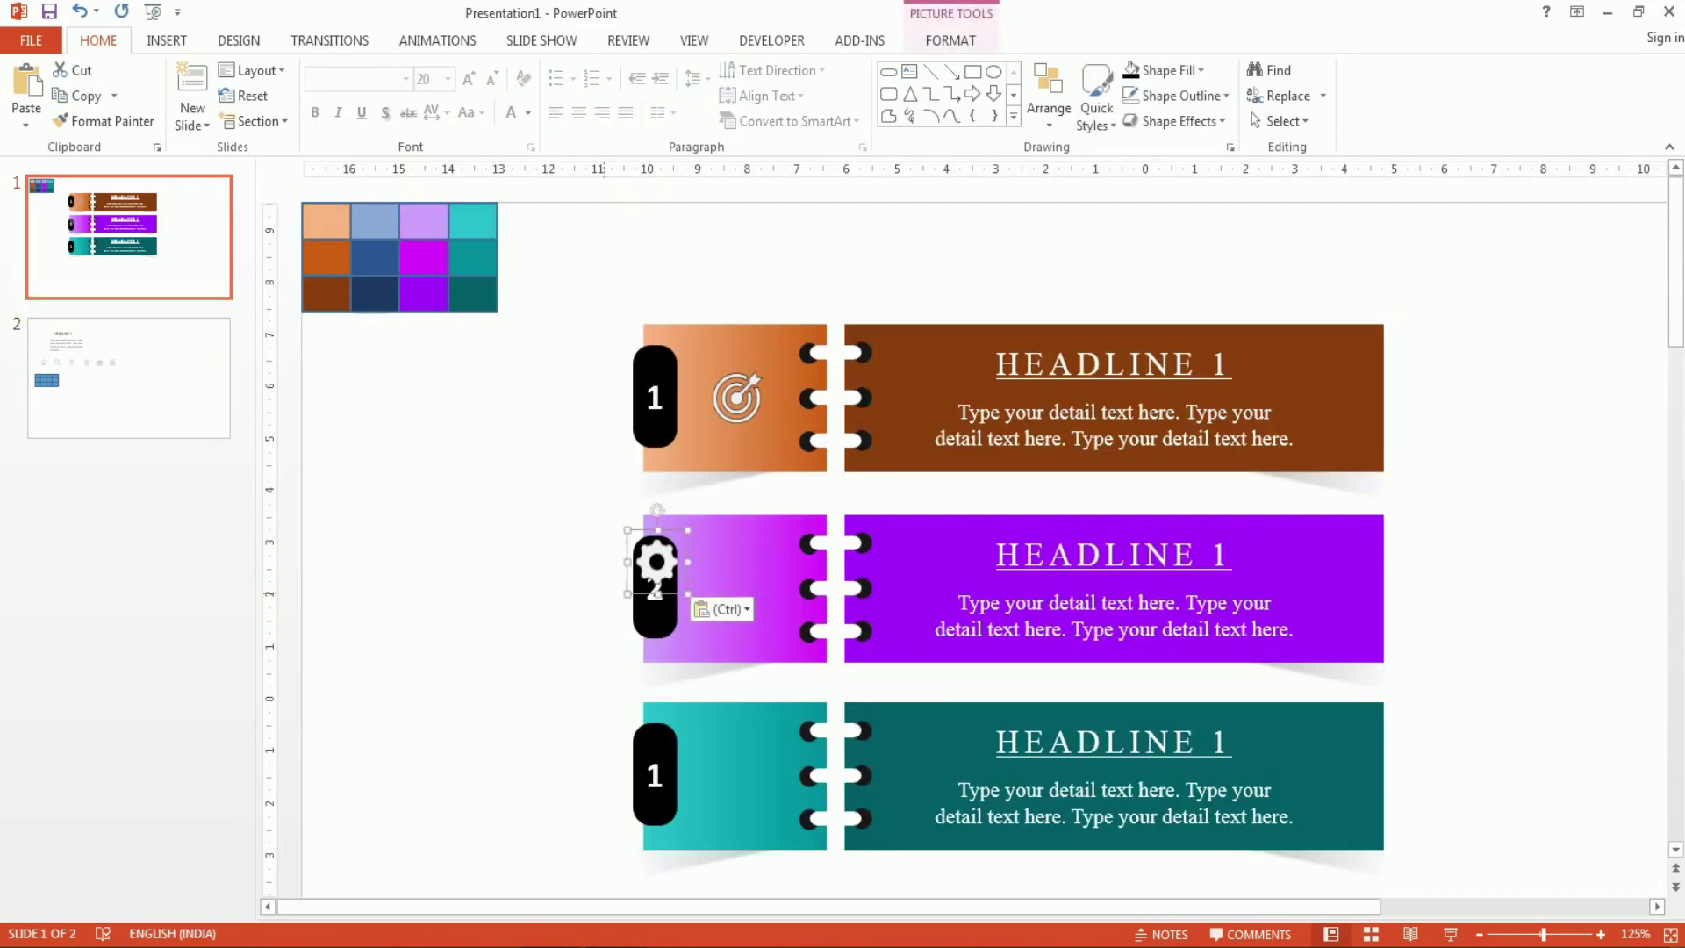
pyautogui.moveTo(656, 561); pyautogui.dragTo(735, 586)
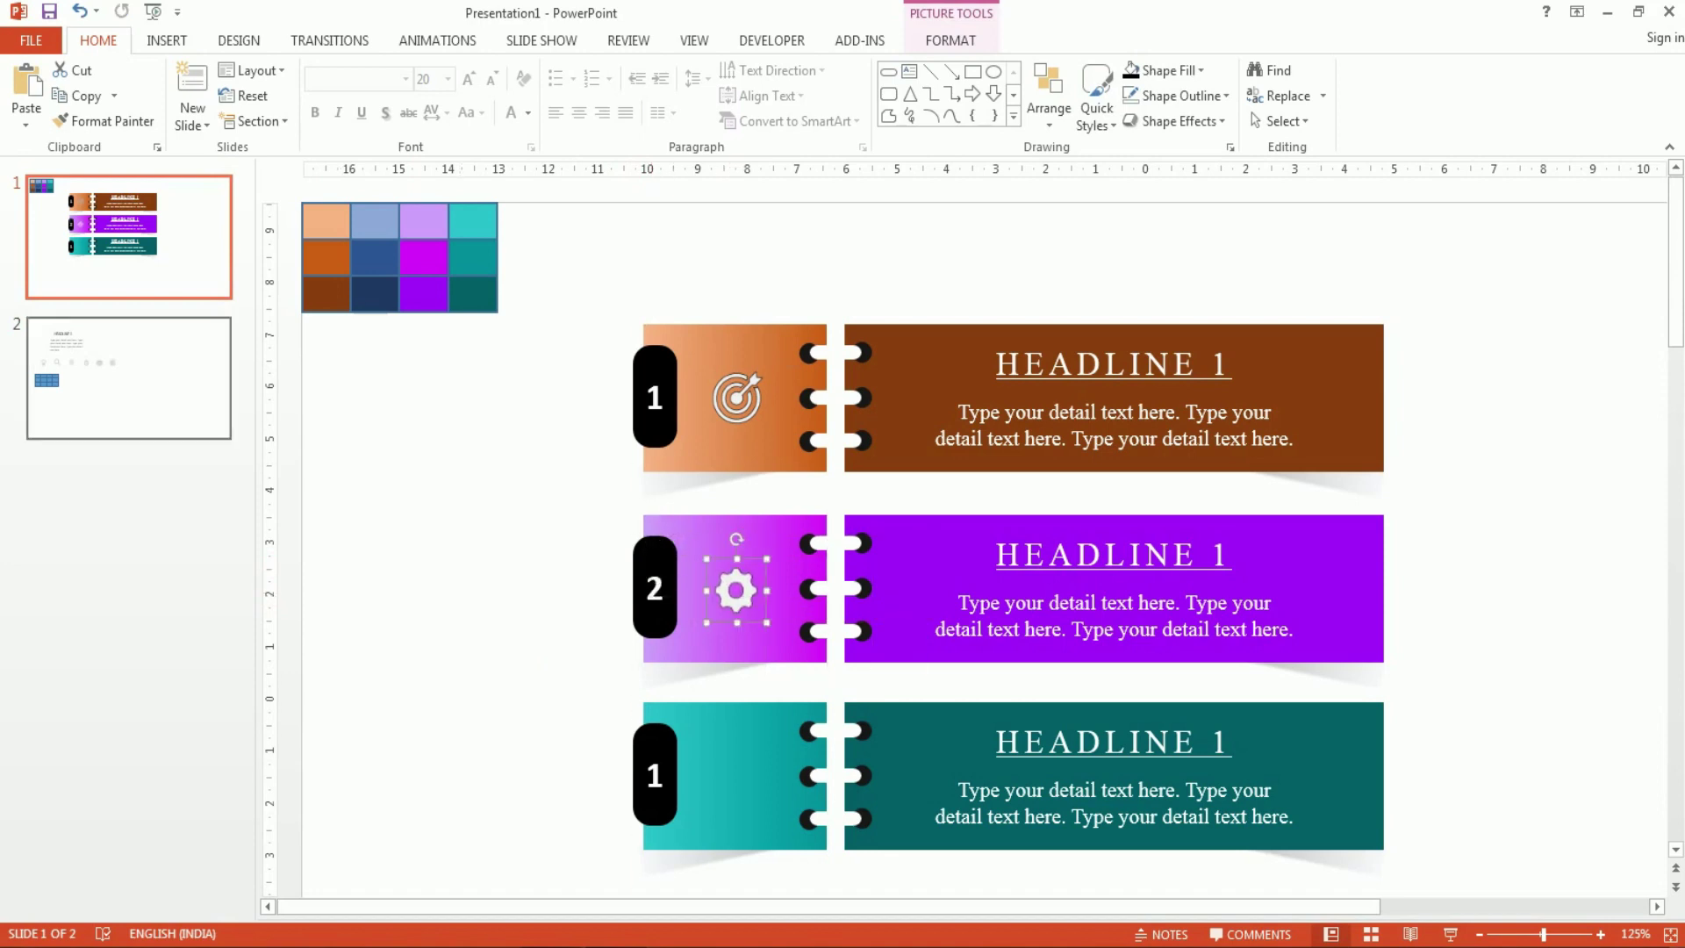
# Copy the chart icon from slide 2 and paste it onto slide 1.
pyautogui.click(198, 386)
pyautogui.click(1006, 561)
pyautogui.hotkey('ctrl', 'c')
pyautogui.click(129, 237)
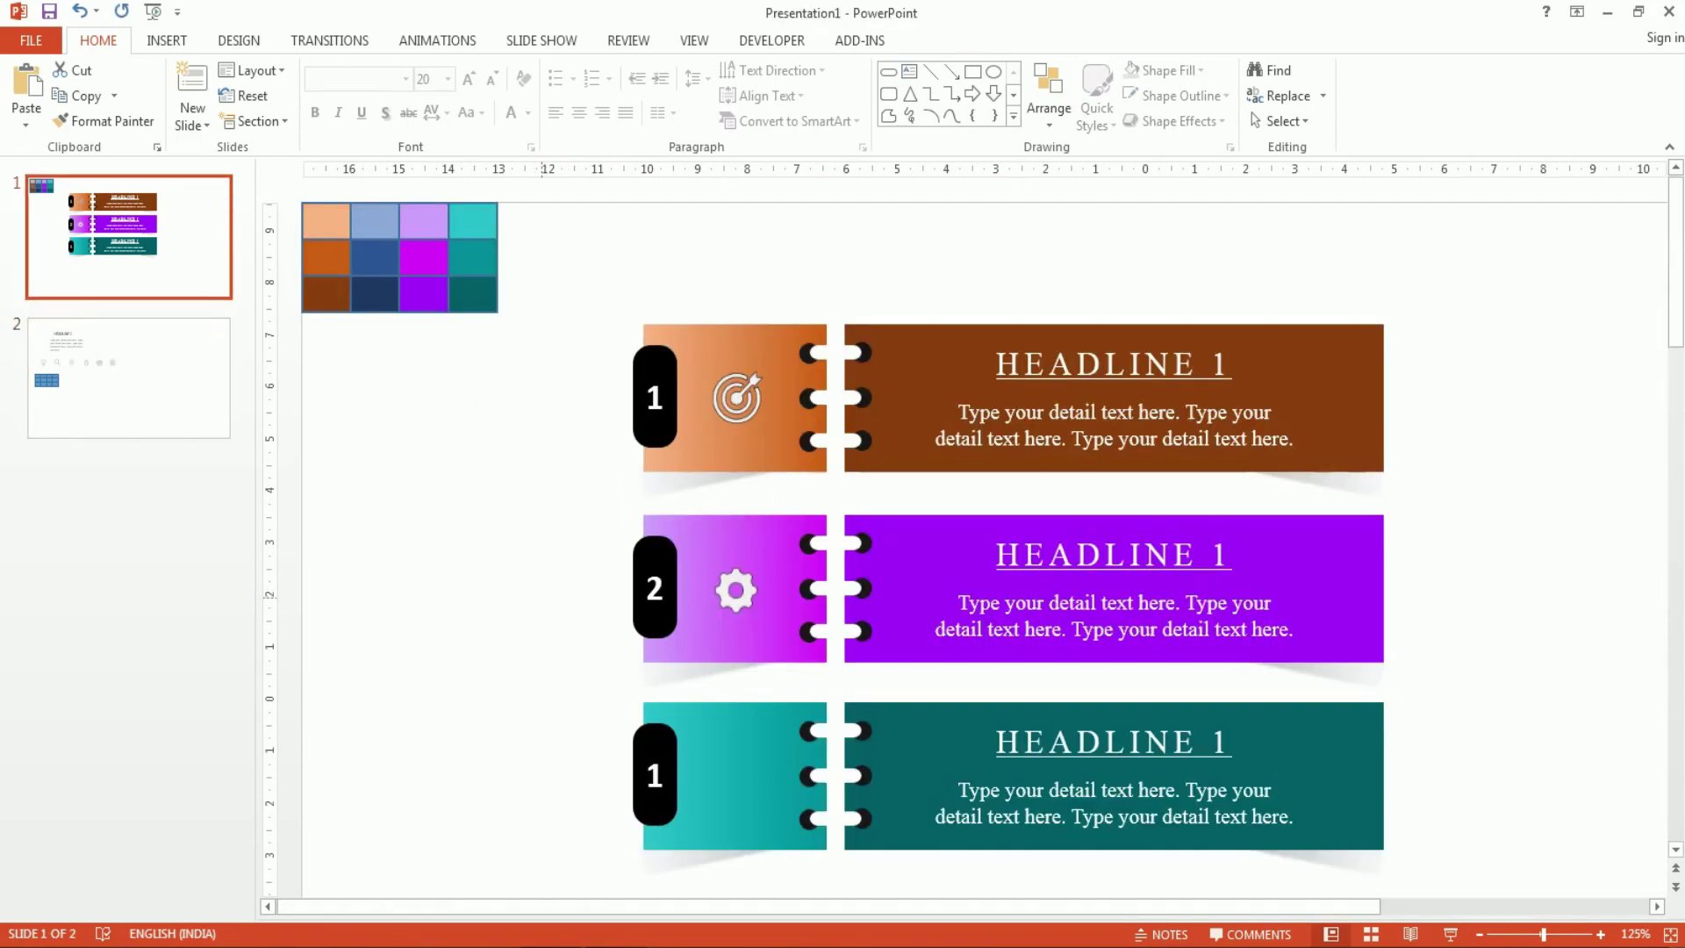
pyautogui.hotkey('ctrl', 'v')
# Move the chart icon into the teal panel, renumber its badge to 3, and run the slide show.
pyautogui.moveTo(1006, 562); pyautogui.dragTo(744, 773)
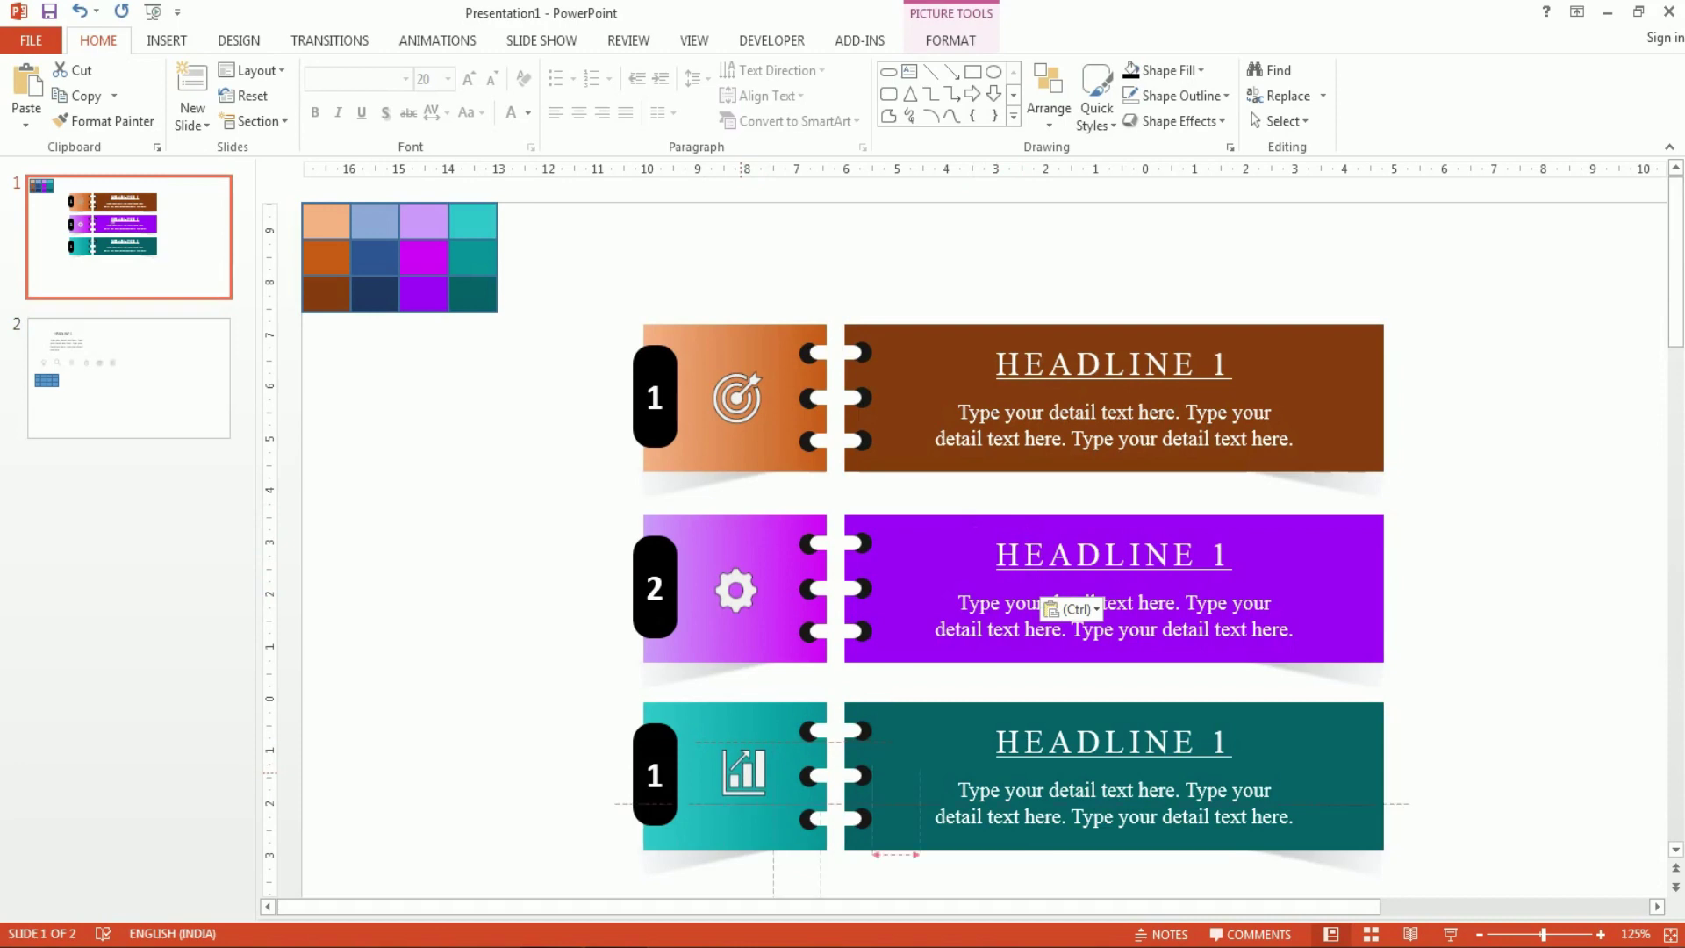
pyautogui.scroll(-1, 744, 772)
pyautogui.click(654, 722)
pyautogui.doubleClick(654, 722)
pyautogui.write('3')
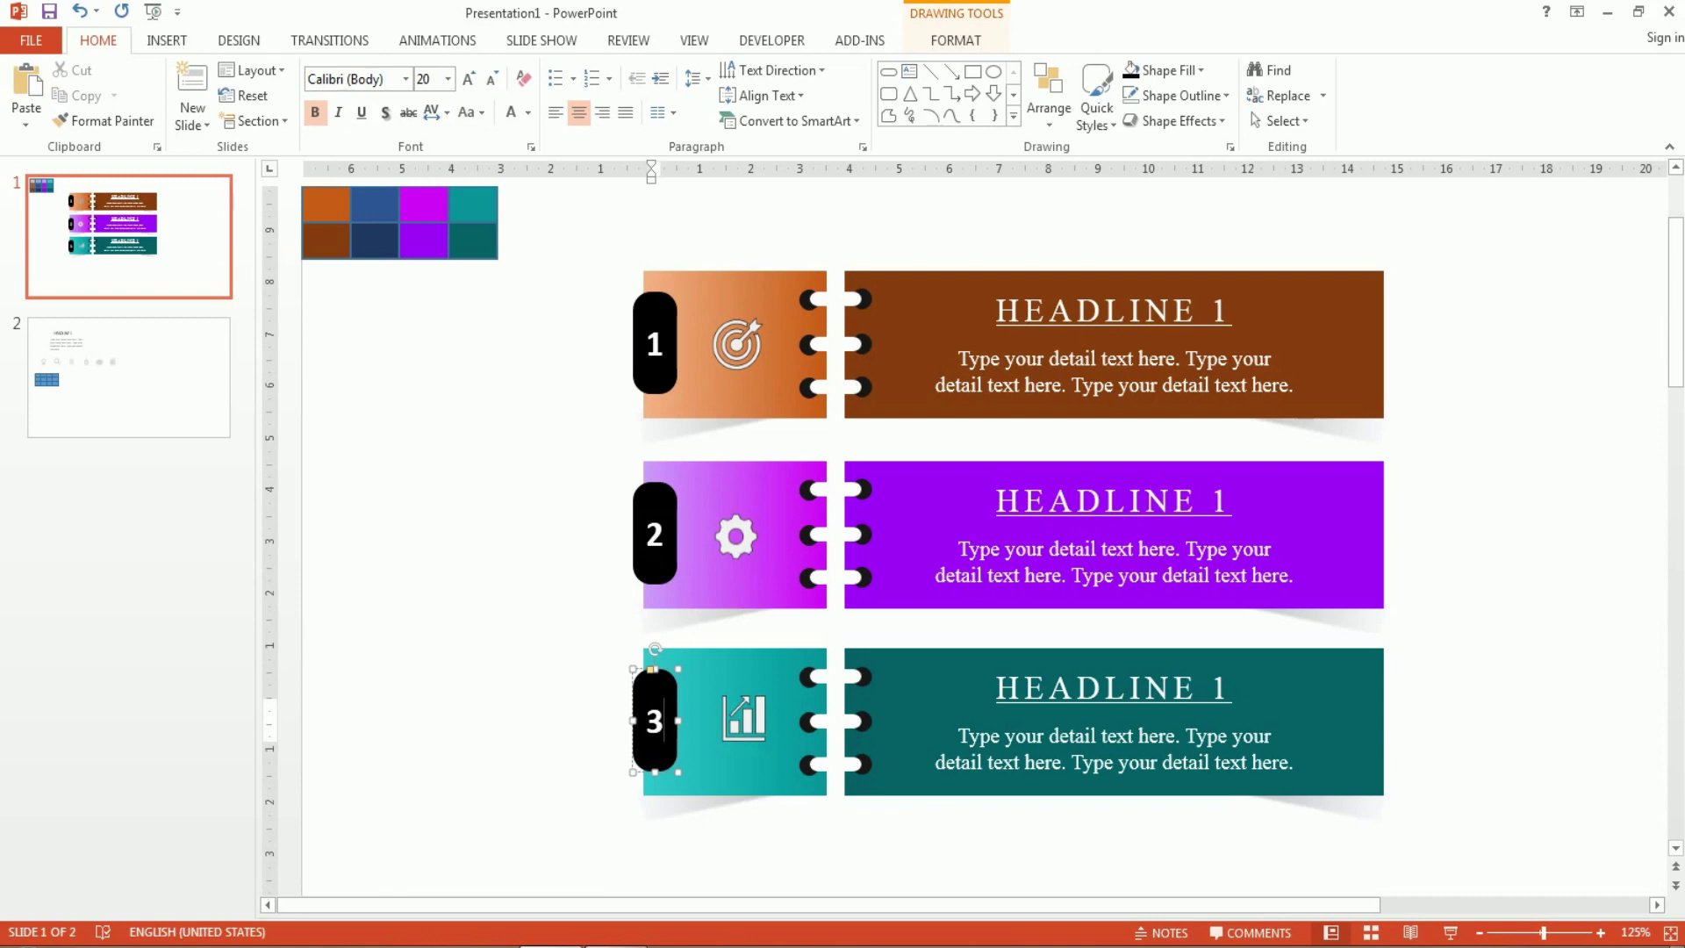
pyautogui.press('Escape')
pyautogui.press('Escape')
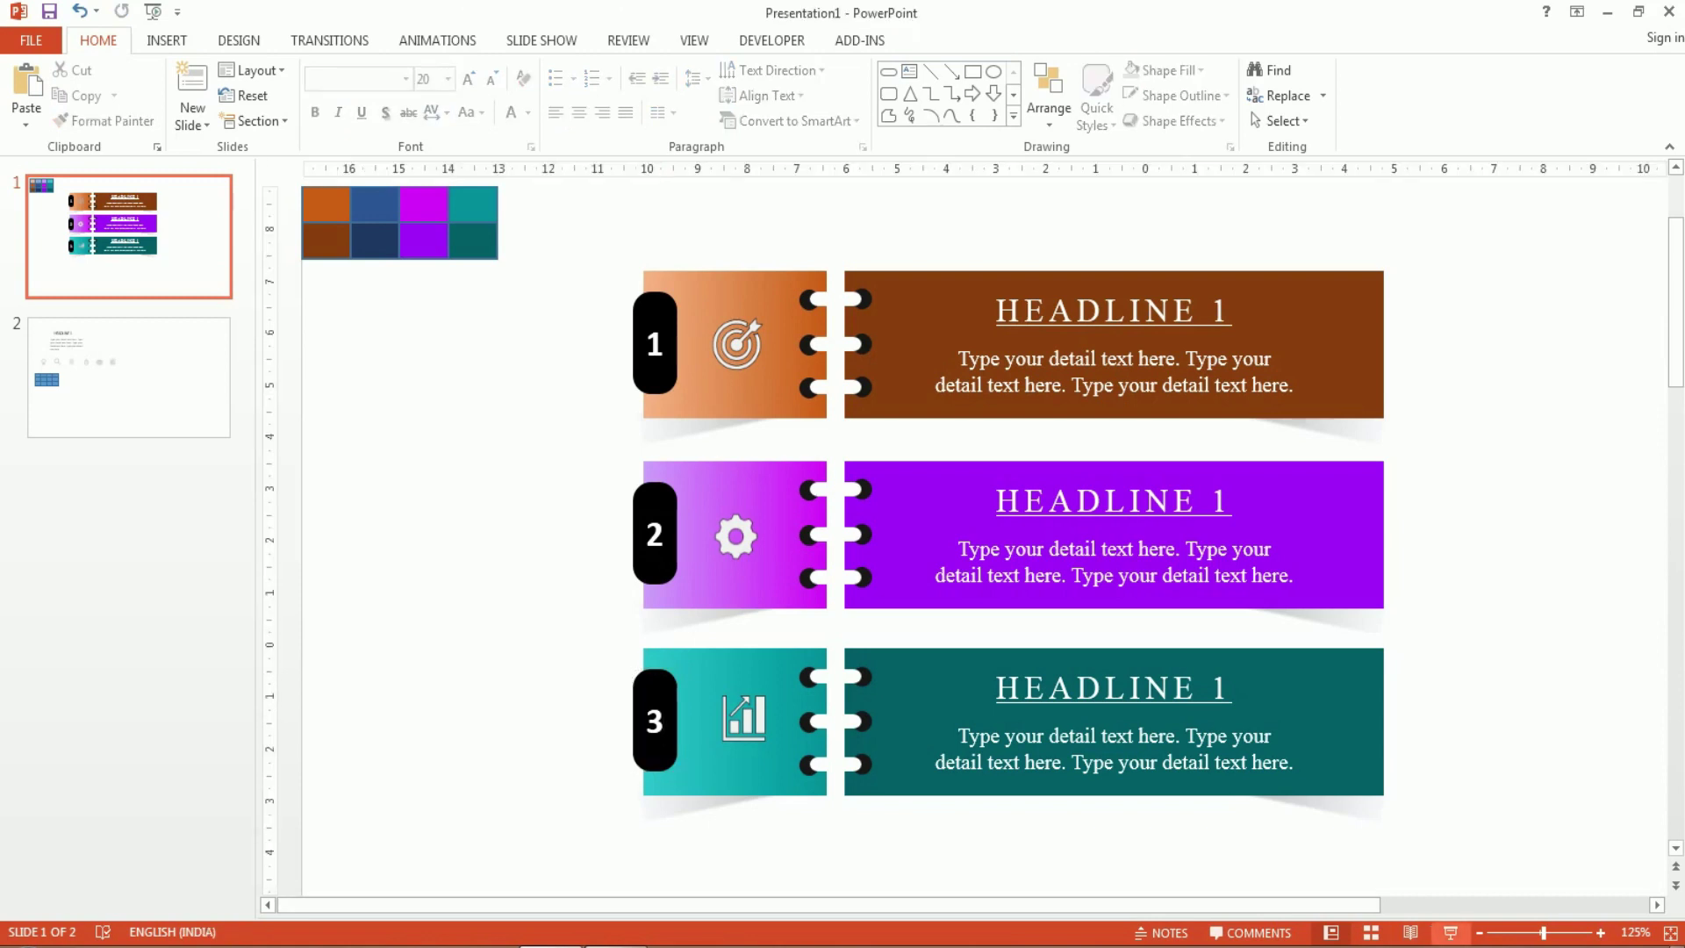
pyautogui.press('F5')
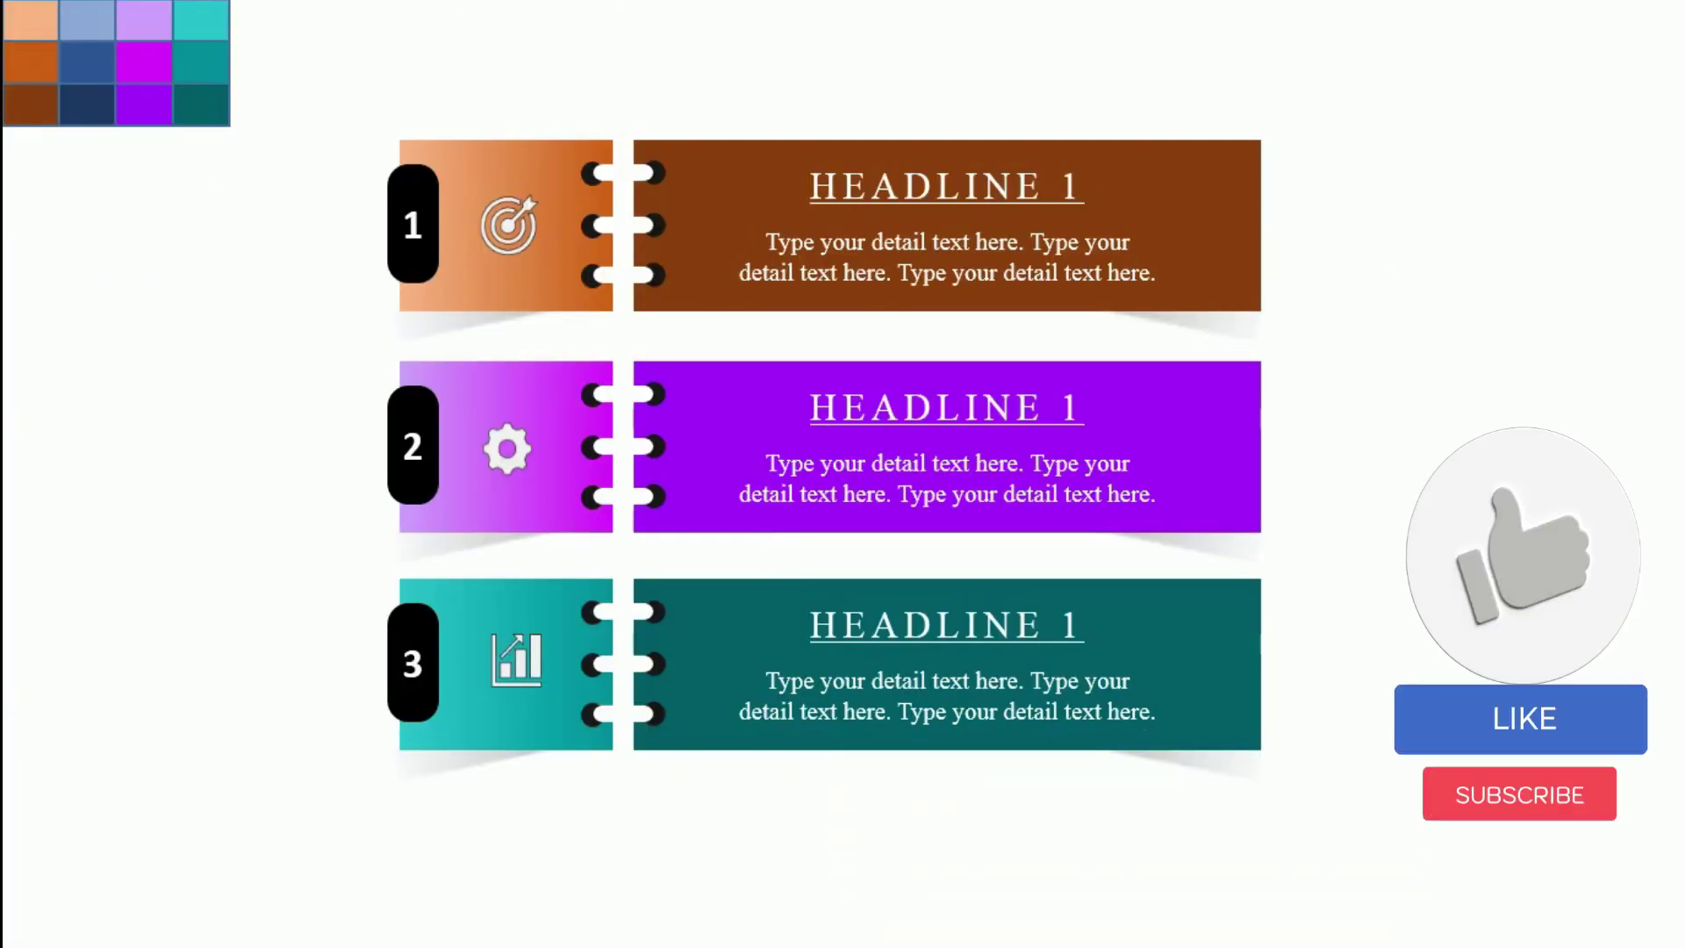